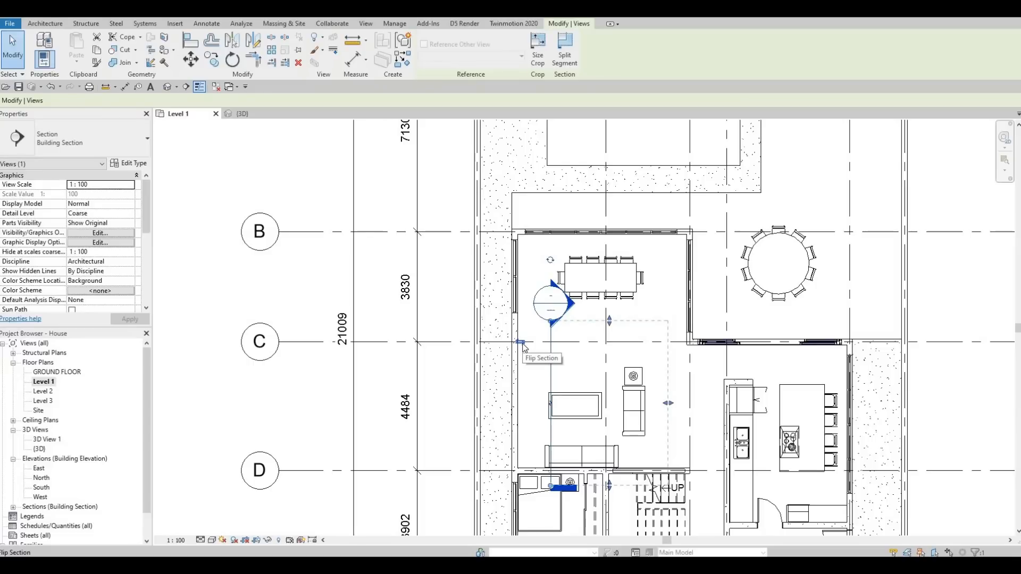
Flip the living room section to face the exterior wall beside grids C and D, and open its section view.
{"action": "key", "text": "space"}
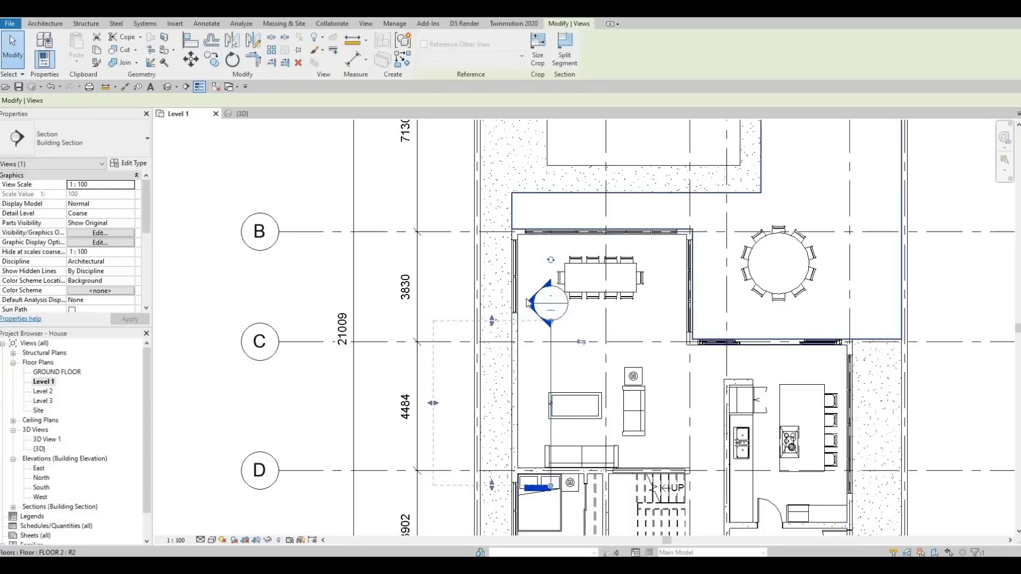
{"action": "key", "text": "F1"}
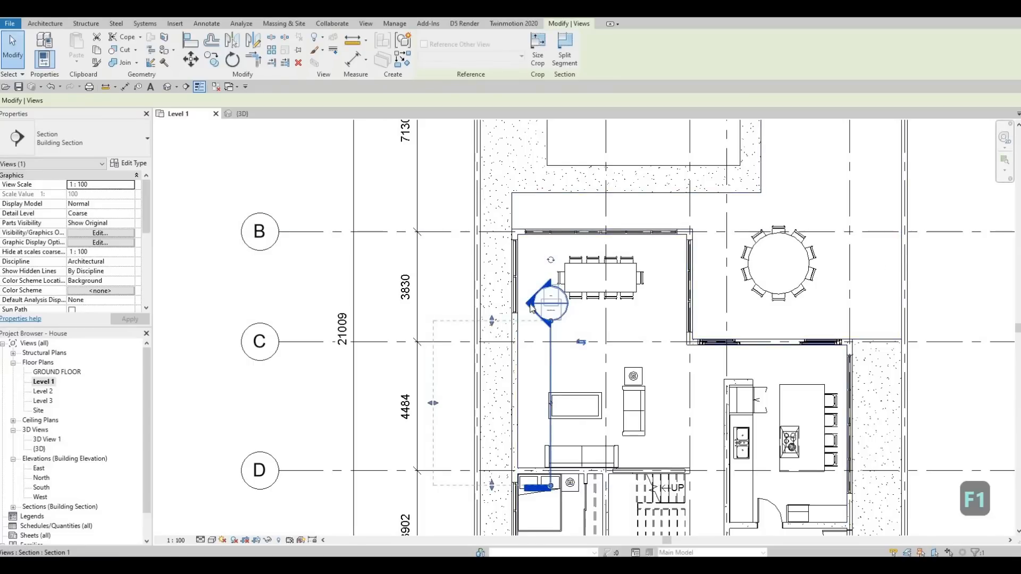
{"action": "key", "text": "Escape"}
{"action": "double_click", "coordinate": [533, 308]}
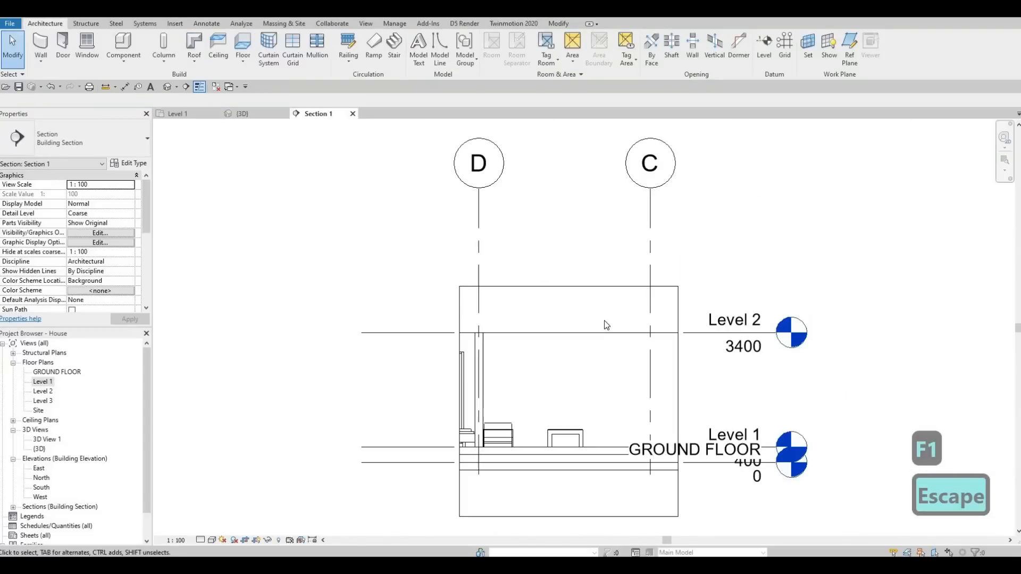
{"action": "scroll", "coordinate": [531, 244], "scroll_direction": "up", "scroll_amount": 5}
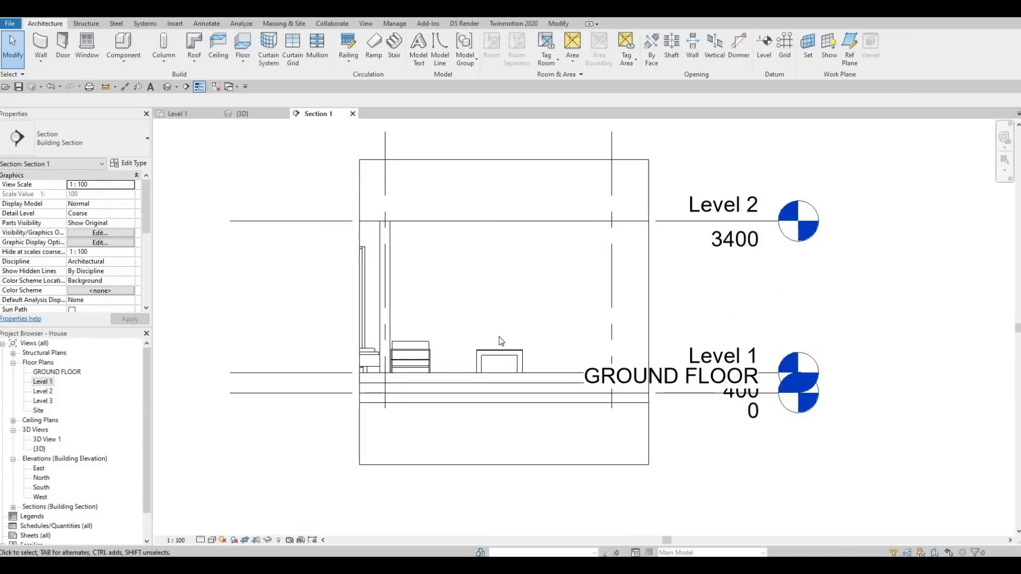
In the Level 1 plan, nudge the section line toward the exterior wall until it clears the coffee table, and reopen Section 1.
{"action": "key", "text": "ctrl+Tab"}
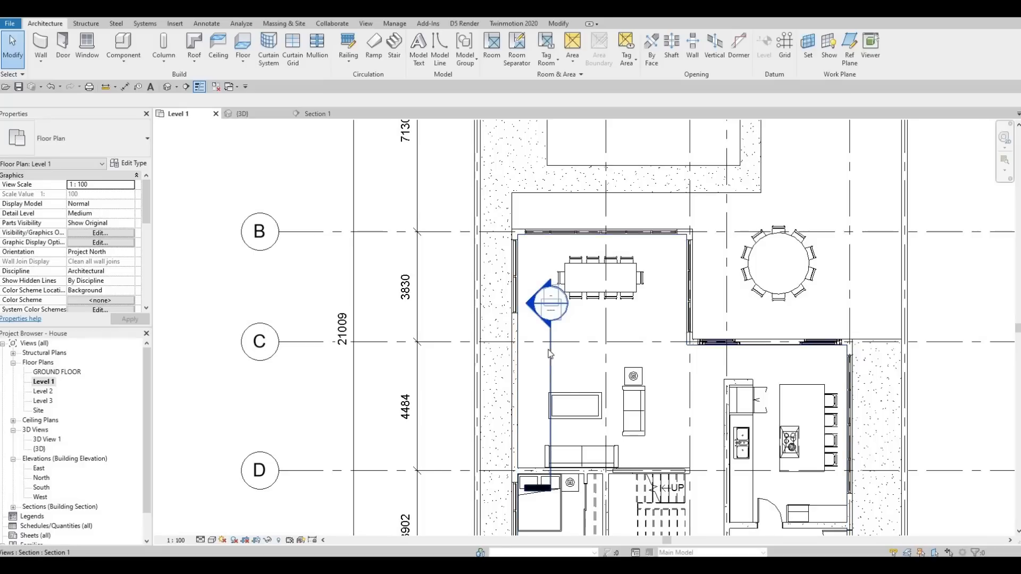
{"action": "left_click", "coordinate": [550, 354]}
{"action": "key", "text": "Left"}
{"action": "key", "text": "Left"}
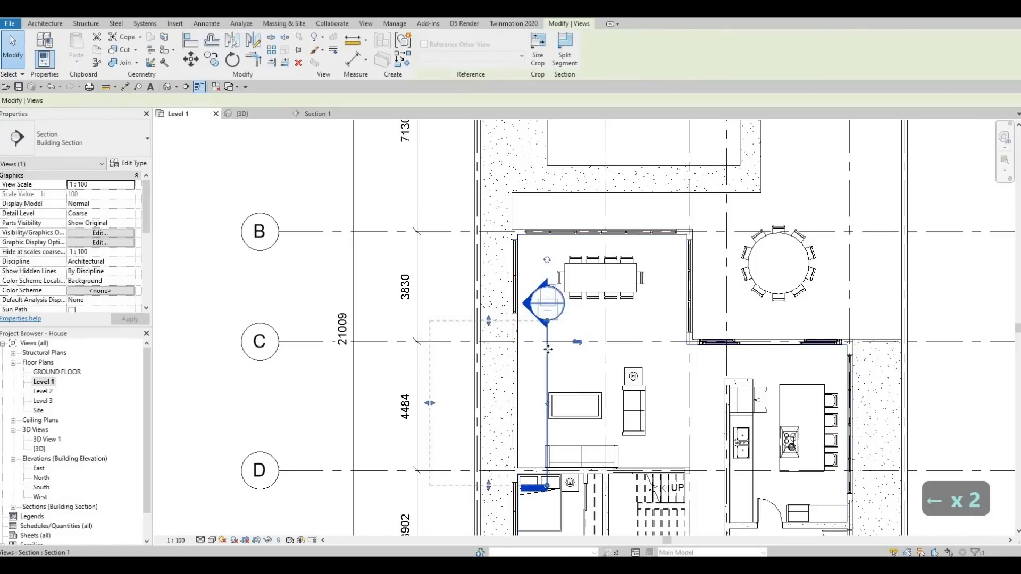
{"action": "key", "text": "Left"}
{"action": "key", "text": "Left"}
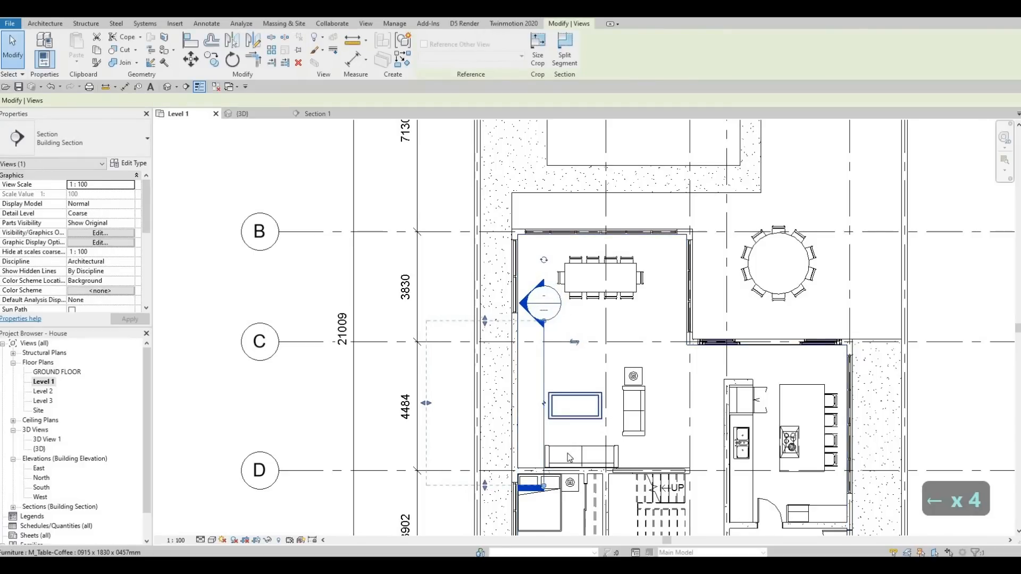
{"action": "left_click", "coordinate": [314, 115]}
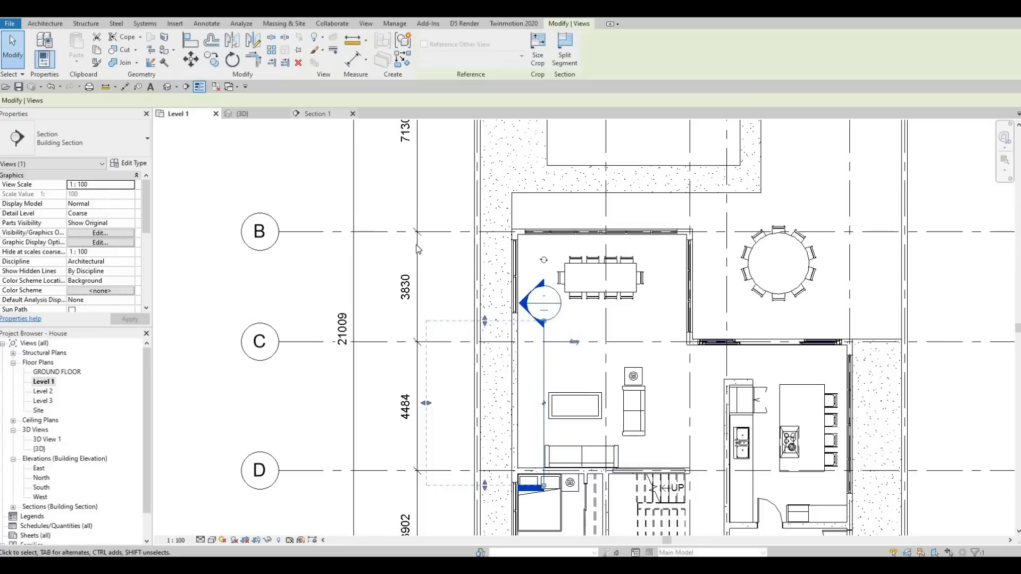
{"action": "scroll", "coordinate": [747, 263], "scroll_direction": "up", "scroll_amount": 2}
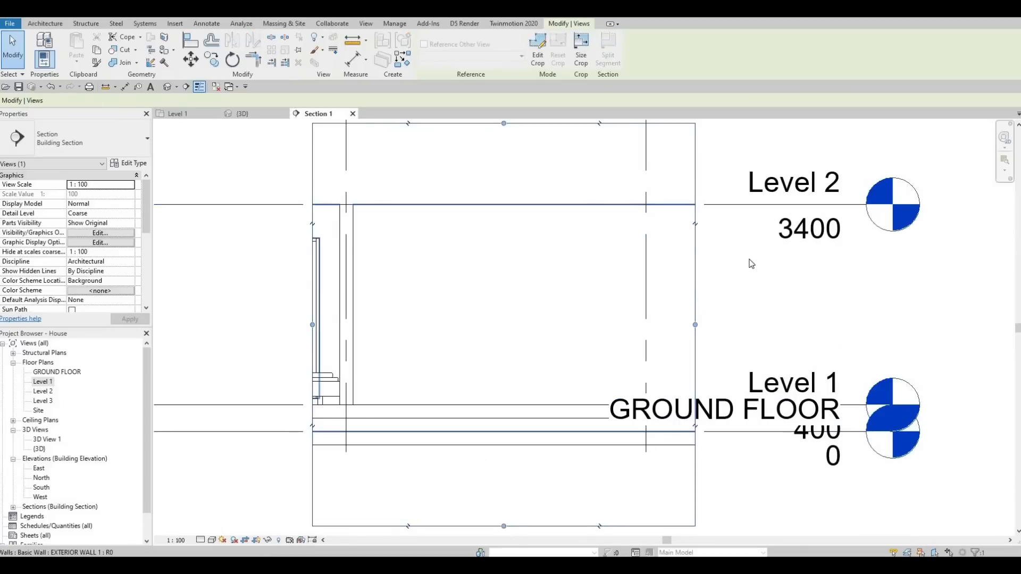
Extend the level lines so their heads and labels sit farther away from the section crop boundary.
{"action": "scroll", "coordinate": [780, 231], "scroll_direction": "down", "scroll_amount": 3}
{"action": "left_click", "coordinate": [792, 232]}
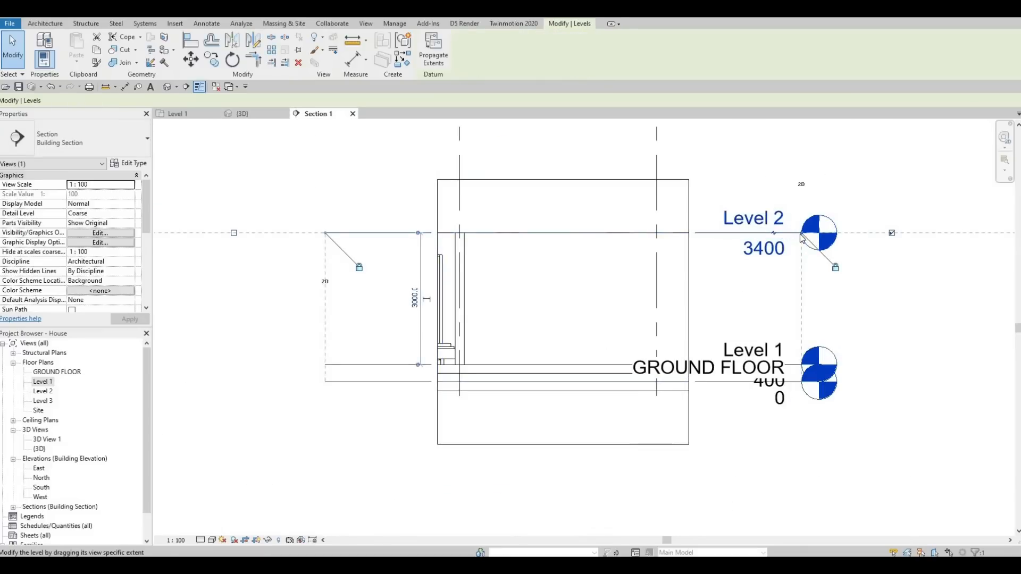
{"action": "left_click_drag", "start_coordinate": [854, 234], "coordinate": [917, 232]}
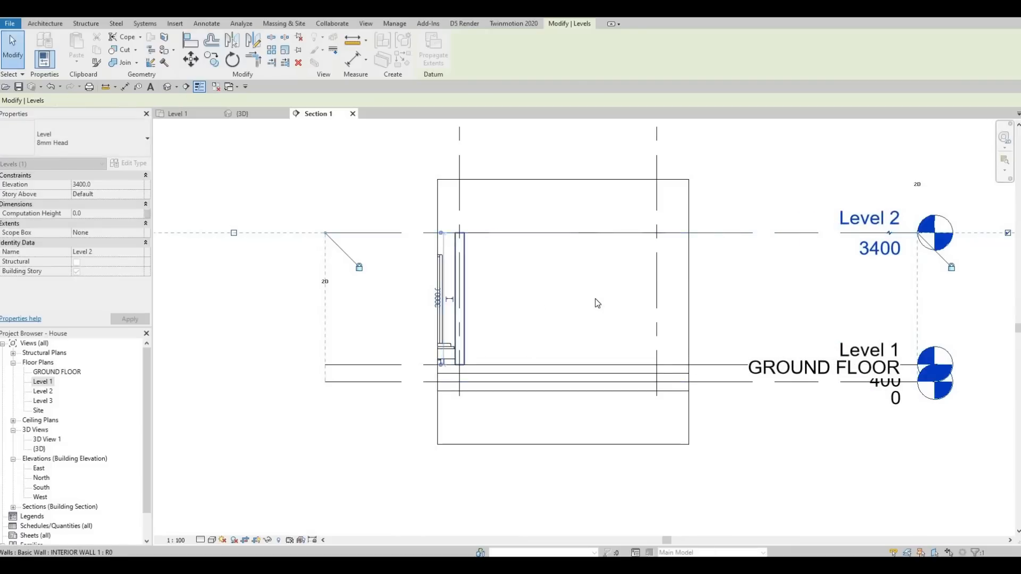
{"action": "middle_click_drag", "start_coordinate": [531, 285], "coordinate": [475, 283]}
{"action": "scroll", "coordinate": [476, 283], "scroll_direction": "up", "scroll_amount": 1}
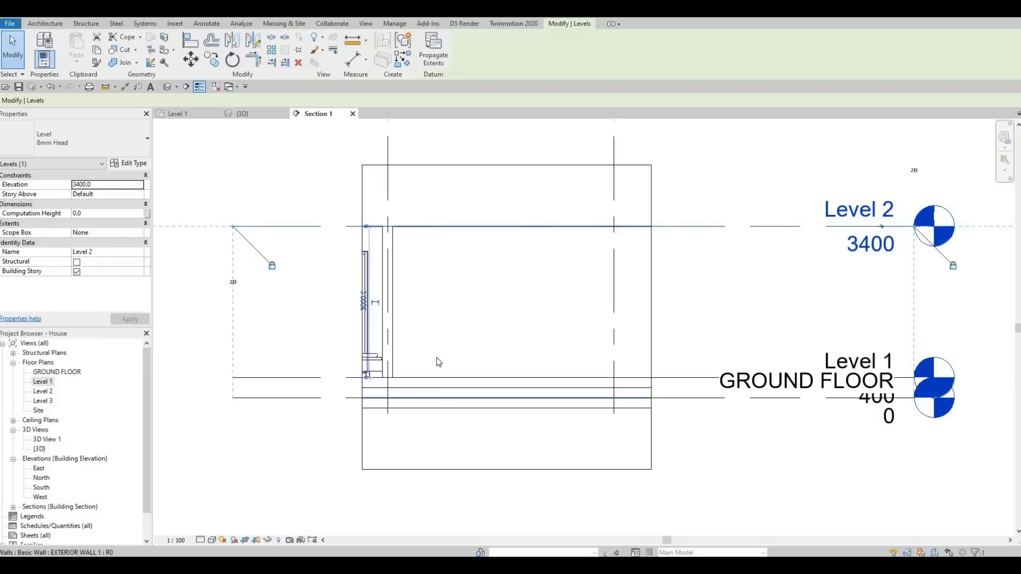
Start an in-place model in the Generic Models category, accepting the proposed name Generic Models 9.
{"action": "left_click", "coordinate": [47, 27]}
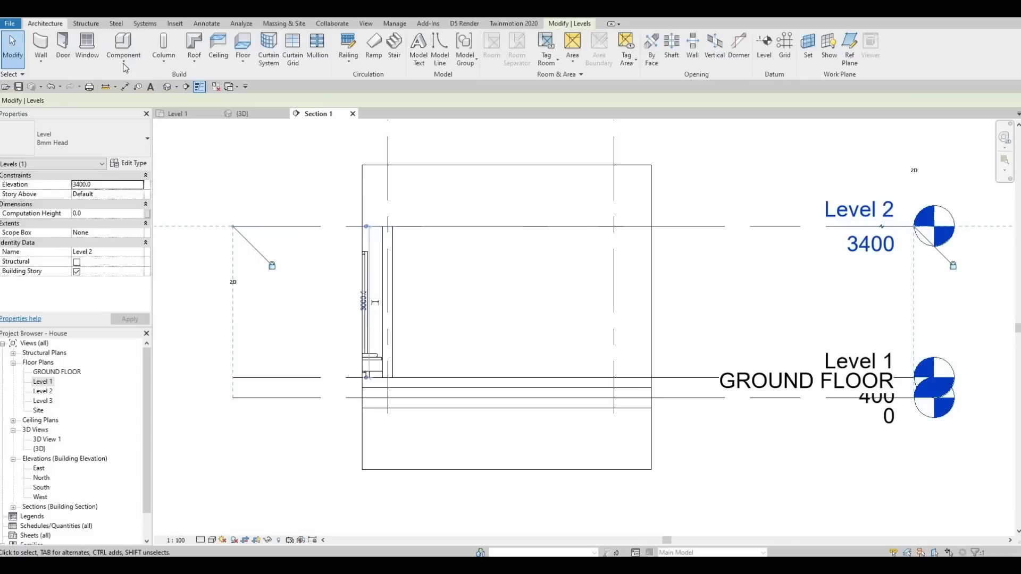
{"action": "left_click", "coordinate": [124, 63]}
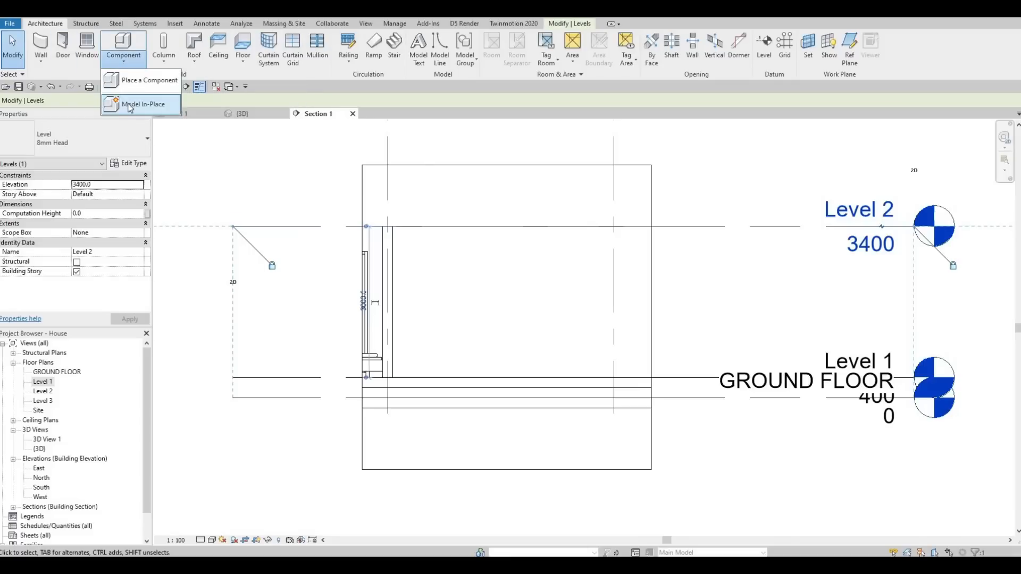
{"action": "left_click", "coordinate": [143, 100]}
{"action": "scroll", "coordinate": [466, 242], "scroll_direction": "down", "scroll_amount": 3}
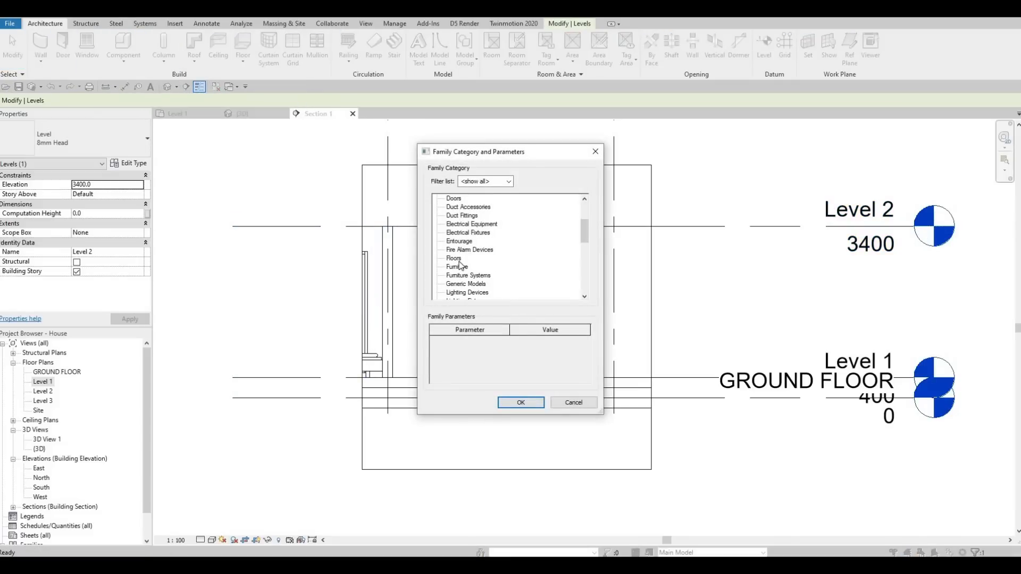
{"action": "left_click", "coordinate": [467, 284]}
{"action": "left_click", "coordinate": [524, 404]}
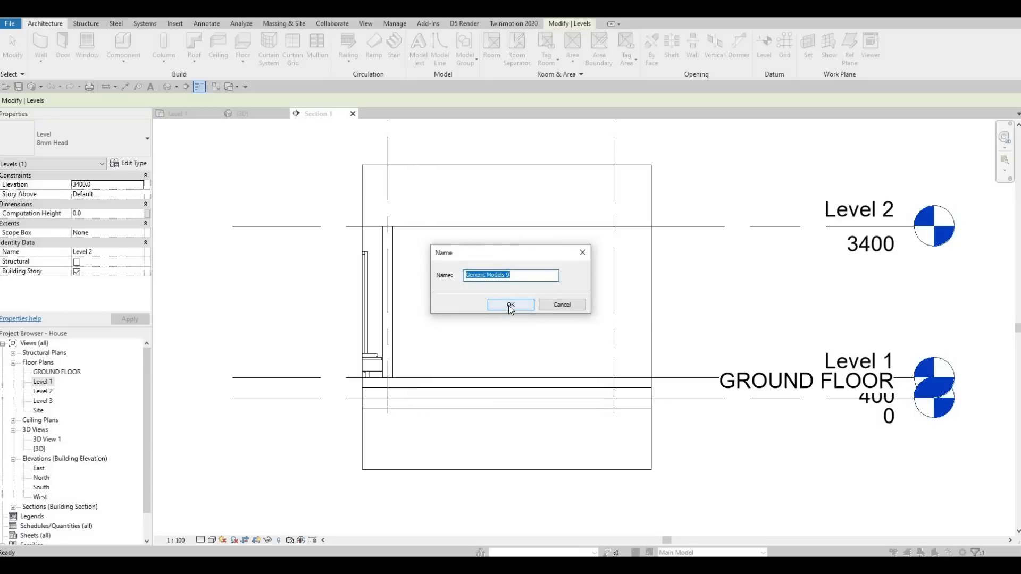
{"action": "left_click", "coordinate": [510, 306]}
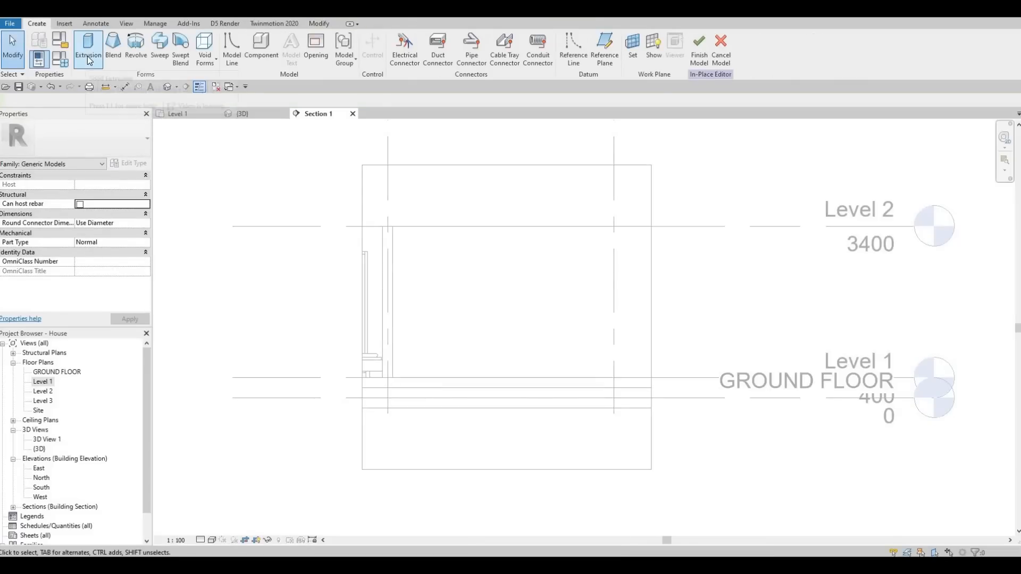
Start an extrusion with Pick a plane, using the exterior wall face as its work plane.
{"action": "left_click", "coordinate": [88, 59]}
{"action": "key", "text": "Return"}
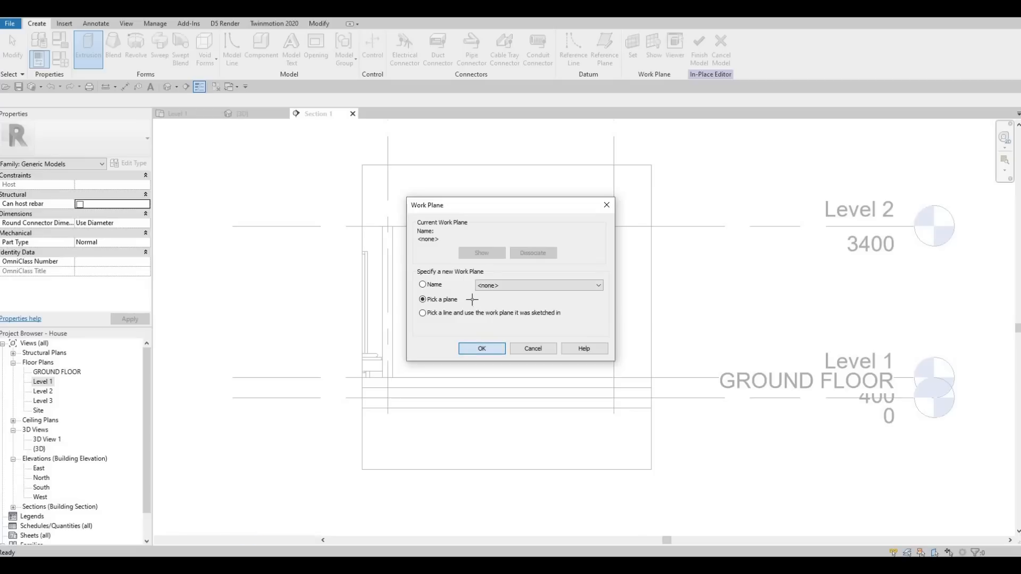
{"action": "left_click", "coordinate": [472, 299]}
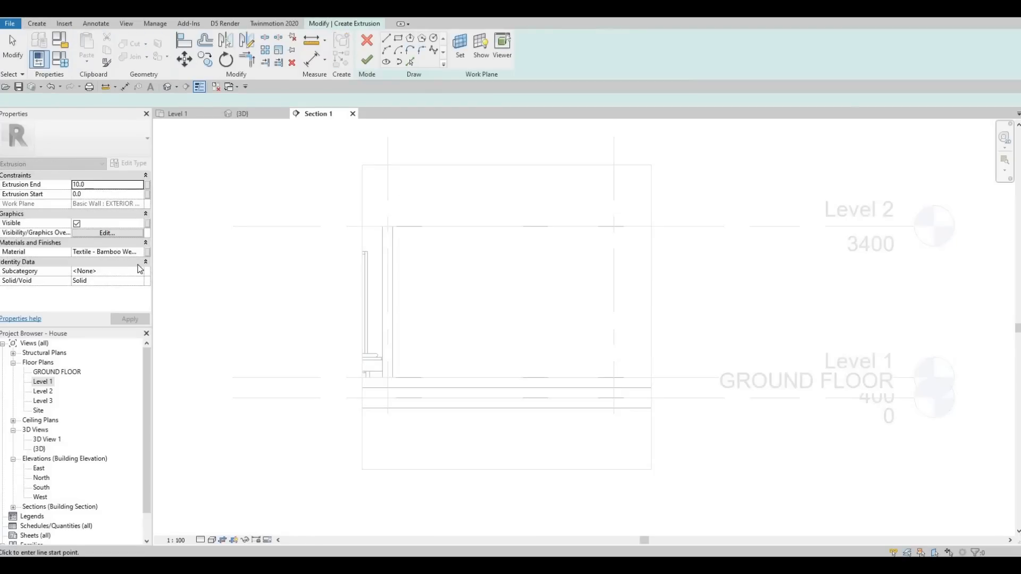
Assign the Kerto S LVL material from the Wood category of AEC Materials to the extrusion.
{"action": "left_click", "coordinate": [137, 251]}
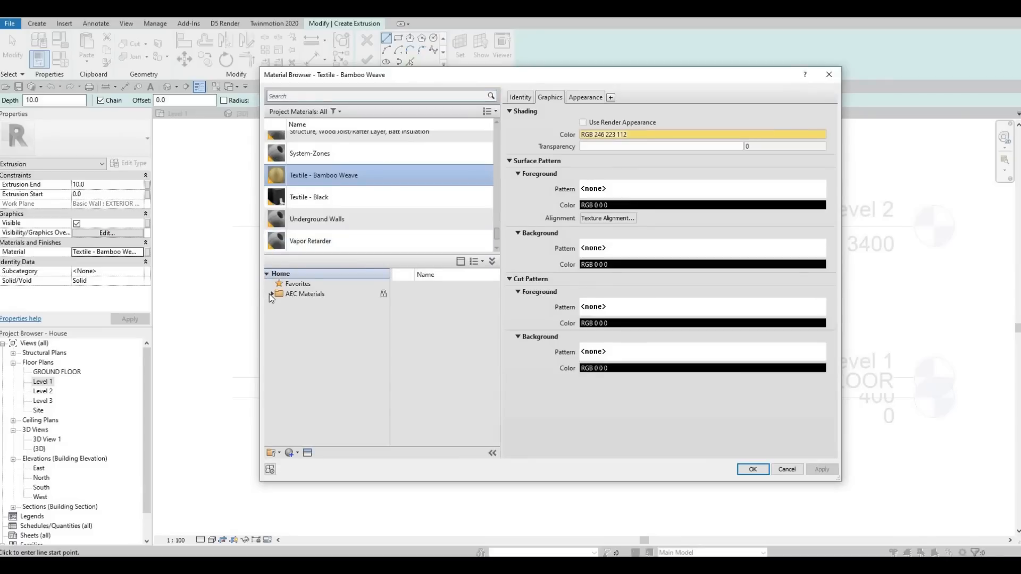
{"action": "left_click", "coordinate": [272, 295]}
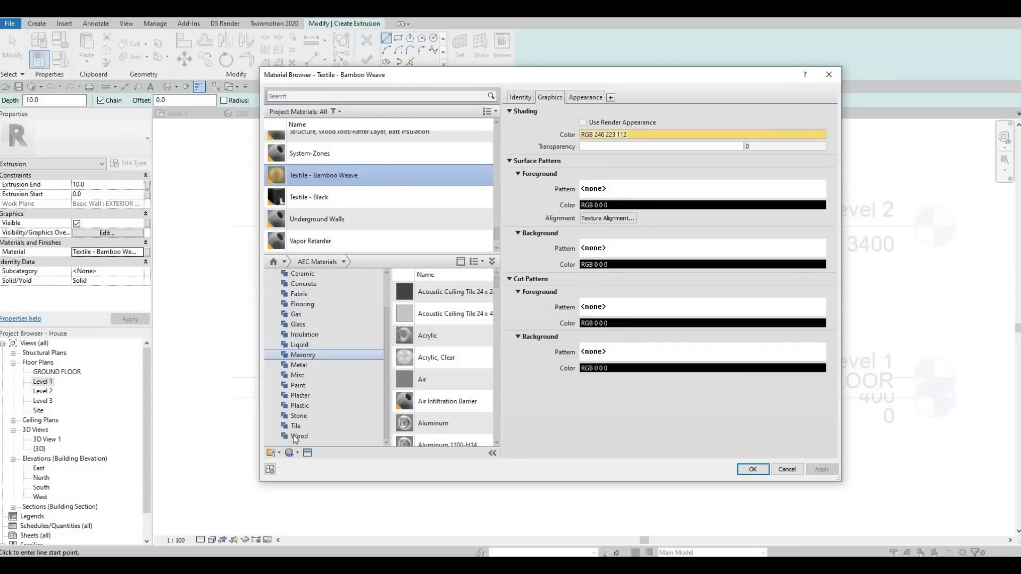
{"action": "left_click", "coordinate": [299, 435]}
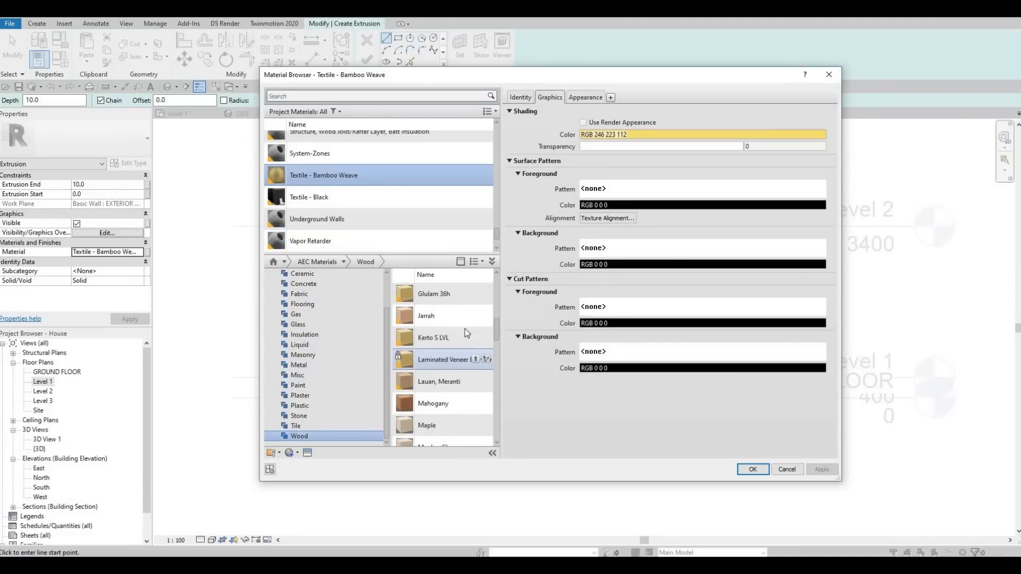
{"action": "left_click", "coordinate": [476, 336]}
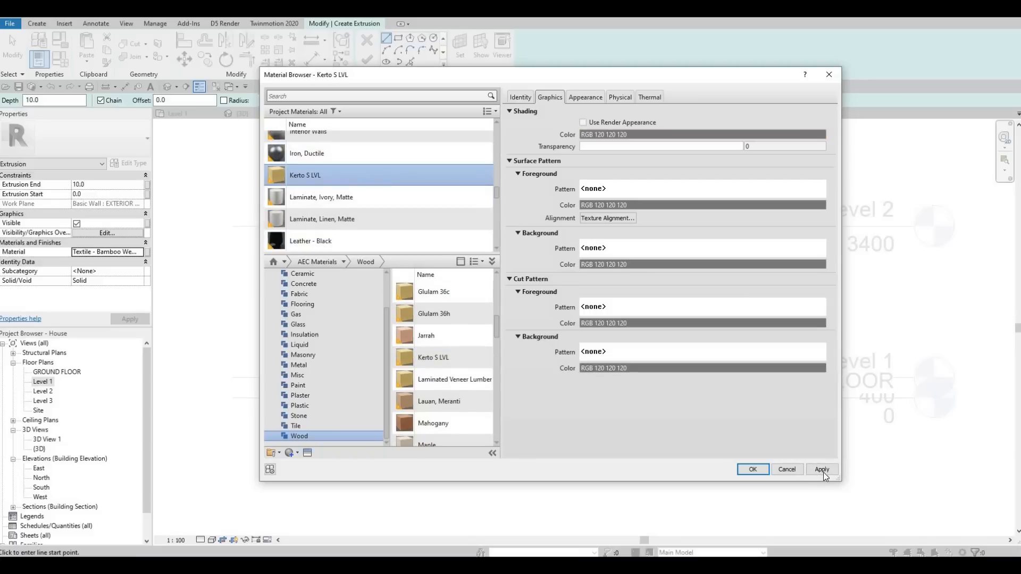
{"action": "left_click", "coordinate": [822, 472]}
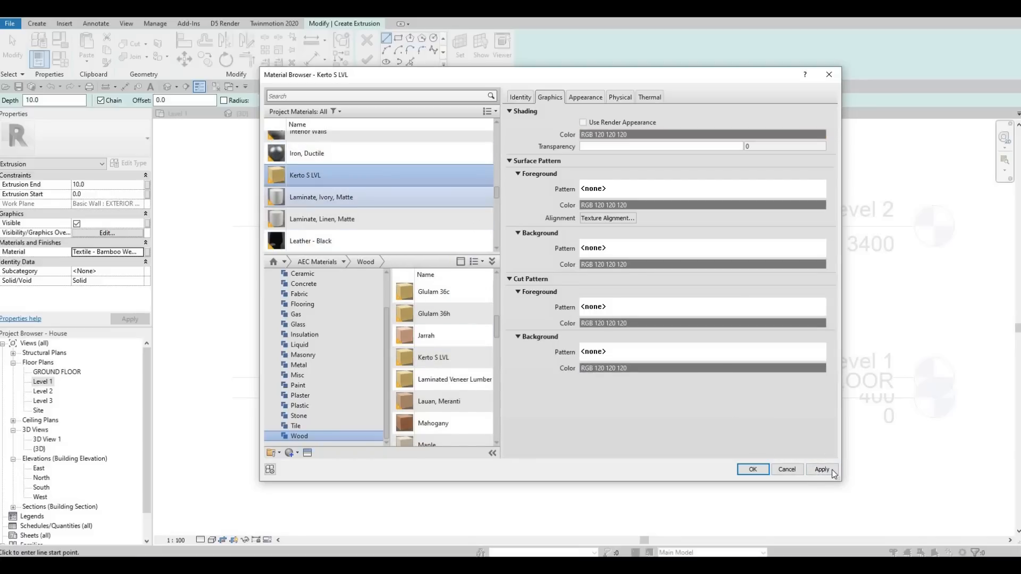
{"action": "left_click", "coordinate": [752, 470]}
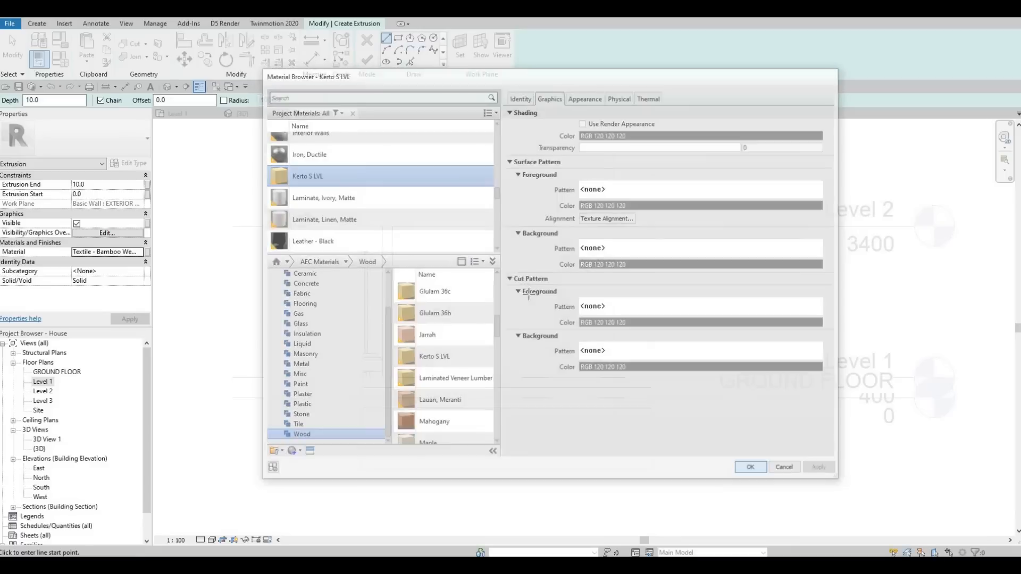
Sketch a rectangle about 4200 mm wide and 2700 mm high on the wall, starting at the floor corner near grid D.
{"action": "left_click", "coordinate": [399, 40]}
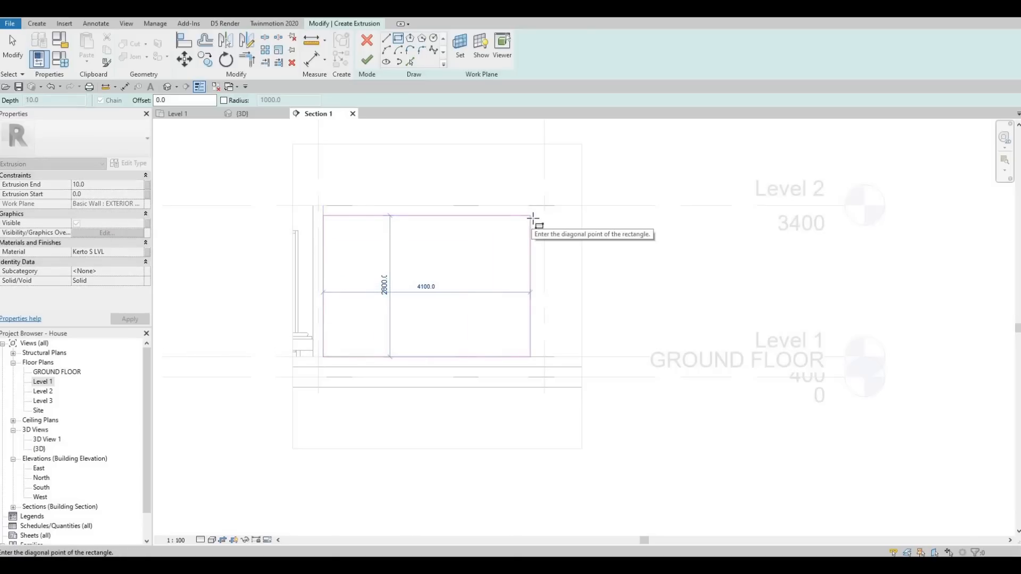
{"action": "left_click", "coordinate": [532, 226]}
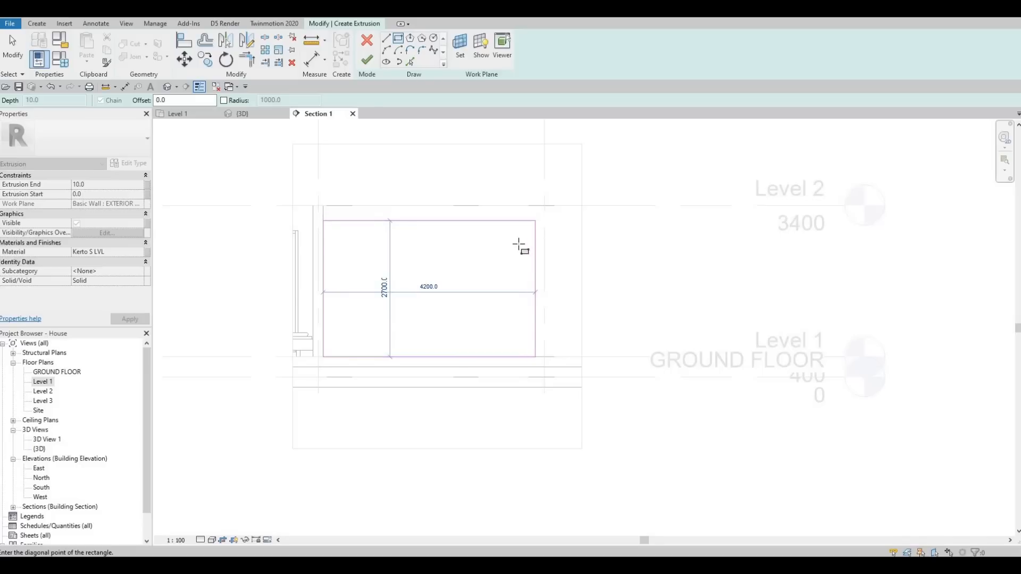
{"action": "key", "text": "Escape"}
{"action": "key", "text": "Escape"}
{"action": "key", "text": "Escape"}
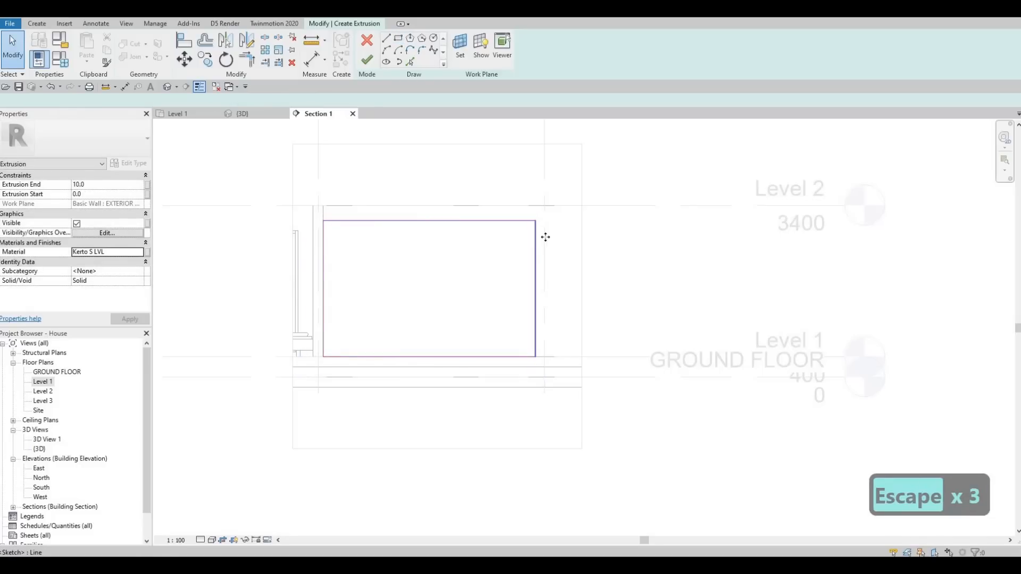
Move the rectangle's vertical edge nearest grid C so that it aligns with the grid line.
{"action": "left_click", "coordinate": [535, 237]}
{"action": "left_click_drag", "start_coordinate": [534, 237], "coordinate": [545, 236]}
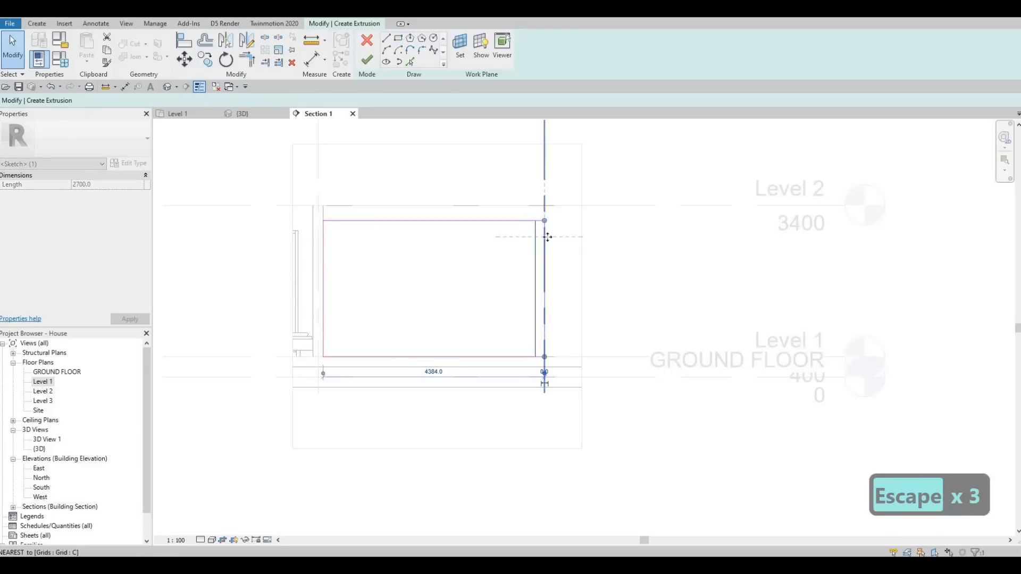
{"action": "key", "text": "Escape"}
Check the sketch in the Level 1 plan, and in Section 1 set the rectangle's upper edge 200 mm below Level 2.
{"action": "left_click", "coordinate": [184, 117]}
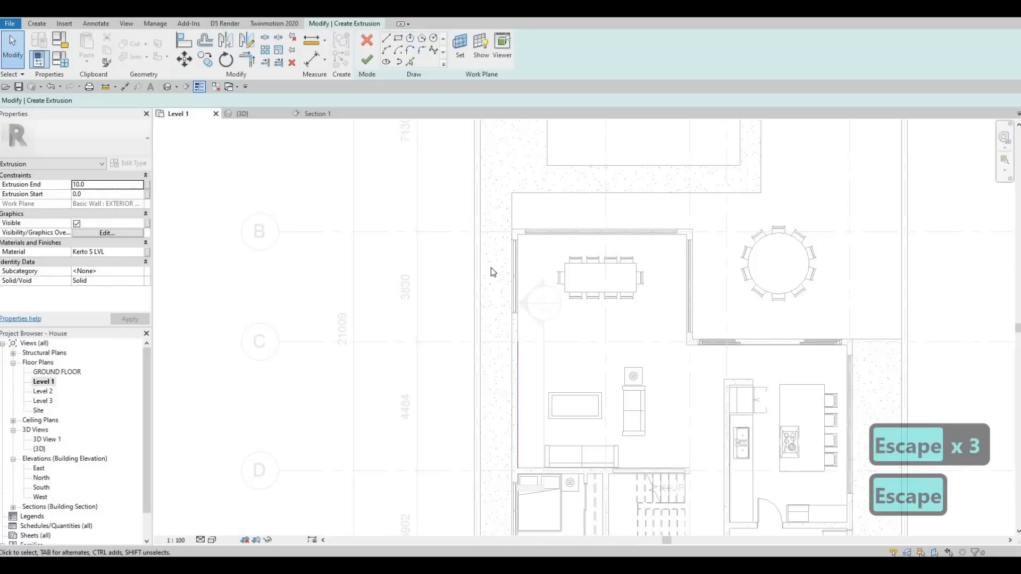
{"action": "middle_click_drag", "start_coordinate": [535, 347], "coordinate": [496, 327]}
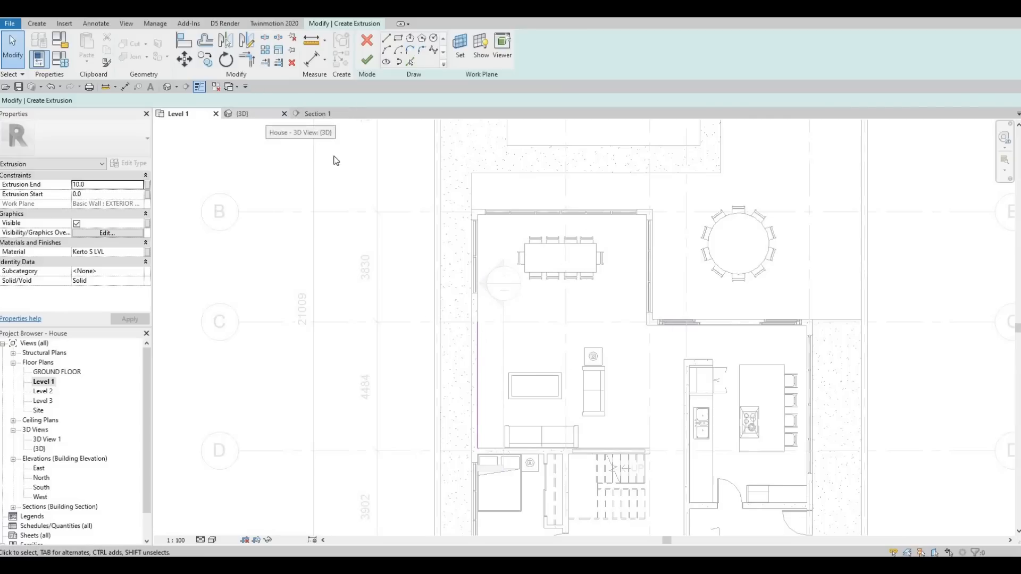
{"action": "left_click", "coordinate": [318, 114]}
{"action": "left_click", "coordinate": [510, 220]}
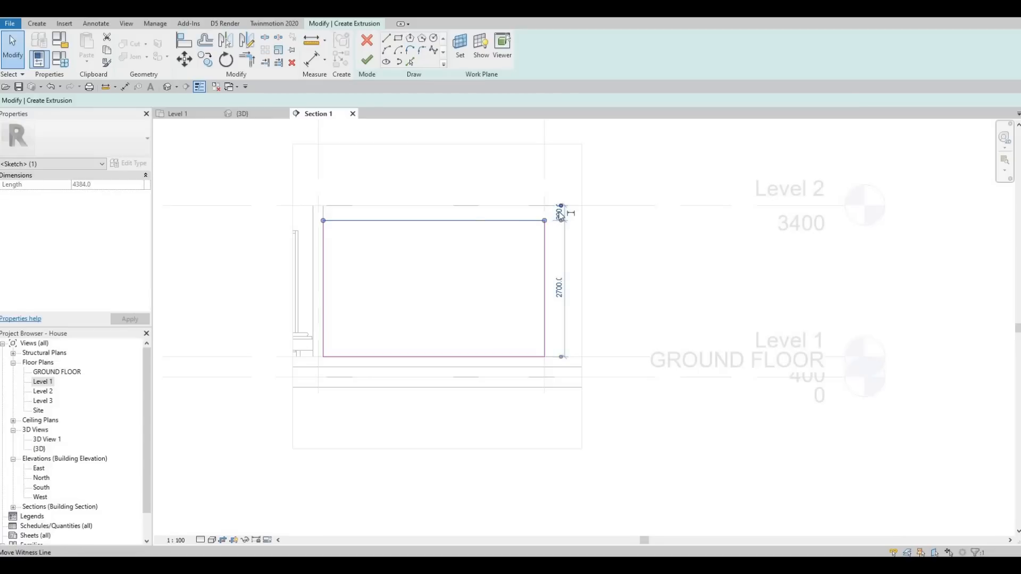
{"action": "scroll", "coordinate": [560, 215], "scroll_direction": "up", "scroll_amount": 2}
{"action": "left_click", "coordinate": [559, 214]}
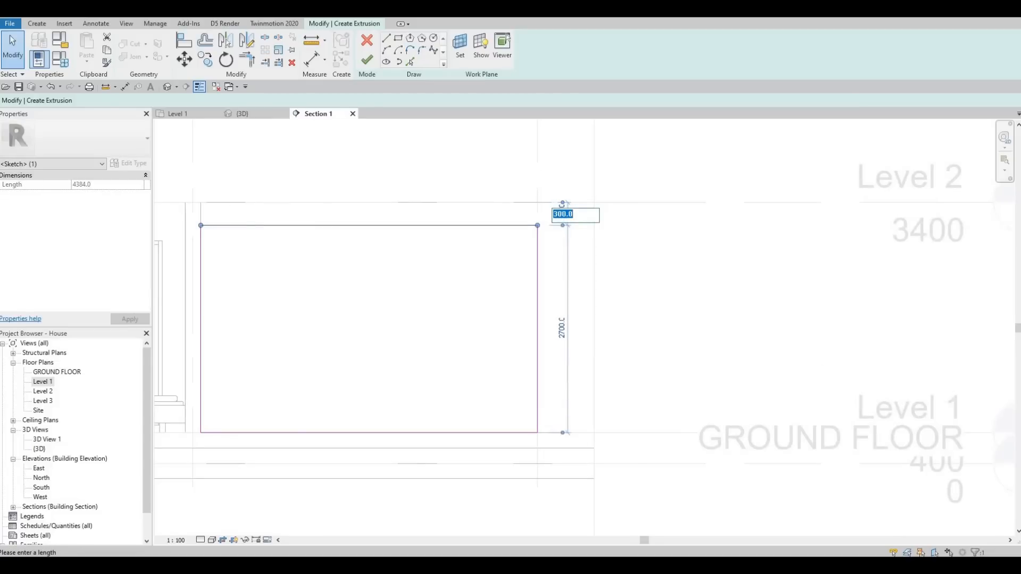
{"action": "type", "text": "200"}
{"action": "key", "text": "Return"}
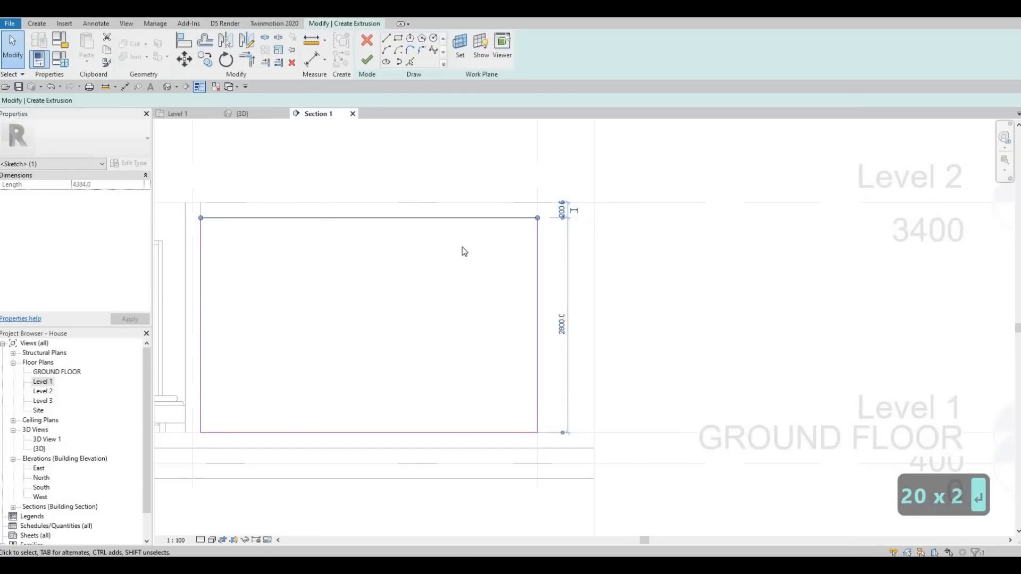
{"action": "scroll", "coordinate": [462, 251], "scroll_direction": "down", "scroll_amount": 2}
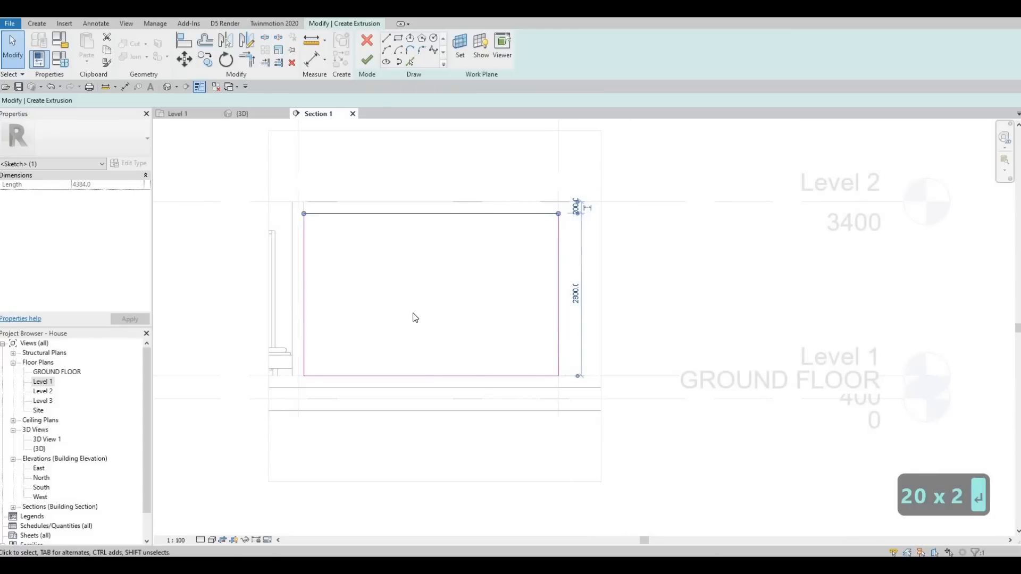
Finish the wall panel's rectangular sketch to create the extrusion, and deselect it.
{"action": "left_click", "coordinate": [365, 60]}
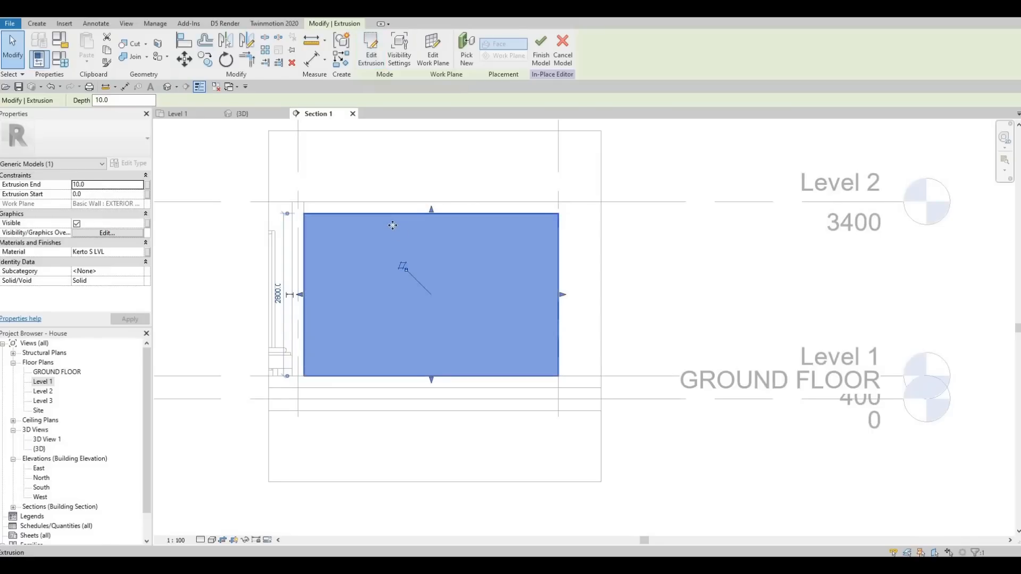
{"action": "key", "text": "Escape"}
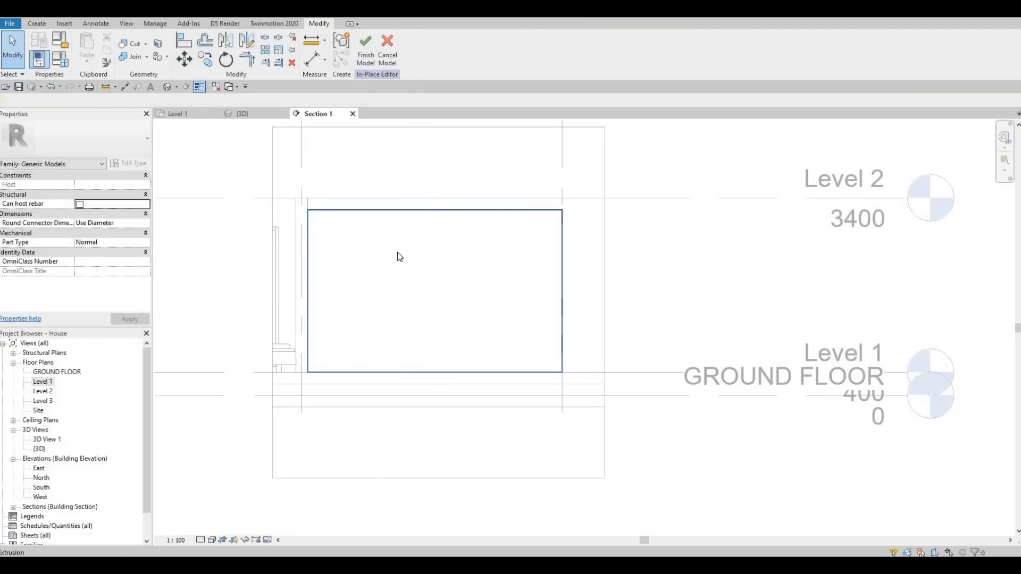
{"action": "middle_click_drag", "start_coordinate": [401, 266], "coordinate": [393, 255]}
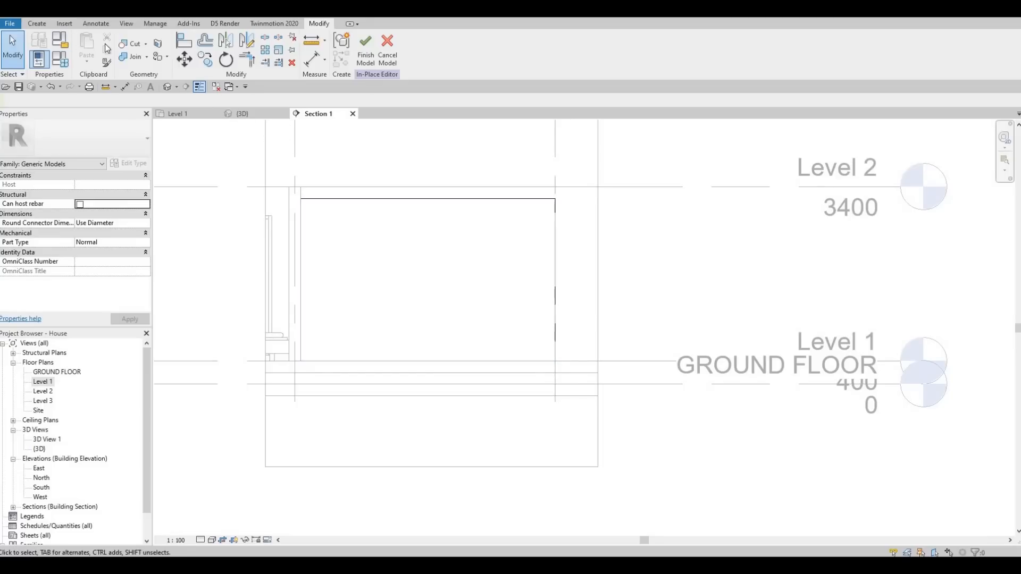
Start another extrusion and sketch a rectangle about 743 mm wide and 2800 mm high along the panel's grid-aligned vertical edge.
{"action": "left_click", "coordinate": [38, 24]}
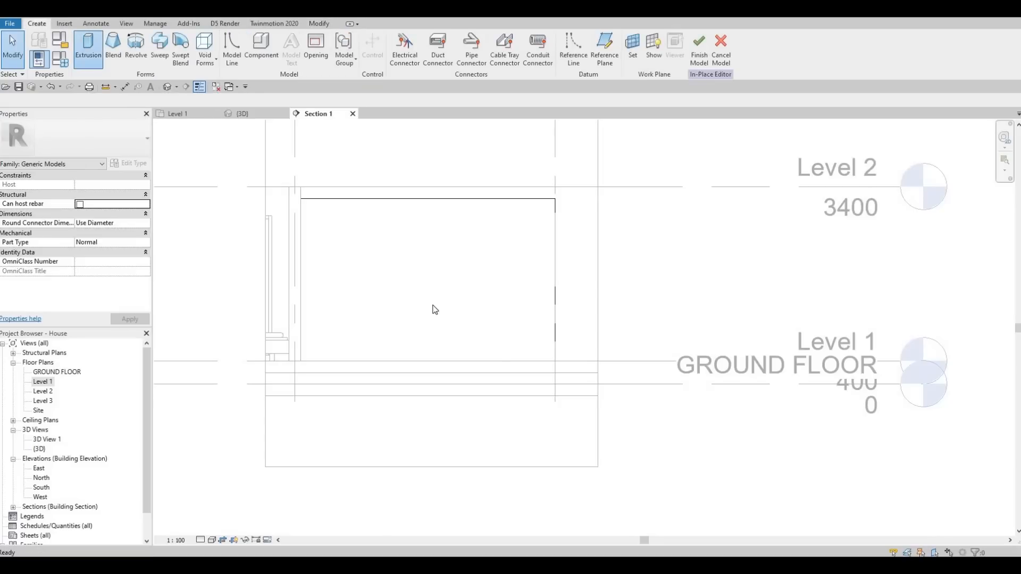
{"action": "key", "text": "Return"}
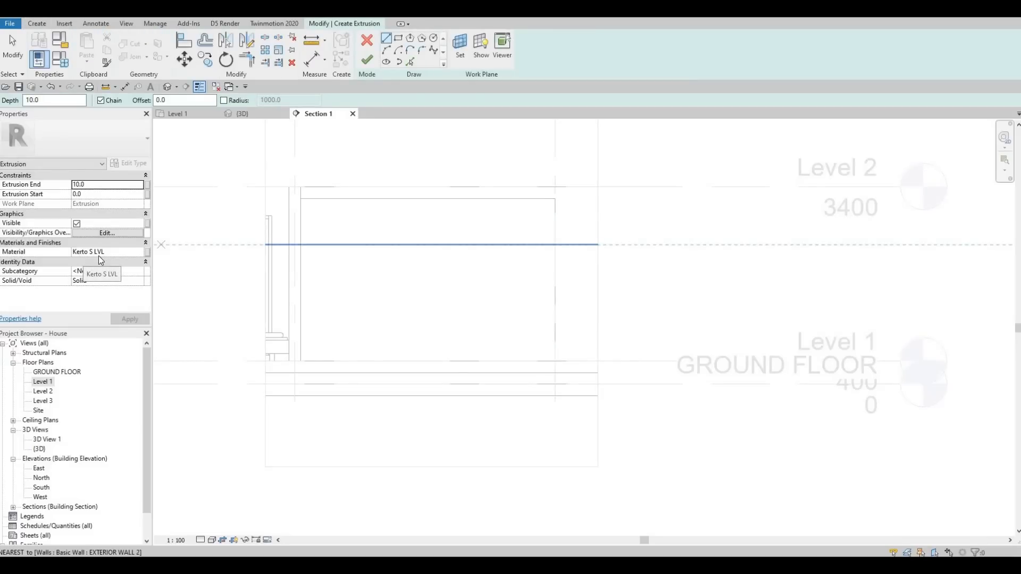
{"action": "left_click", "coordinate": [399, 40]}
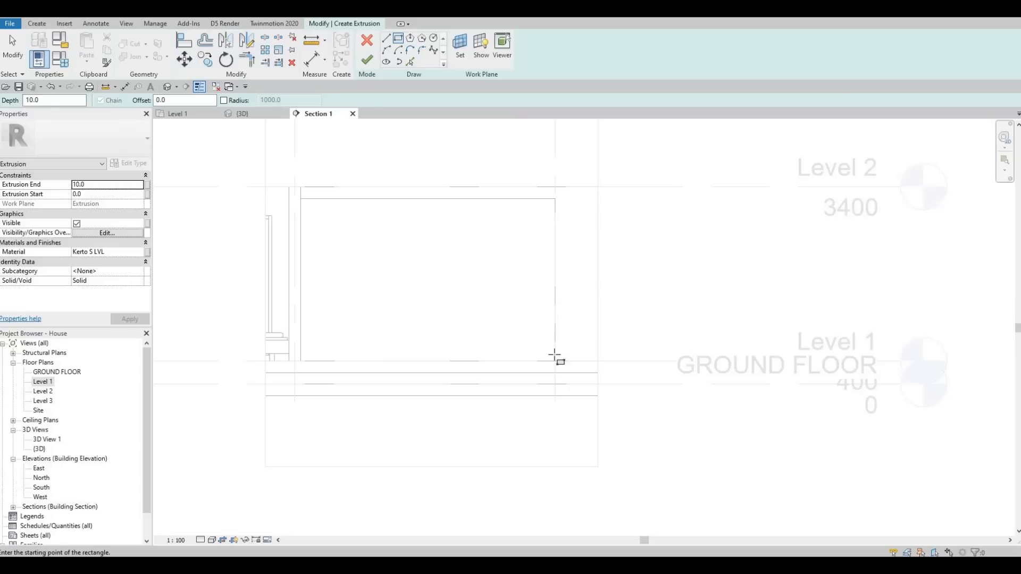
{"action": "scroll", "coordinate": [559, 370], "scroll_direction": "up", "scroll_amount": 2}
{"action": "left_click", "coordinate": [559, 368]}
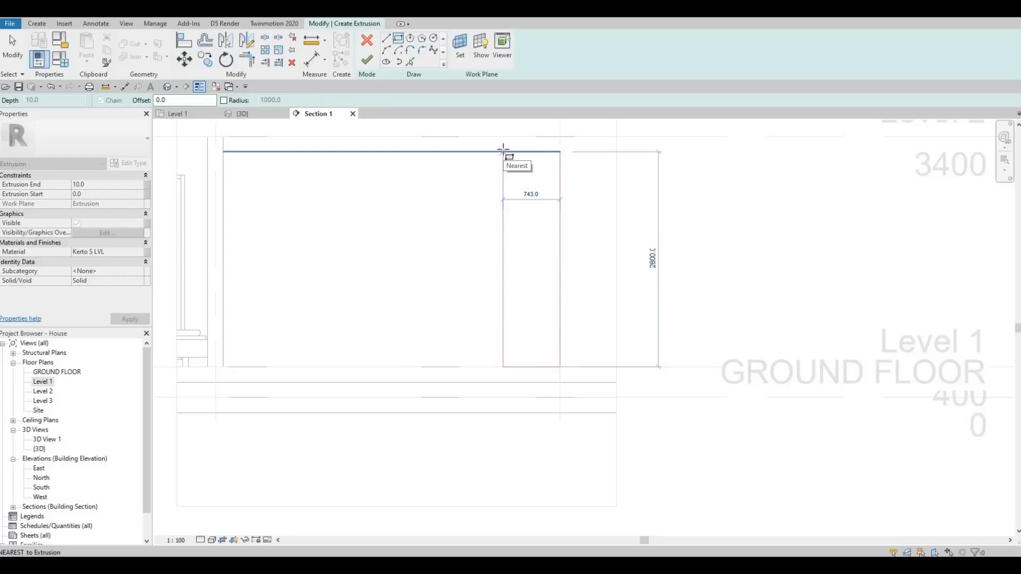
{"action": "left_click", "coordinate": [503, 152]}
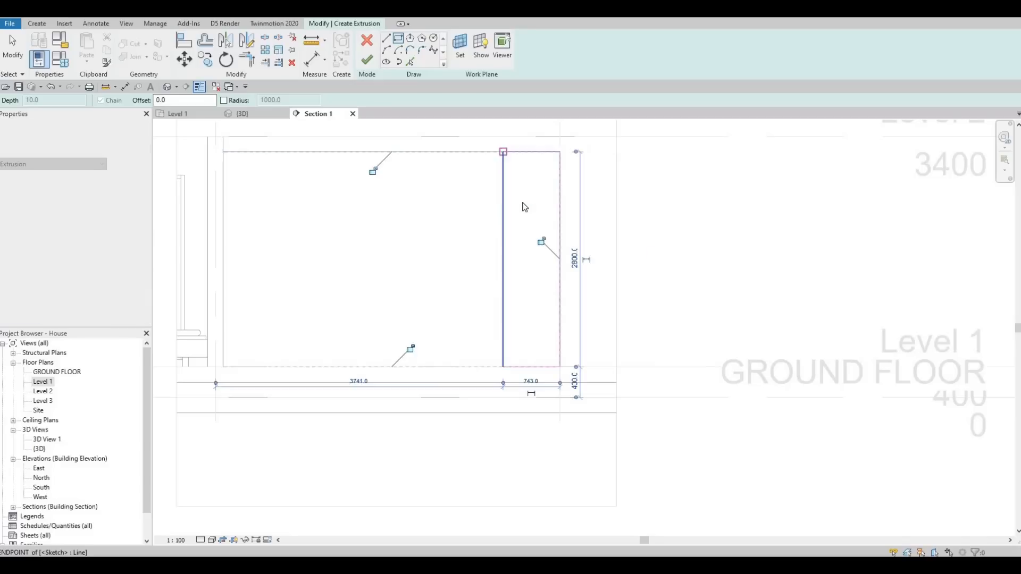
Set the new rectangle's width to 700 mm by moving its vertical edge inside the panel.
{"action": "key", "text": "Escape"}
{"action": "key", "text": "Escape"}
{"action": "left_click", "coordinate": [504, 183]}
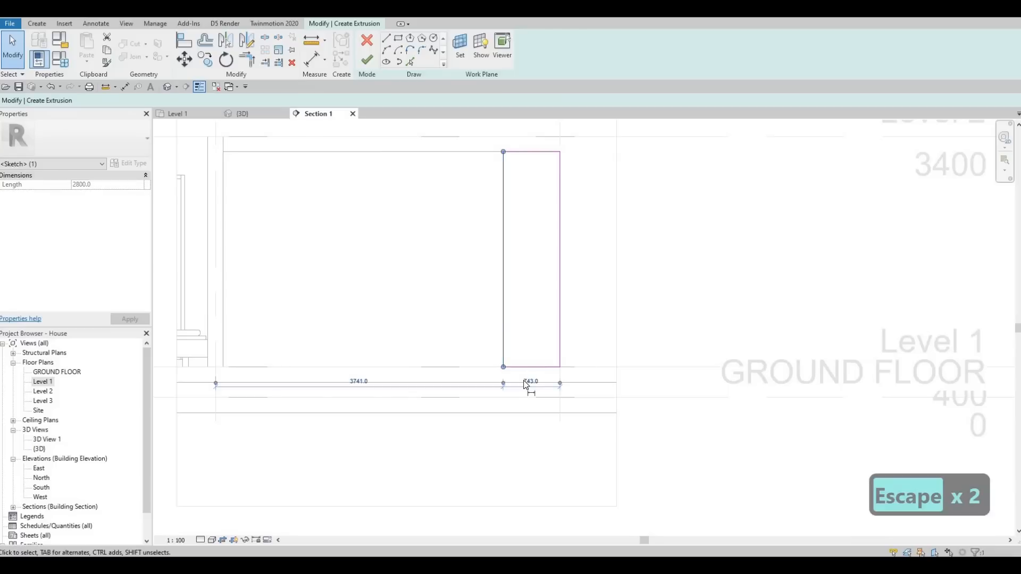
{"action": "left_click", "coordinate": [527, 381]}
{"action": "type", "text": "700"}
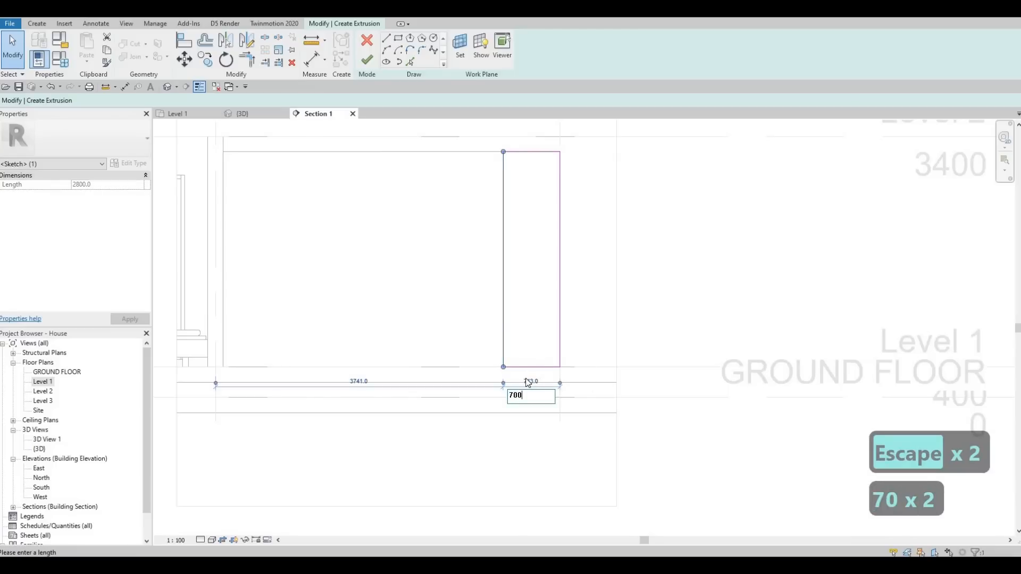
{"action": "key", "text": "Return"}
{"action": "key", "text": "Escape"}
{"action": "key", "text": "Escape"}
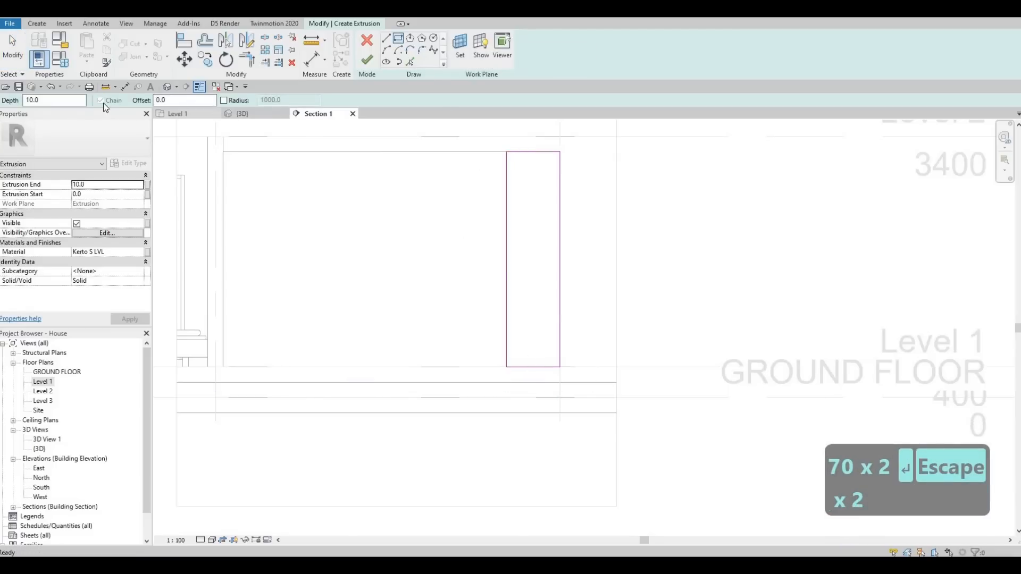
Sketch a second rectangle offset 25 mm inside the 700 mm wide one, using its opposite corners.
{"action": "double_click", "coordinate": [159, 100]}
{"action": "type", "text": "25"}
{"action": "key", "text": "Return"}
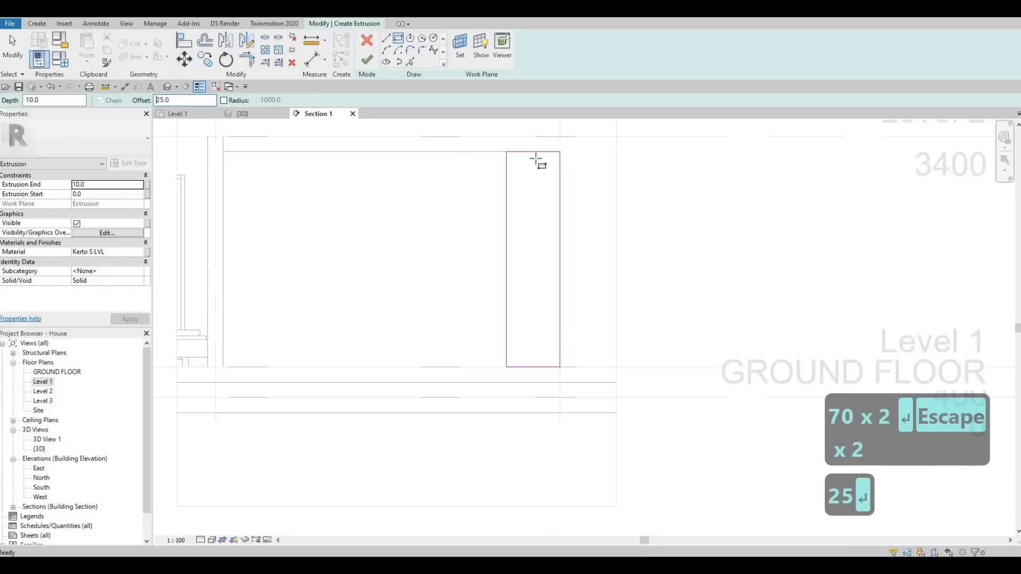
{"action": "scroll", "coordinate": [502, 153], "scroll_direction": "up", "scroll_amount": 1}
{"action": "left_click", "coordinate": [499, 151]}
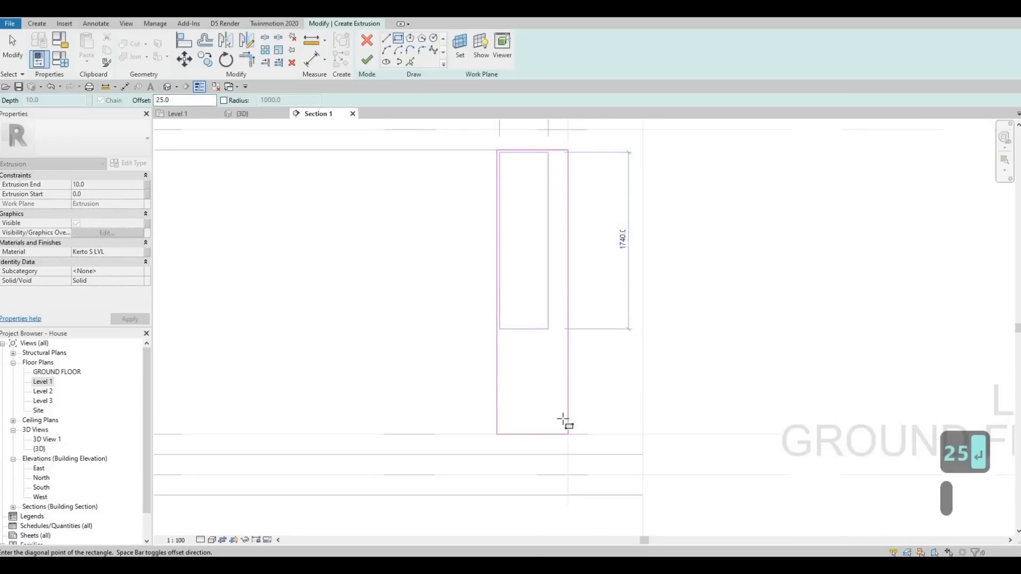
{"action": "scroll", "coordinate": [560, 423], "scroll_direction": "up", "scroll_amount": 3}
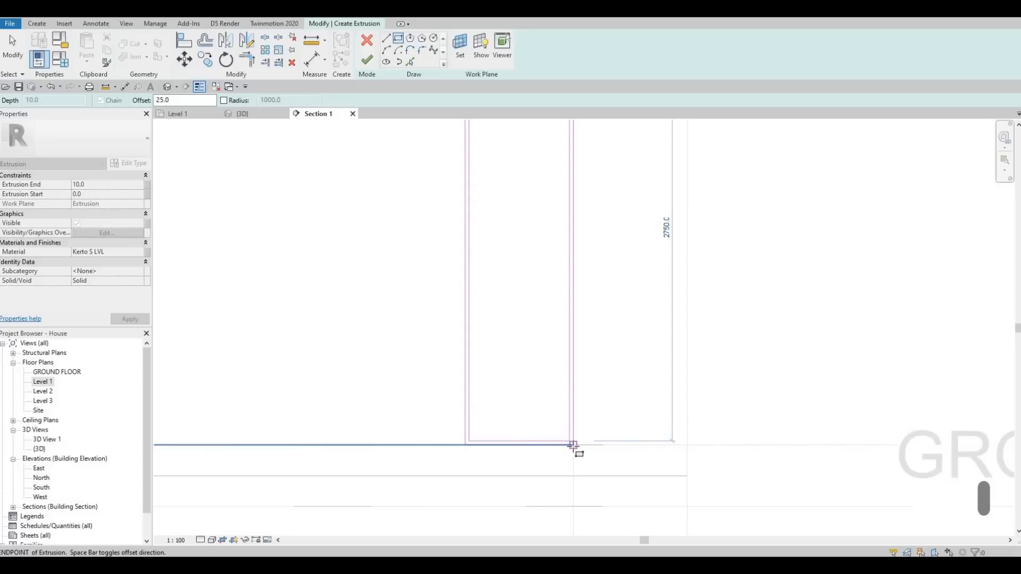
{"action": "left_click", "coordinate": [573, 446]}
{"action": "scroll", "coordinate": [520, 303], "scroll_direction": "down", "scroll_amount": 3}
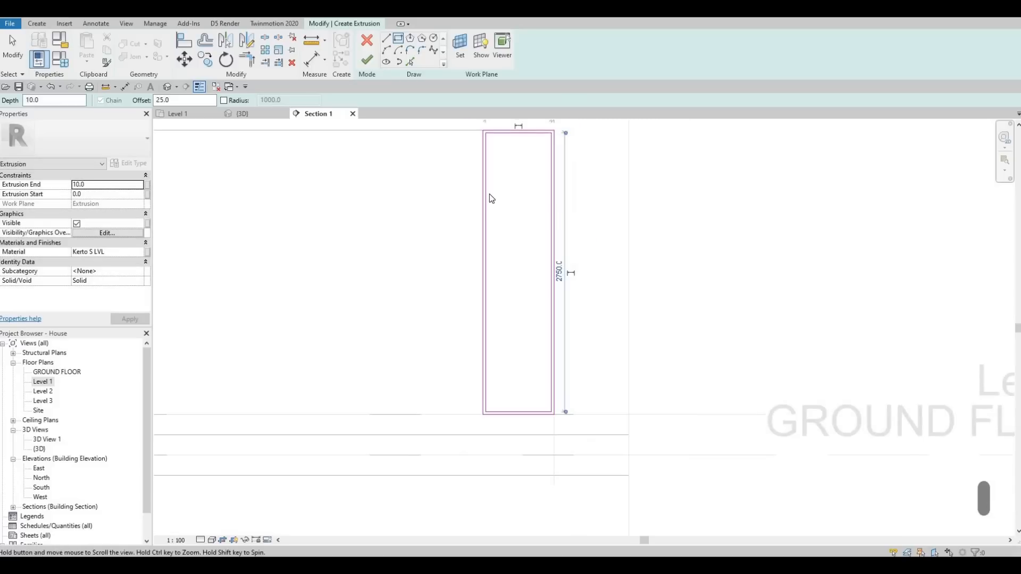
{"action": "key", "text": "Escape"}
{"action": "key", "text": "Escape"}
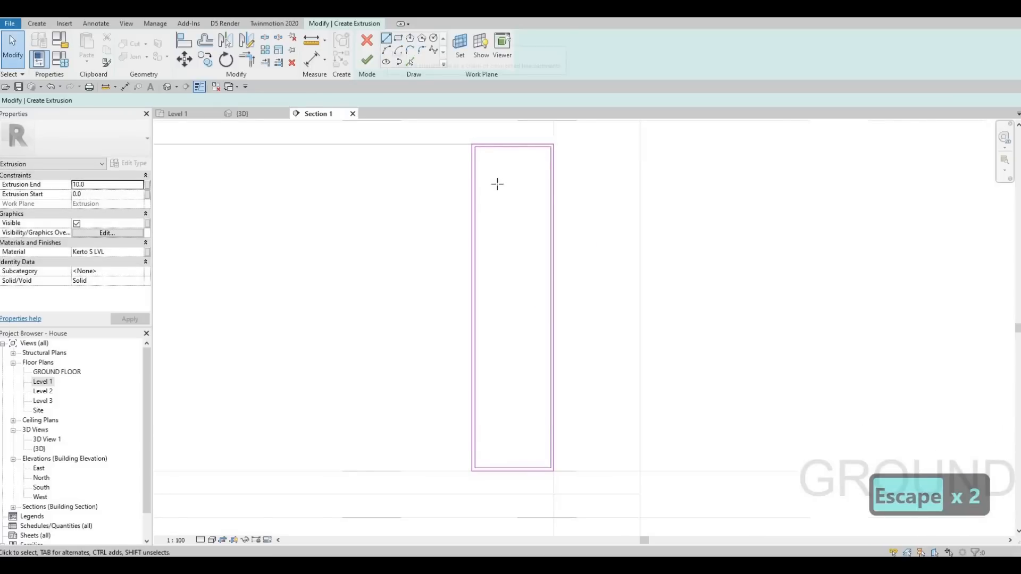
Draw a horizontal line across the inner rectangle, about 360 mm below its upper edge.
{"action": "key", "text": "l"}
{"action": "key", "text": "i"}
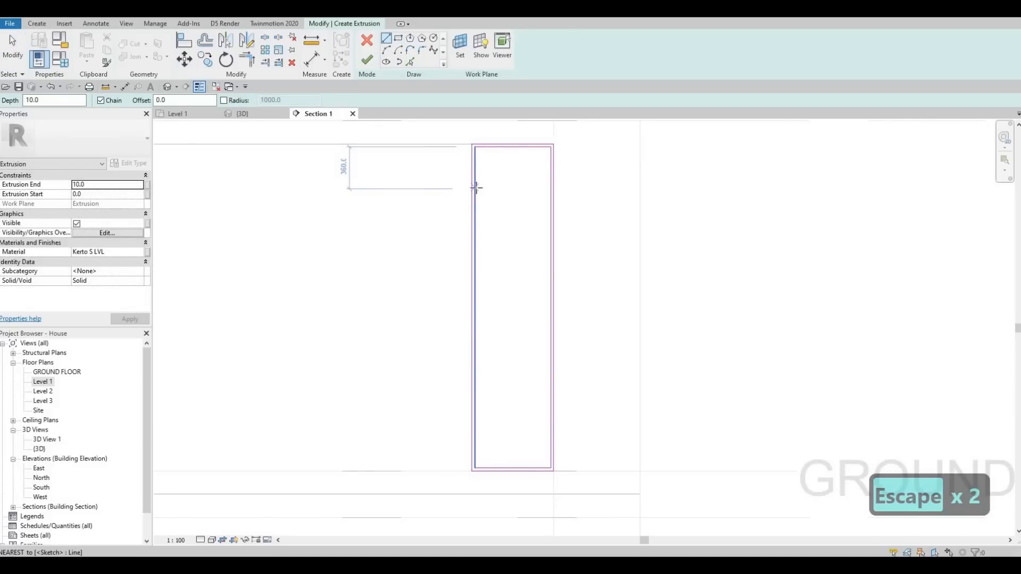
{"action": "left_click", "coordinate": [475, 187]}
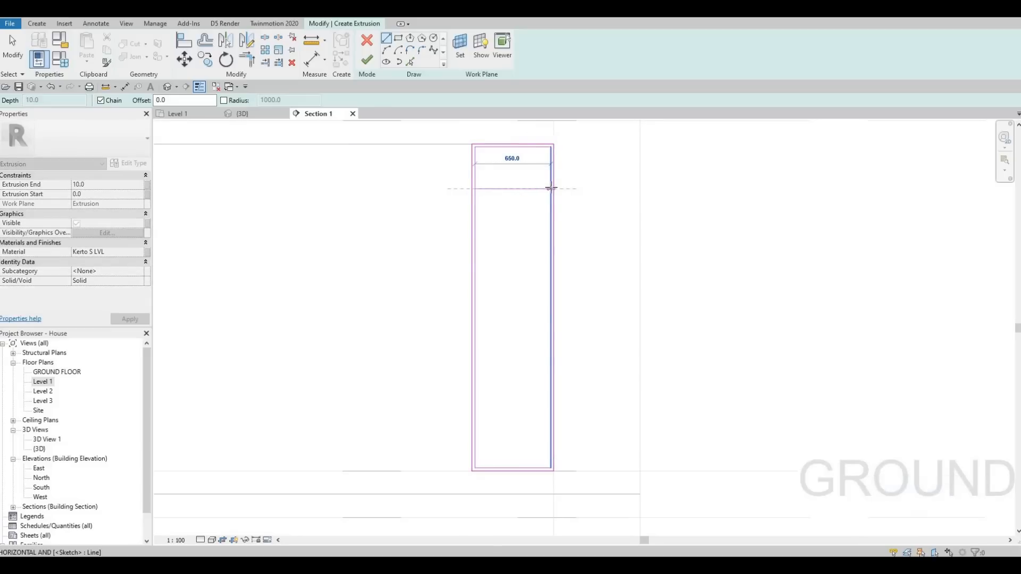
{"action": "left_click", "coordinate": [551, 188]}
{"action": "key", "text": "Escape"}
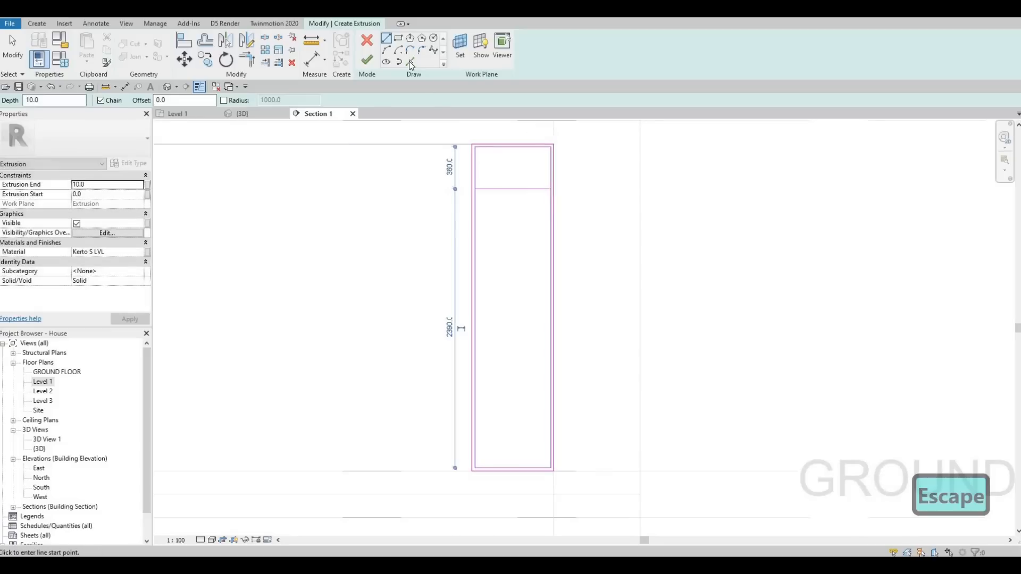
Add a parallel line 25 mm below the horizontal line with Pick Lines to form a shelf.
{"action": "left_click", "coordinate": [410, 62]}
{"action": "key", "text": "Tab"}
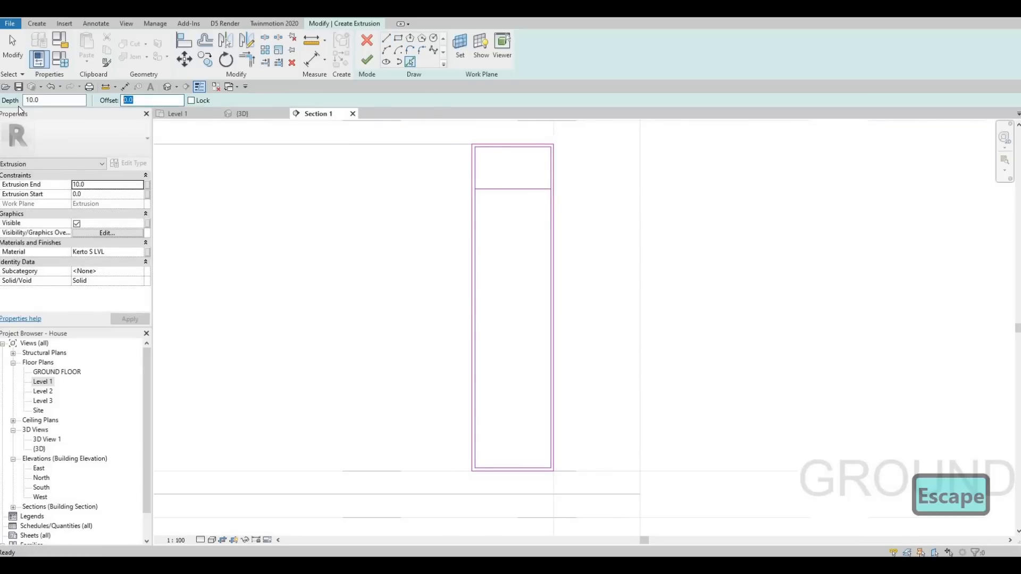
{"action": "type", "text": "25"}
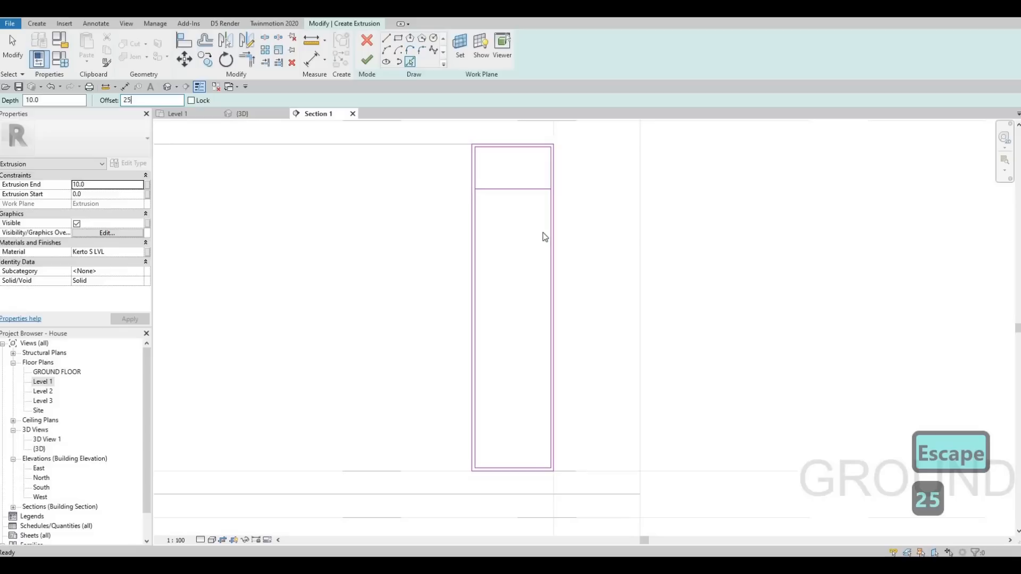
{"action": "left_click", "coordinate": [522, 190]}
{"action": "scroll", "coordinate": [520, 185], "scroll_direction": "up", "scroll_amount": 2}
{"action": "key", "text": "Escape"}
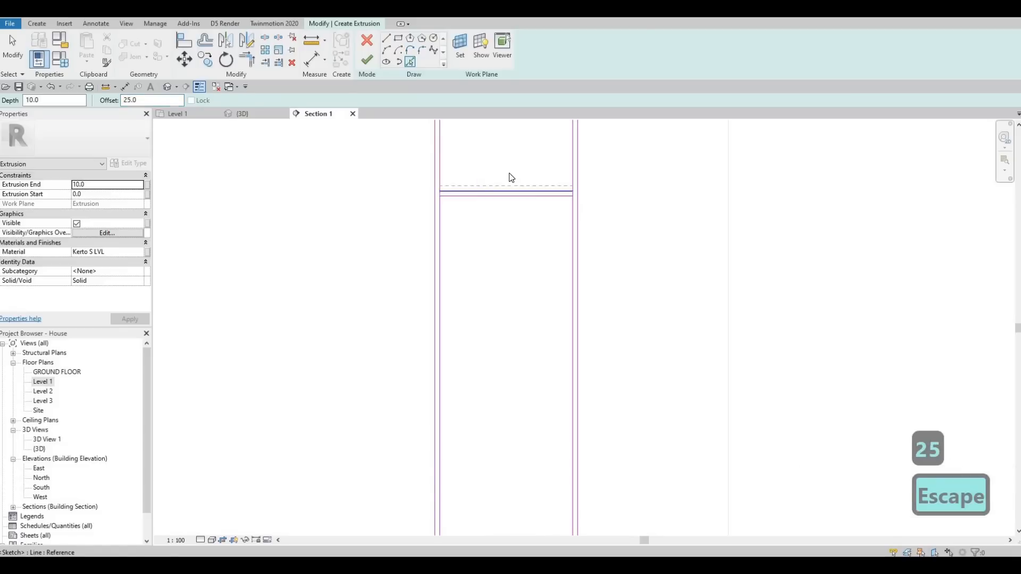
{"action": "key", "text": "Escape"}
Copy the two shelf lines straight down by 385 mm.
{"action": "key", "text": "c"}
{"action": "key", "text": "o"}
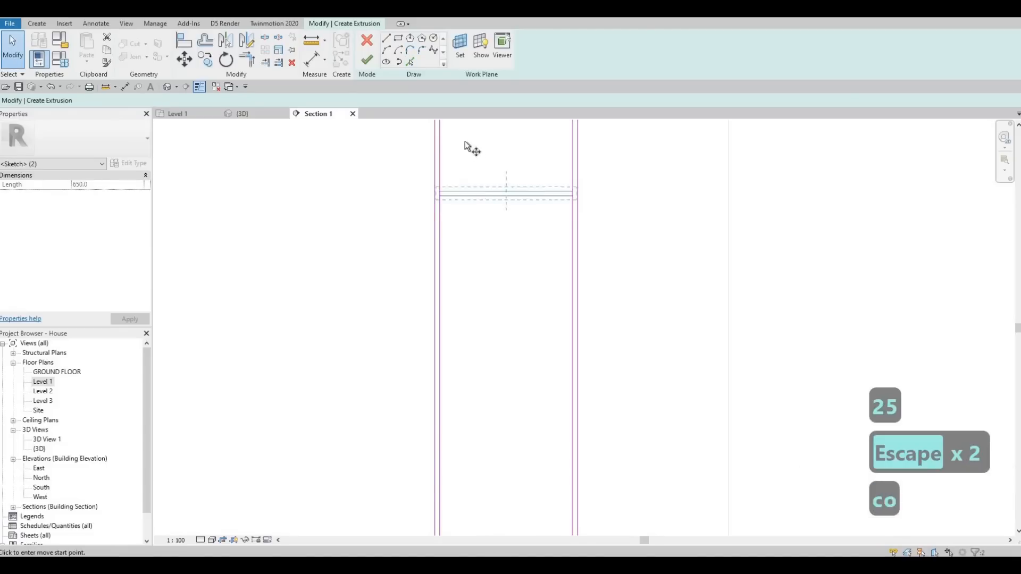
{"action": "scroll", "coordinate": [463, 143], "scroll_direction": "down", "scroll_amount": 2}
{"action": "left_click", "coordinate": [458, 189]}
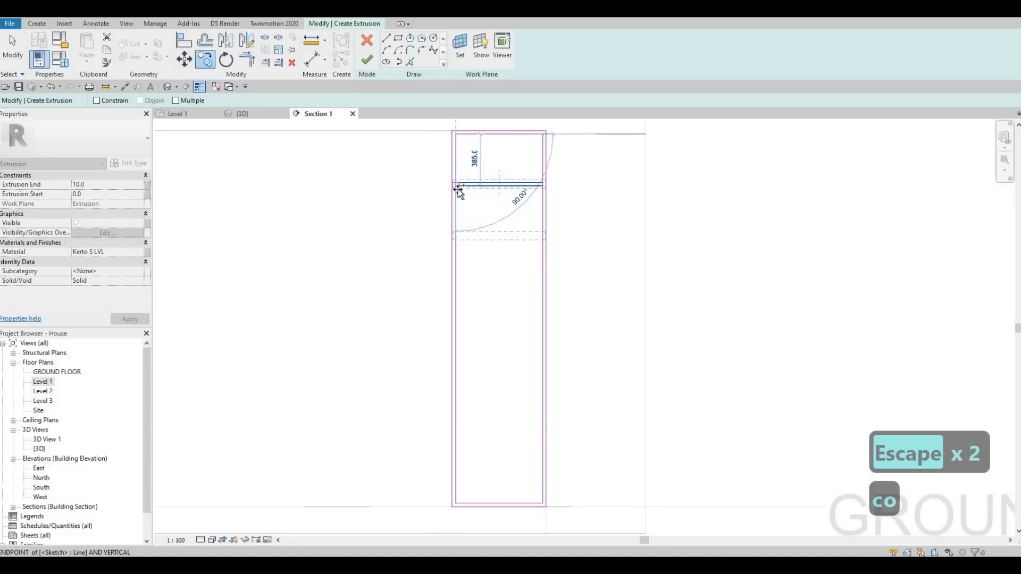
{"action": "left_click", "coordinate": [461, 241]}
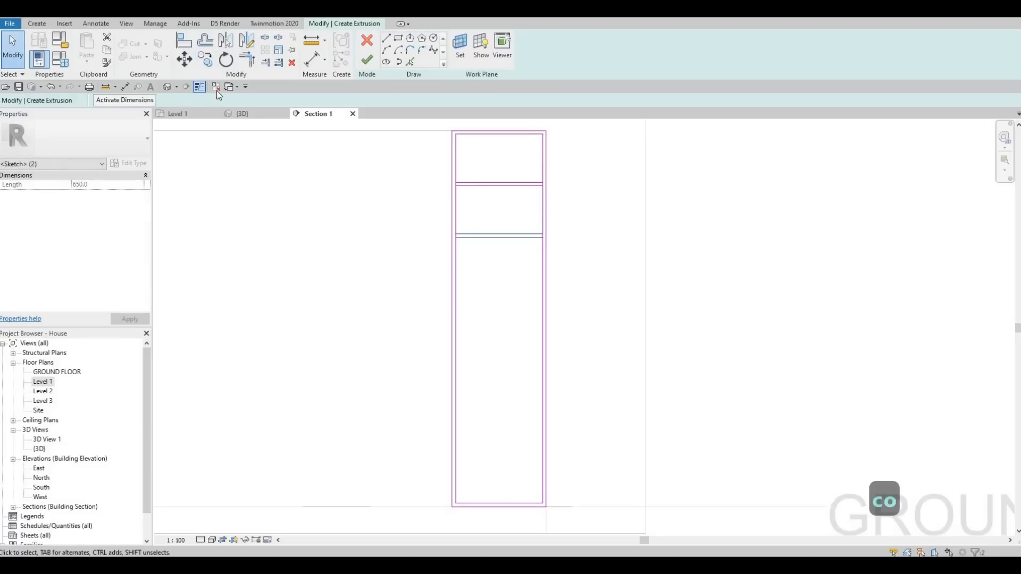
Copy the shelf lines three more times straight down at 385 mm spacing, using multiple copies.
{"action": "key", "text": "c"}
{"action": "key", "text": "o"}
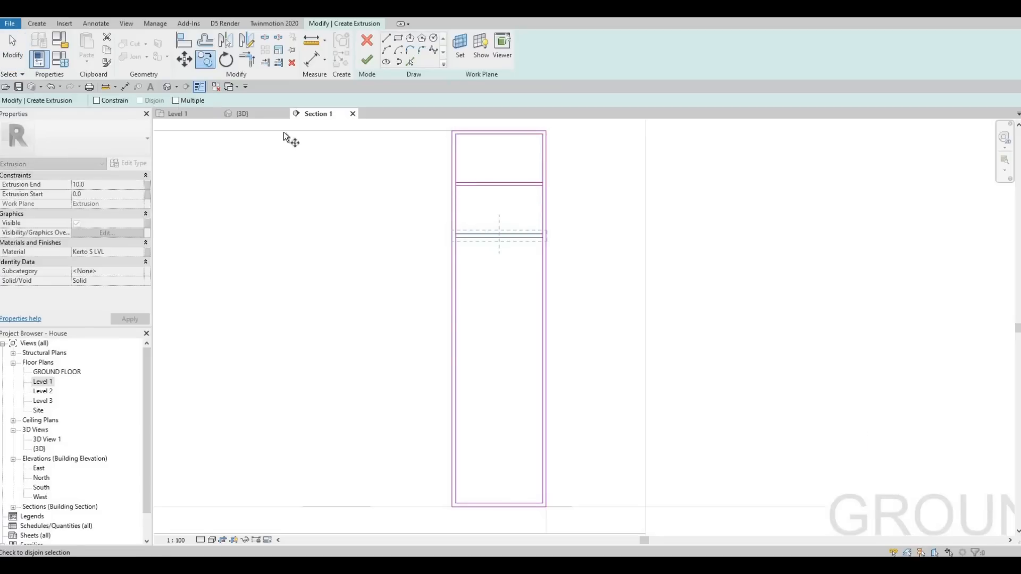
{"action": "left_click", "coordinate": [455, 185]}
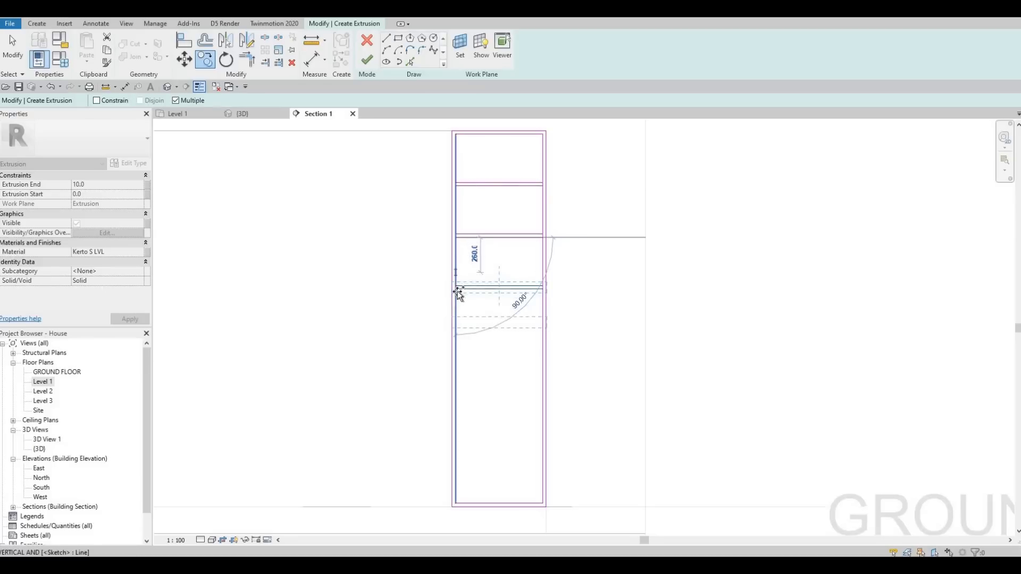
{"action": "left_click", "coordinate": [457, 290]}
{"action": "left_click", "coordinate": [461, 346]}
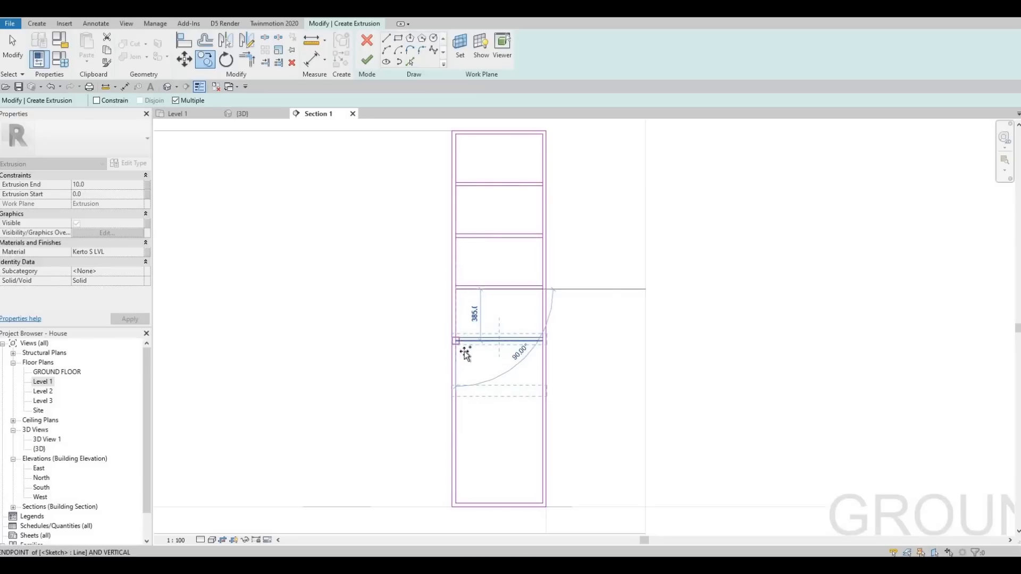
{"action": "scroll", "coordinate": [369, 334], "scroll_direction": "down", "scroll_amount": 4}
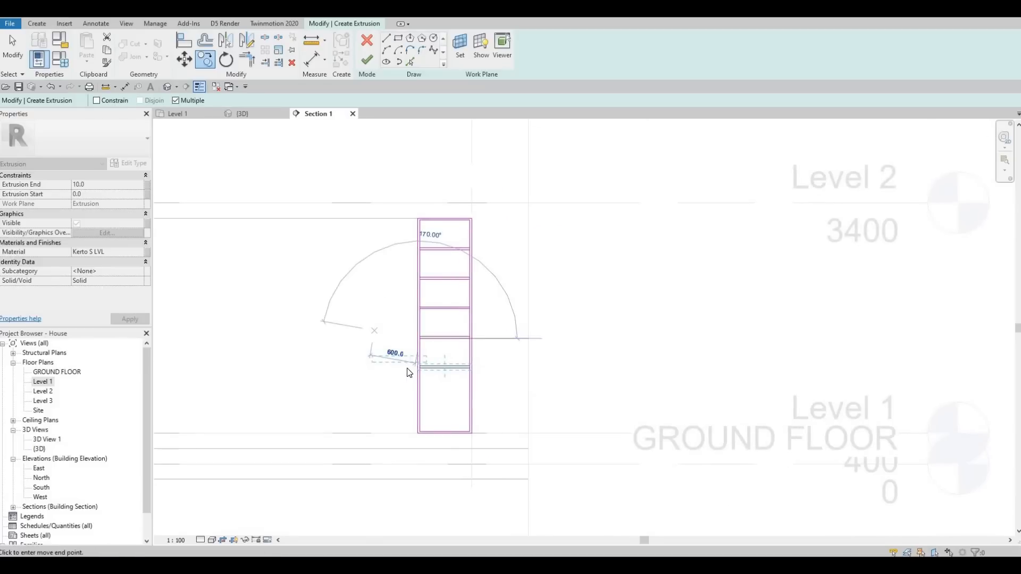
{"action": "scroll", "coordinate": [341, 354], "scroll_direction": "up", "scroll_amount": 3}
{"action": "key", "text": "Escape"}
{"action": "key", "text": "Escape"}
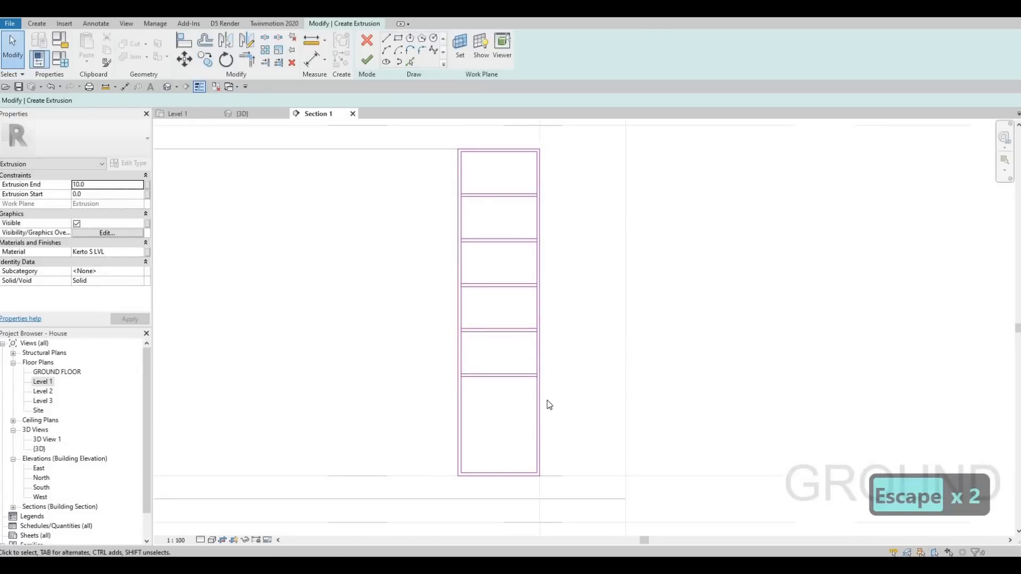
Split the inner side lines of the shelving sketch where they meet the undersides of the two lowest shelves.
{"action": "mouse_move", "coordinate": [547, 405]}
{"action": "middle_mouse_down"}
{"action": "mouse_move", "coordinate": [601, 353]}
{"action": "mouse_move", "coordinate": [541, 354]}
{"action": "middle_mouse_up"}
{"action": "scroll", "coordinate": [539, 357], "scroll_direction": "up", "scroll_amount": 1}
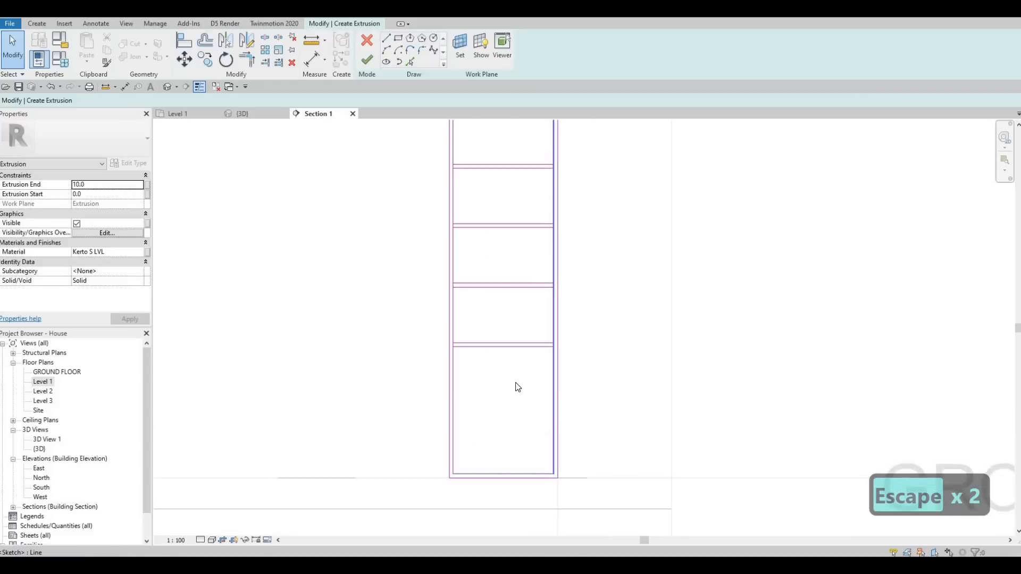
{"action": "scroll", "coordinate": [517, 387], "scroll_direction": "up", "scroll_amount": 1}
{"action": "scroll", "coordinate": [528, 301], "scroll_direction": "down", "scroll_amount": 1}
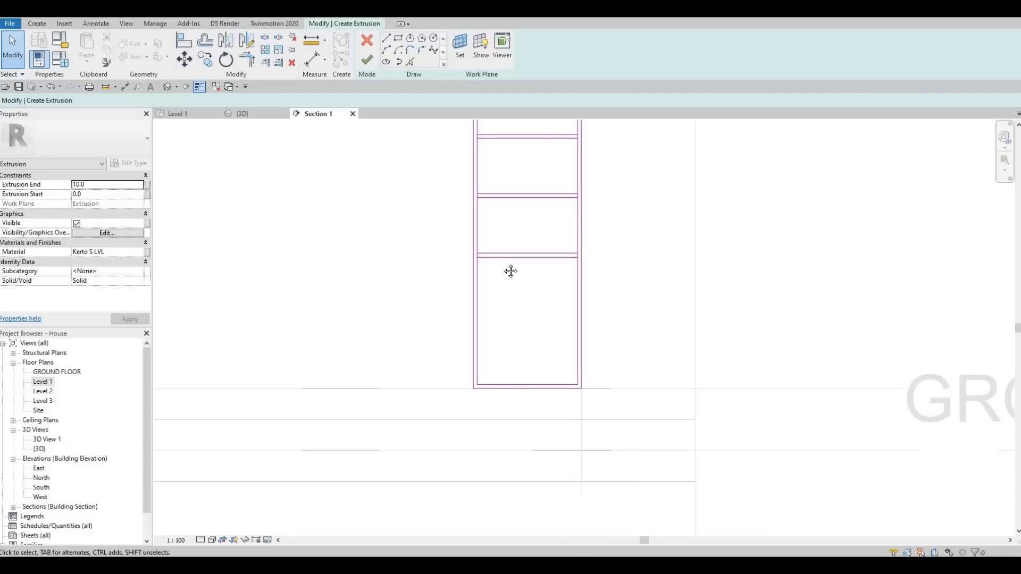
{"action": "scroll", "coordinate": [503, 329], "scroll_direction": "up", "scroll_amount": 1}
{"action": "key", "text": "Escape"}
{"action": "key", "text": "Escape"}
{"action": "key", "text": "Escape"}
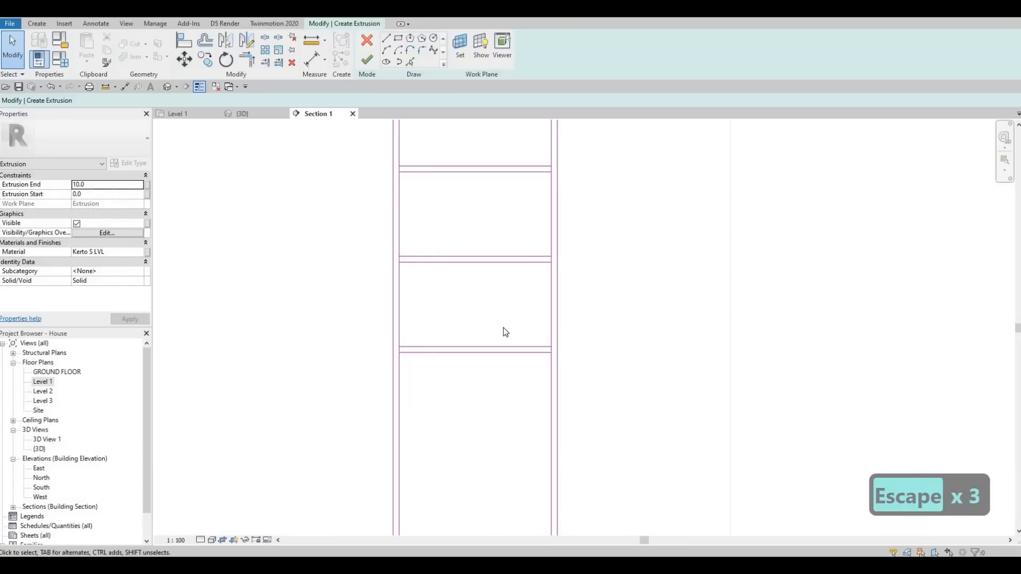
{"action": "key", "text": "s"}
{"action": "key", "text": "l"}
{"action": "scroll", "coordinate": [369, 346], "scroll_direction": "up", "scroll_amount": 1}
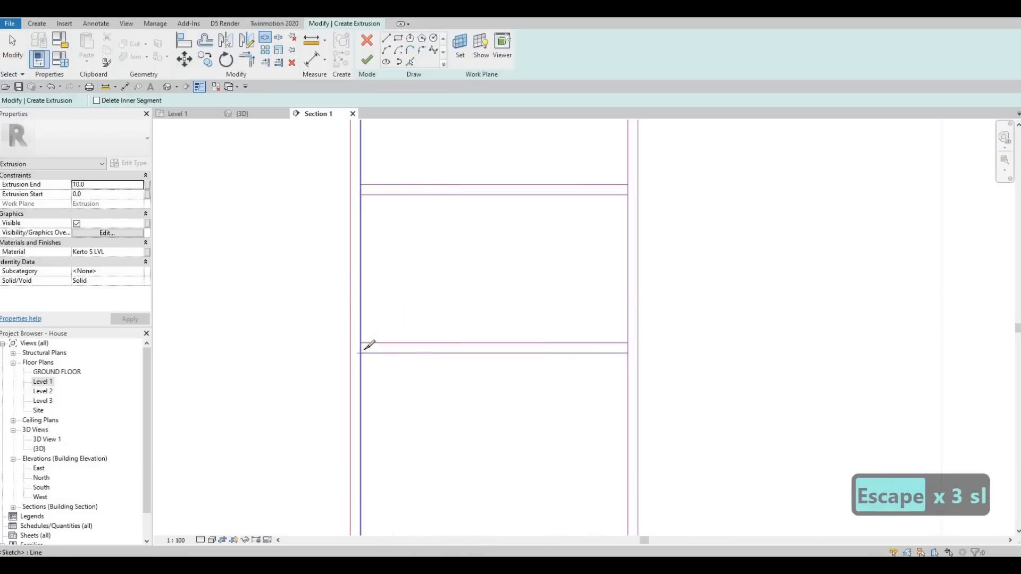
{"action": "left_click", "coordinate": [627, 353]}
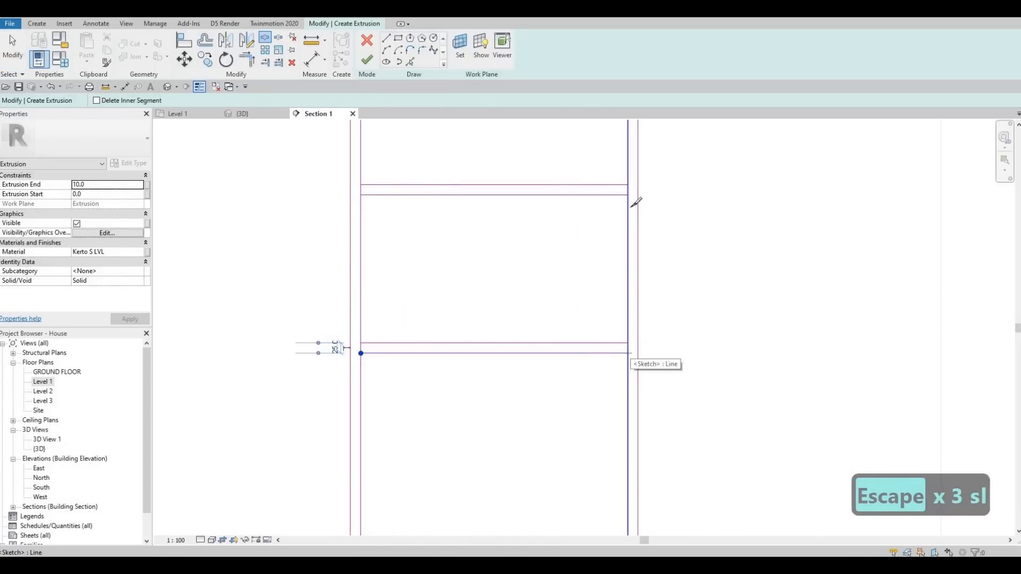
{"action": "left_click", "coordinate": [628, 196]}
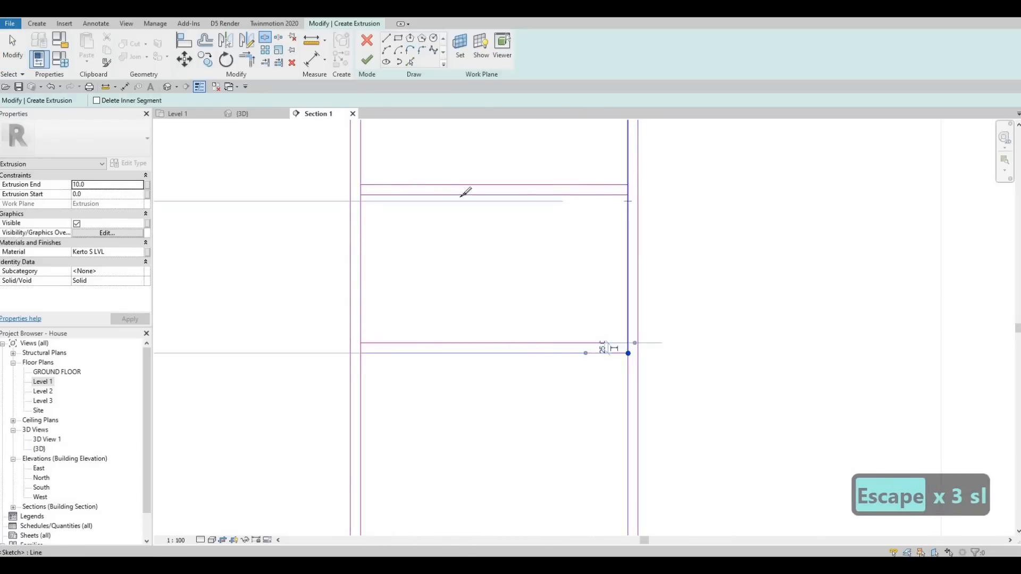
Split the inner side lines at the undersides of the upper three shelves.
{"action": "middle_click_drag", "start_coordinate": [382, 158], "coordinate": [388, 325]}
{"action": "left_click", "coordinate": [356, 209]}
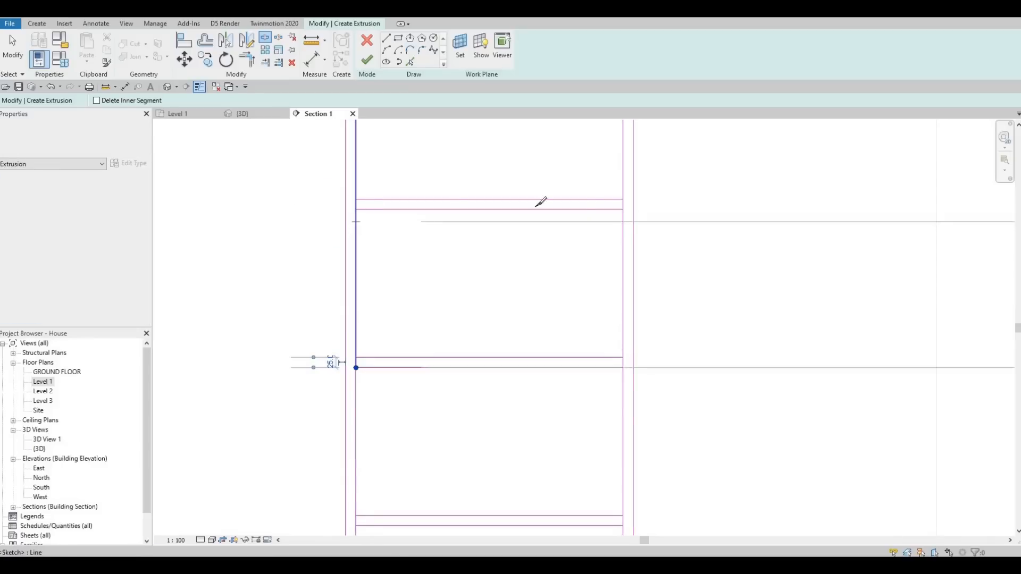
{"action": "left_click", "coordinate": [622, 208]}
{"action": "middle_click_drag", "start_coordinate": [566, 123], "coordinate": [515, 387]}
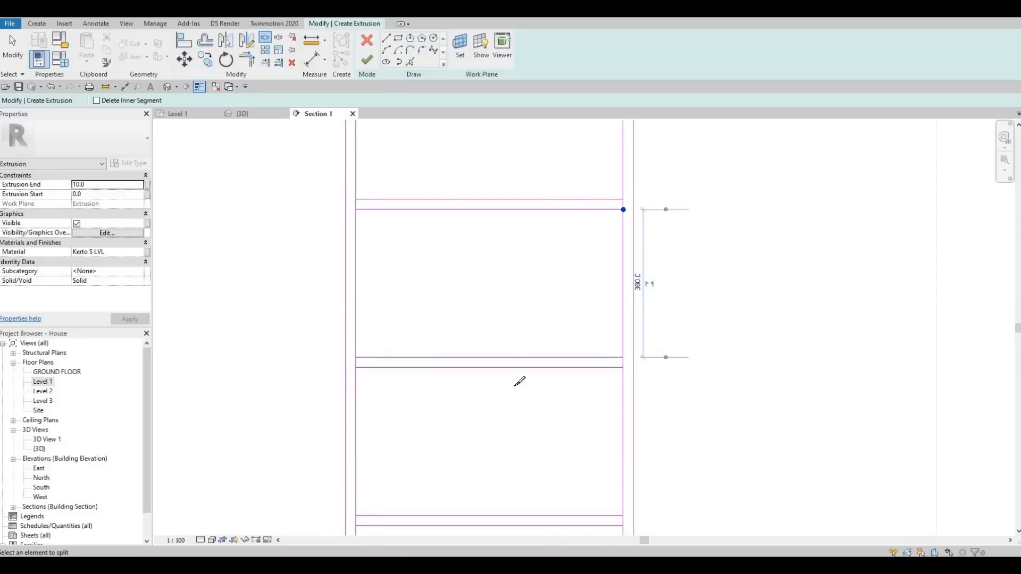
{"action": "left_click", "coordinate": [571, 315]}
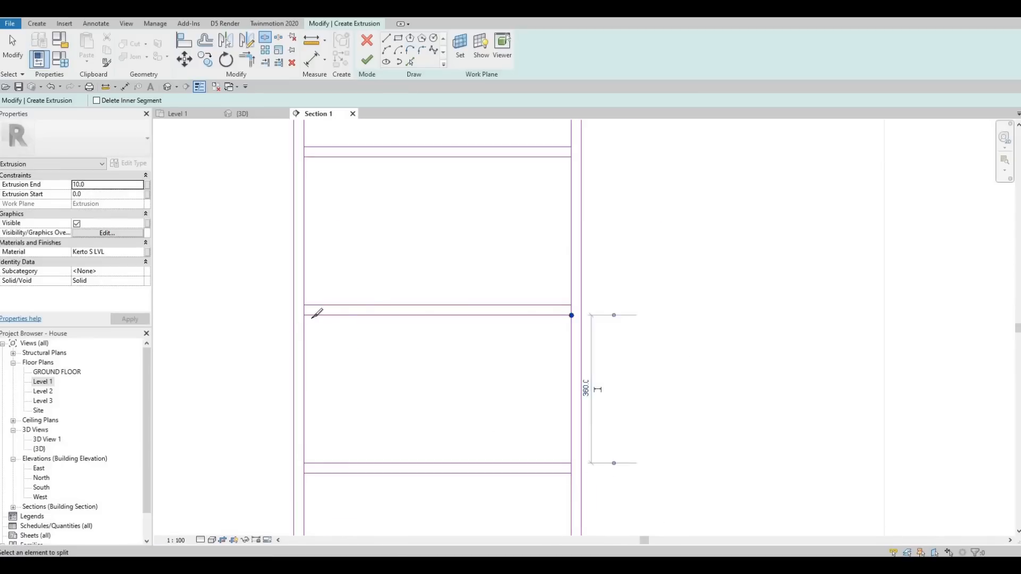
{"action": "left_click", "coordinate": [306, 315]}
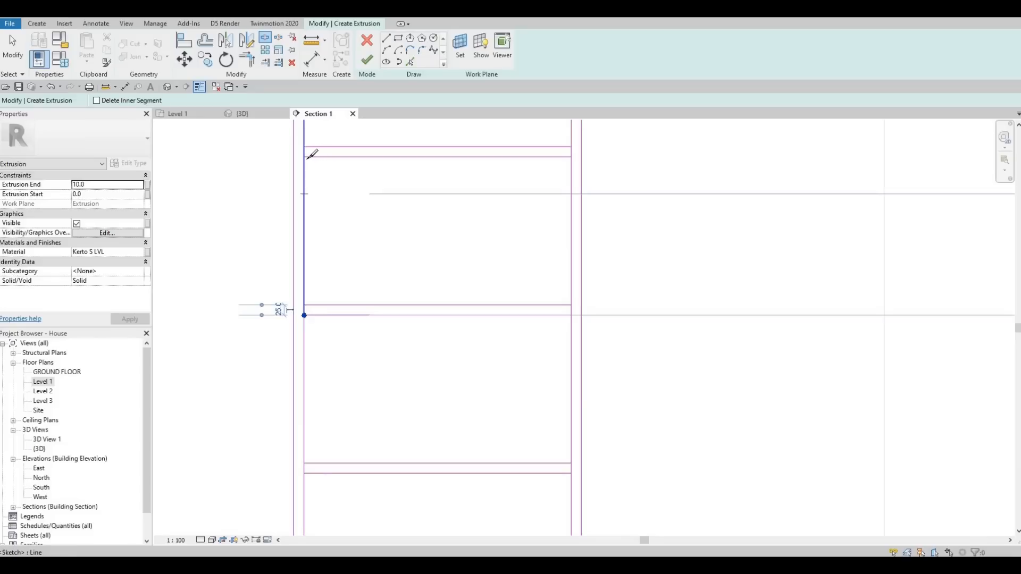
{"action": "left_click", "coordinate": [572, 156]}
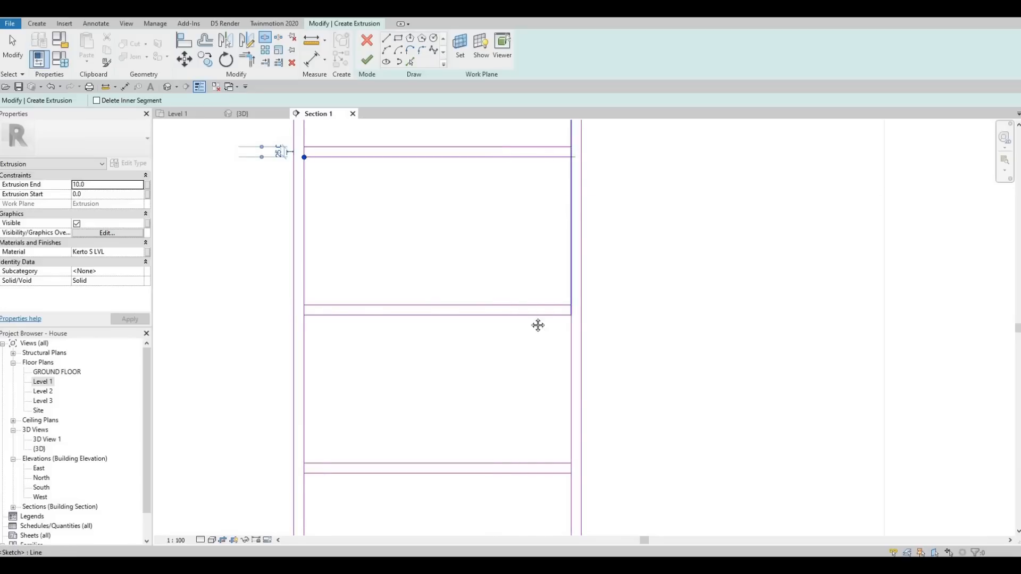
{"action": "middle_click_drag", "start_coordinate": [432, 234], "coordinate": [439, 301]}
{"action": "scroll", "coordinate": [433, 312], "scroll_direction": "down", "scroll_amount": 2}
{"action": "key", "text": "Escape"}
{"action": "key", "text": "Escape"}
{"action": "key", "text": "Escape"}
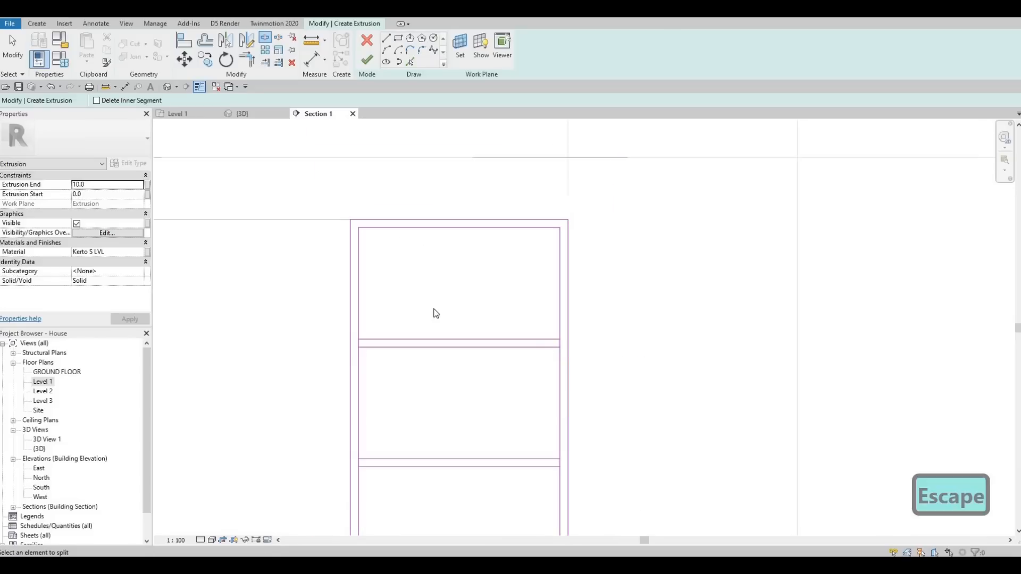
Trim the inner side lines to the shelf lines at the lower corners of the top two compartments.
{"action": "key", "text": "t"}
{"action": "key", "text": "r"}
{"action": "left_click", "coordinate": [359, 324]}
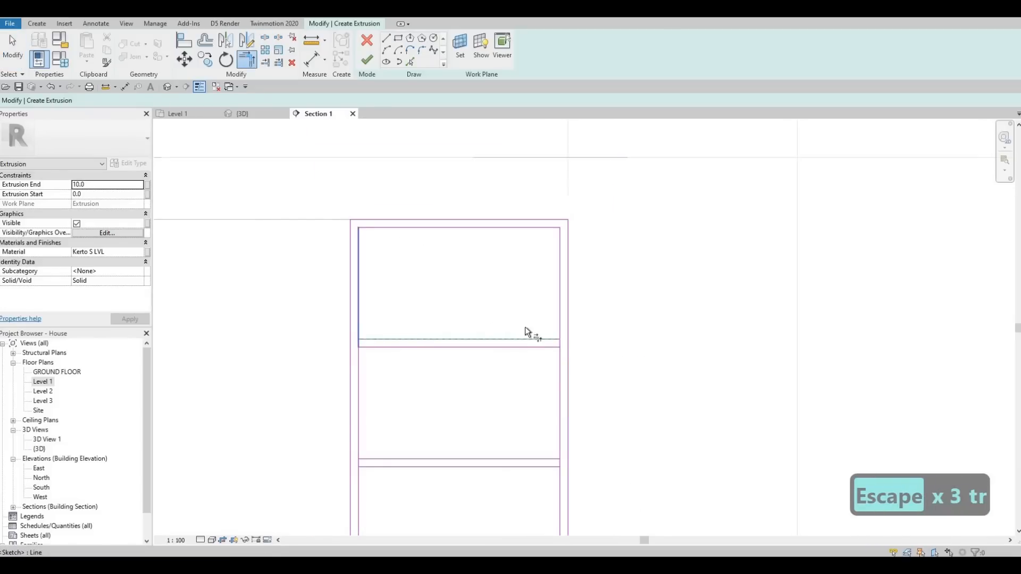
{"action": "left_click", "coordinate": [544, 339]}
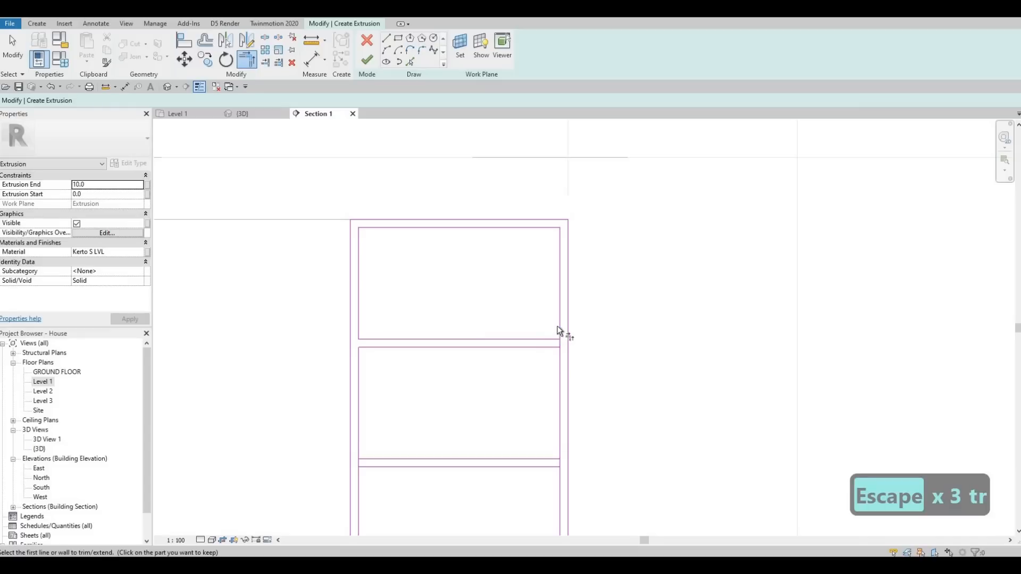
{"action": "left_click", "coordinate": [560, 324]}
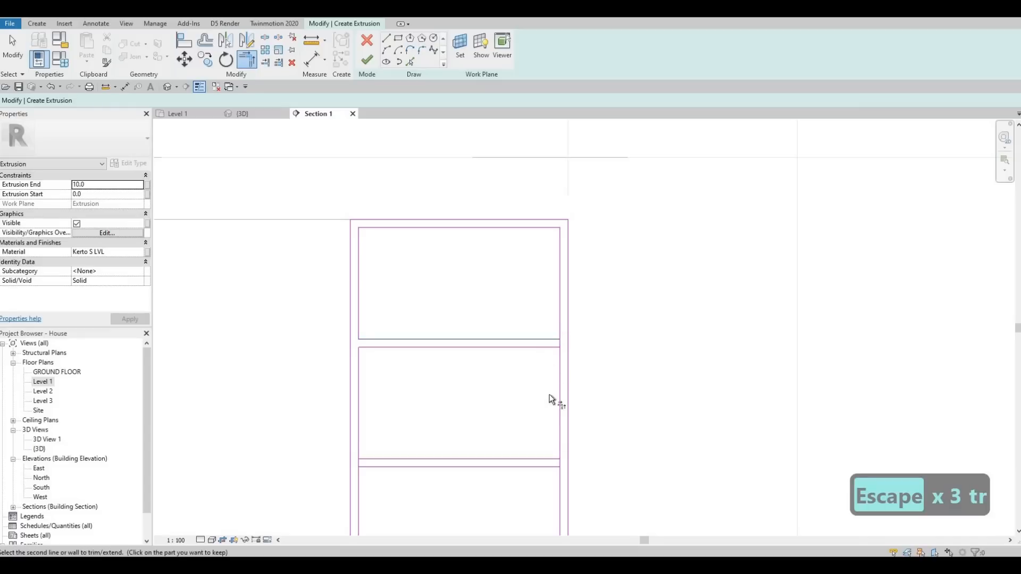
{"action": "left_click", "coordinate": [558, 448]}
{"action": "left_click", "coordinate": [357, 446]}
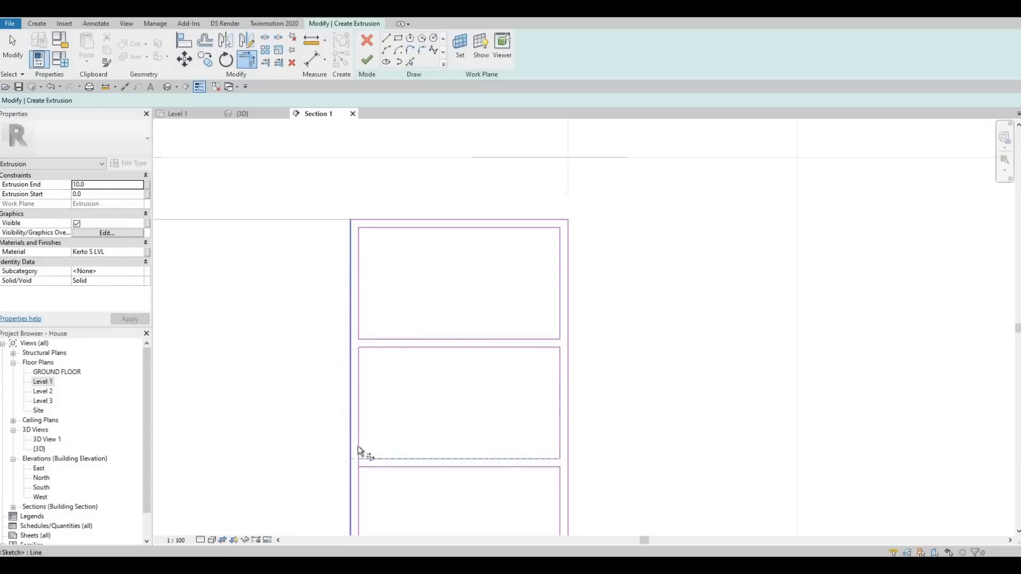
Trim the lower corners of the fourth and fifth compartments from the top so their outlines close.
{"action": "middle_click_drag", "start_coordinate": [403, 382], "coordinate": [392, 120]}
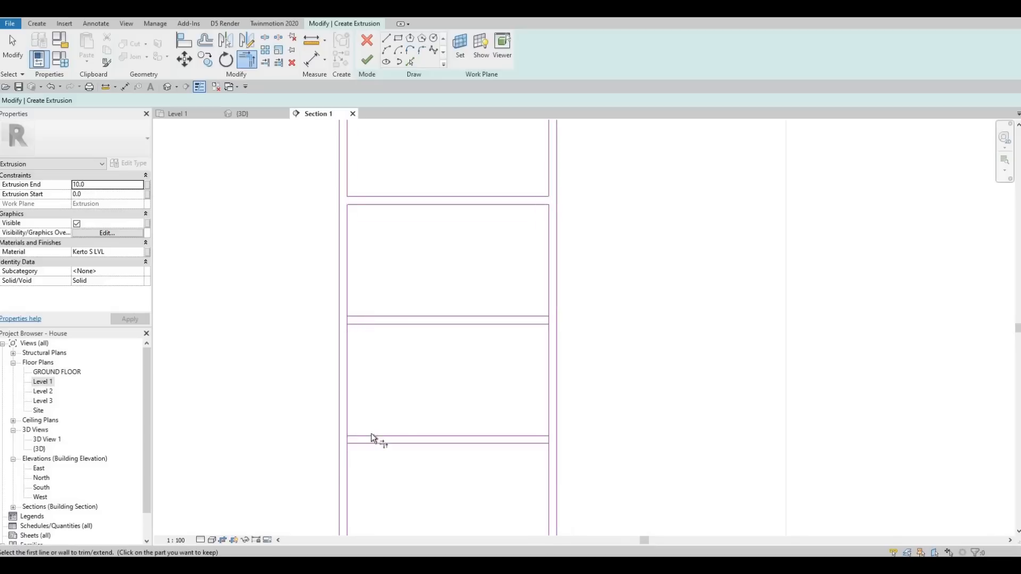
{"action": "left_click", "coordinate": [353, 425]}
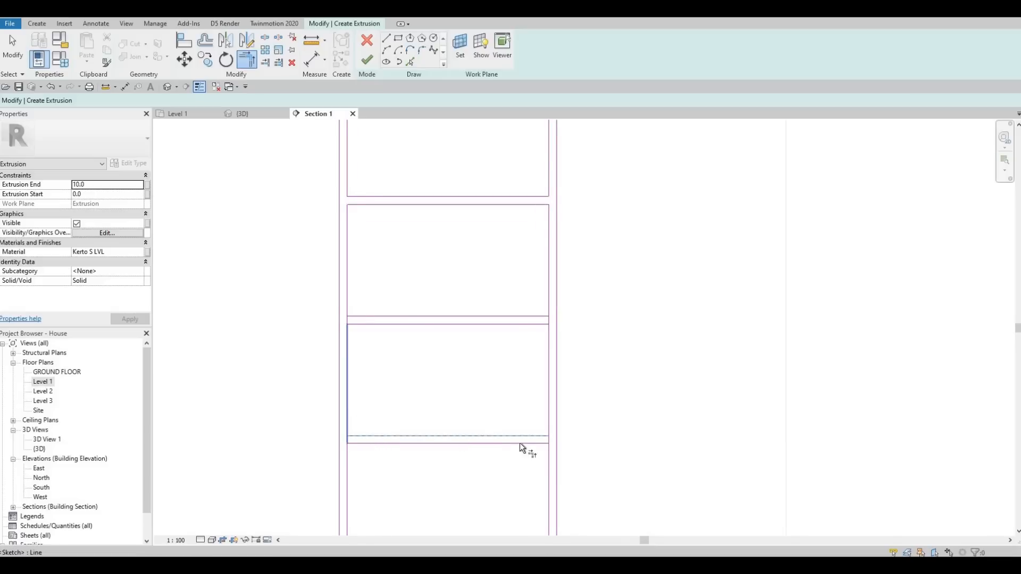
{"action": "left_click", "coordinate": [547, 428]}
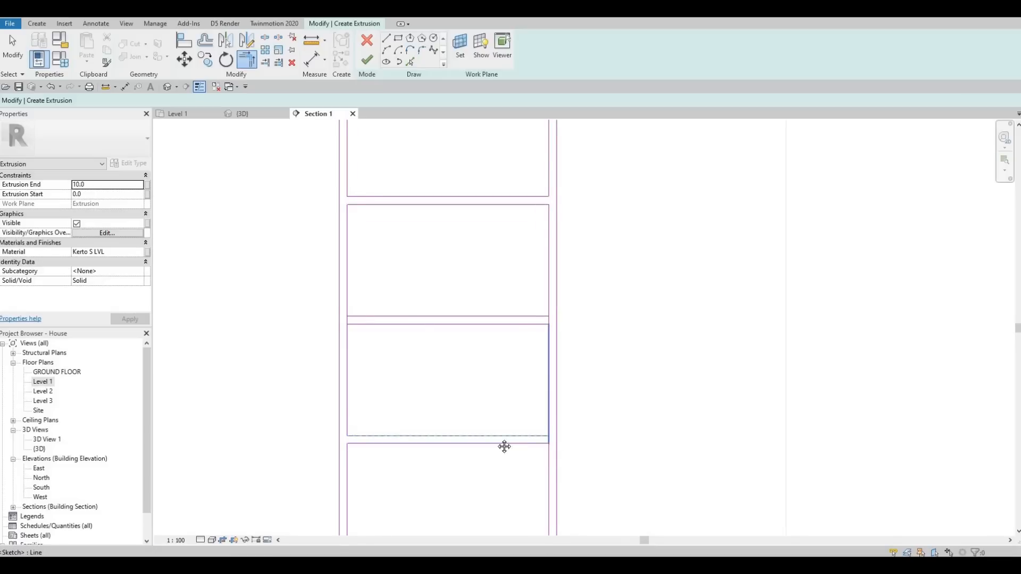
{"action": "middle_click_drag", "start_coordinate": [404, 353], "coordinate": [387, 394]}
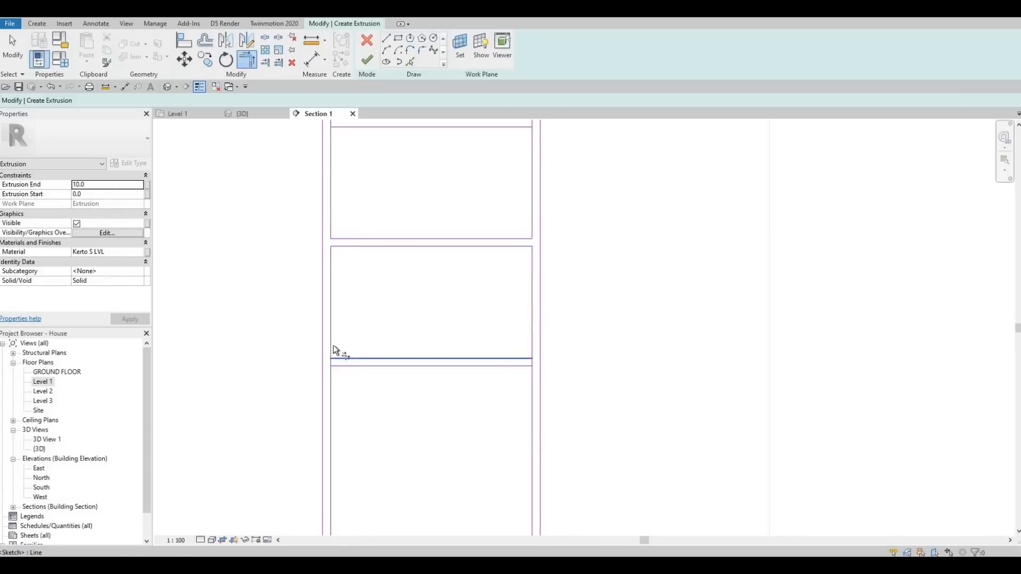
{"action": "left_click", "coordinate": [332, 349]}
{"action": "left_click", "coordinate": [499, 358]}
{"action": "left_click", "coordinate": [530, 346]}
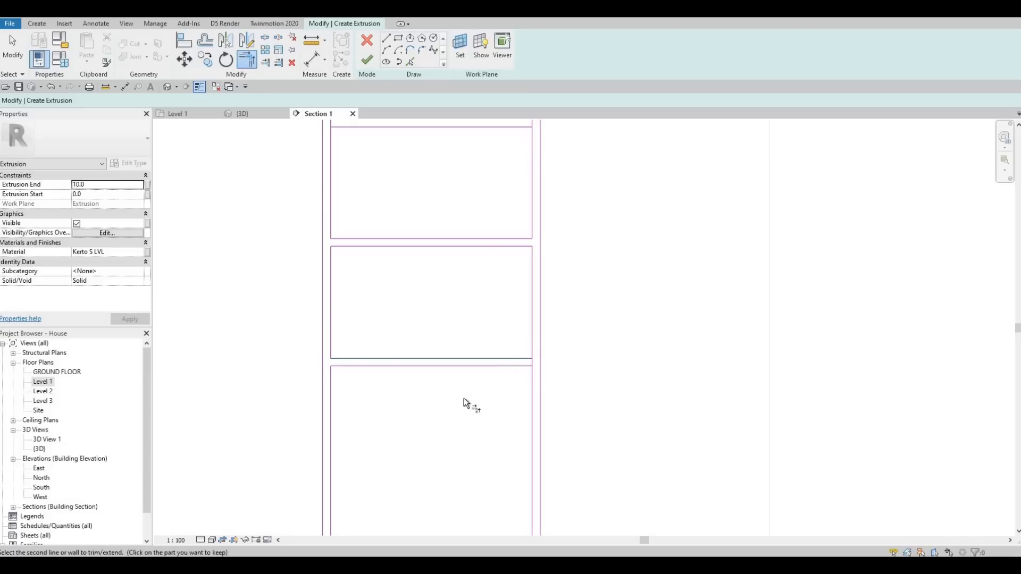
{"action": "middle_click_drag", "start_coordinate": [317, 326], "coordinate": [336, 196]}
{"action": "scroll", "coordinate": [336, 196], "scroll_direction": "down", "scroll_amount": 1}
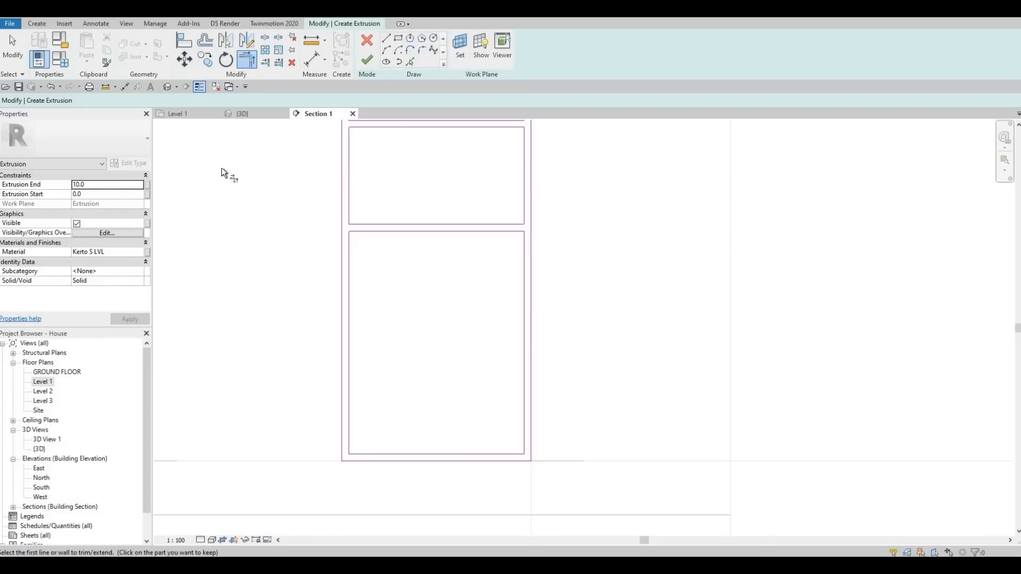
Set the extrusion end to 500 mm, try to finish the sketch, and show the intersecting lines.
{"action": "double_click", "coordinate": [97, 186]}
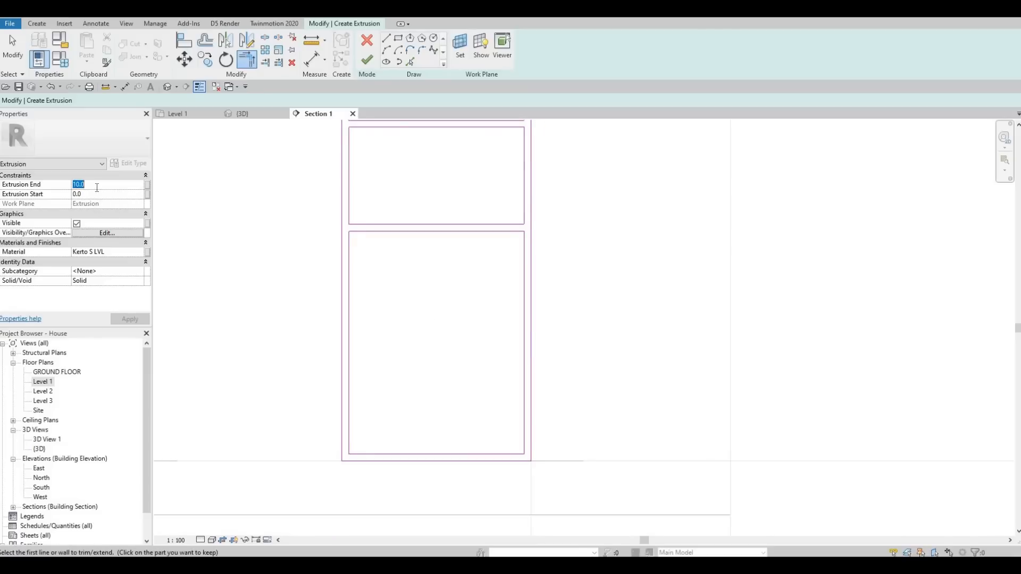
{"action": "type", "text": "500"}
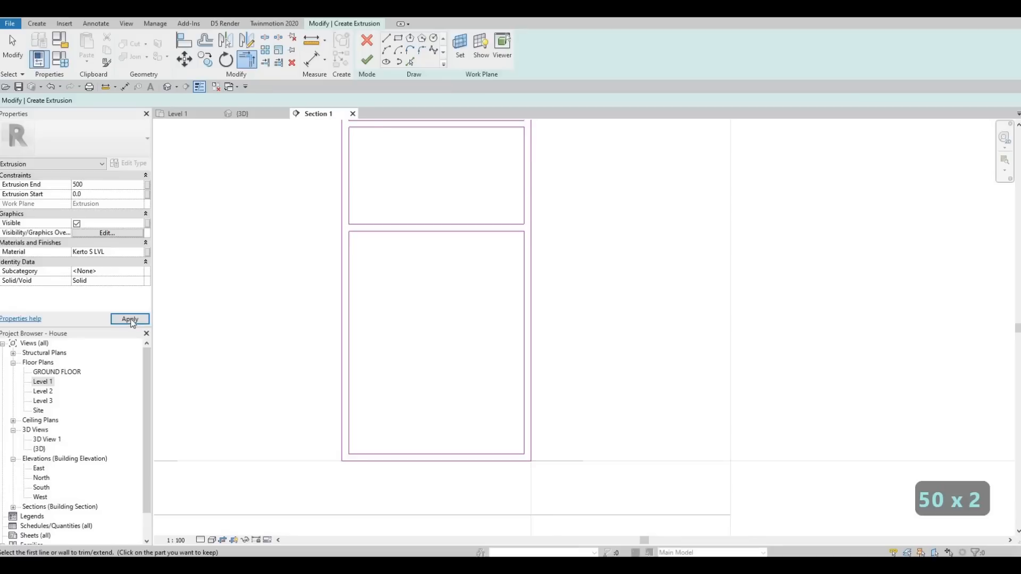
{"action": "left_click", "coordinate": [367, 59]}
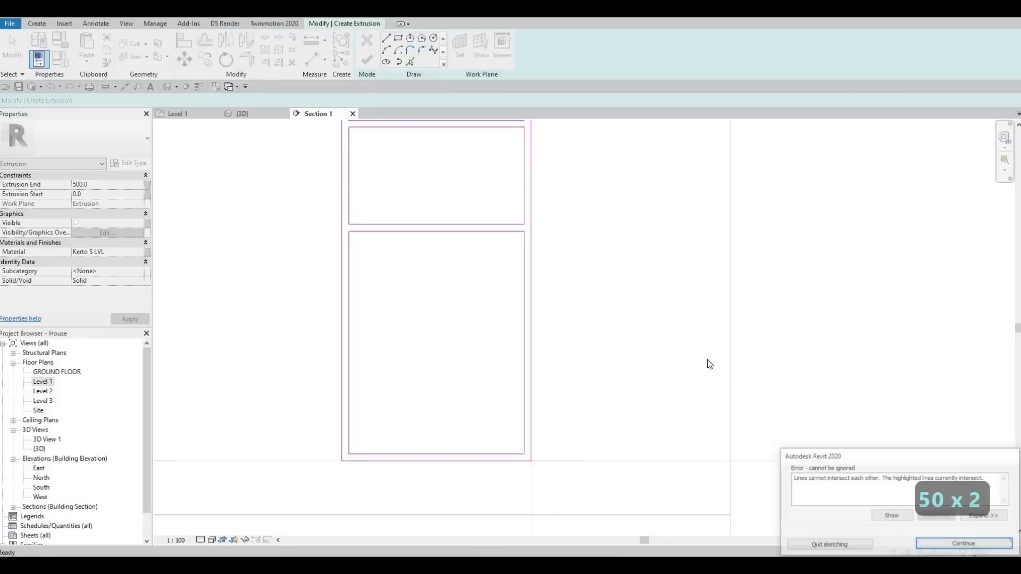
{"action": "scroll", "coordinate": [586, 353], "scroll_direction": "down", "scroll_amount": 1}
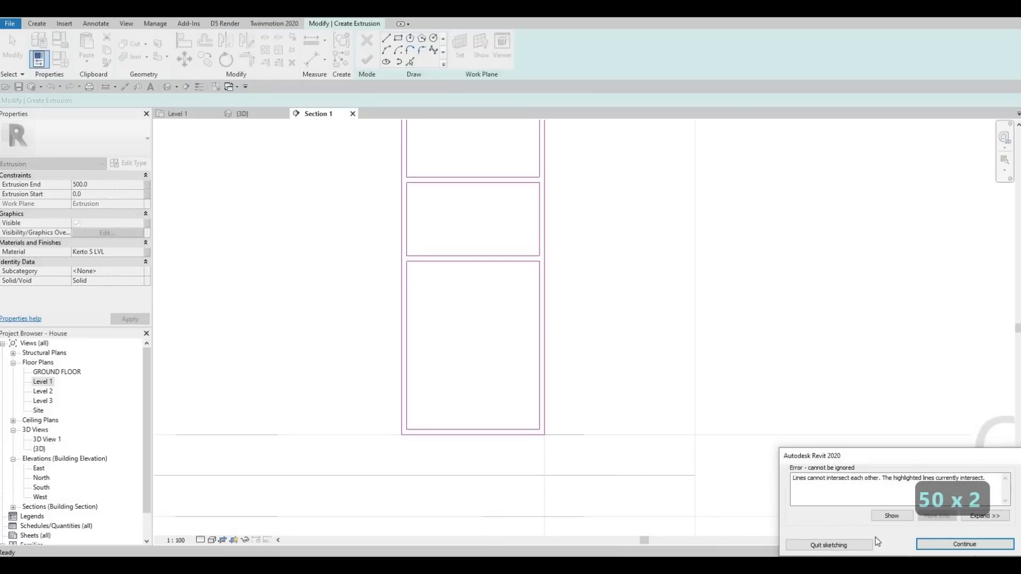
{"action": "left_click", "coordinate": [891, 516]}
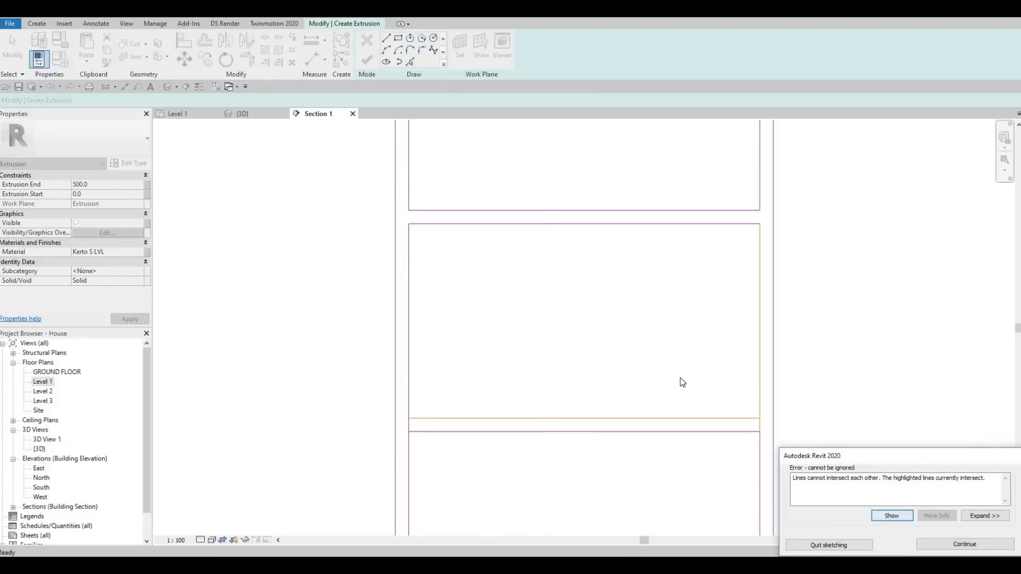
Continue sketching and trim both lower corners of the third compartment from the top to its shelf line.
{"action": "key", "text": "Escape"}
{"action": "key", "text": "Escape"}
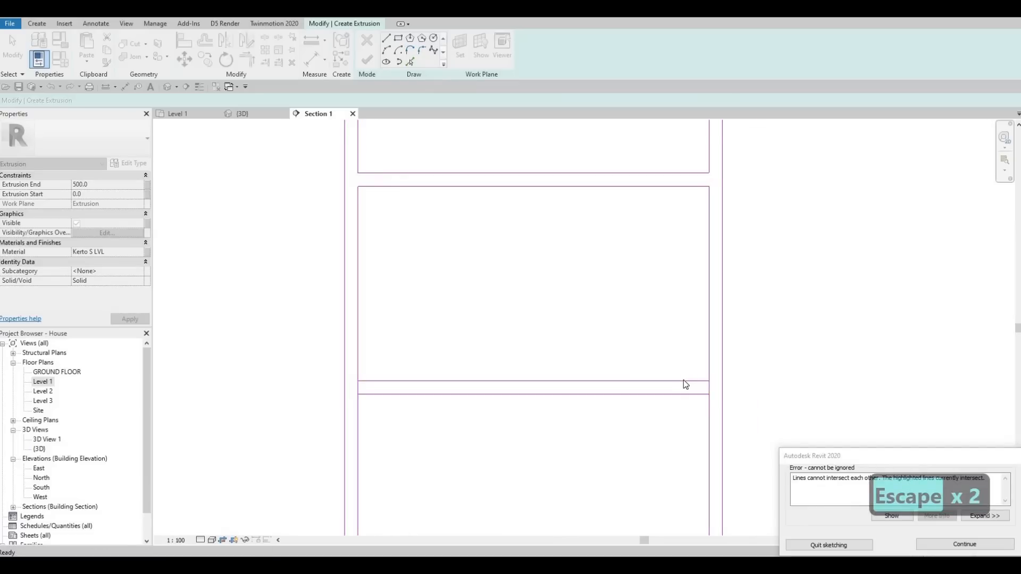
{"action": "key", "text": "t"}
{"action": "key", "text": "r"}
{"action": "key", "text": "Escape"}
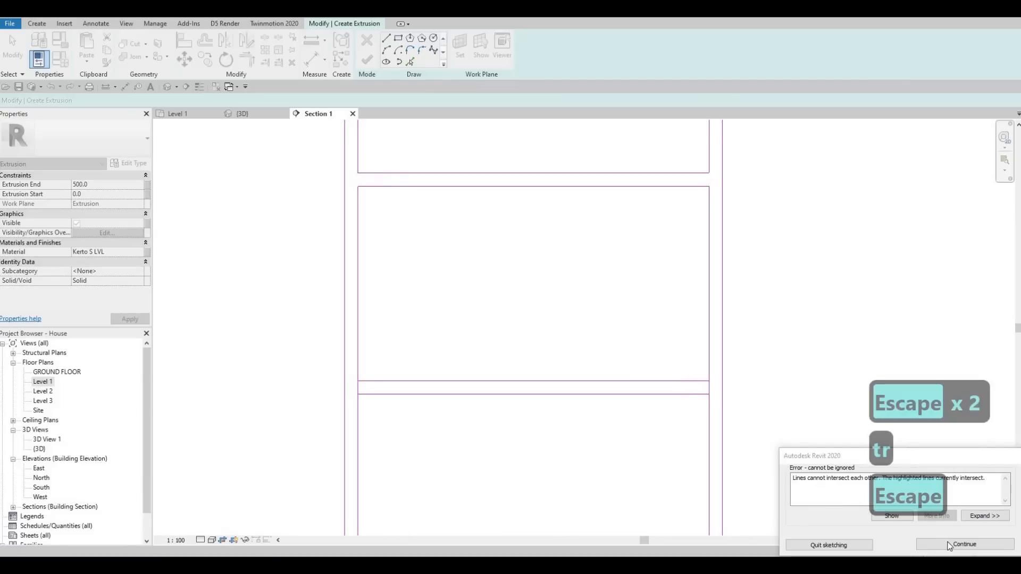
{"action": "key", "text": "t"}
{"action": "key", "text": "r"}
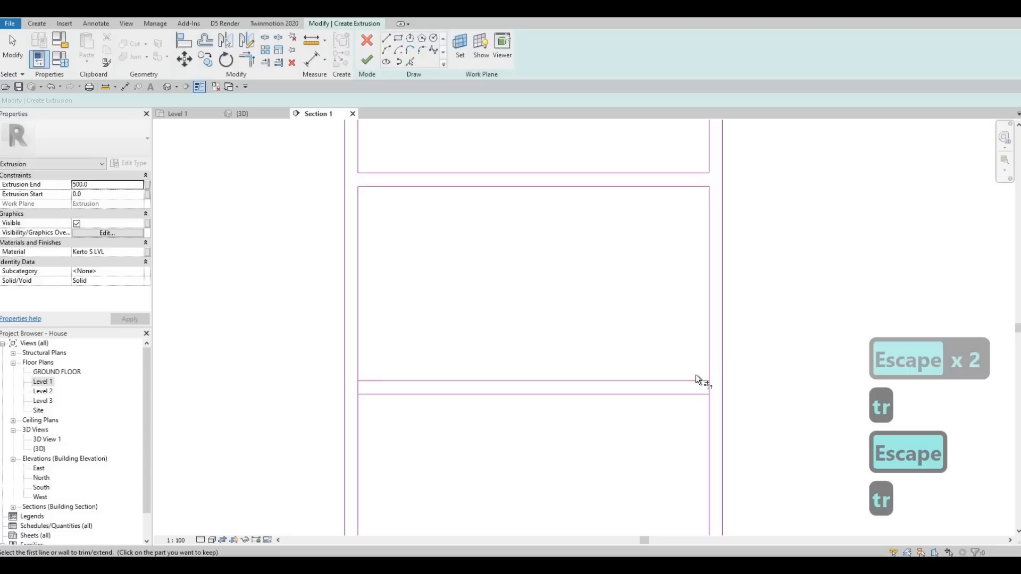
{"action": "left_click", "coordinate": [379, 378]}
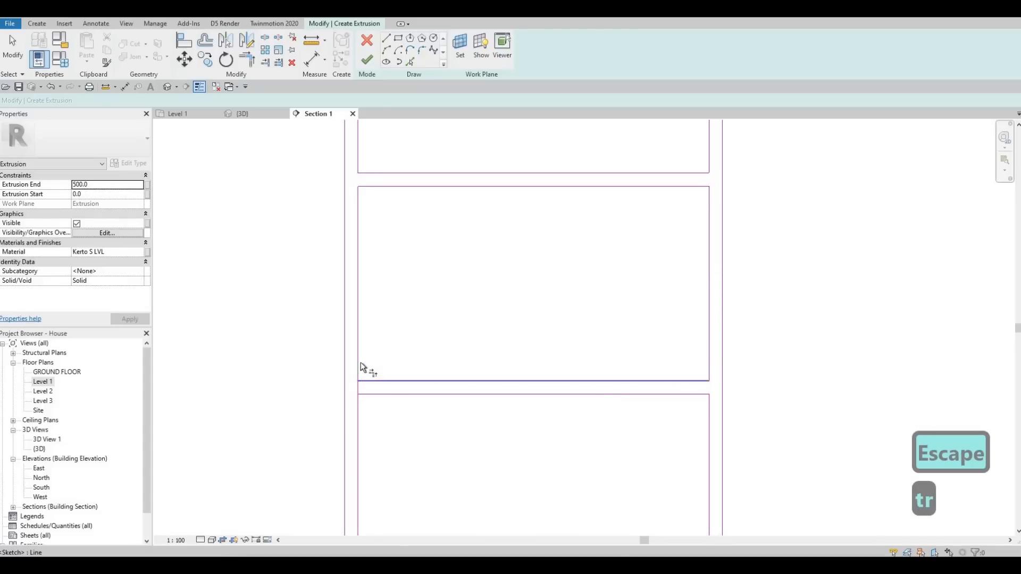
{"action": "scroll", "coordinate": [449, 365], "scroll_direction": "down", "scroll_amount": 4}
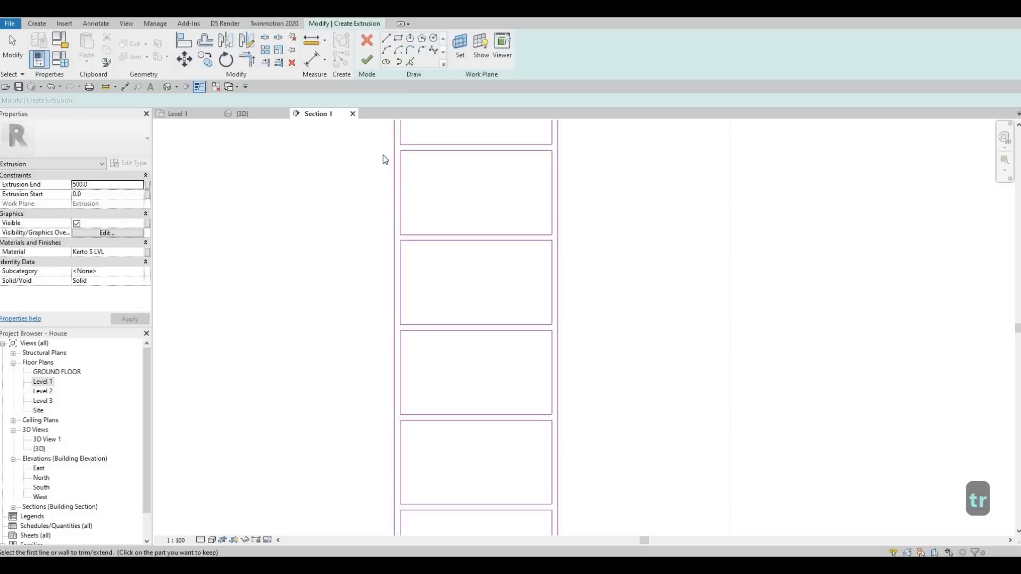
Finish the shelving extrusion sketch and view the unit up close in the 3D view.
{"action": "key", "text": "Escape"}
{"action": "left_click", "coordinate": [370, 61]}
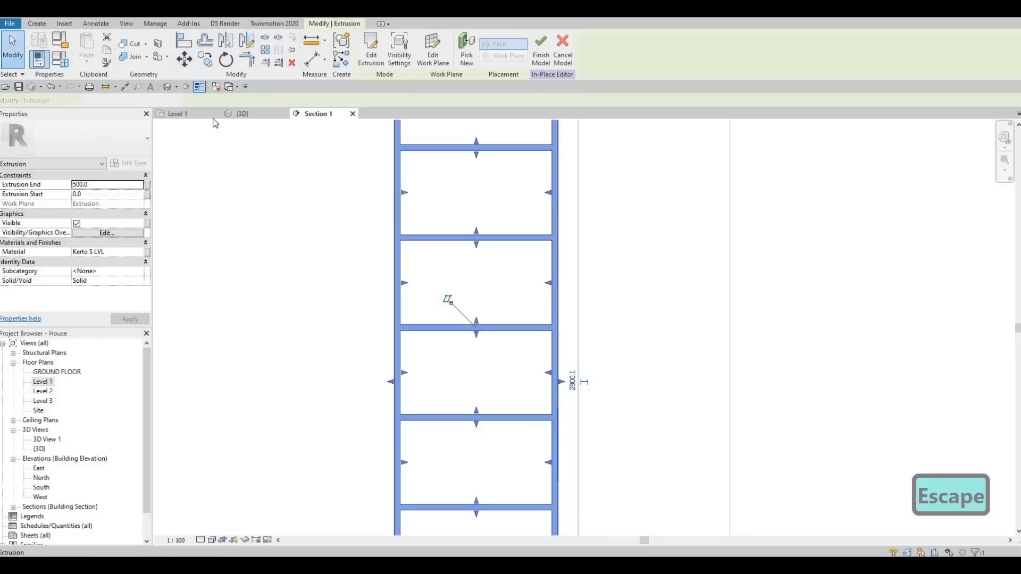
{"action": "key", "text": "ctrl+Tab"}
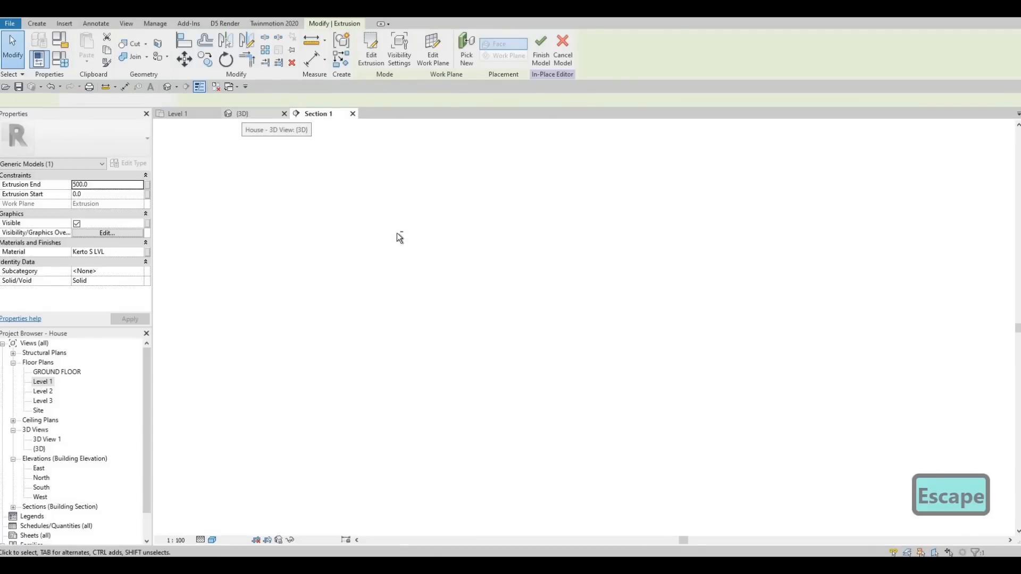
{"action": "scroll", "coordinate": [605, 259], "scroll_direction": "up", "scroll_amount": 4}
{"action": "scroll", "coordinate": [598, 259], "scroll_direction": "up", "scroll_amount": 3}
{"action": "key", "text": "Escape"}
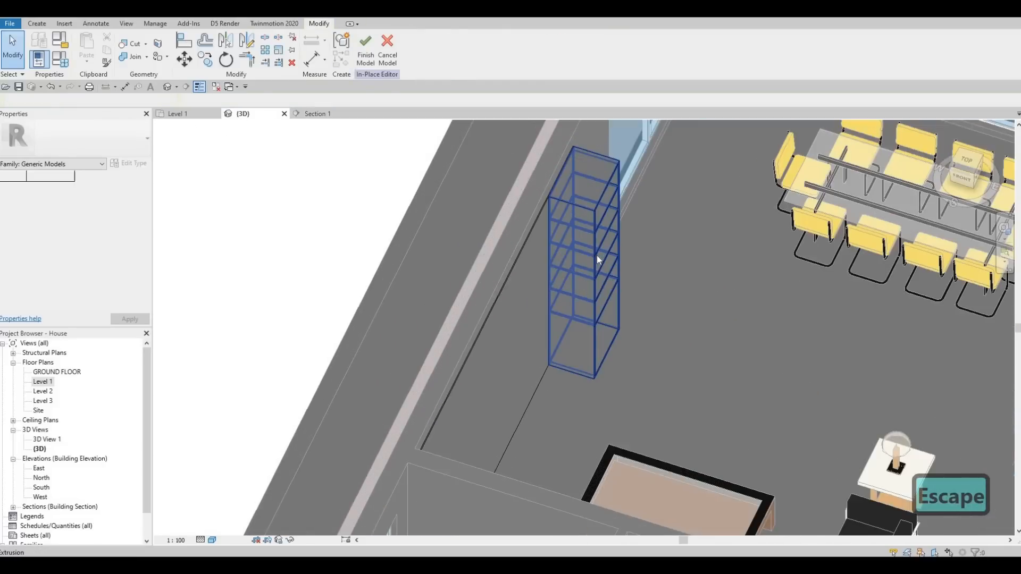
Set the shelving unit's extrusion end to 400 mm and view the unit from the front in 3D.
{"action": "left_click", "coordinate": [597, 256]}
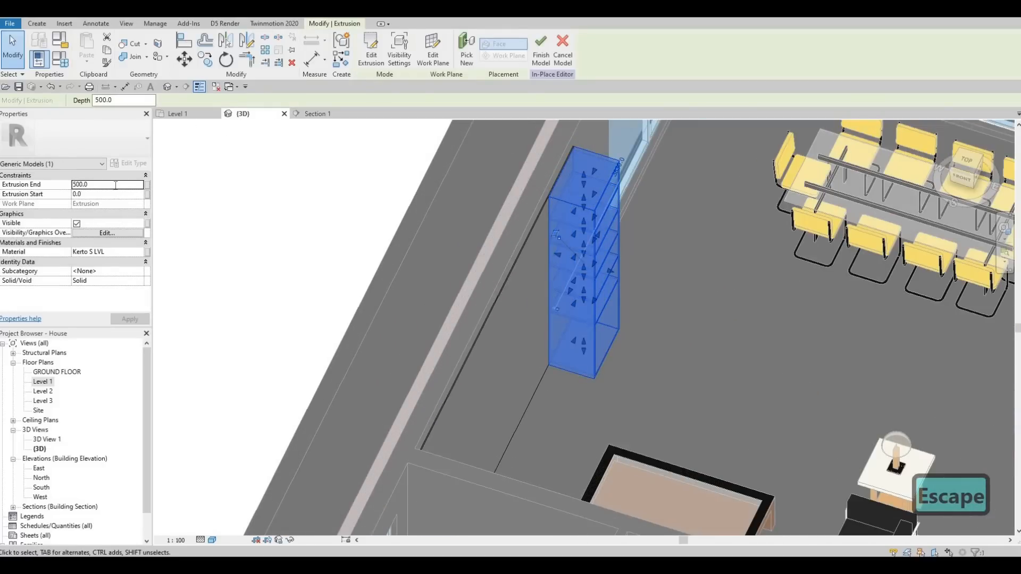
{"action": "left_click", "coordinate": [116, 185]}
{"action": "type", "text": "400"}
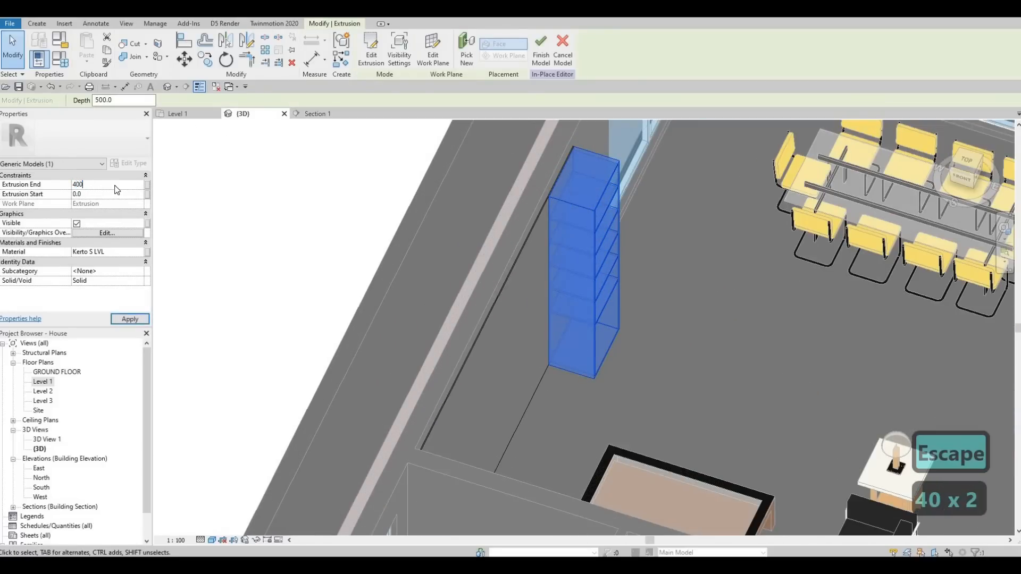
{"action": "key", "text": "Return"}
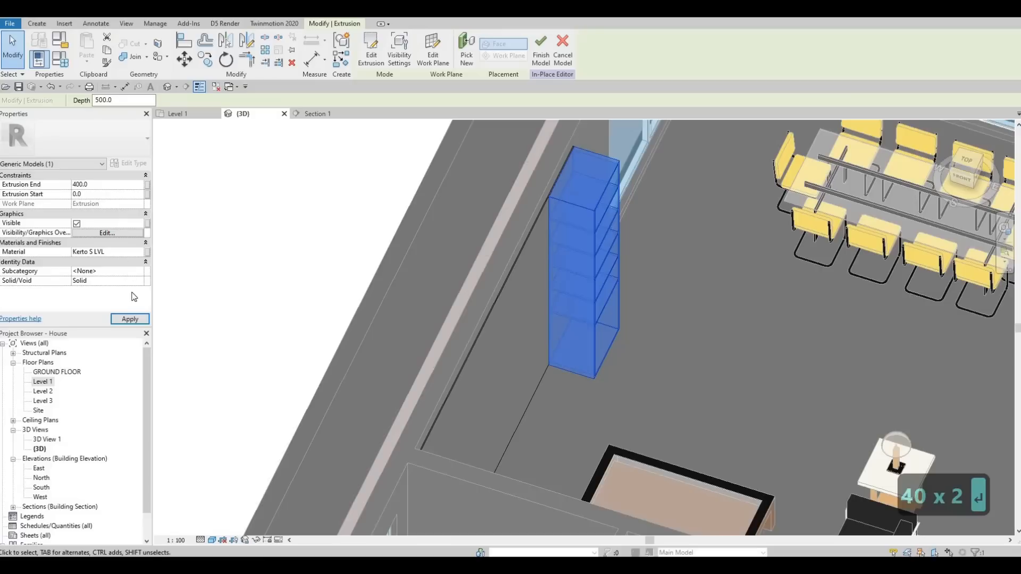
{"action": "left_click", "coordinate": [130, 321]}
{"action": "key", "text": "Escape"}
{"action": "key", "text": "Escape"}
{"action": "middle_click_drag", "start_coordinate": [433, 337], "coordinate": [404, 294], "text": "shift"}
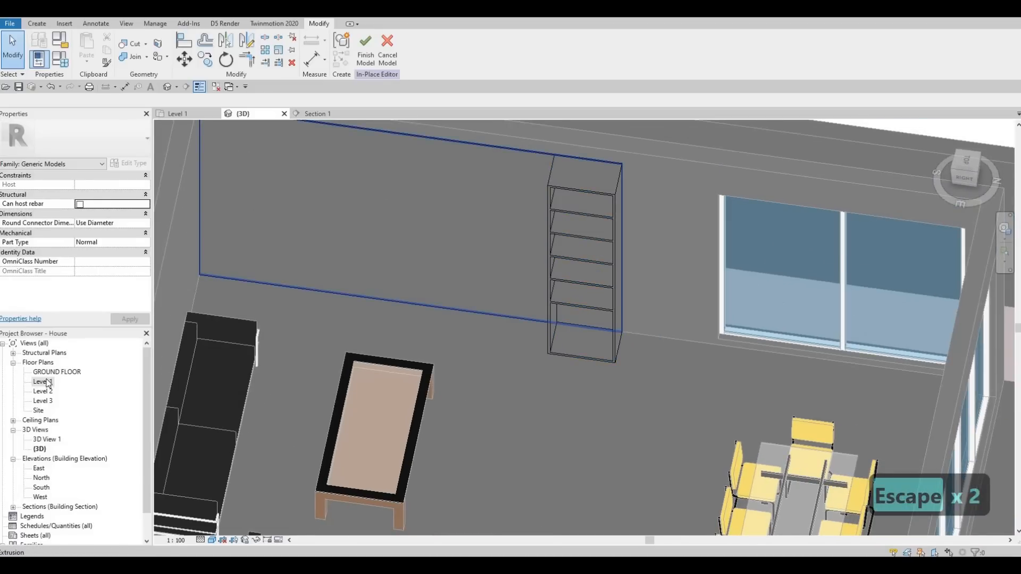
Begin a new extrusion in the Section 1 view on the wood panel beside the shelving unit.
{"action": "left_click", "coordinate": [307, 112]}
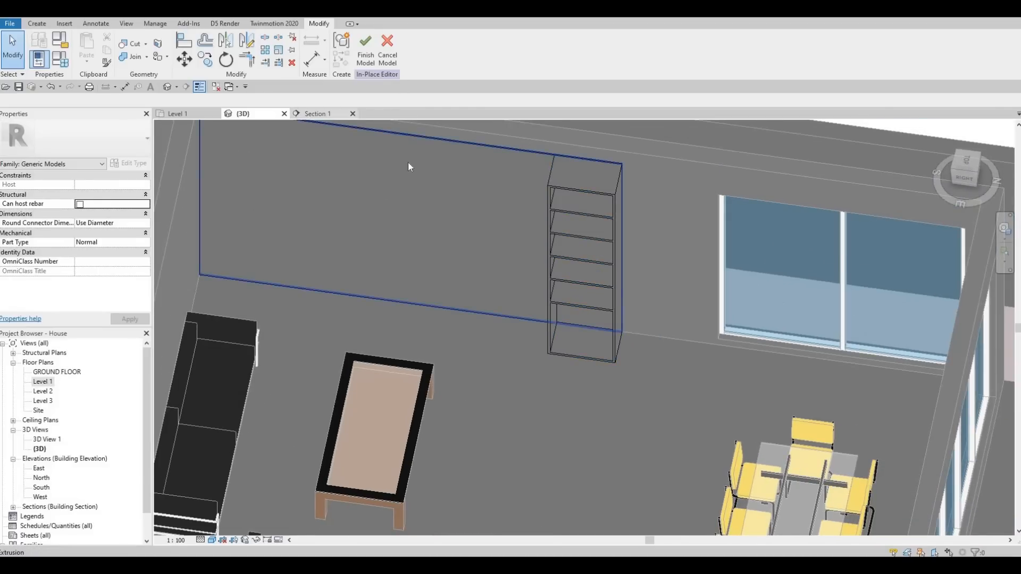
{"action": "scroll", "coordinate": [482, 212], "scroll_direction": "down", "scroll_amount": 5}
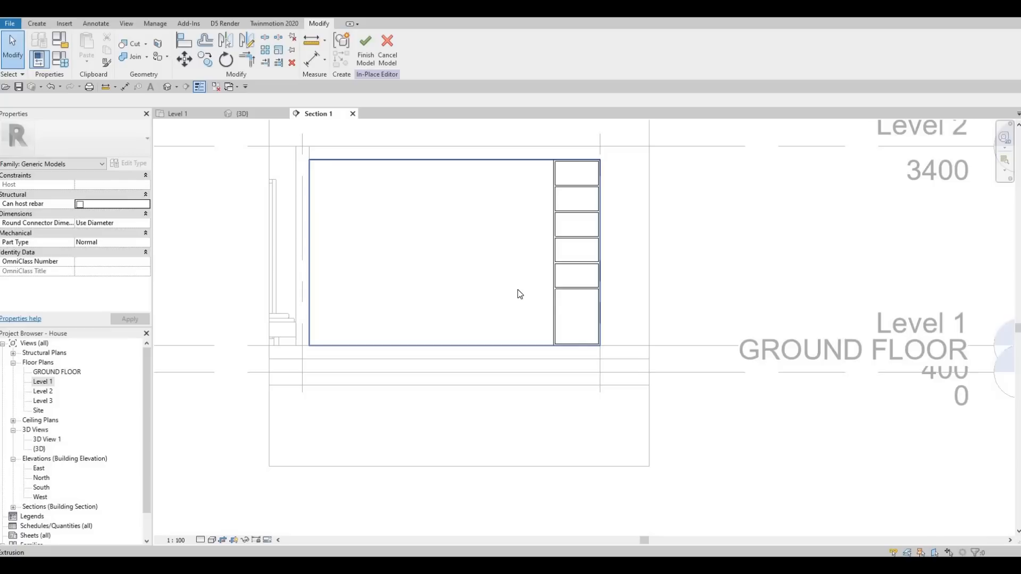
{"action": "key", "text": "F1"}
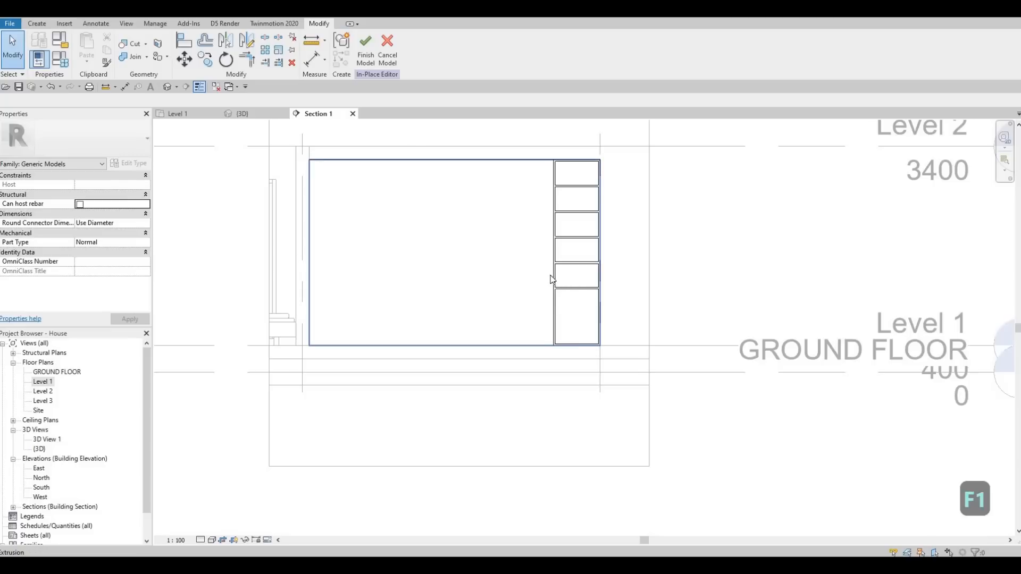
{"action": "scroll", "coordinate": [532, 281], "scroll_direction": "up", "scroll_amount": 2}
{"action": "middle_click_drag", "start_coordinate": [557, 288], "coordinate": [590, 276]}
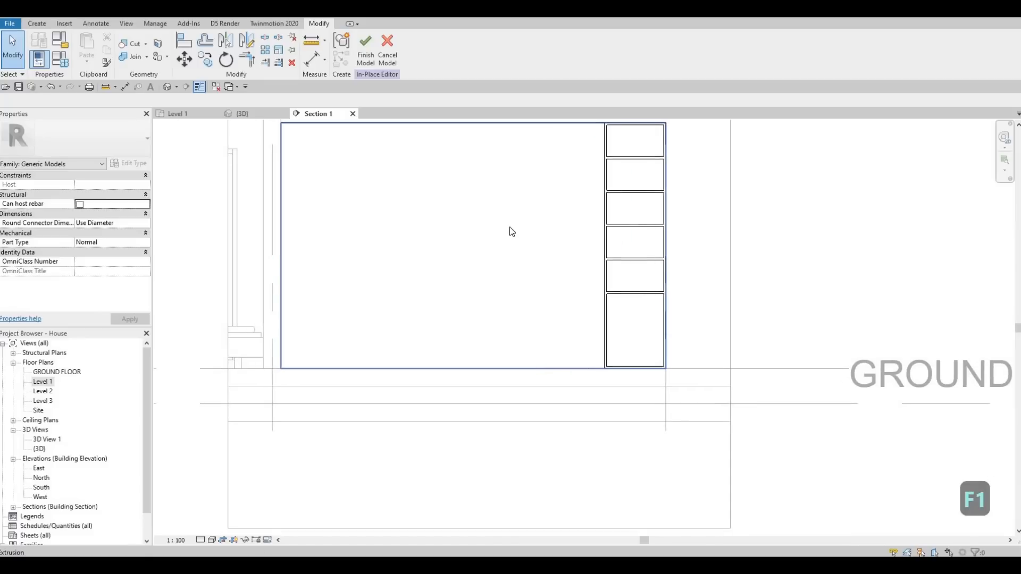
{"action": "left_click", "coordinate": [37, 23]}
{"action": "left_click", "coordinate": [88, 47]}
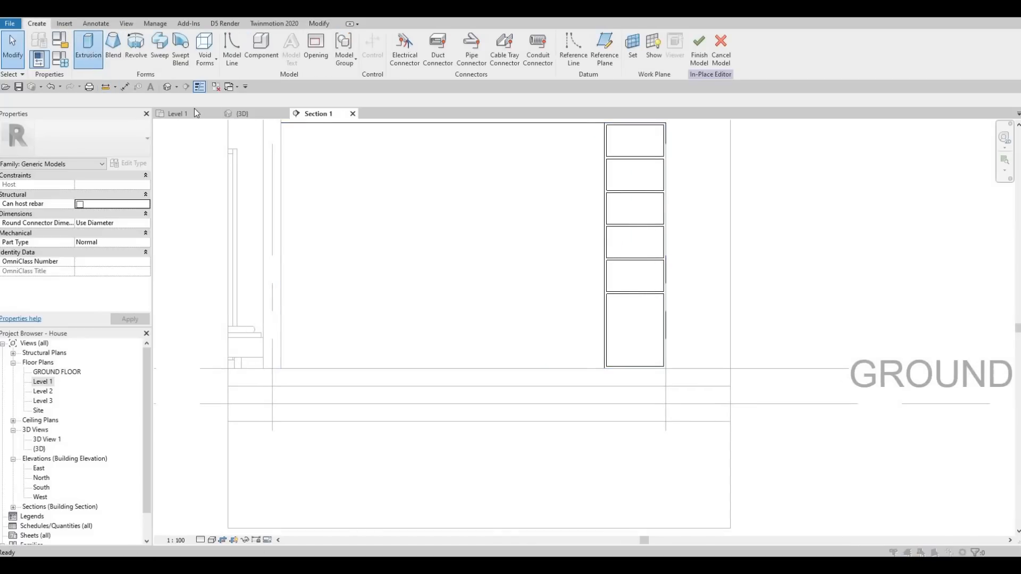
{"action": "left_click", "coordinate": [482, 348]}
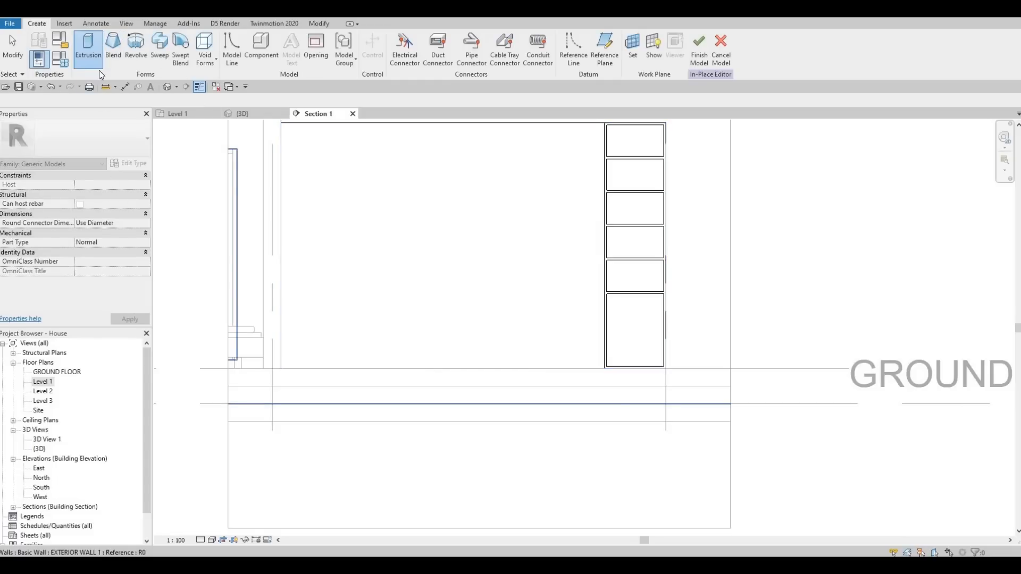
{"action": "left_click", "coordinate": [94, 33]}
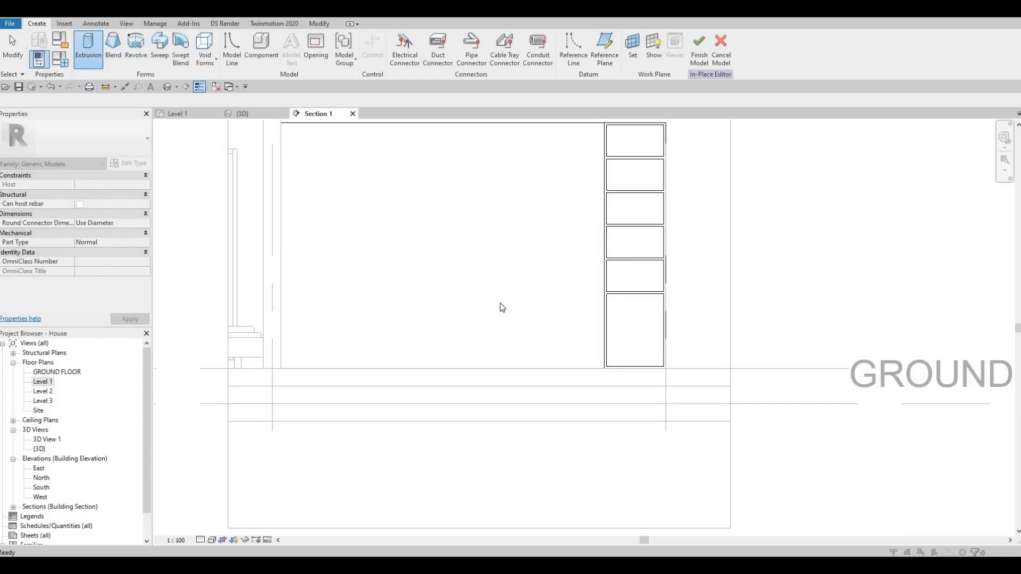
{"action": "left_click", "coordinate": [474, 341]}
{"action": "left_click", "coordinate": [471, 286]}
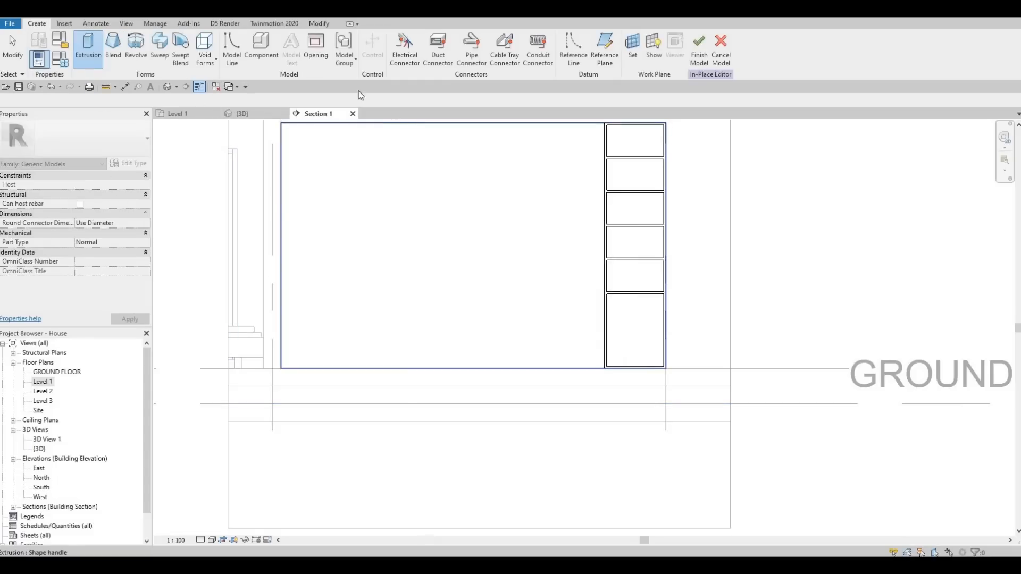
Sketch a rectangle about 2960 mm wide and 320 mm high from the shelving unit's side across the wood panel.
{"action": "left_click", "coordinate": [397, 39]}
{"action": "scroll", "coordinate": [611, 299], "scroll_direction": "up", "scroll_amount": 3}
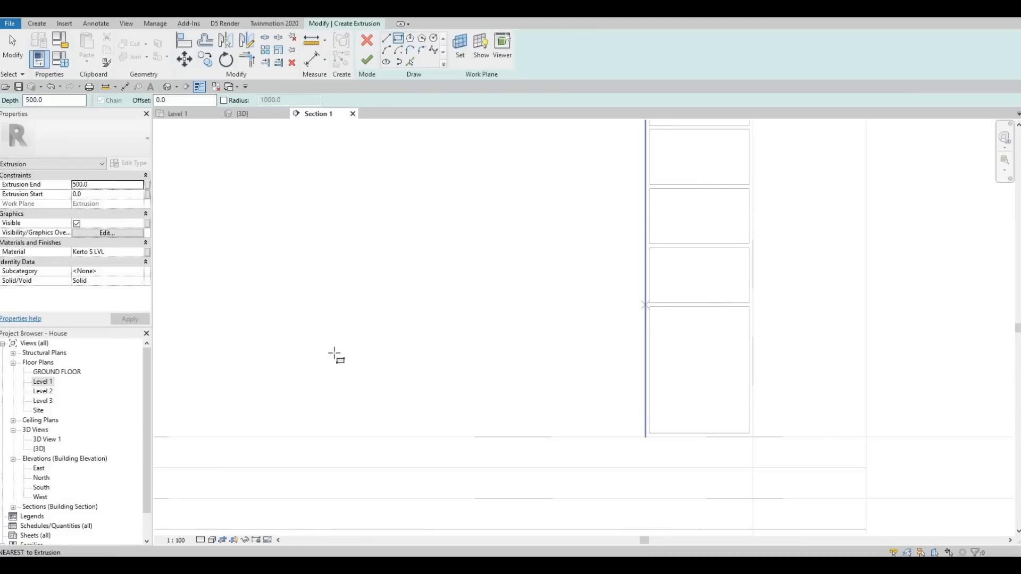
{"action": "left_click", "coordinate": [645, 304]}
{"action": "scroll", "coordinate": [247, 339], "scroll_direction": "down", "scroll_amount": 1}
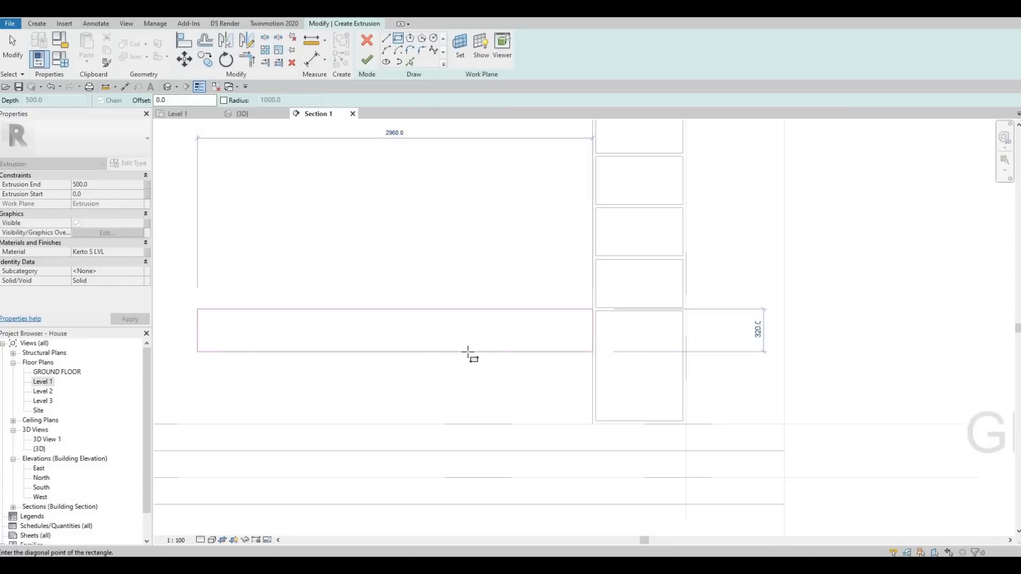
{"action": "left_click", "coordinate": [469, 354]}
{"action": "key", "text": "Escape"}
{"action": "key", "text": "Escape"}
{"action": "key", "text": "Escape"}
Align the rectangle's top edge with the underside of the shelving unit's second-lowest compartment.
{"action": "key", "text": "a"}
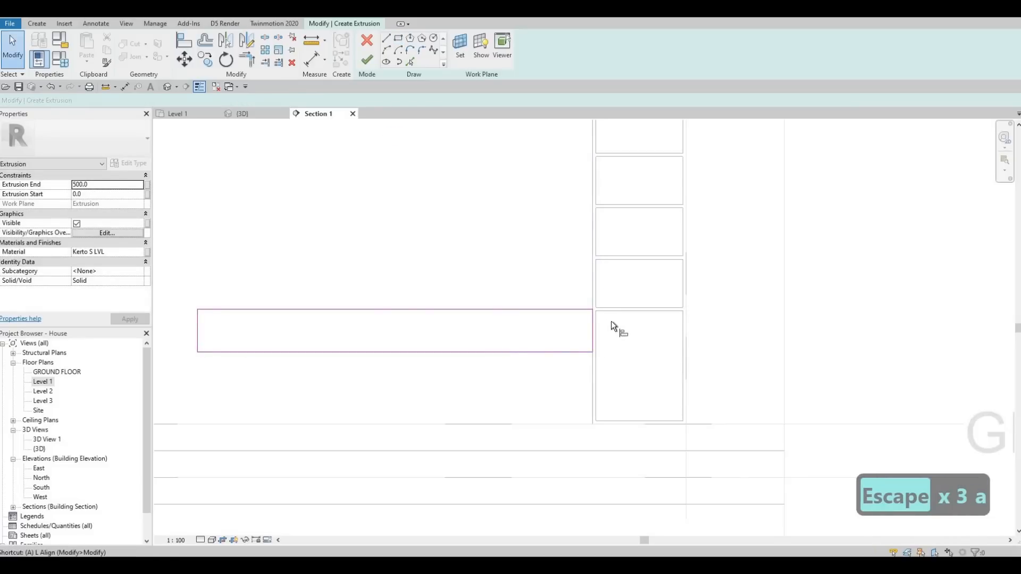
{"action": "key", "text": "l"}
{"action": "scroll", "coordinate": [609, 300], "scroll_direction": "up", "scroll_amount": 1}
{"action": "left_click", "coordinate": [594, 297]}
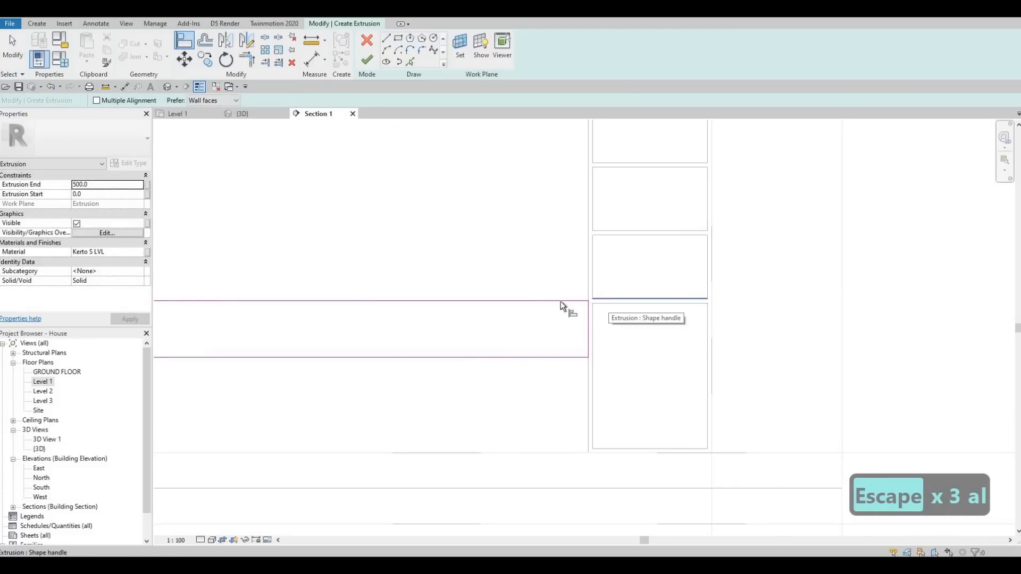
{"action": "left_click", "coordinate": [560, 301]}
{"action": "middle_click_drag", "start_coordinate": [477, 313], "coordinate": [545, 312]}
{"action": "scroll", "coordinate": [545, 313], "scroll_direction": "down", "scroll_amount": 1}
{"action": "key", "text": "Escape"}
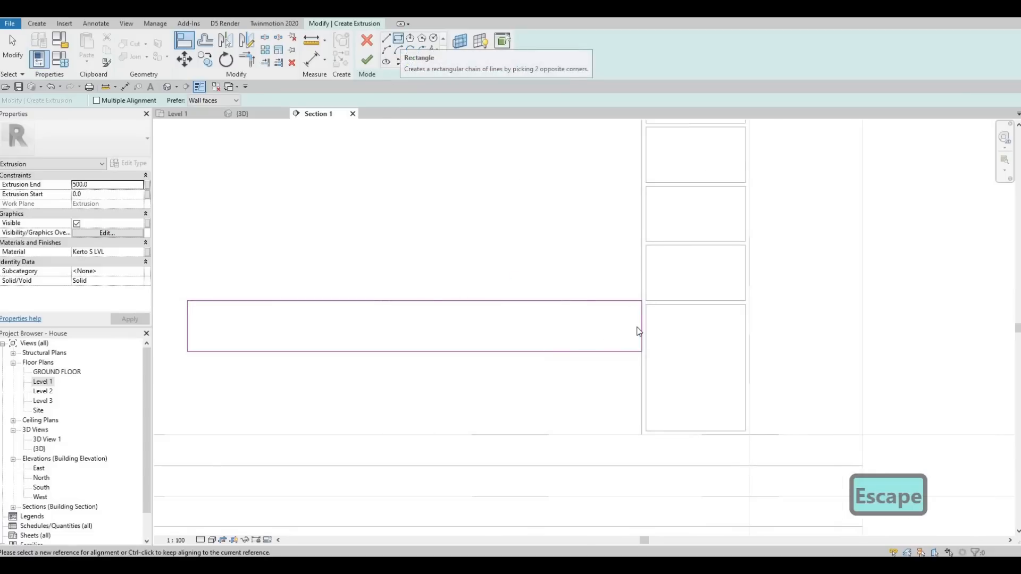
Shorten the rectangle by moving its edge nearest the shelving unit away, leaving a gap between them.
{"action": "middle_click_drag", "start_coordinate": [641, 326], "coordinate": [694, 308]}
{"action": "key", "text": "Escape"}
{"action": "mouse_move", "coordinate": [691, 309]}
{"action": "left_mouse_down"}
{"action": "mouse_move", "coordinate": [554, 310]}
{"action": "mouse_move", "coordinate": [587, 320]}
{"action": "mouse_move", "coordinate": [557, 341]}
{"action": "mouse_move", "coordinate": [588, 326]}
{"action": "left_mouse_up"}
{"action": "middle_click_drag", "start_coordinate": [588, 327], "coordinate": [764, 330]}
{"action": "scroll", "coordinate": [764, 330], "scroll_direction": "down", "scroll_amount": 2}
{"action": "key", "text": "Escape"}
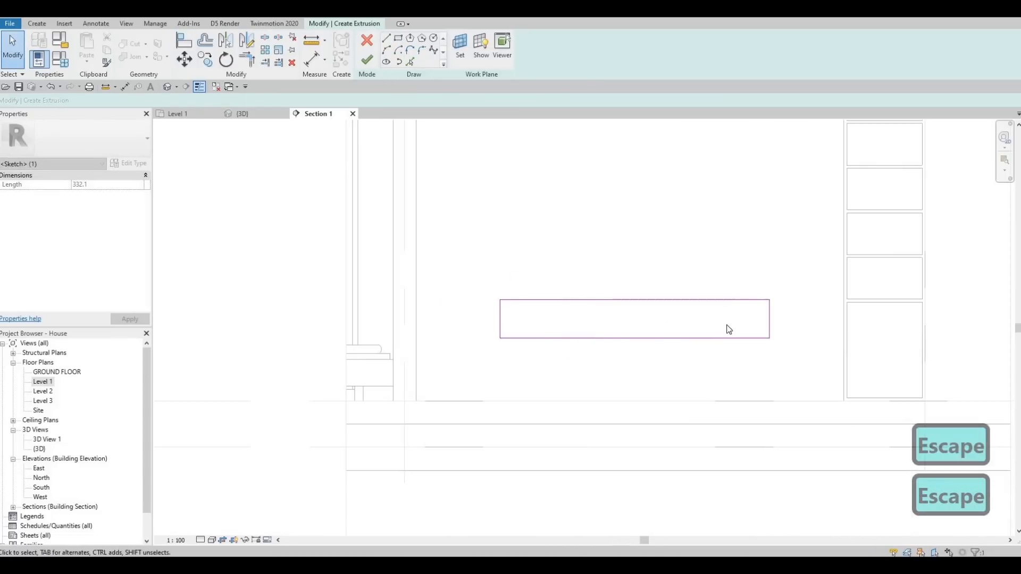
Sketch a second rectangle offset 25 mm inside the first one to form the cabinet's frame.
{"action": "scroll", "coordinate": [320, 129], "scroll_direction": "down", "scroll_amount": 1}
{"action": "mouse_move", "coordinate": [320, 129]}
{"action": "middle_mouse_down"}
{"action": "mouse_move", "coordinate": [315, 145]}
{"action": "mouse_move", "coordinate": [237, 135]}
{"action": "middle_mouse_up"}
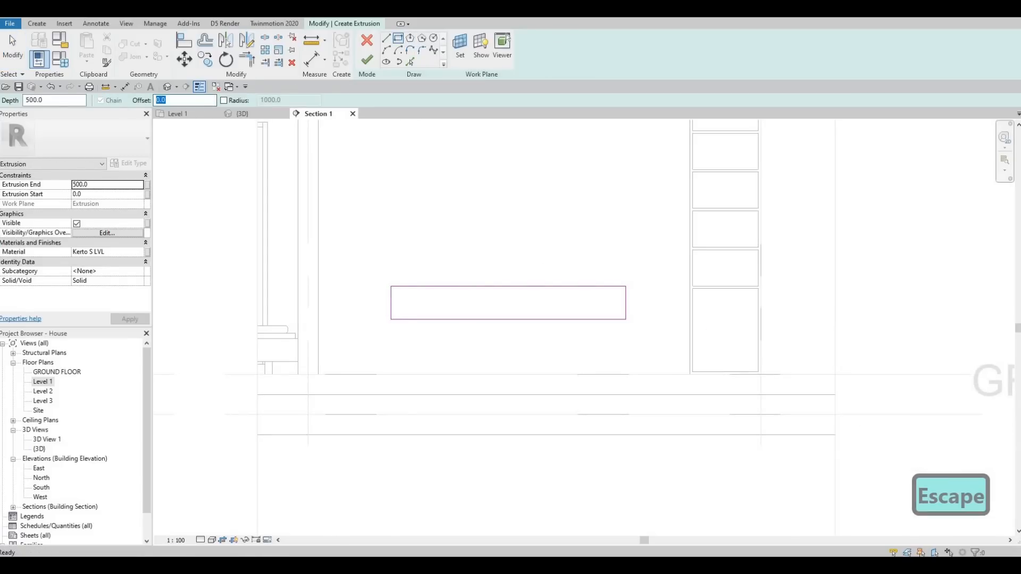
{"action": "type", "text": "25"}
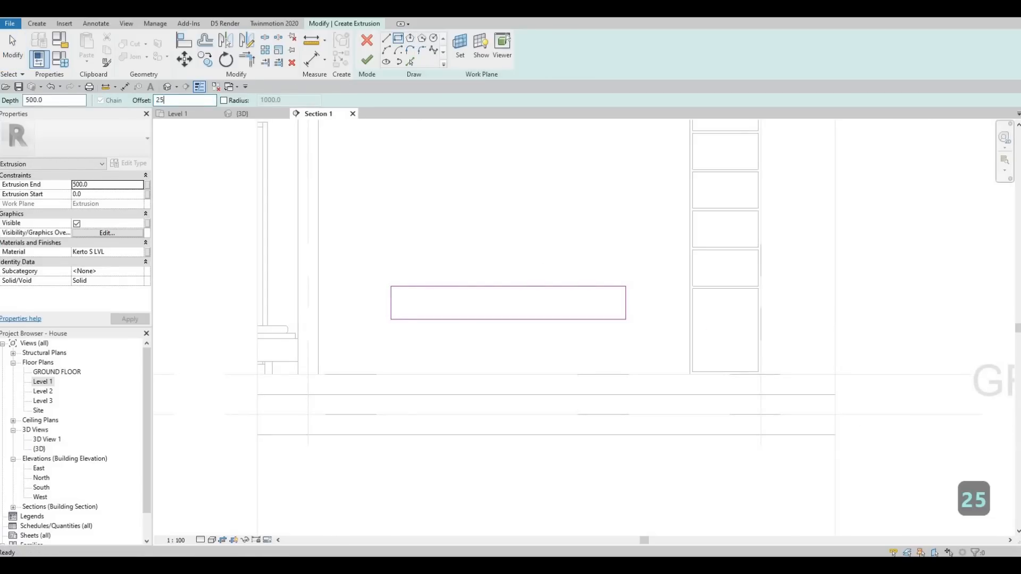
{"action": "key", "text": "Return"}
{"action": "left_click", "coordinate": [396, 289]}
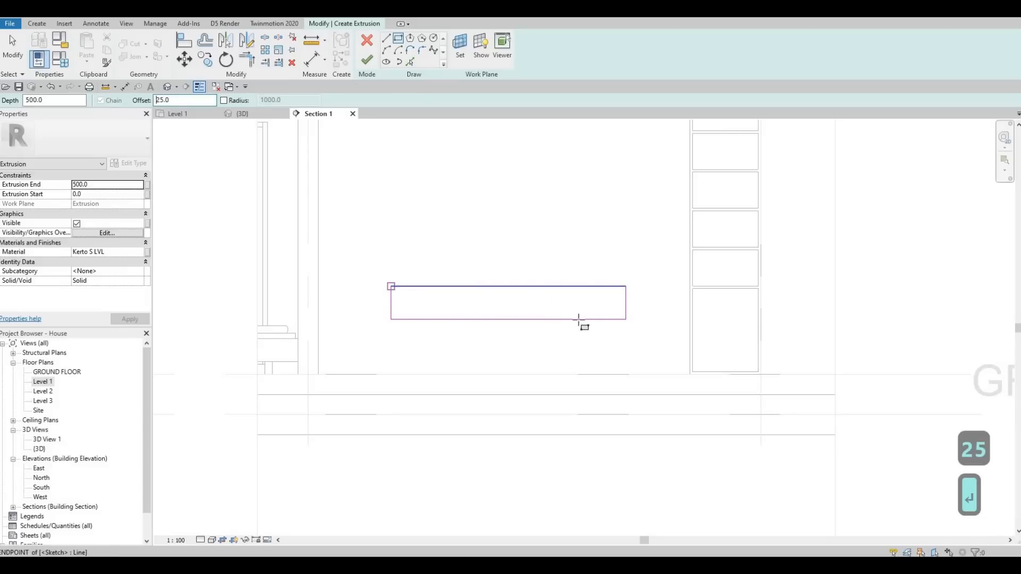
{"action": "scroll", "coordinate": [630, 319], "scroll_direction": "up", "scroll_amount": 2}
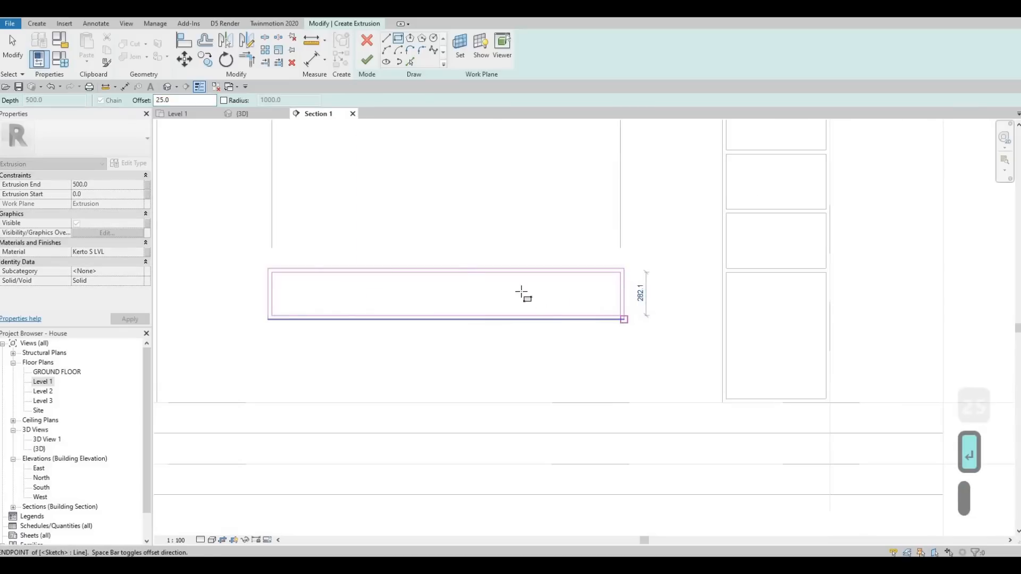
{"action": "key", "text": "Escape"}
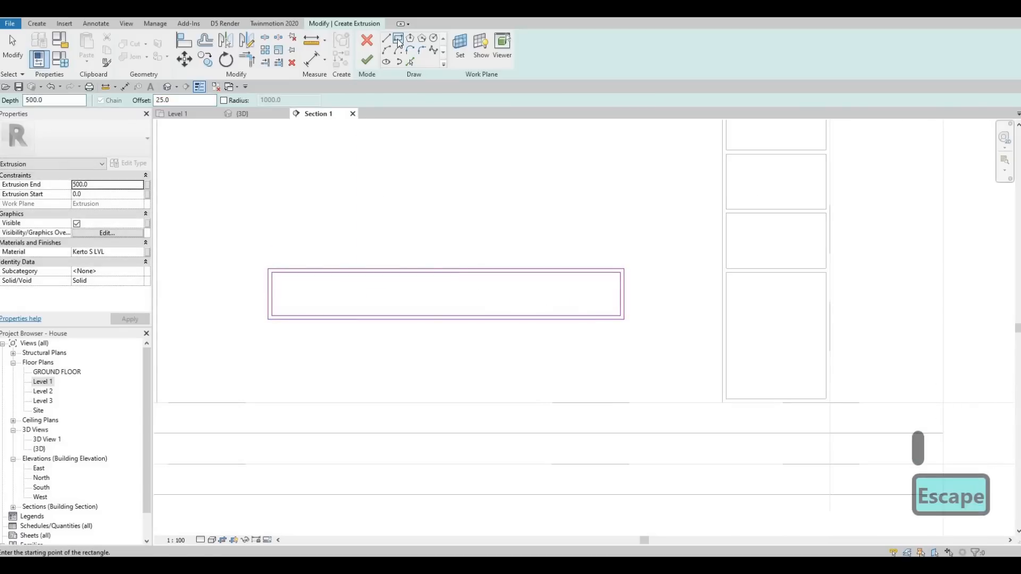
Sketch a 25 mm thick vertical divider at the middle of the inner rectangle using two offset lines.
{"action": "key", "text": "l"}
{"action": "key", "text": "i"}
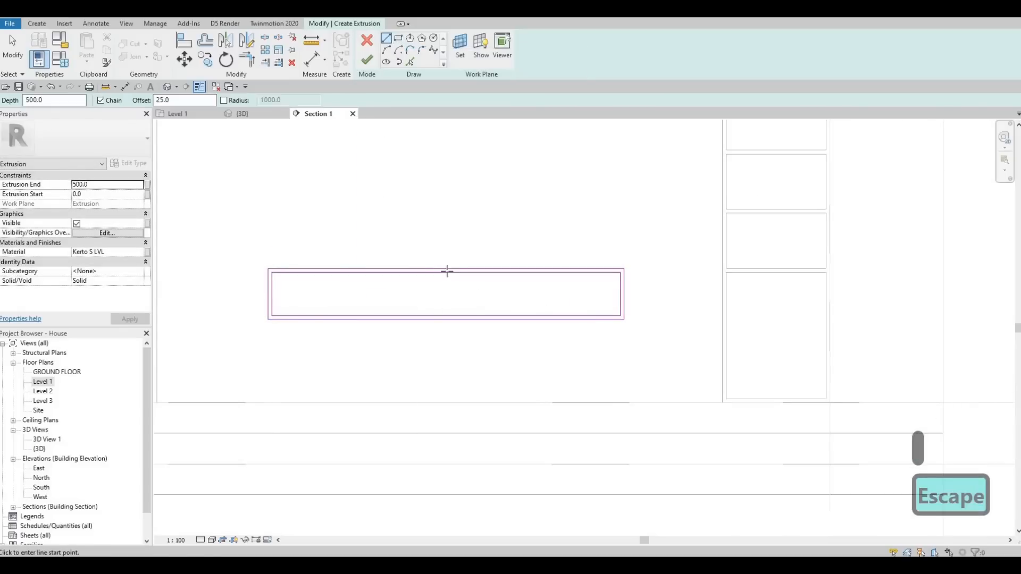
{"action": "left_click", "coordinate": [450, 273]}
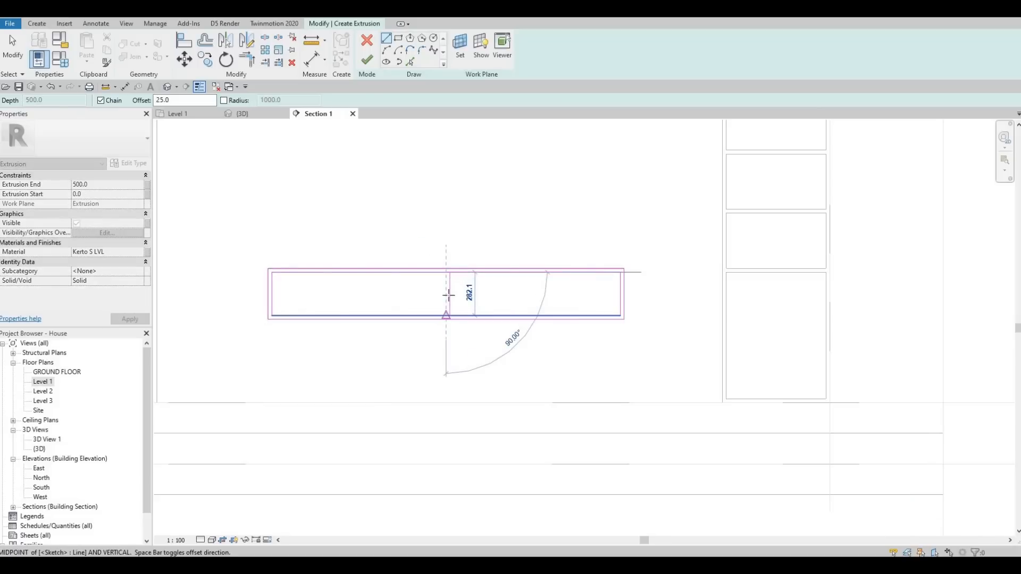
{"action": "left_click", "coordinate": [451, 317]}
{"action": "key", "text": "Escape"}
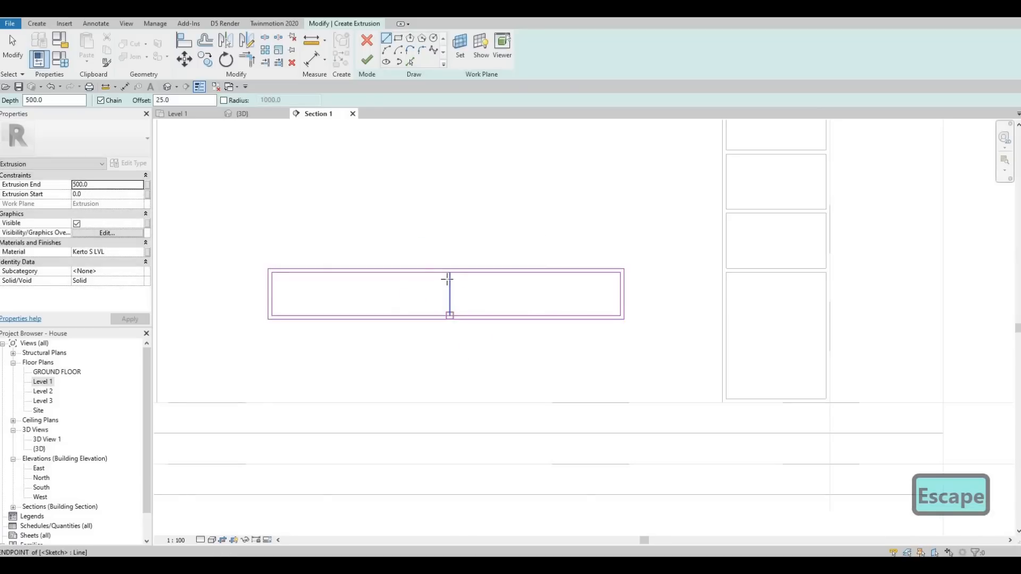
{"action": "left_click", "coordinate": [450, 272]}
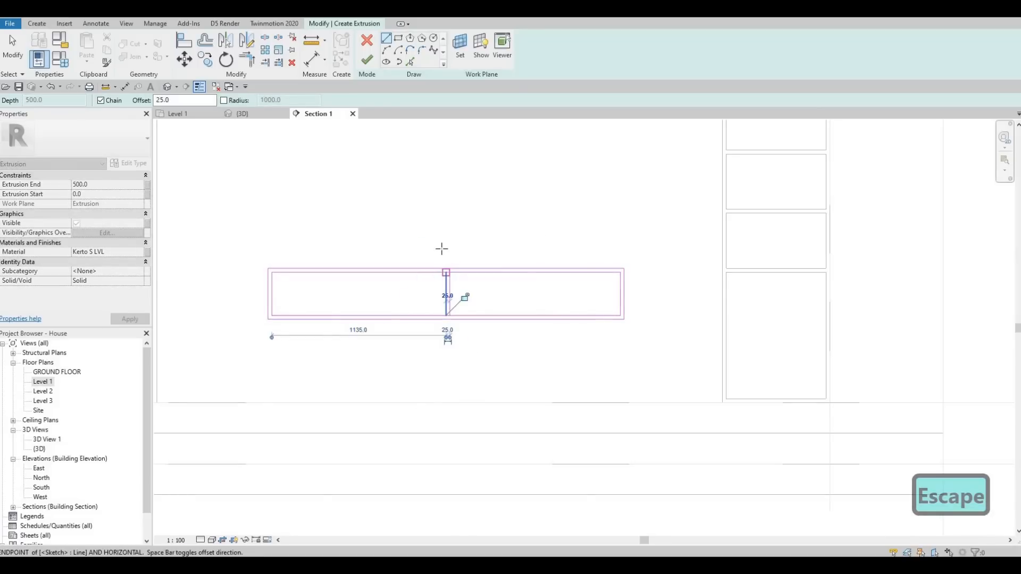
{"action": "key", "text": "Escape"}
{"action": "scroll", "coordinate": [431, 255], "scroll_direction": "down", "scroll_amount": 2}
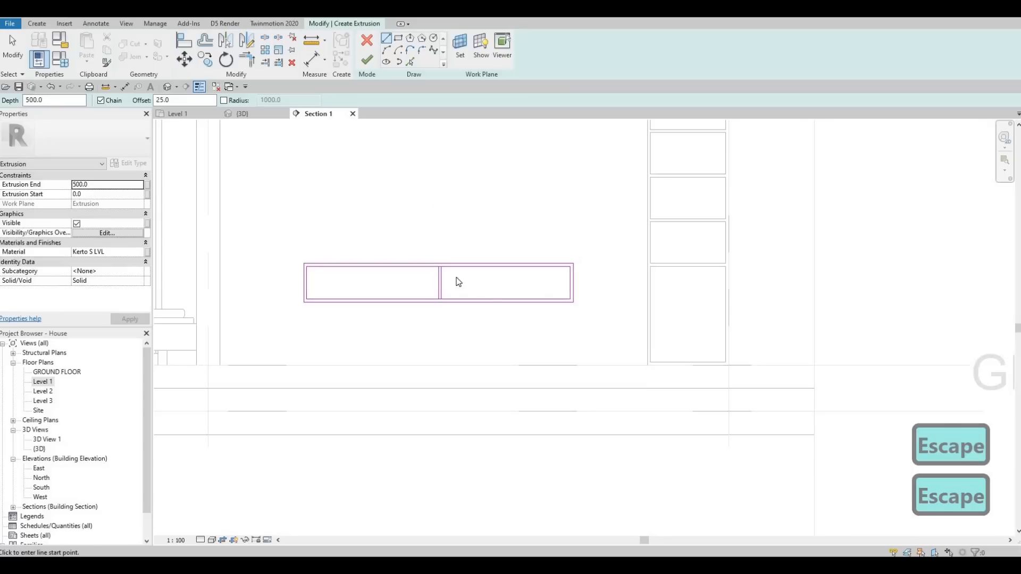
Copy the central divider's two lines to about the middle of the half nearest the shelving unit.
{"action": "scroll", "coordinate": [446, 298], "scroll_direction": "up", "scroll_amount": 3}
{"action": "key", "text": "Escape"}
{"action": "left_click_drag", "start_coordinate": [416, 295], "coordinate": [416, 294]}
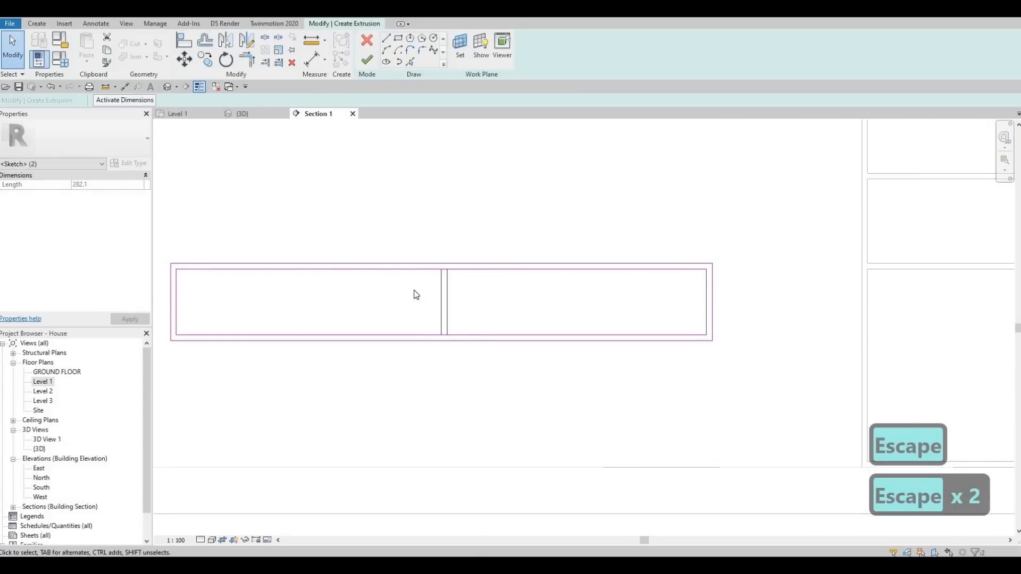
{"action": "key", "text": "c"}
{"action": "key", "text": "o"}
{"action": "left_click", "coordinate": [447, 270]}
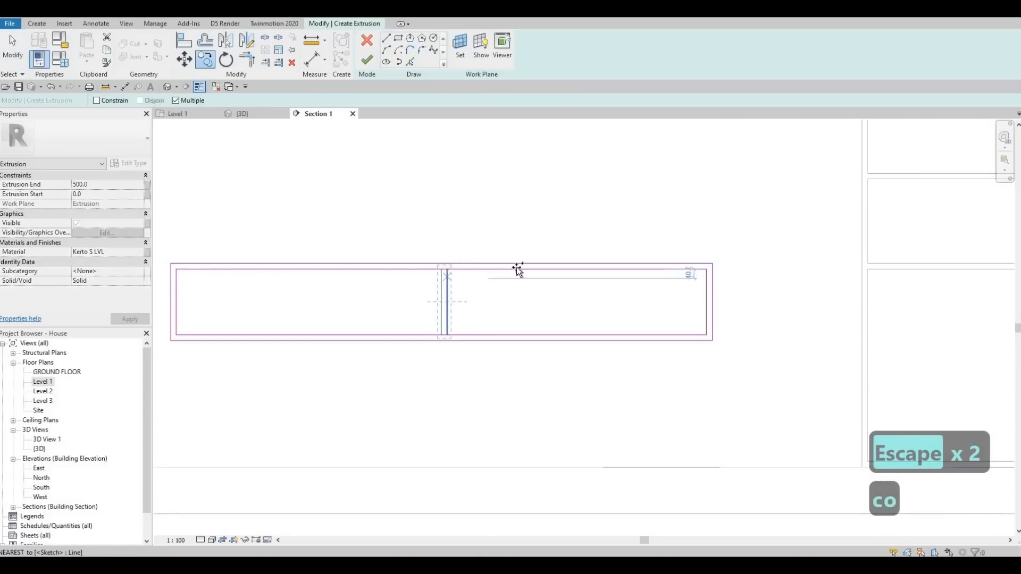
{"action": "left_click", "coordinate": [579, 270]}
{"action": "scroll", "coordinate": [563, 285], "scroll_direction": "down", "scroll_amount": 1}
{"action": "scroll", "coordinate": [479, 315], "scroll_direction": "down", "scroll_amount": 1}
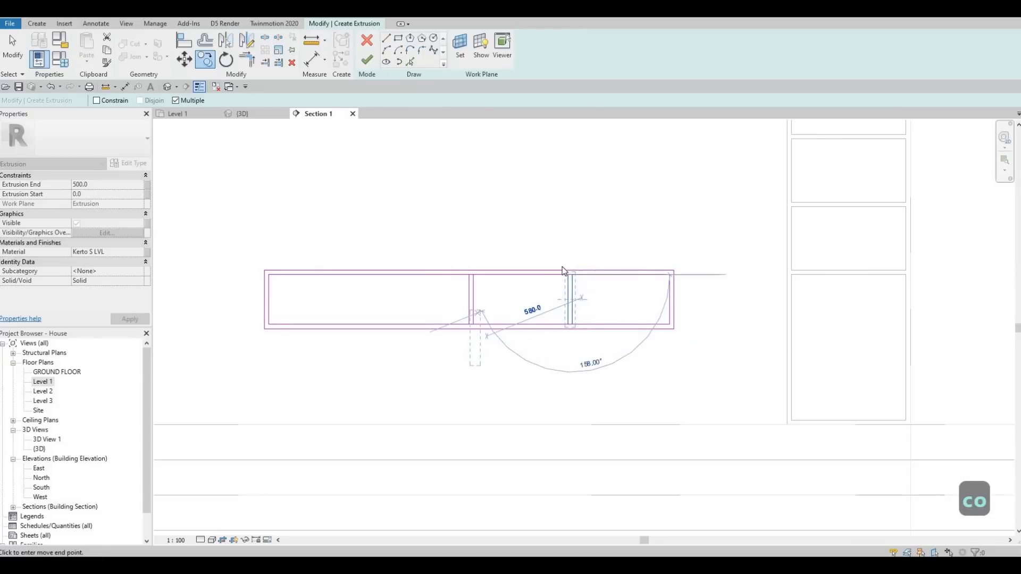
{"action": "key", "text": "Escape"}
{"action": "key", "text": "Escape"}
Mirror the copied divider about a drawn vertical axis at the central divider, keeping the original.
{"action": "left_click", "coordinate": [249, 39]}
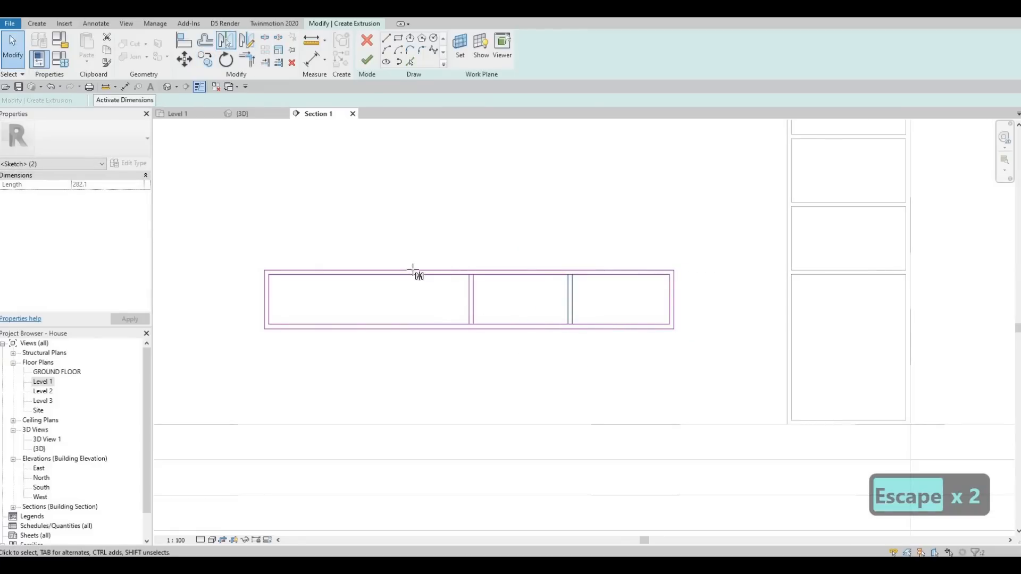
{"action": "scroll", "coordinate": [453, 277], "scroll_direction": "up", "scroll_amount": 3}
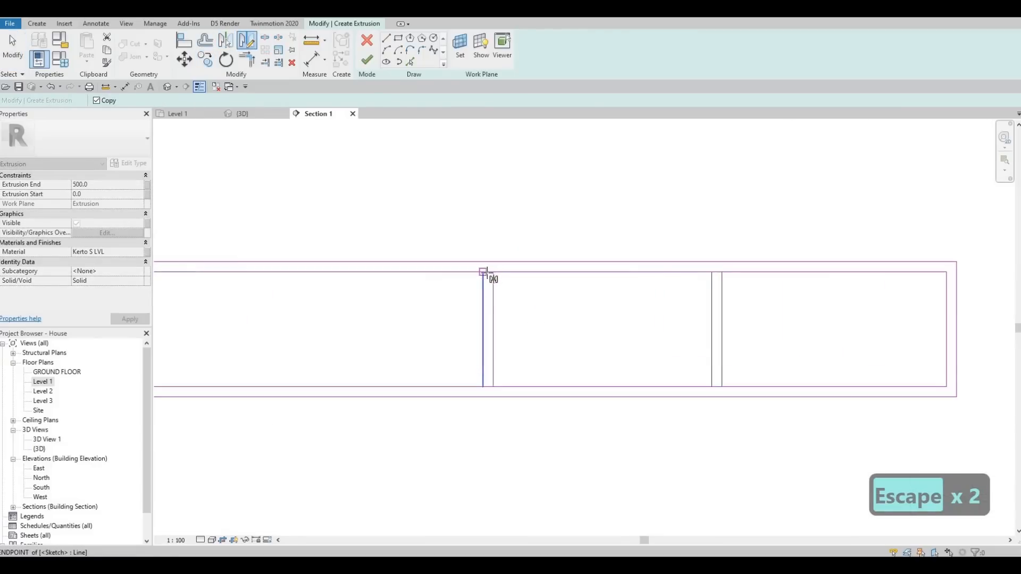
{"action": "scroll", "coordinate": [489, 274], "scroll_direction": "up", "scroll_amount": 2}
{"action": "left_click", "coordinate": [486, 272]}
{"action": "left_click", "coordinate": [484, 298]}
{"action": "scroll", "coordinate": [481, 298], "scroll_direction": "down", "scroll_amount": 6}
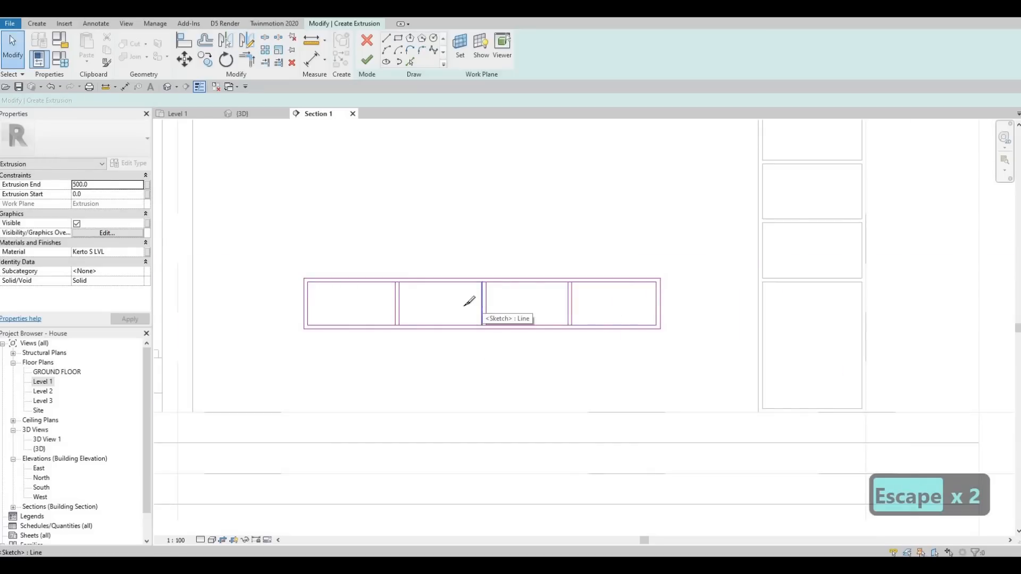
Split the cabinet's inner top and bottom lines at the vertical dividers without deleting inner segments.
{"action": "key", "text": "s"}
{"action": "key", "text": "l"}
{"action": "scroll", "coordinate": [376, 264], "scroll_direction": "up", "scroll_amount": 4}
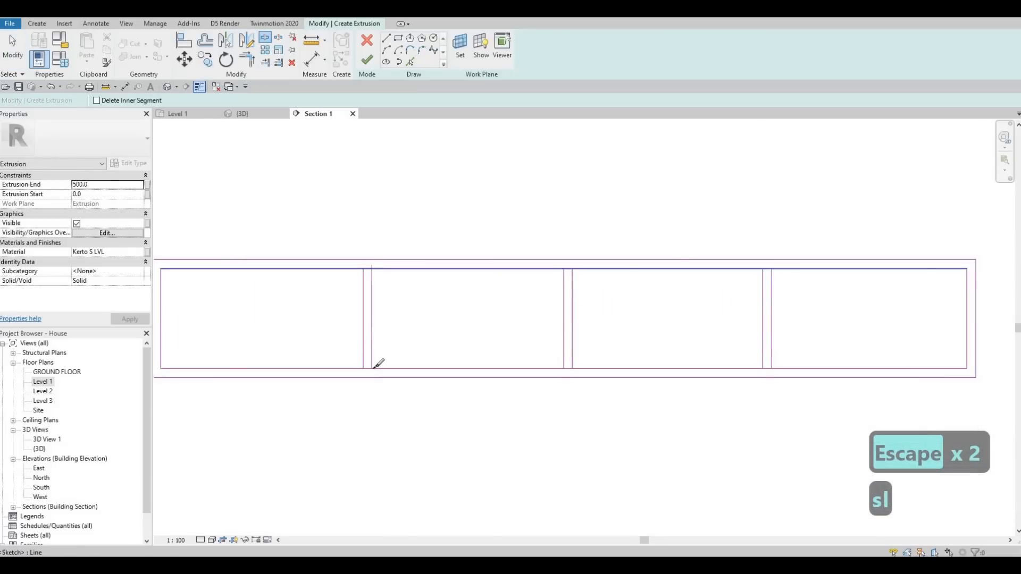
{"action": "left_click", "coordinate": [374, 366]}
{"action": "left_click", "coordinate": [571, 368]}
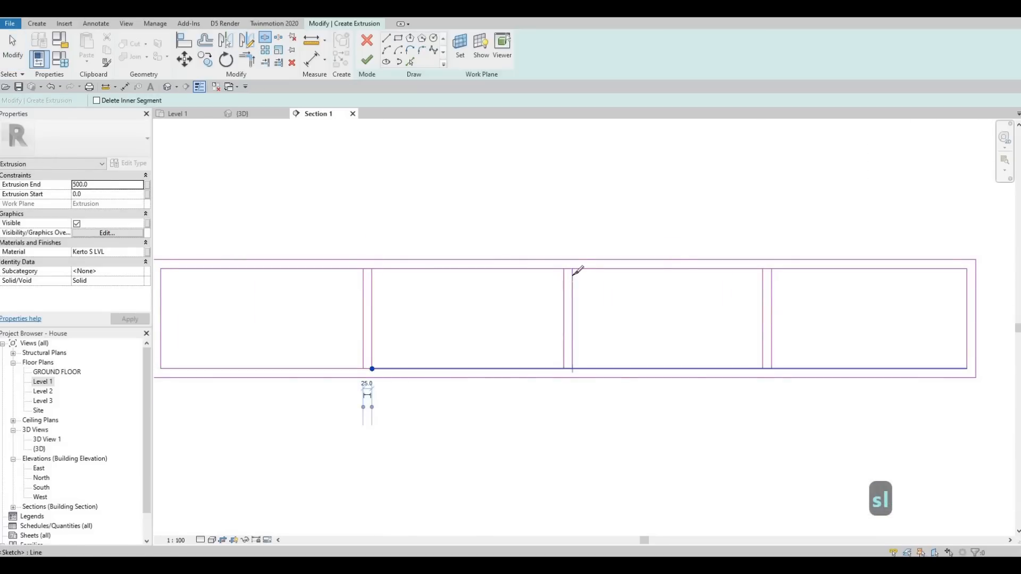
{"action": "left_click", "coordinate": [573, 269]}
{"action": "left_click", "coordinate": [775, 269]}
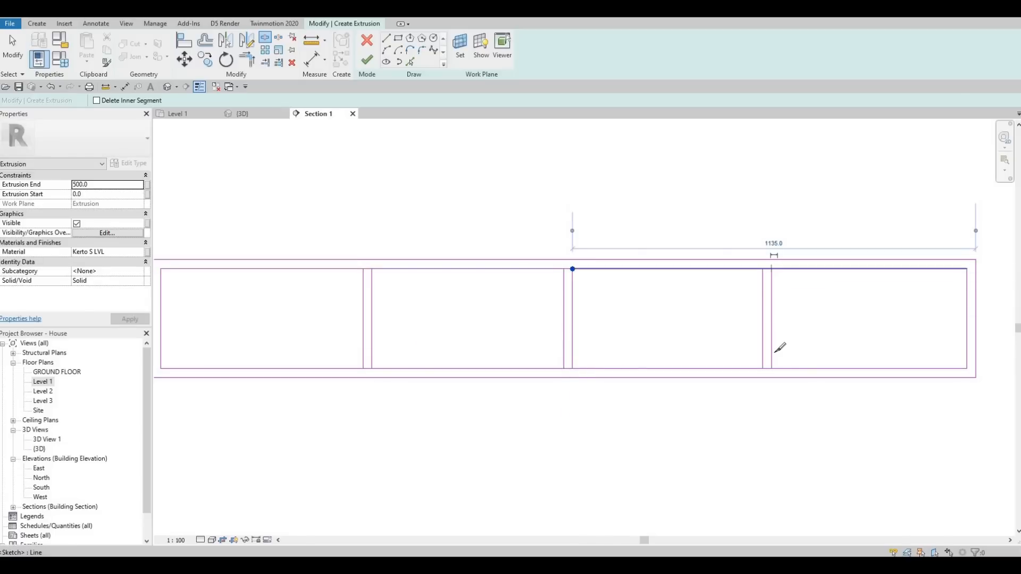
{"action": "left_click", "coordinate": [771, 368]}
{"action": "key", "text": "Escape"}
{"action": "key", "text": "Escape"}
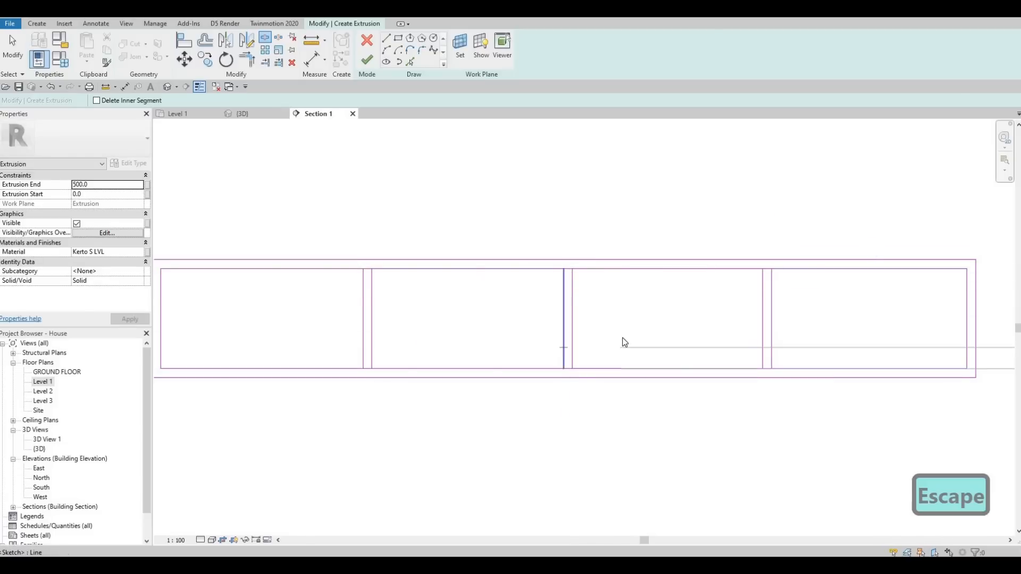
Trim the divider and inner frame lines to corners so the cabinet sketch forms four separate closed compartments.
{"action": "key", "text": "r"}
{"action": "key", "text": "Escape"}
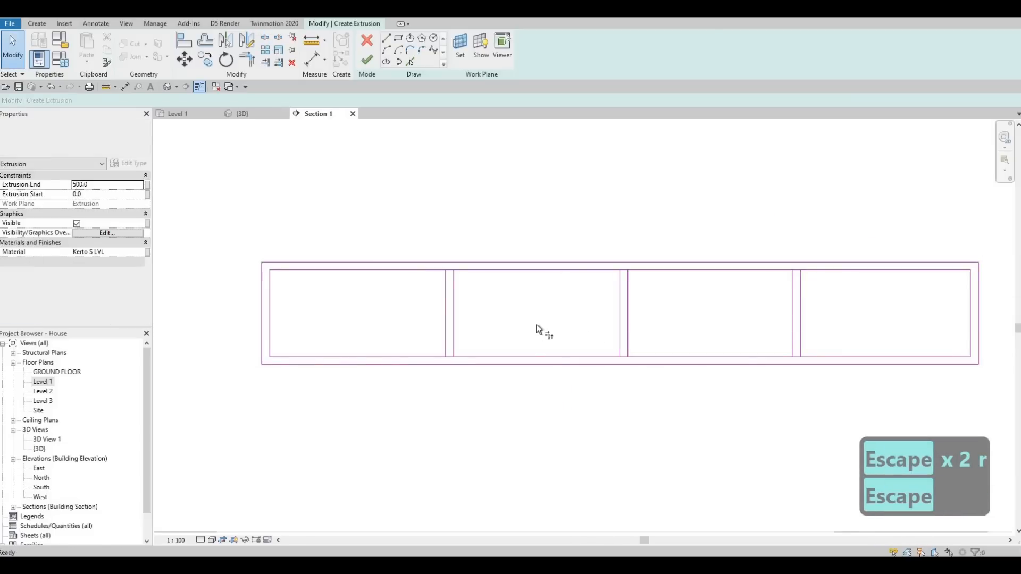
{"action": "key", "text": "t"}
{"action": "key", "text": "r"}
{"action": "scroll", "coordinate": [431, 271], "scroll_direction": "up", "scroll_amount": 2}
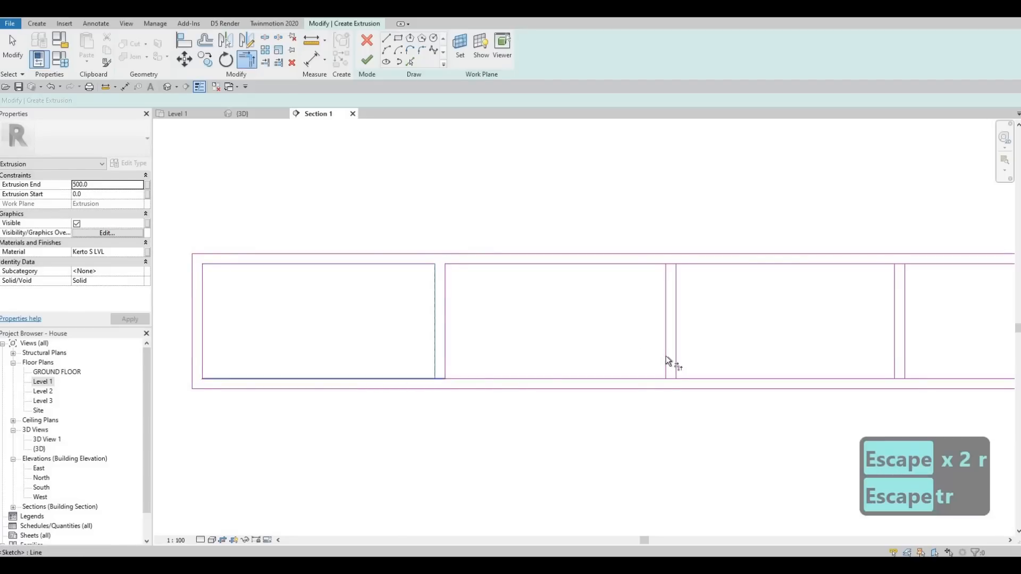
{"action": "left_click", "coordinate": [665, 285]}
{"action": "left_click", "coordinate": [665, 279]}
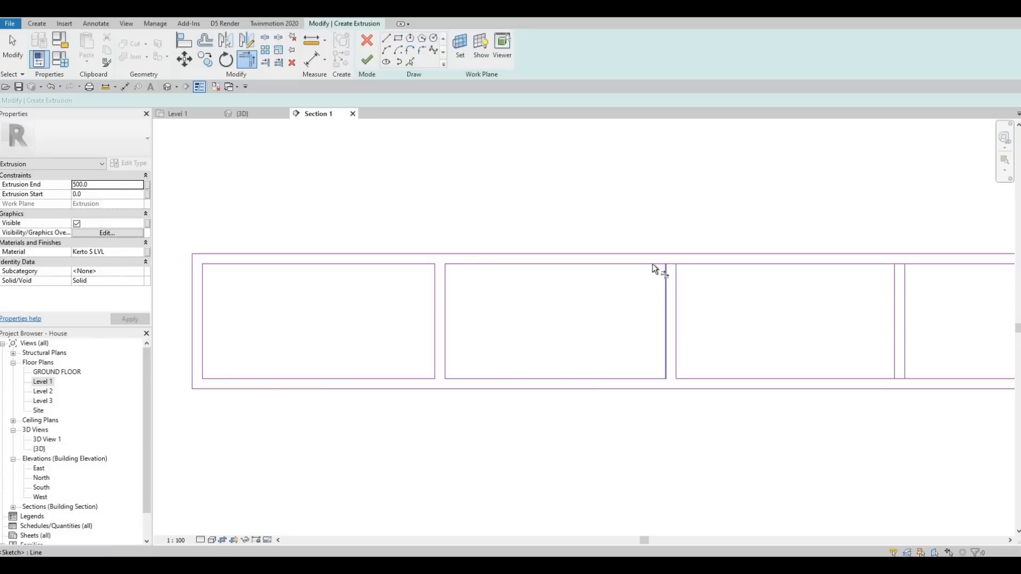
{"action": "left_click", "coordinate": [653, 265]}
{"action": "left_click", "coordinate": [676, 282]}
{"action": "left_click", "coordinate": [880, 376]}
{"action": "left_click", "coordinate": [893, 327]}
{"action": "left_click", "coordinate": [875, 264]}
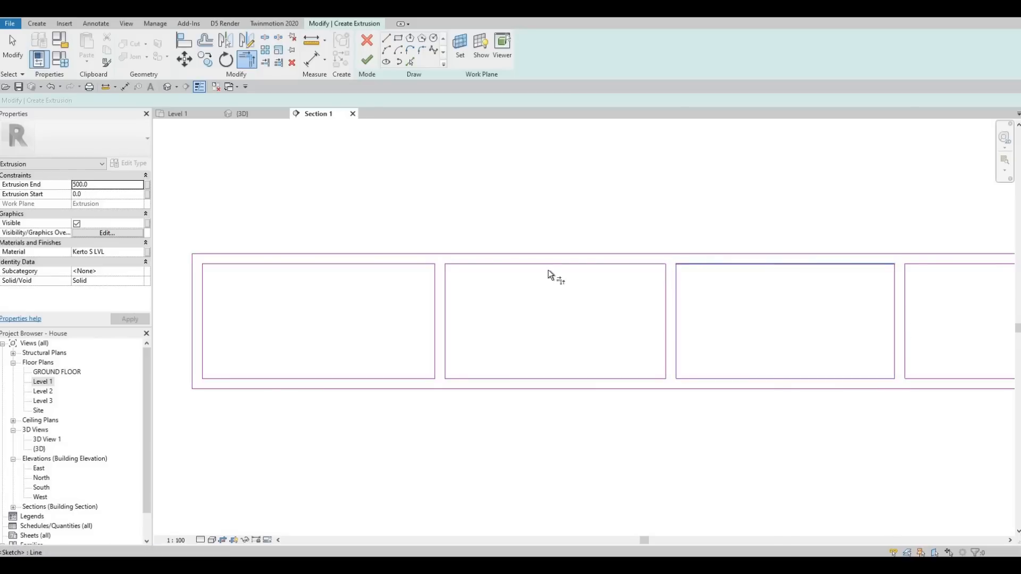
{"action": "scroll", "coordinate": [801, 264], "scroll_direction": "down", "scroll_amount": 1}
{"action": "middle_click_drag", "start_coordinate": [396, 184], "coordinate": [203, 194]}
{"action": "key", "text": "Escape"}
{"action": "key", "text": "Escape"}
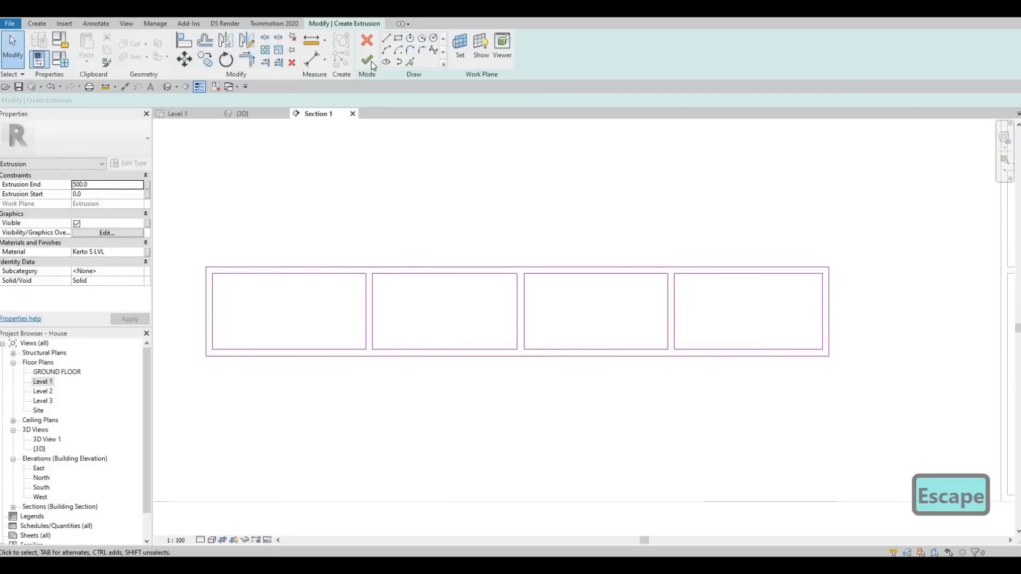
Finish the cabinet extrusion sketch, set its extrusion end to 300 mm and inspect the cabinet in the 3D view.
{"action": "left_click", "coordinate": [367, 59]}
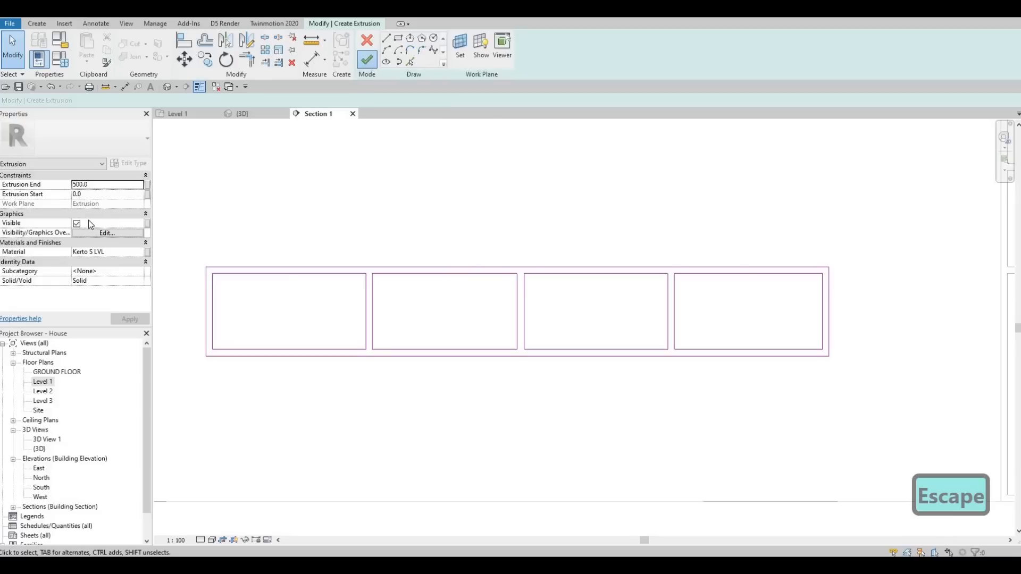
{"action": "left_click", "coordinate": [110, 184]}
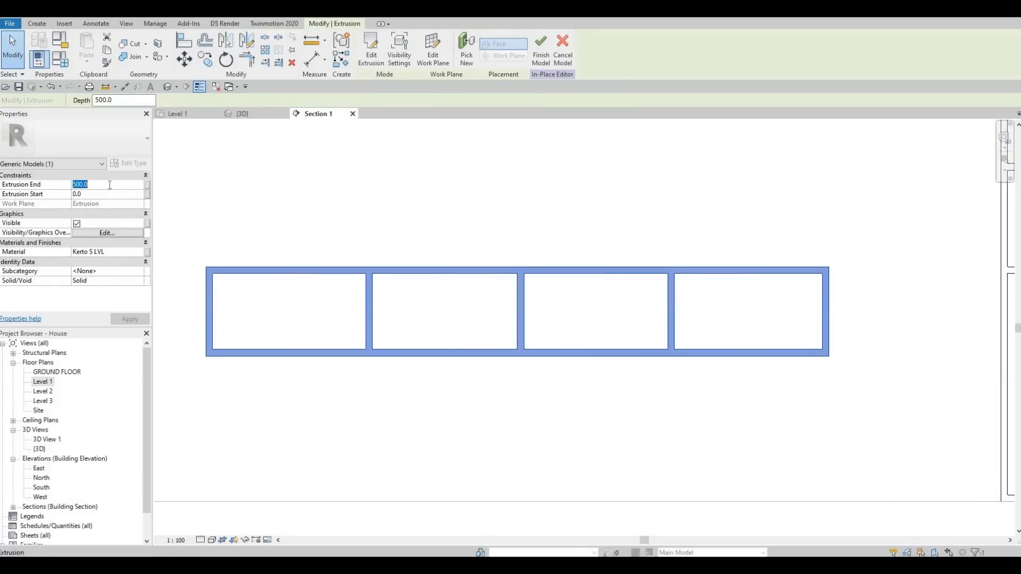
{"action": "type", "text": "300"}
{"action": "key", "text": "Return"}
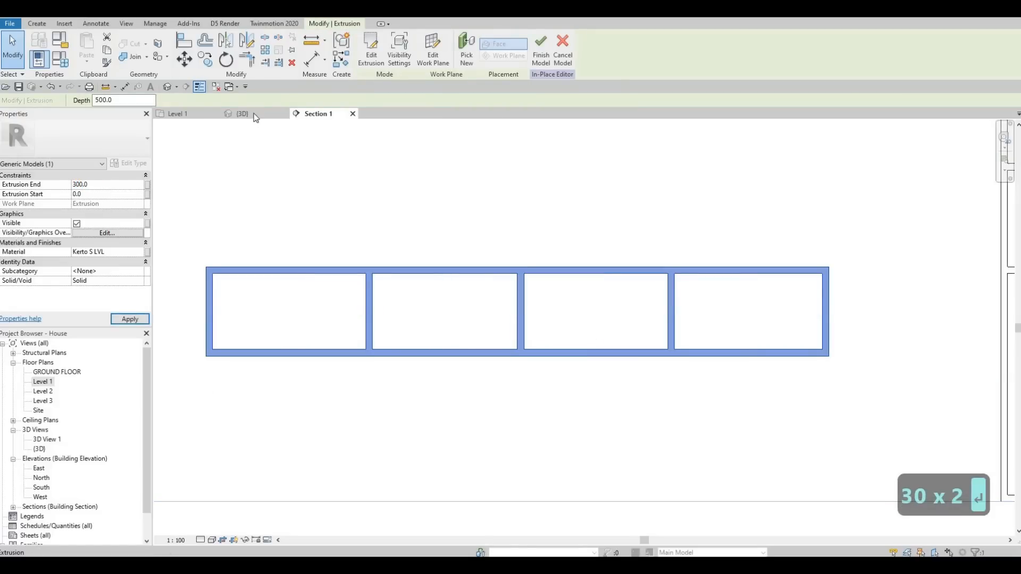
{"action": "left_click", "coordinate": [254, 113]}
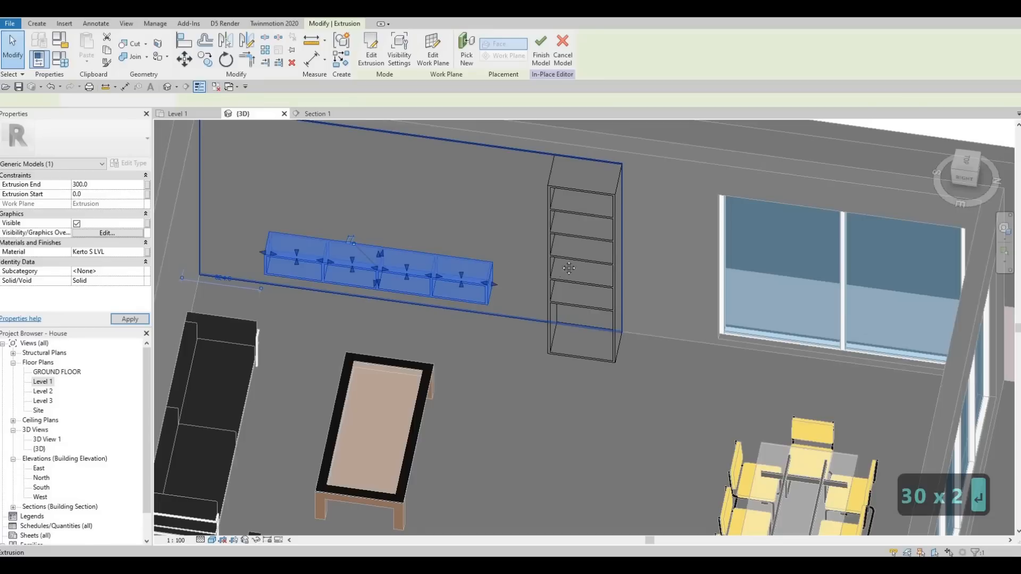
{"action": "middle_click_drag", "start_coordinate": [562, 265], "coordinate": [551, 245], "text": "shift"}
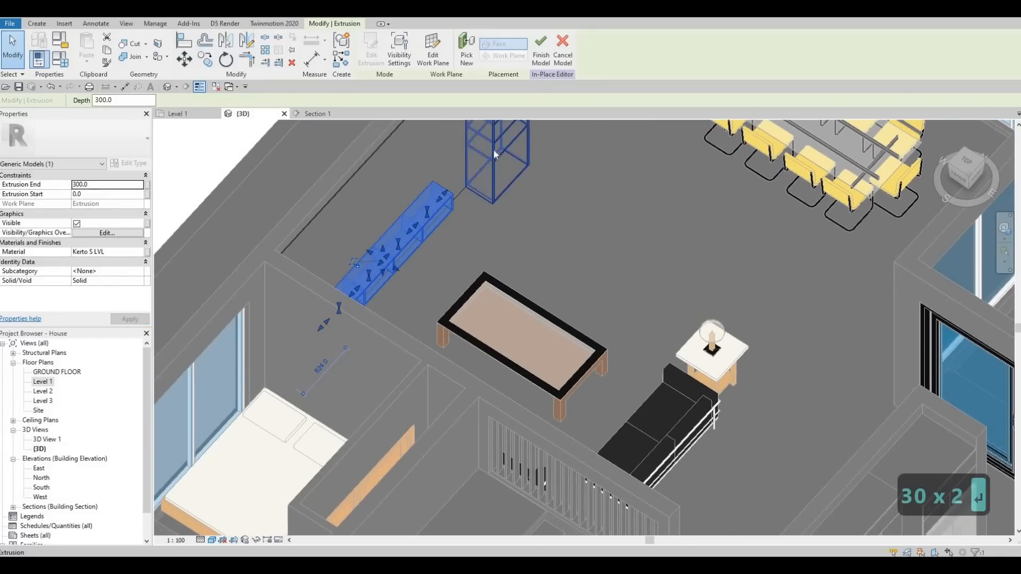
Start a new extrusion in the Section 1 view, picking the wood panel's face as its work plane.
{"action": "left_click", "coordinate": [317, 113]}
{"action": "key", "text": "Escape"}
{"action": "scroll", "coordinate": [414, 210], "scroll_direction": "down", "scroll_amount": 2}
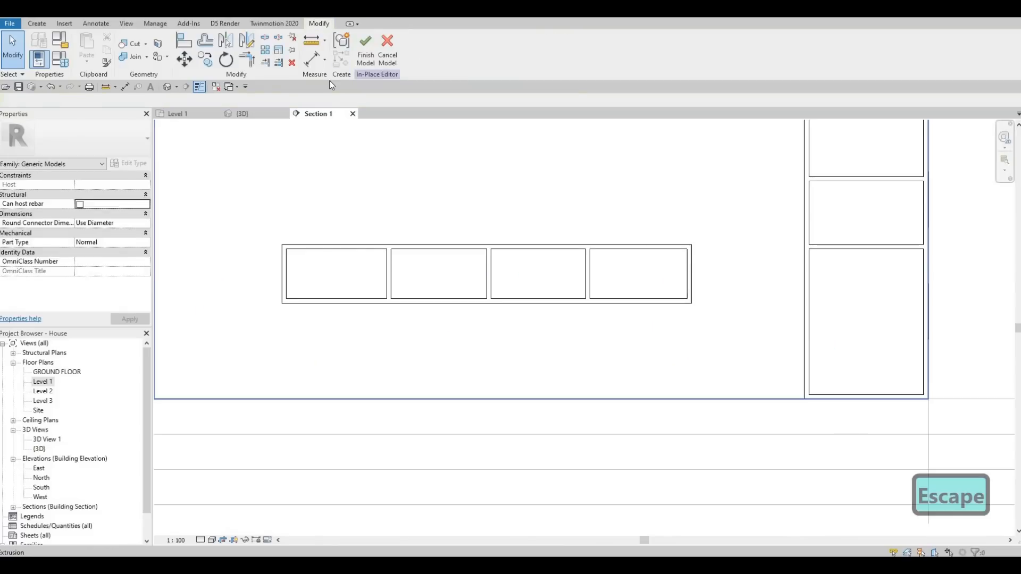
{"action": "left_click", "coordinate": [37, 23]}
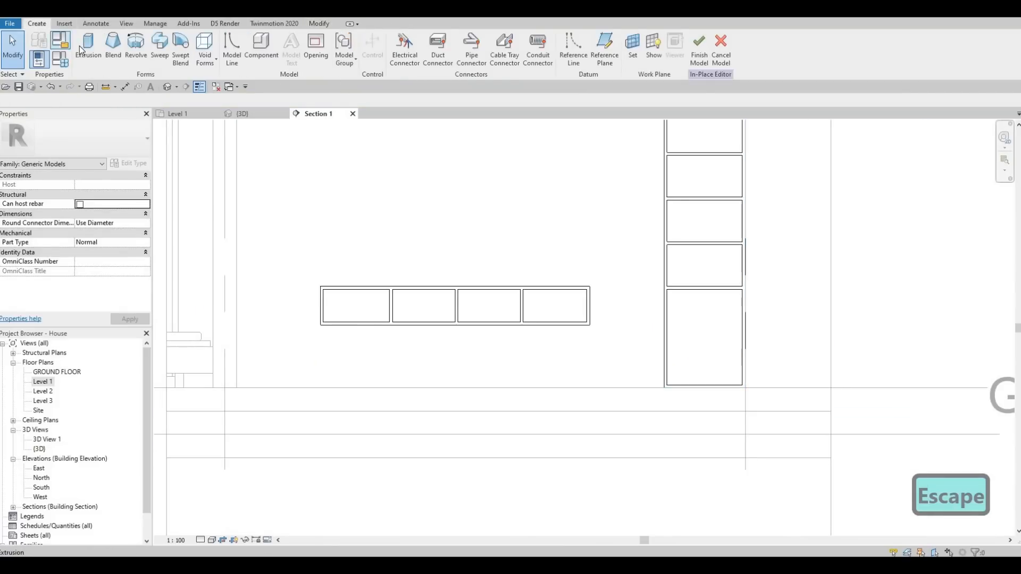
{"action": "left_click", "coordinate": [87, 49]}
{"action": "left_click", "coordinate": [482, 349]}
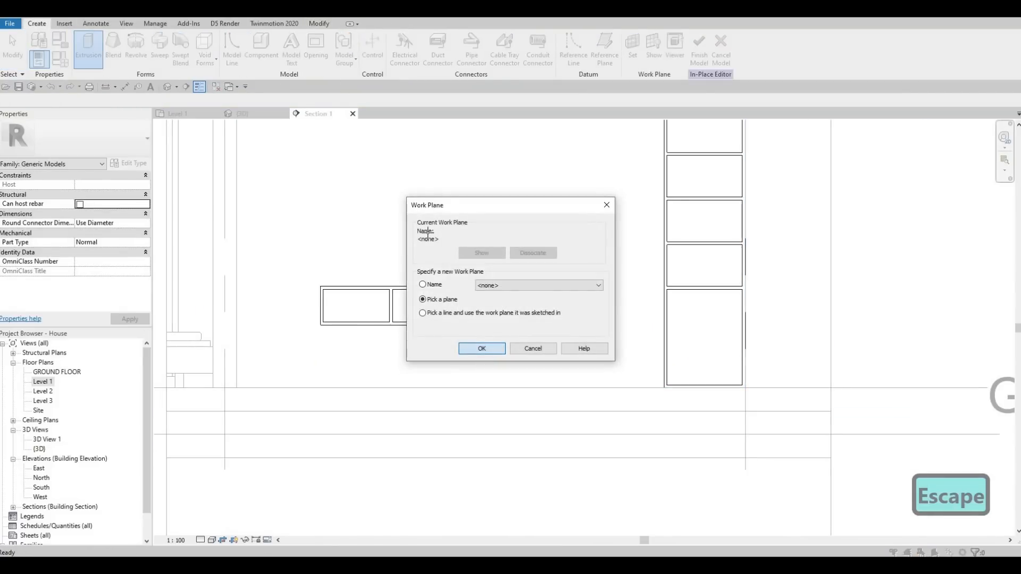
{"action": "left_click", "coordinate": [224, 175]}
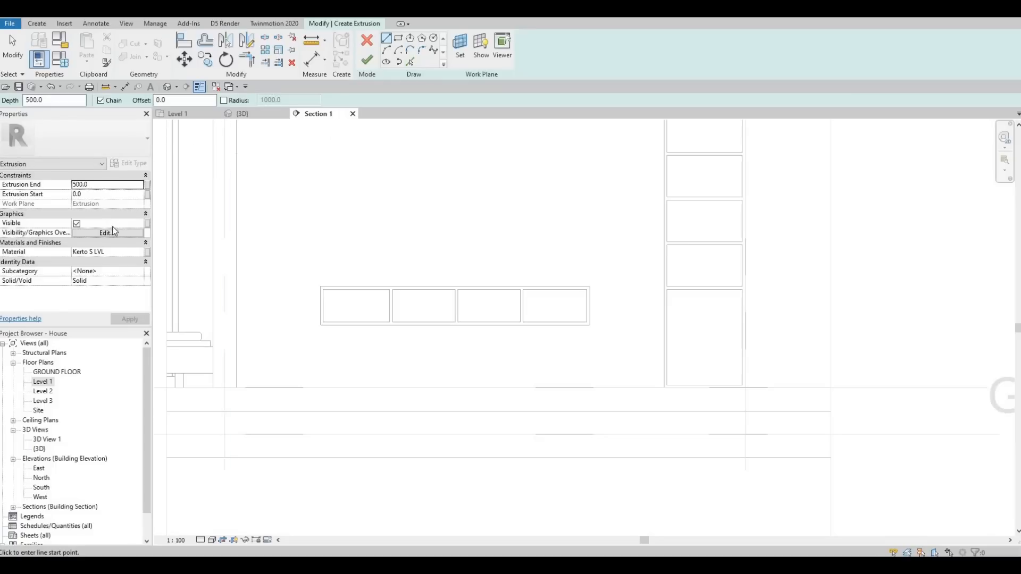
Assign the Slate material from the Stone category of the AEC Materials library to the new extrusion.
{"action": "left_click", "coordinate": [117, 251]}
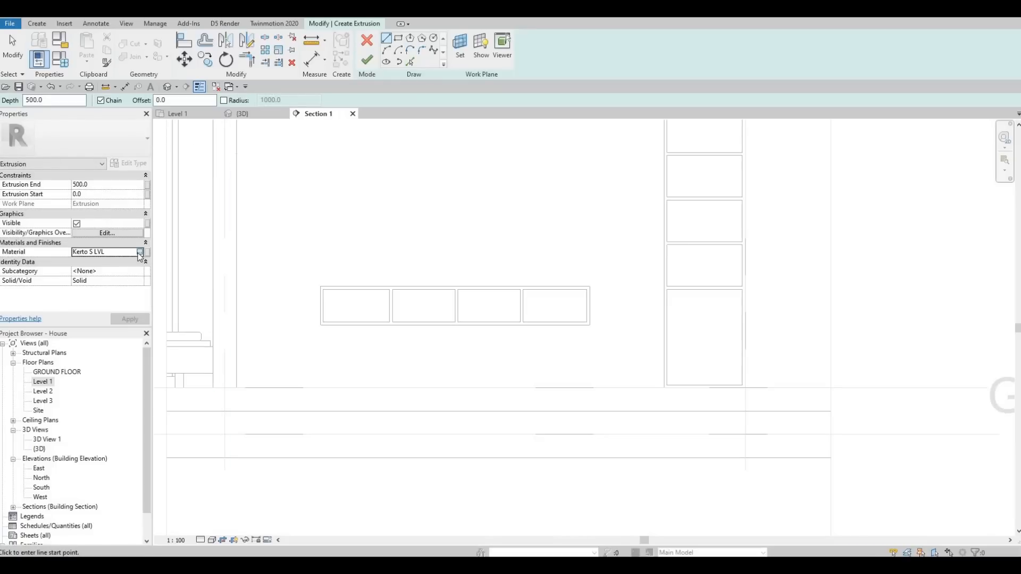
{"action": "left_click", "coordinate": [147, 252]}
{"action": "scroll", "coordinate": [298, 224], "scroll_direction": "down", "scroll_amount": 1}
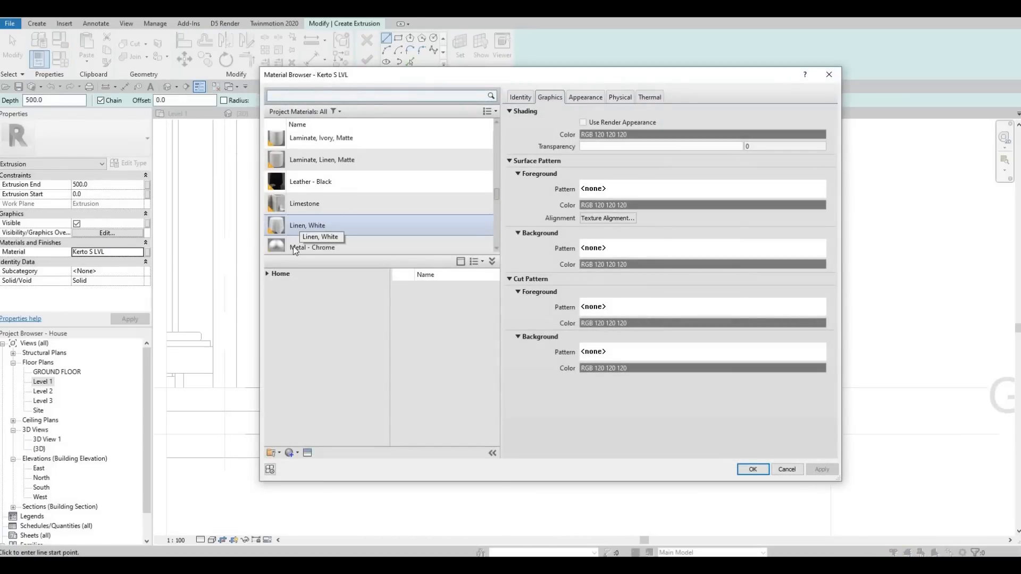
{"action": "scroll", "coordinate": [292, 247], "scroll_direction": "down", "scroll_amount": 5}
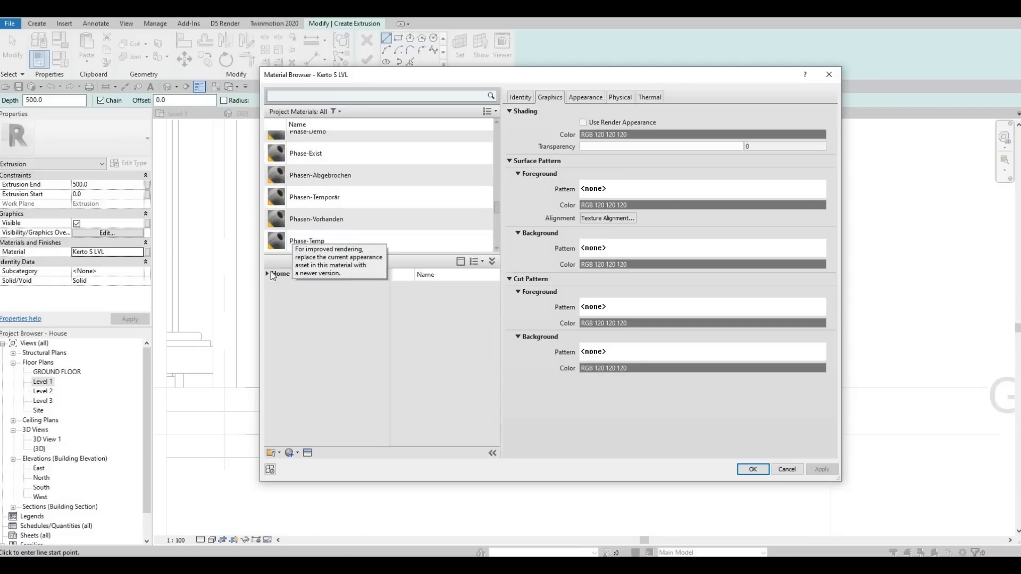
{"action": "left_click", "coordinate": [287, 273]}
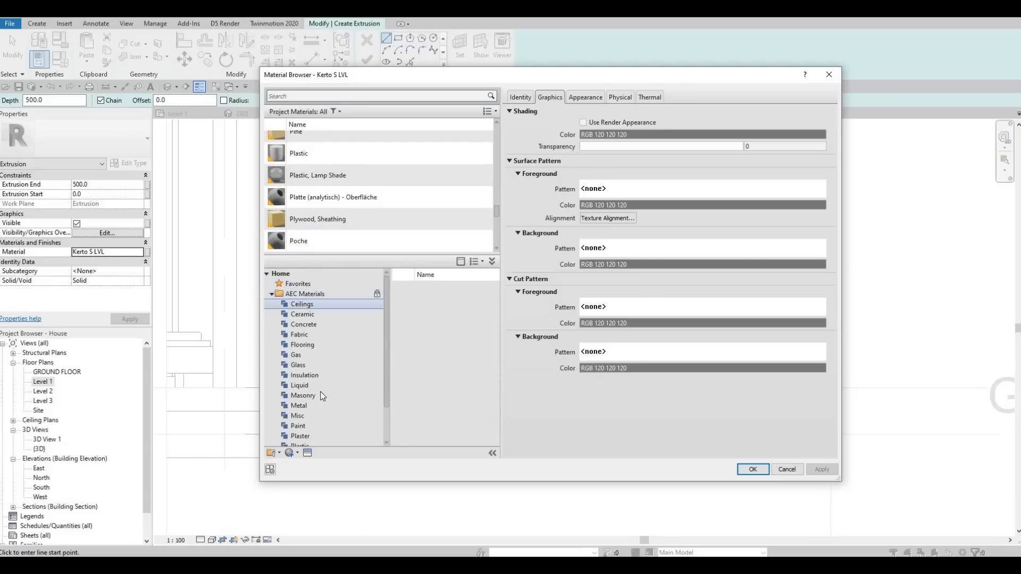
{"action": "left_click", "coordinate": [299, 415]}
{"action": "scroll", "coordinate": [432, 401], "scroll_direction": "down", "scroll_amount": 1}
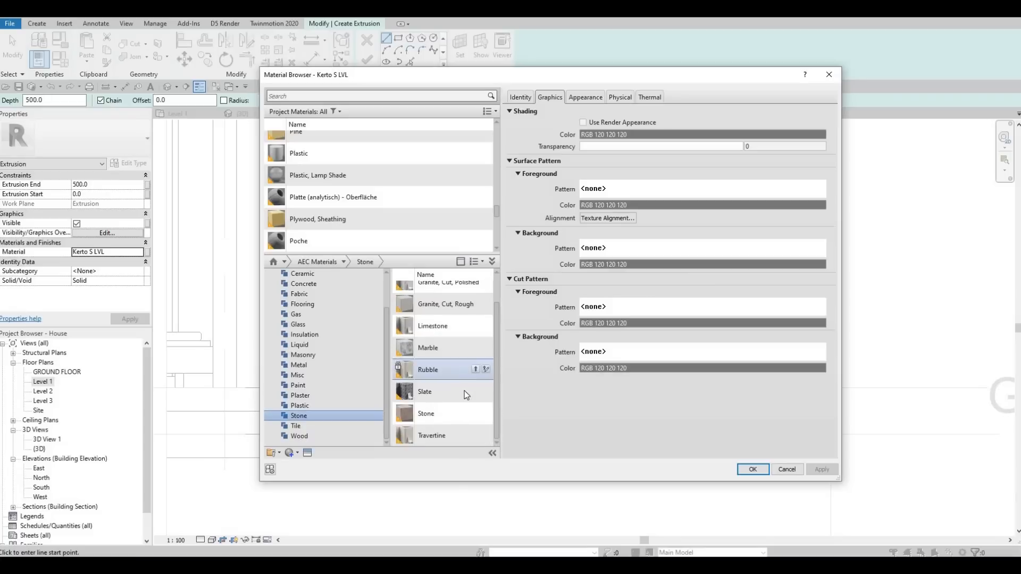
{"action": "left_click", "coordinate": [476, 391]}
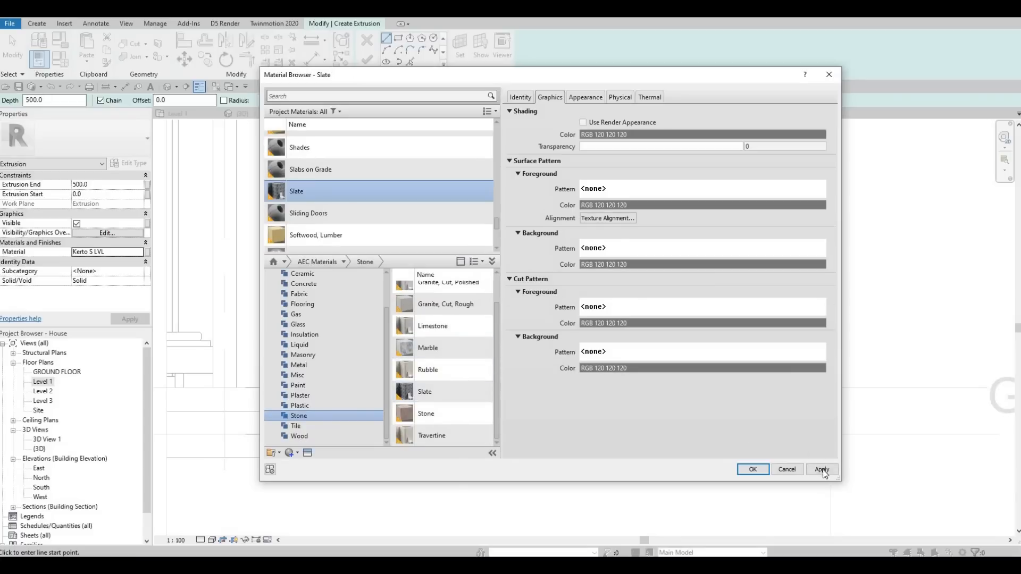
{"action": "left_click", "coordinate": [753, 468]}
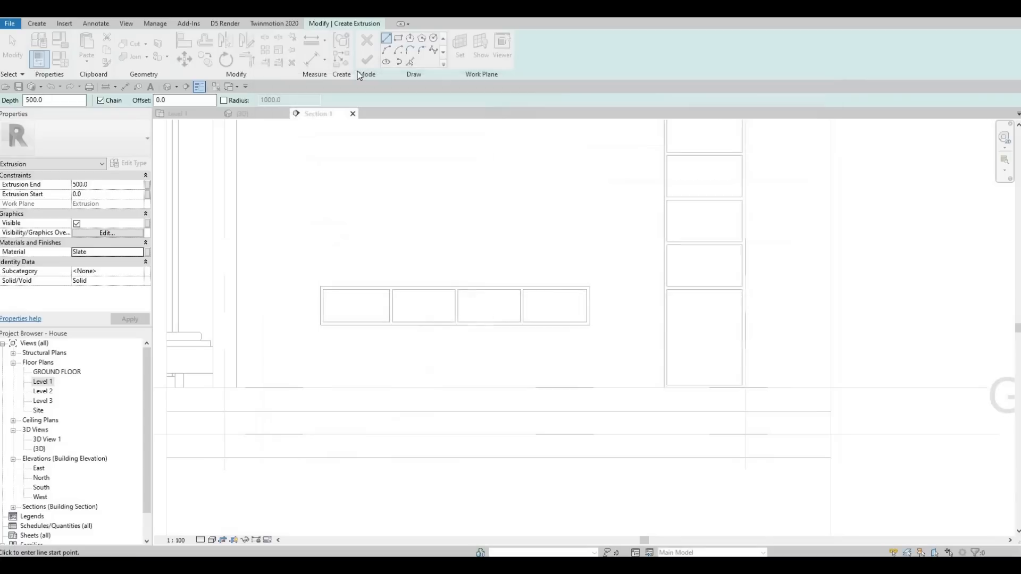
Sketch a low rectangle directly on top of the cabinet, spanning its full width.
{"action": "left_click", "coordinate": [320, 287]}
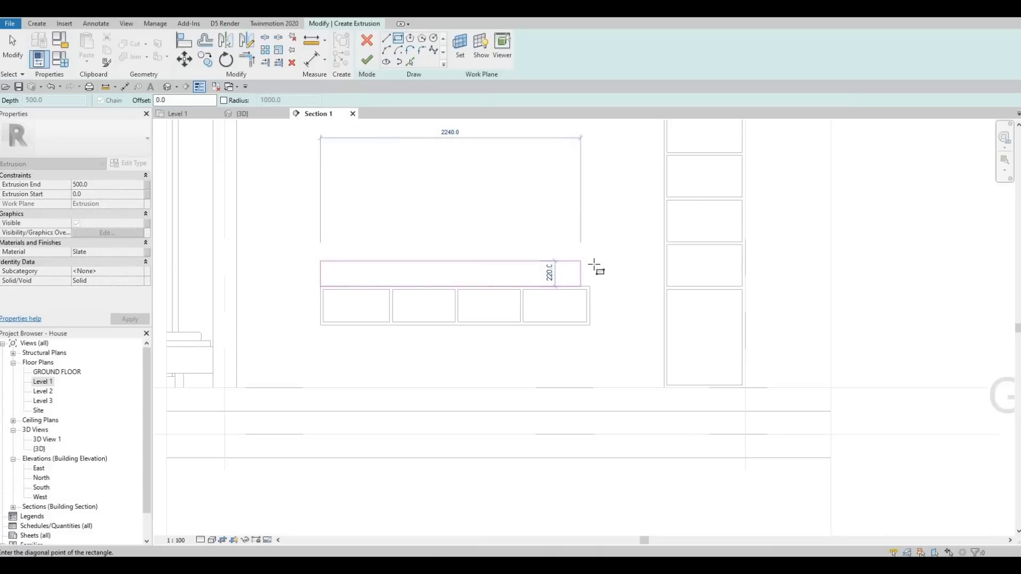
{"action": "scroll", "coordinate": [594, 266], "scroll_direction": "up", "scroll_amount": 1}
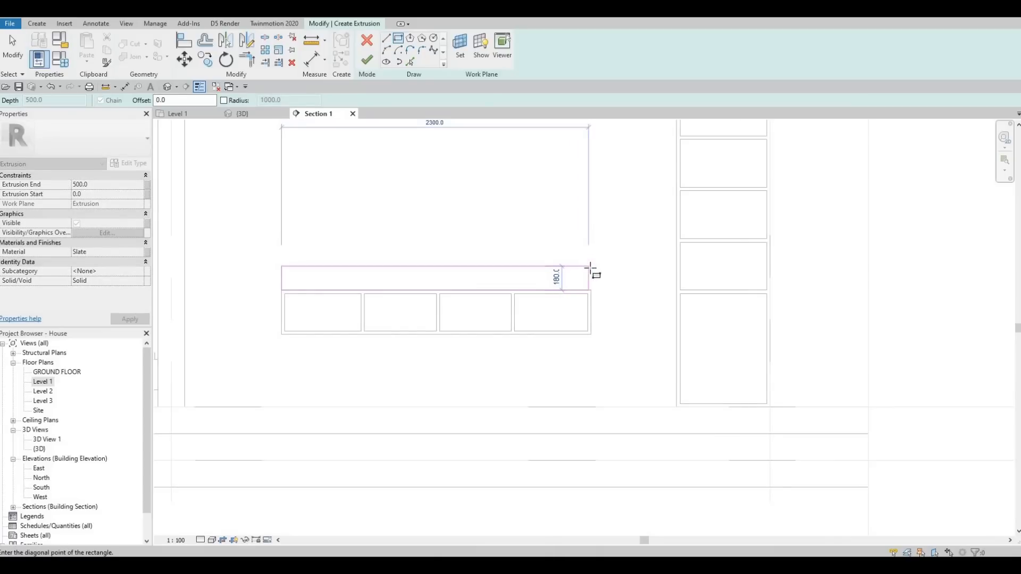
{"action": "left_click", "coordinate": [589, 290]}
{"action": "scroll", "coordinate": [585, 281], "scroll_direction": "up", "scroll_amount": 4}
{"action": "key", "text": "Escape"}
{"action": "key", "text": "Escape"}
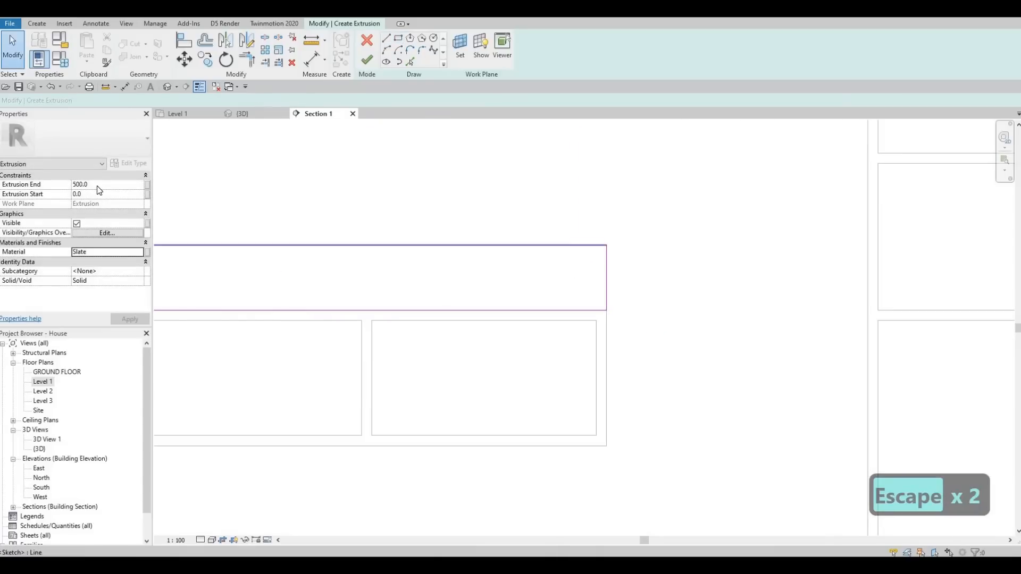
Set the slate block's extrusion end to 300 mm, finish its sketch and inspect it in the 3D view.
{"action": "left_click", "coordinate": [98, 185]}
{"action": "type", "text": "3000"}
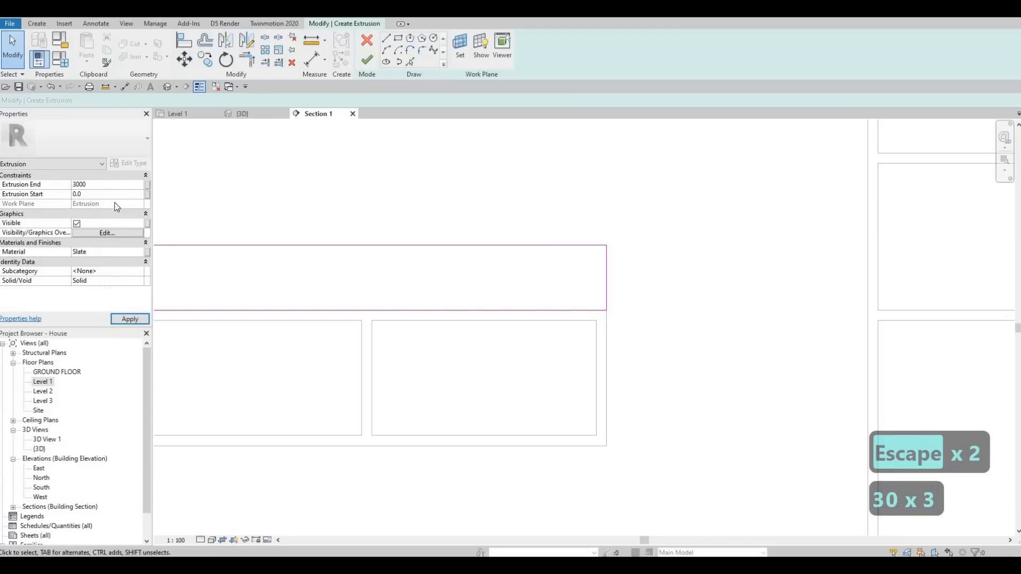
{"action": "key", "text": "BackSpace"}
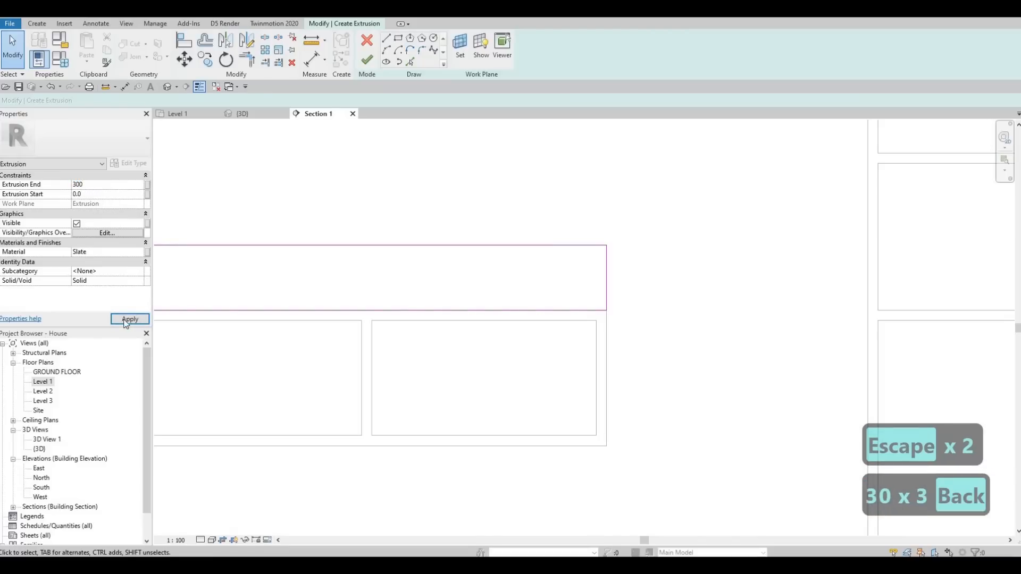
{"action": "left_click", "coordinate": [367, 63]}
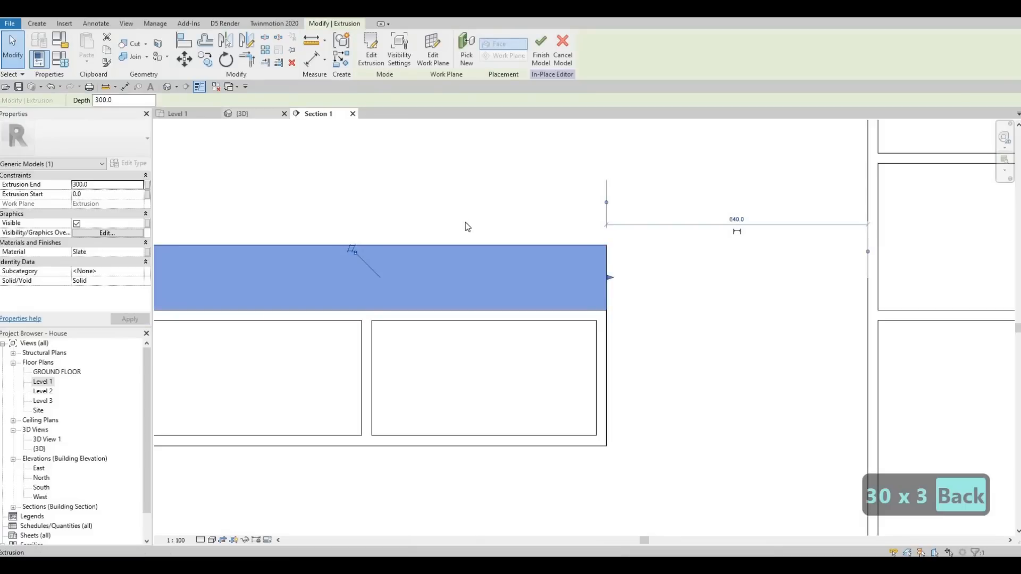
{"action": "left_click", "coordinate": [241, 114]}
{"action": "middle_click_drag", "start_coordinate": [457, 257], "coordinate": [343, 272], "text": "shift"}
{"action": "key", "text": "Escape"}
{"action": "key", "text": "Escape"}
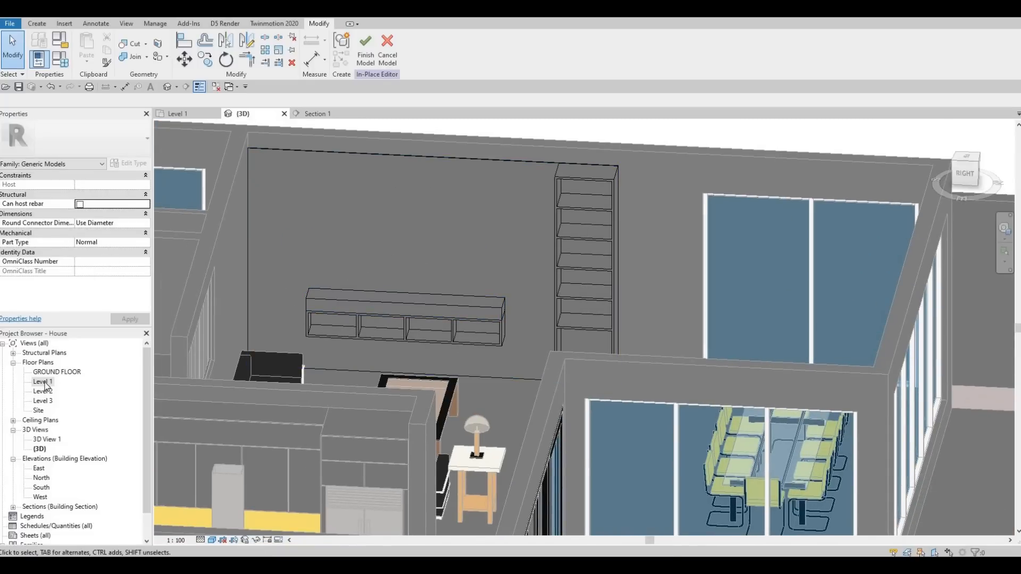
Start another extrusion in the Section 1 view, using the wood panel's face as the picked work plane.
{"action": "key", "text": "ctrl+Tab"}
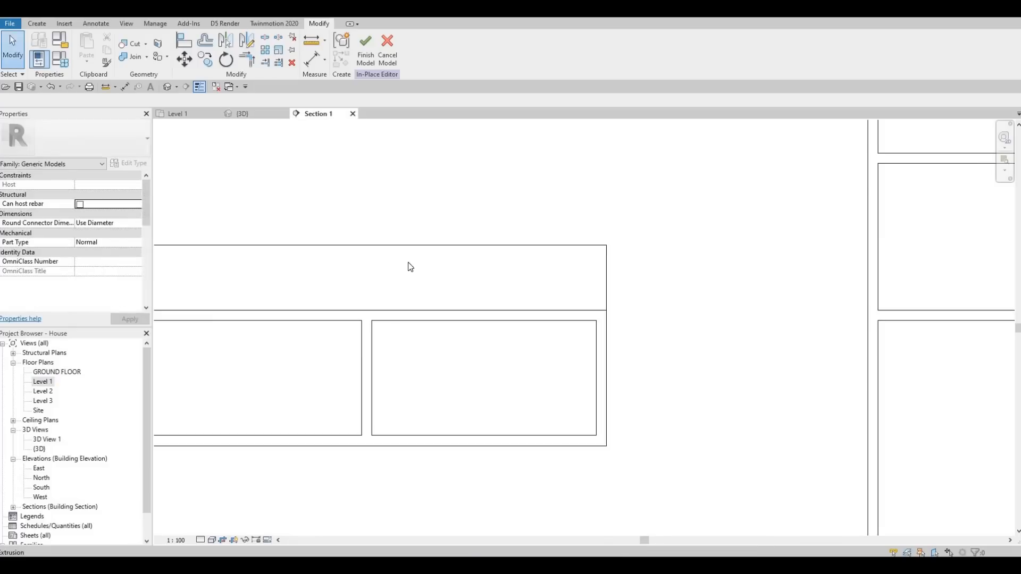
{"action": "middle_click_drag", "start_coordinate": [410, 266], "coordinate": [474, 314]}
{"action": "scroll", "coordinate": [446, 296], "scroll_direction": "down", "scroll_amount": 3}
{"action": "left_click", "coordinate": [35, 26]}
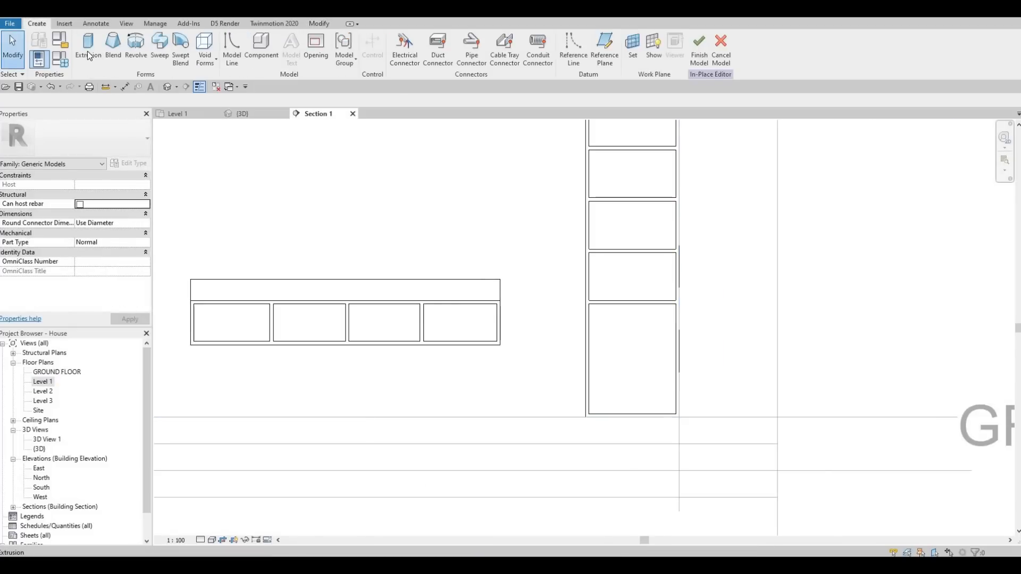
{"action": "left_click", "coordinate": [87, 54]}
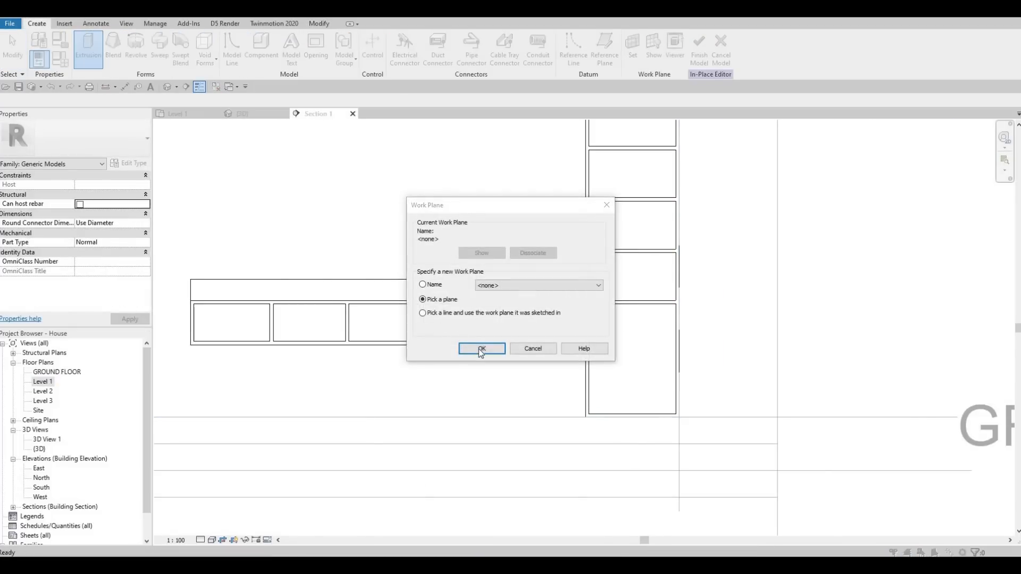
{"action": "left_click", "coordinate": [481, 349]}
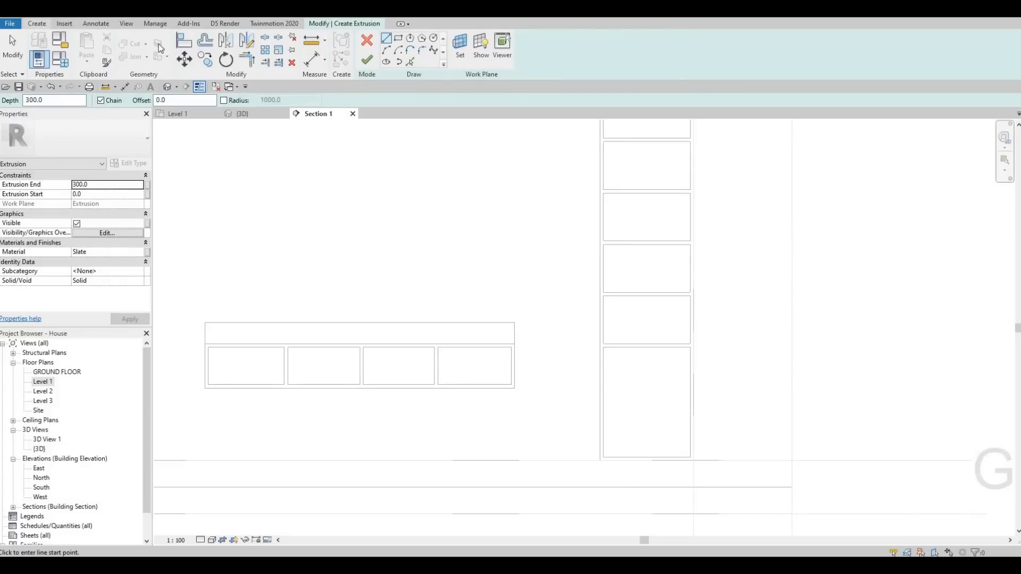
Set the extrusion end to 10 mm and sketch a rectangle about 2320 by 1100 mm directly on top of the slate block.
{"action": "left_click", "coordinate": [36, 23]}
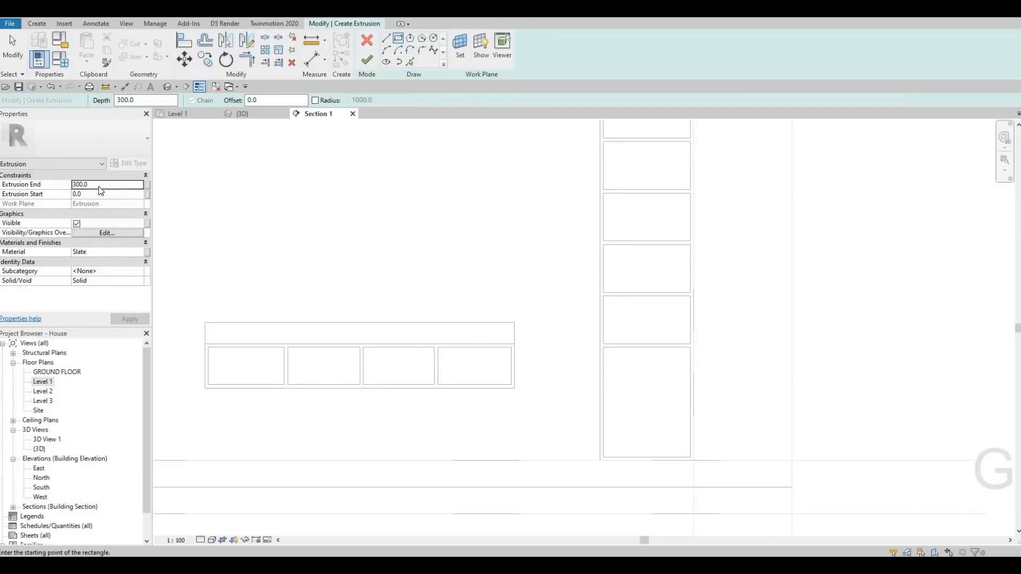
{"action": "left_click_drag", "start_coordinate": [98, 183], "coordinate": [12, 191]}
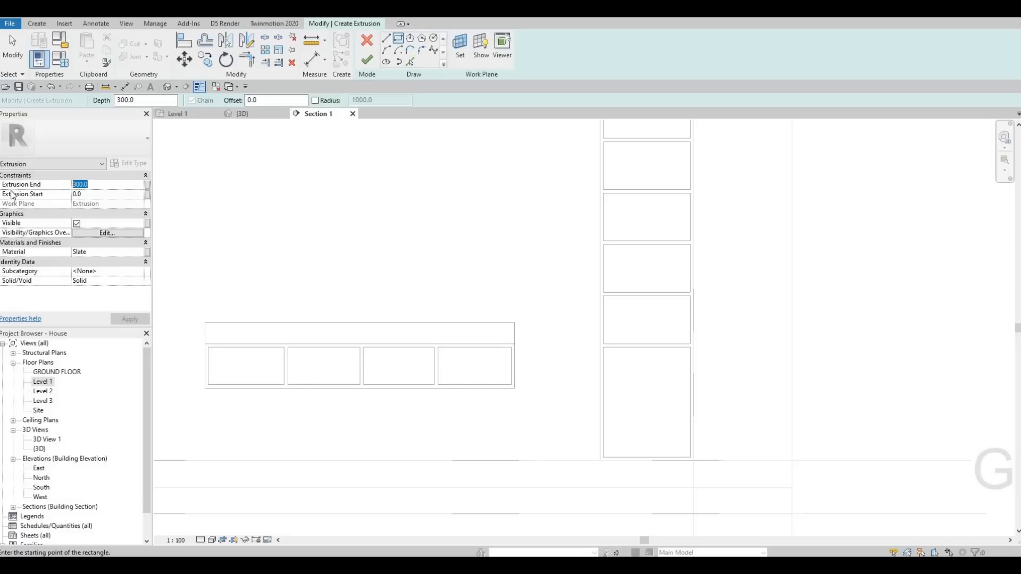
{"action": "type", "text": "10"}
{"action": "key", "text": "Return"}
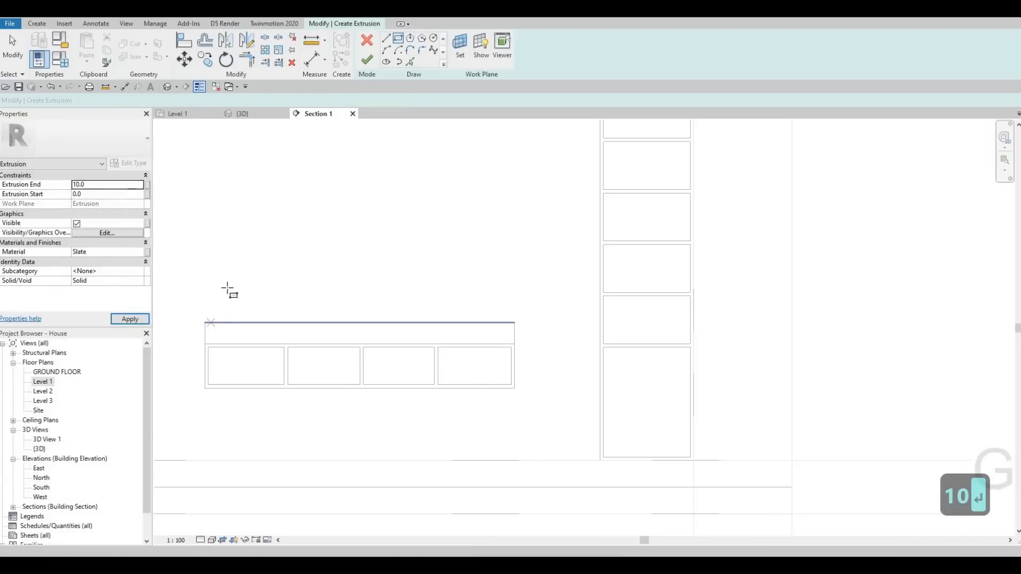
{"action": "left_click", "coordinate": [205, 322]}
{"action": "middle_click_drag", "start_coordinate": [266, 240], "coordinate": [273, 366]}
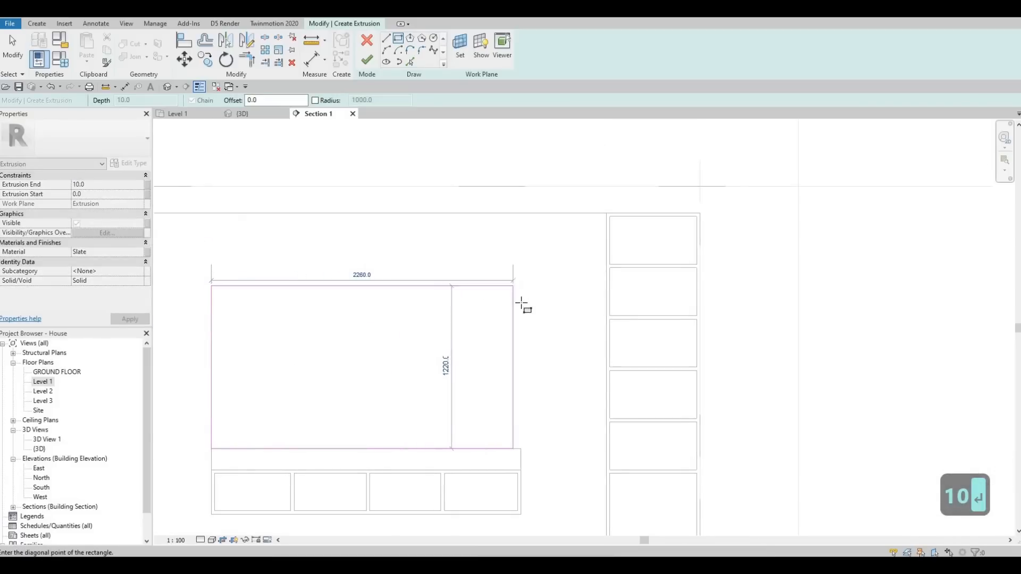
{"action": "left_click", "coordinate": [522, 302]}
{"action": "key", "text": "Escape"}
{"action": "scroll", "coordinate": [455, 271], "scroll_direction": "down", "scroll_amount": 2}
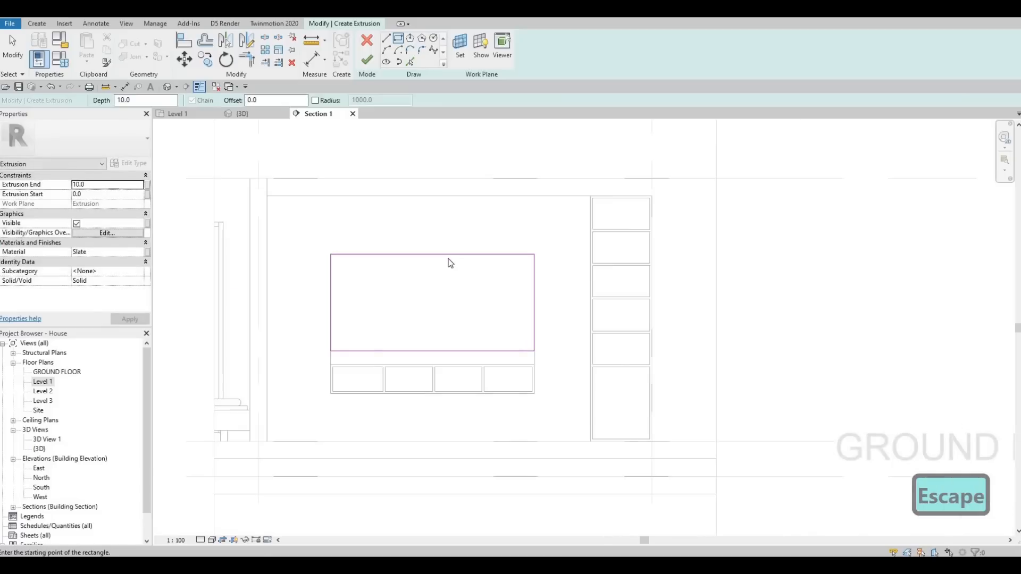
{"action": "key", "text": "Escape"}
{"action": "key", "text": "Escape"}
Nudge the sketched rectangle's top edge upward until the rectangle is 1280 mm tall.
{"action": "left_click", "coordinate": [447, 254]}
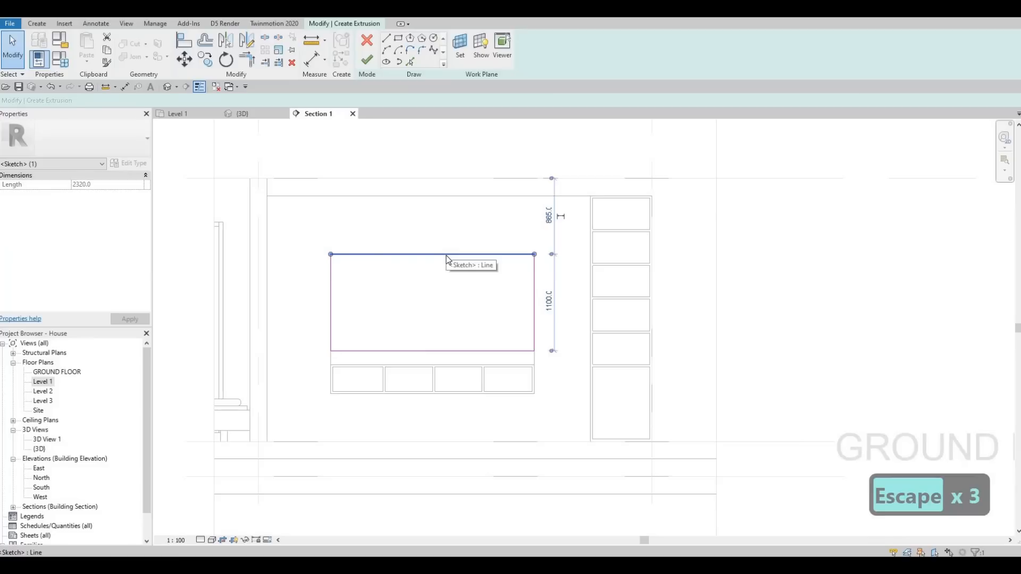
{"action": "key", "text": "Up"}
{"action": "key", "text": "Up"}
{"action": "key", "text": "Up"}
{"action": "key", "text": "Up"}
{"action": "key", "text": "Up"}
{"action": "key", "text": "Up"}
{"action": "key", "text": "Up"}
{"action": "key", "text": "Up"}
{"action": "key", "text": "Up"}
{"action": "key", "text": "Escape"}
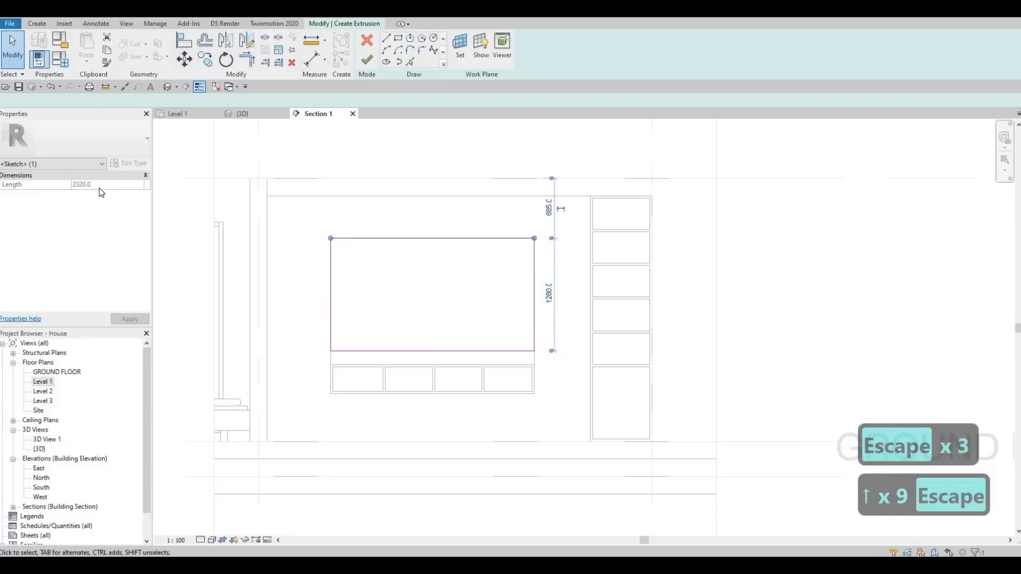
Set the slate back panel's extrusion end to 100 mm and finish its sketch.
{"action": "left_click", "coordinate": [101, 184]}
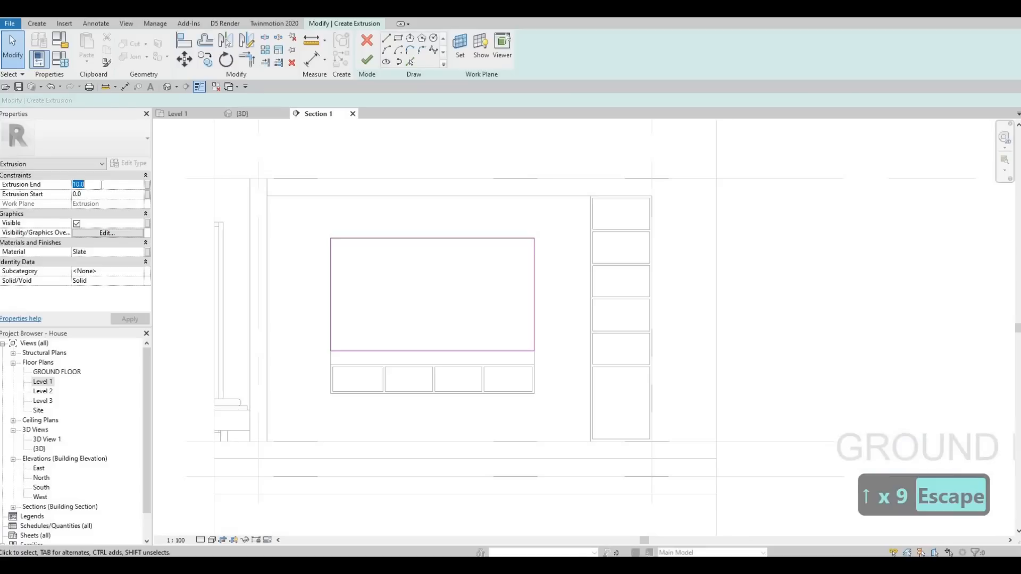
{"action": "type", "text": "100"}
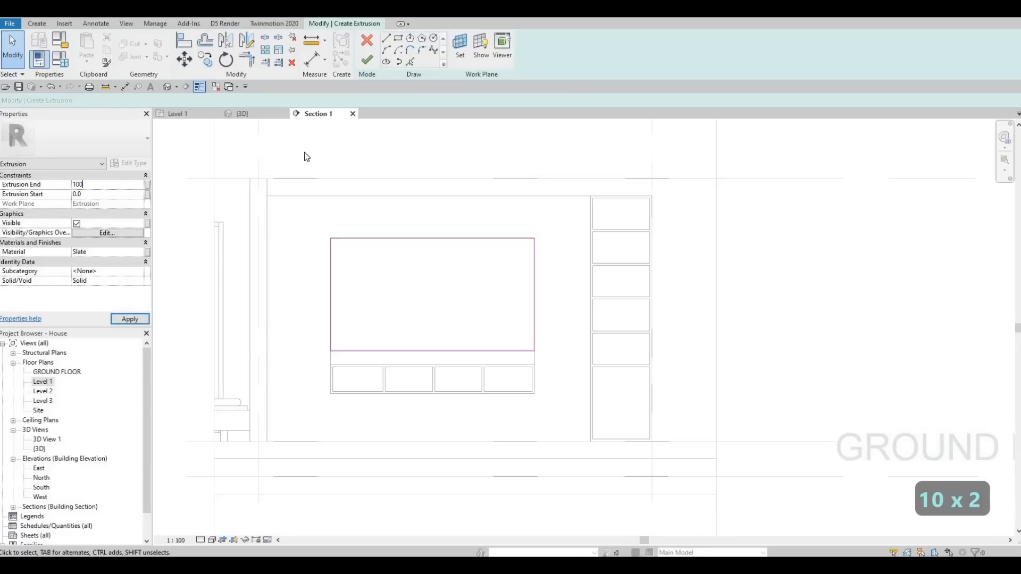
{"action": "left_click", "coordinate": [367, 59]}
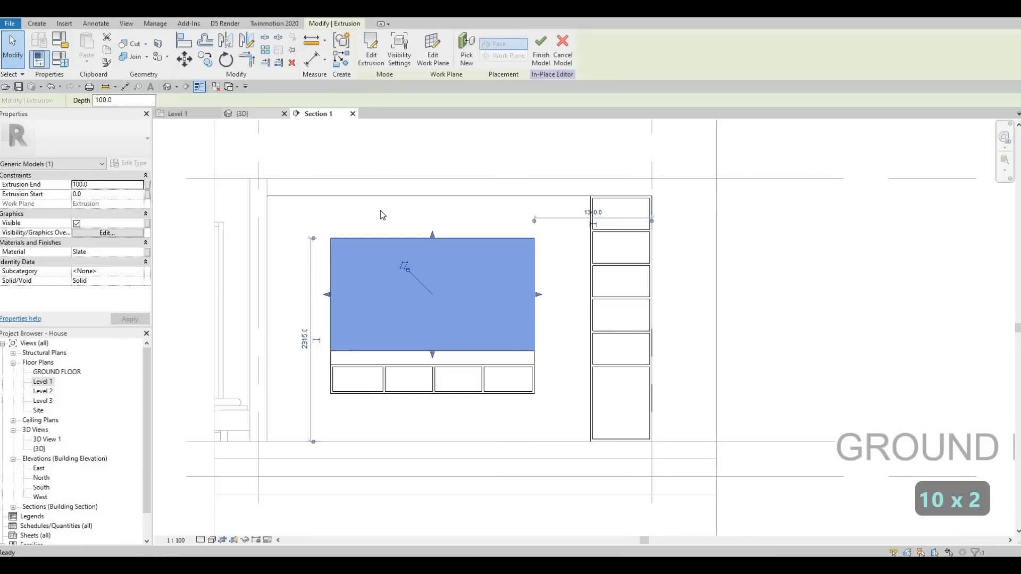
Examine the slate back panel above the cabinet from several angles in the 3D view.
{"action": "left_click", "coordinate": [242, 113]}
{"action": "middle_click_drag", "start_coordinate": [418, 296], "coordinate": [381, 242], "text": "shift"}
{"action": "key", "text": "Escape"}
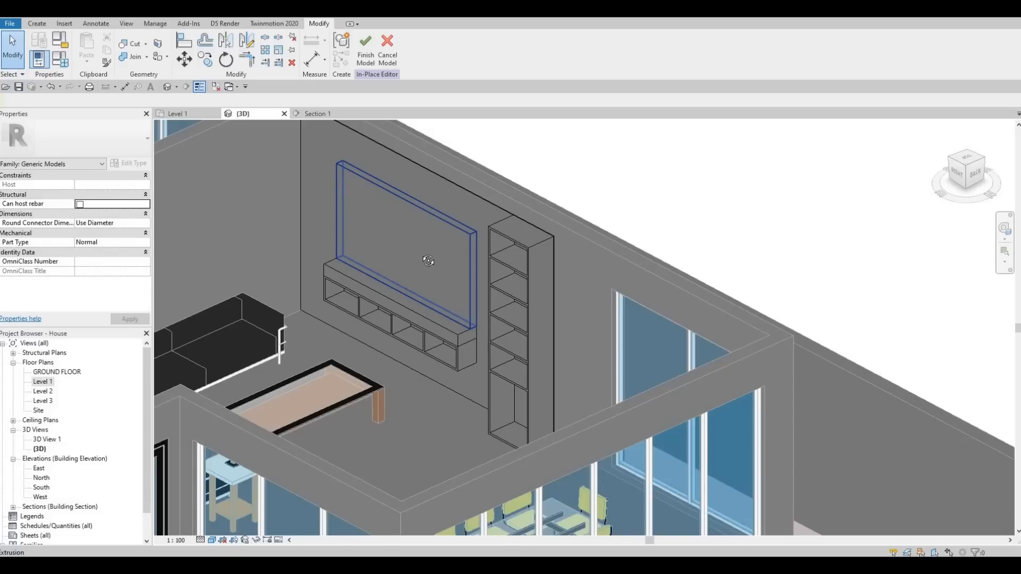
{"action": "middle_click_drag", "start_coordinate": [504, 253], "coordinate": [405, 167], "text": "shift"}
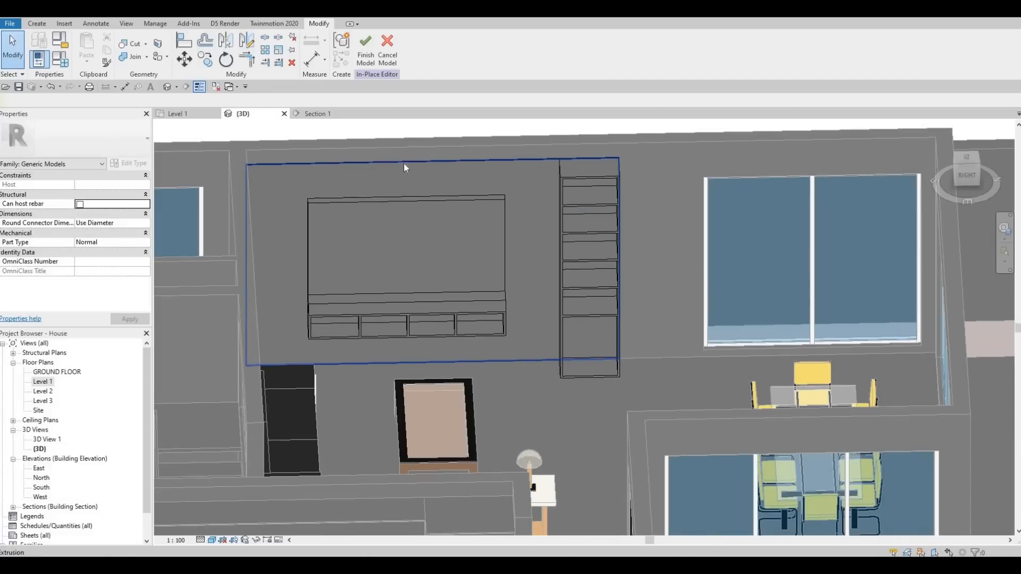
{"action": "middle_click_drag", "start_coordinate": [286, 172], "coordinate": [284, 146], "text": "shift"}
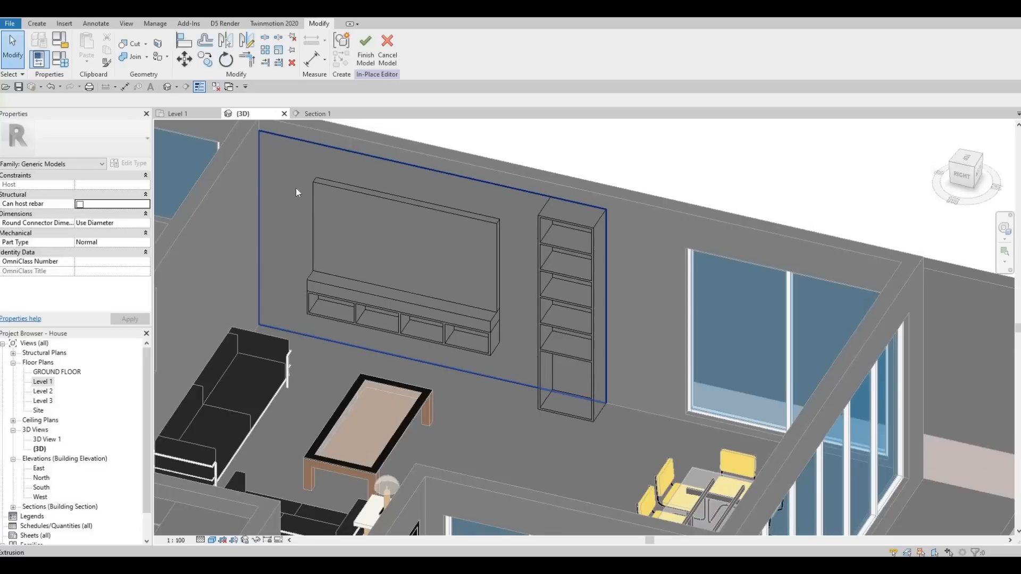
{"action": "middle_click_drag", "start_coordinate": [273, 188], "coordinate": [296, 184], "text": "shift"}
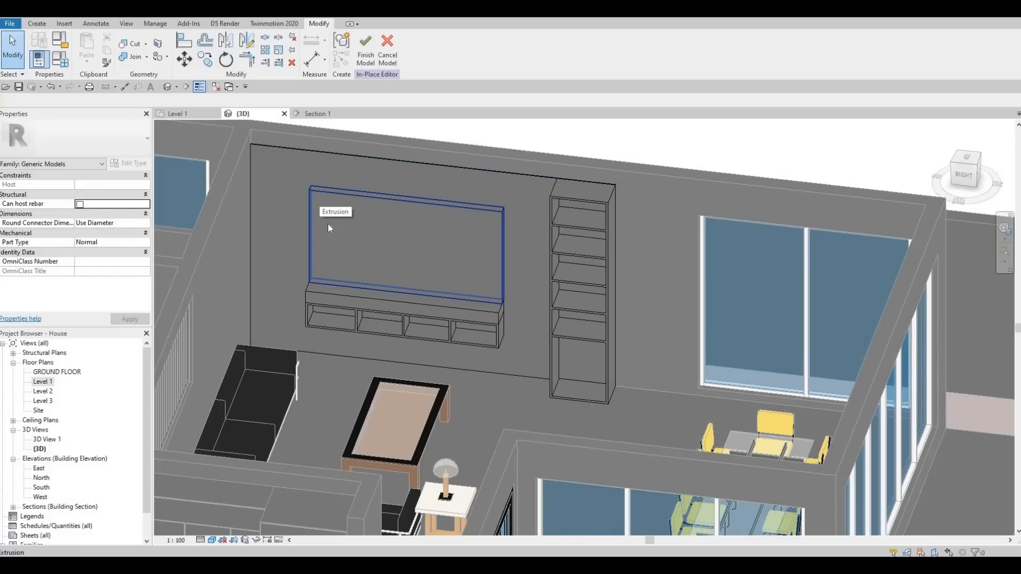
{"action": "key", "text": "Escape"}
{"action": "middle_click_drag", "start_coordinate": [266, 271], "coordinate": [88, 412], "text": "shift"}
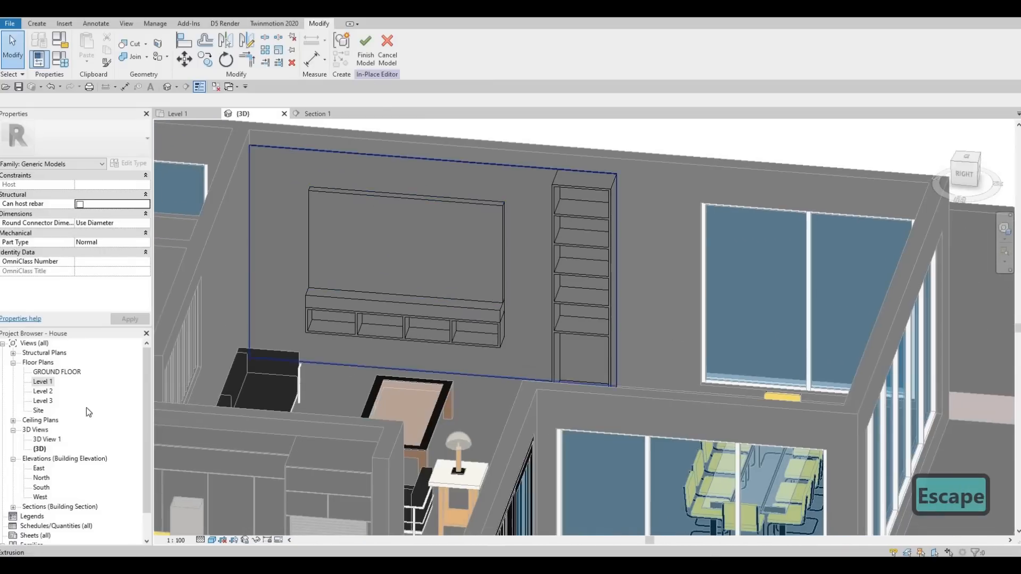
Start a new extrusion in the Level 1 floor plan.
{"action": "double_click", "coordinate": [48, 382]}
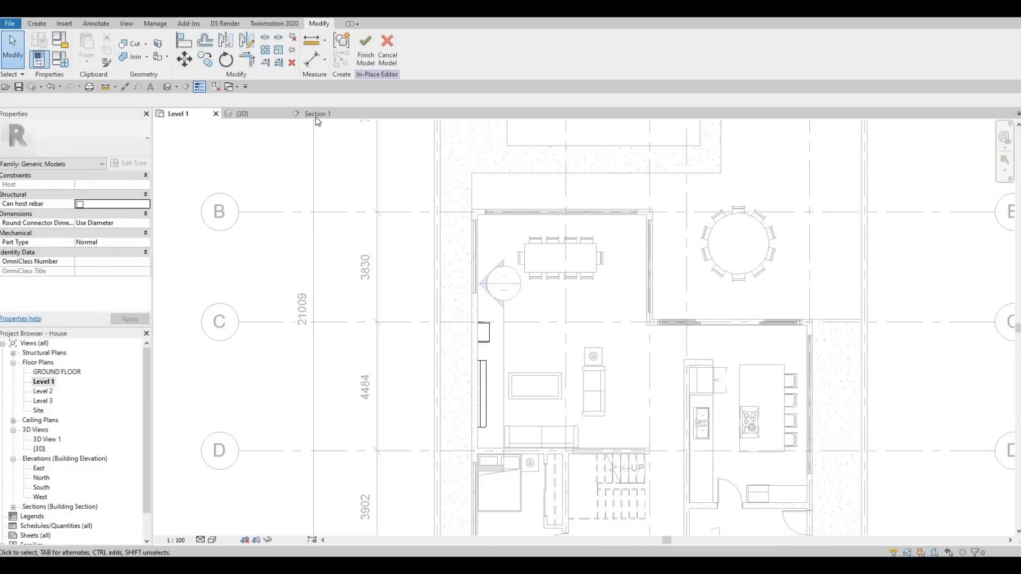
{"action": "key", "text": "ctrl+Tab"}
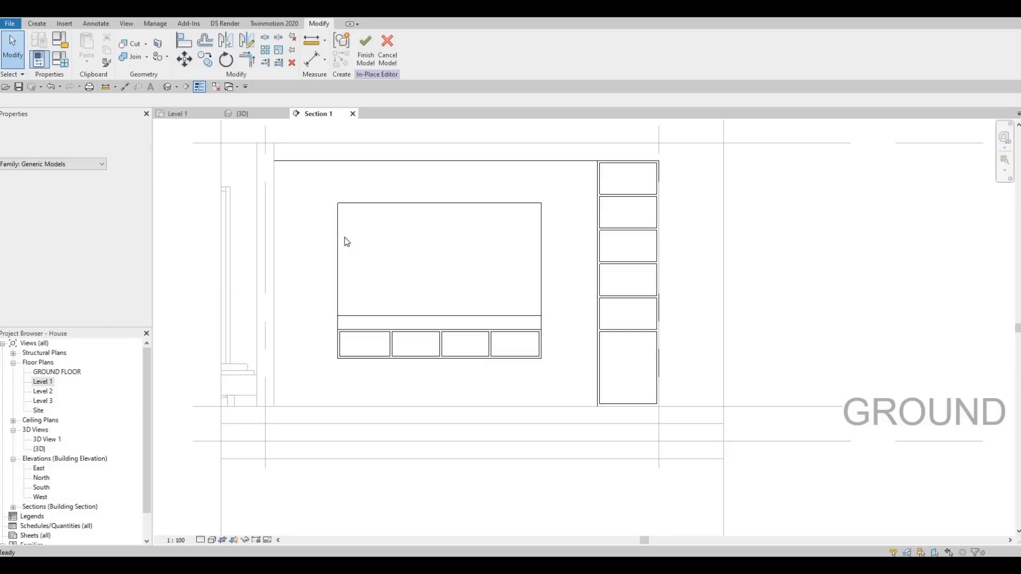
{"action": "key", "text": "Escape"}
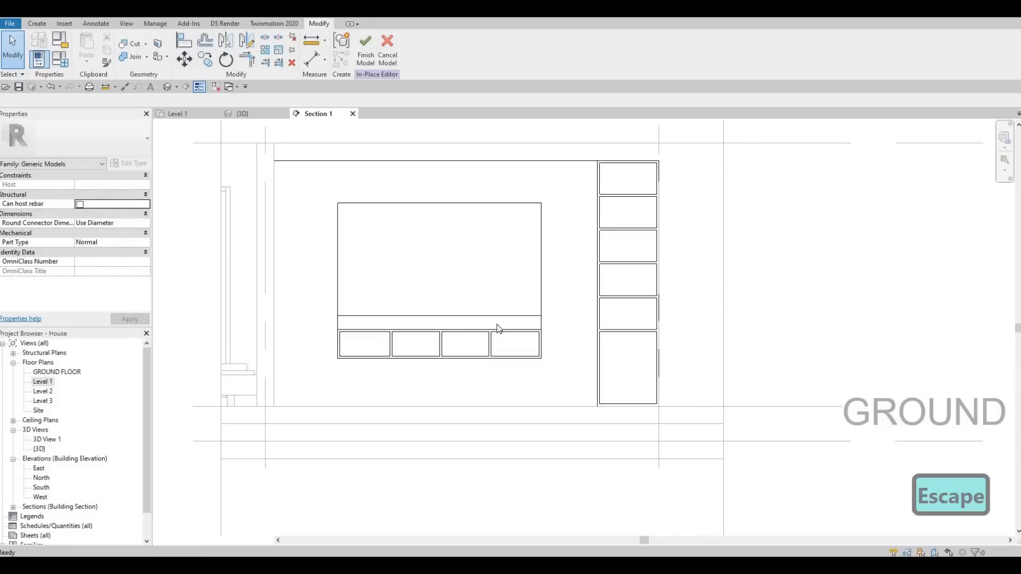
{"action": "key", "text": "ctrl+Tab"}
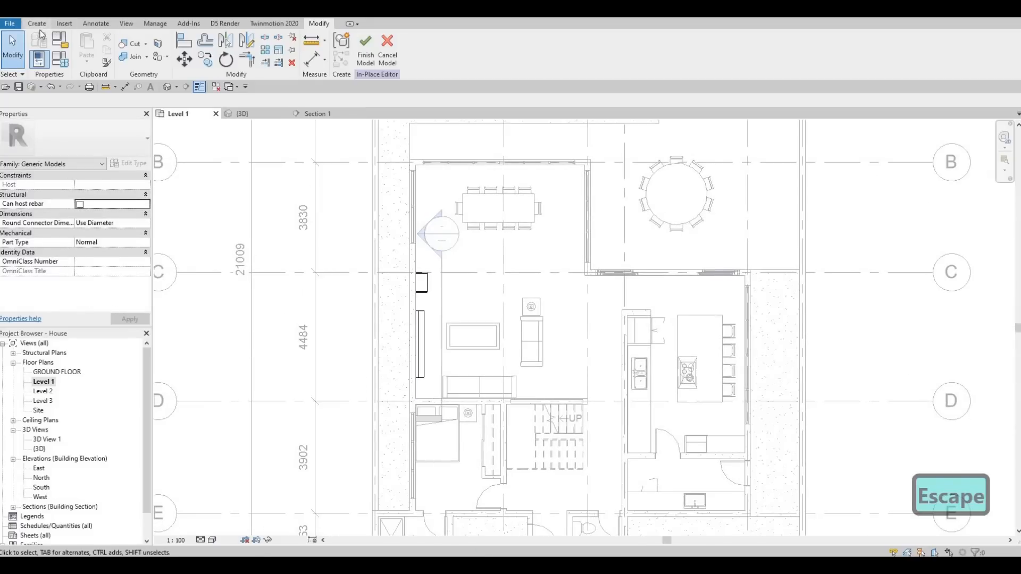
{"action": "left_click", "coordinate": [37, 23]}
{"action": "left_click", "coordinate": [87, 49]}
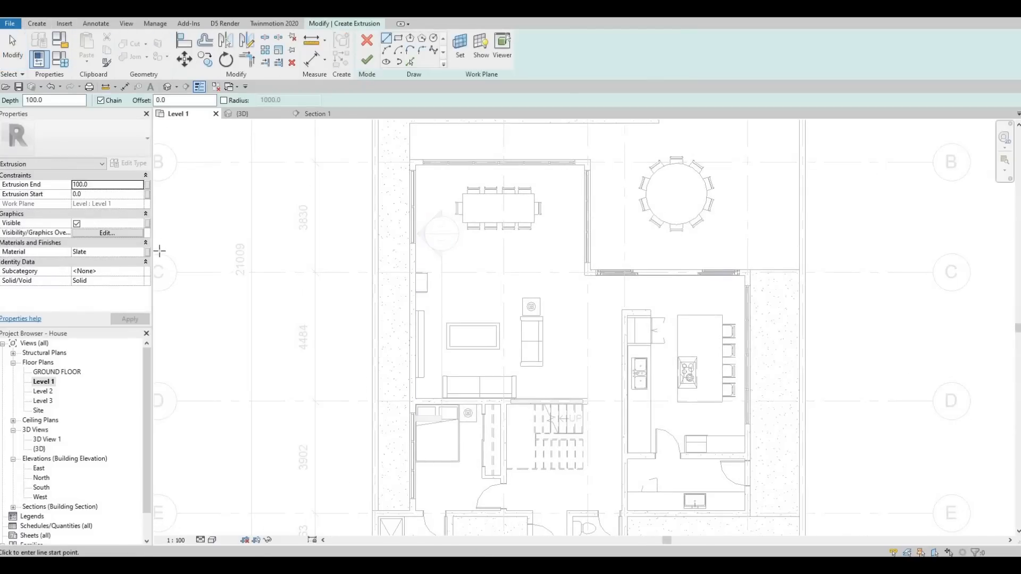
Assign MDF Medium Density Fiberboard from the Wood category of the AEC Materials library to the new extrusion.
{"action": "left_click", "coordinate": [141, 254]}
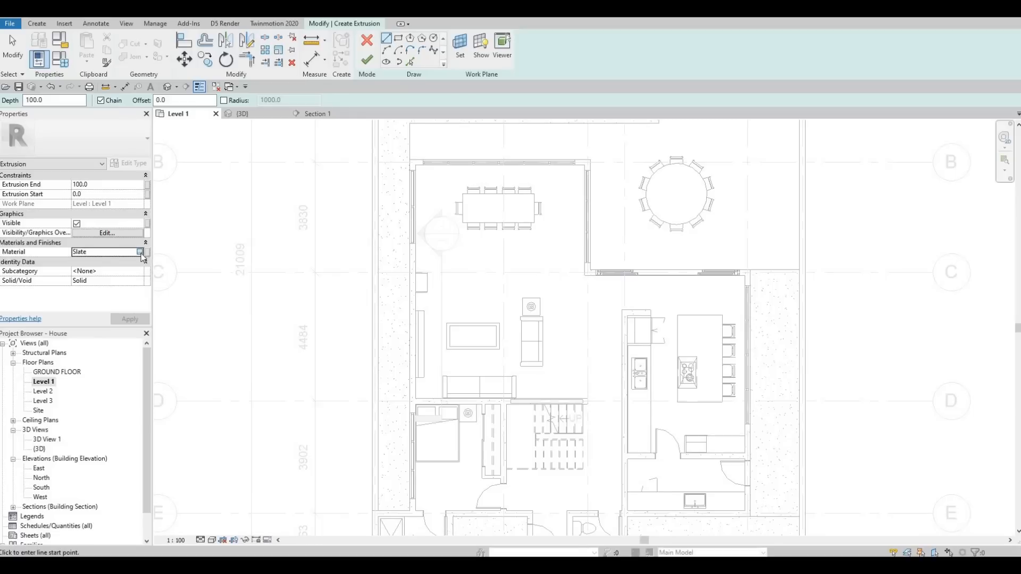
{"action": "scroll", "coordinate": [293, 225], "scroll_direction": "down", "scroll_amount": 8}
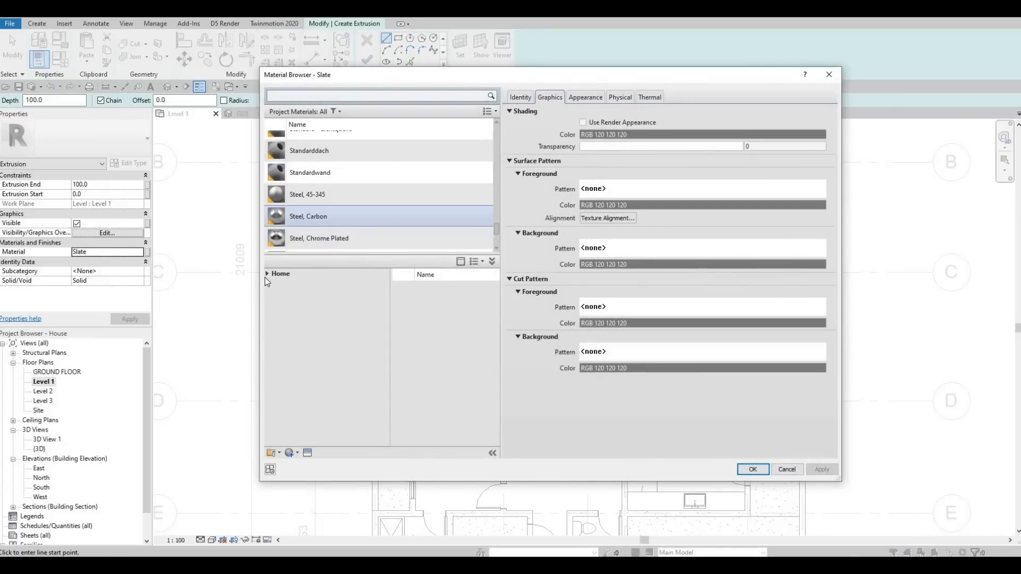
{"action": "left_click", "coordinate": [266, 275]}
{"action": "left_click", "coordinate": [271, 294]}
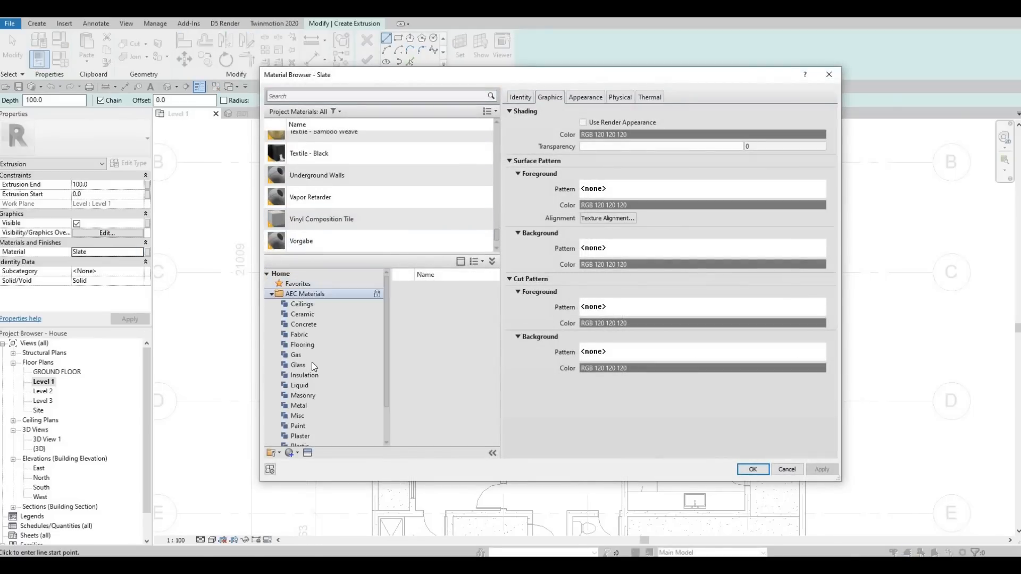
{"action": "scroll", "coordinate": [314, 375], "scroll_direction": "down", "scroll_amount": 2}
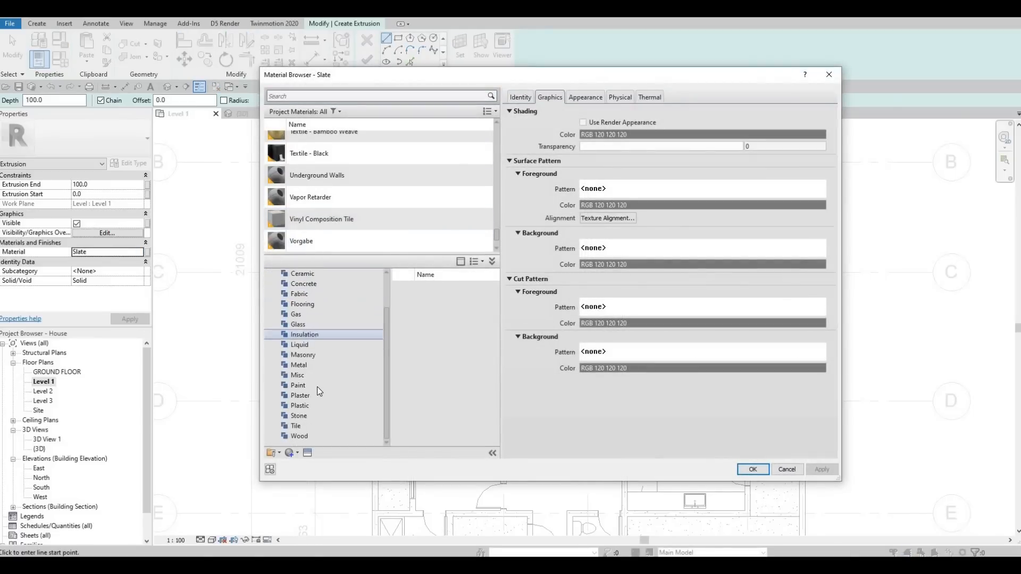
{"action": "left_click", "coordinate": [310, 435]}
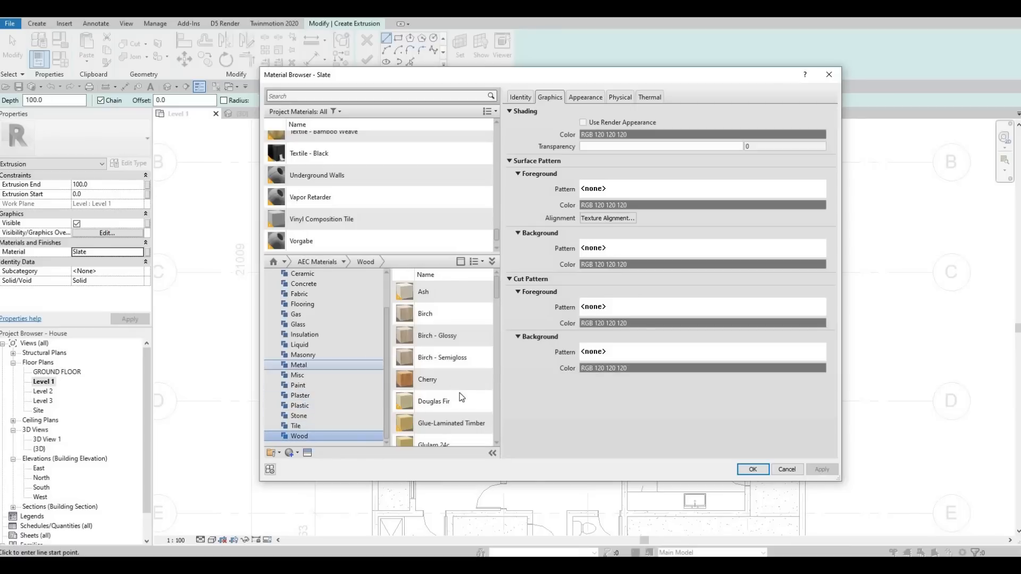
{"action": "scroll", "coordinate": [461, 399], "scroll_direction": "down", "scroll_amount": 4}
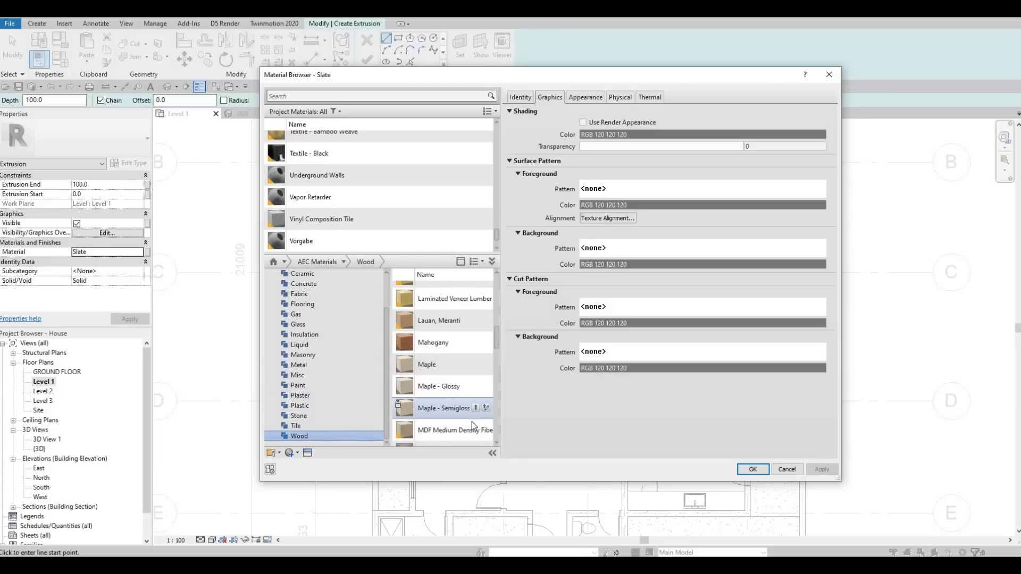
{"action": "left_click", "coordinate": [476, 430]}
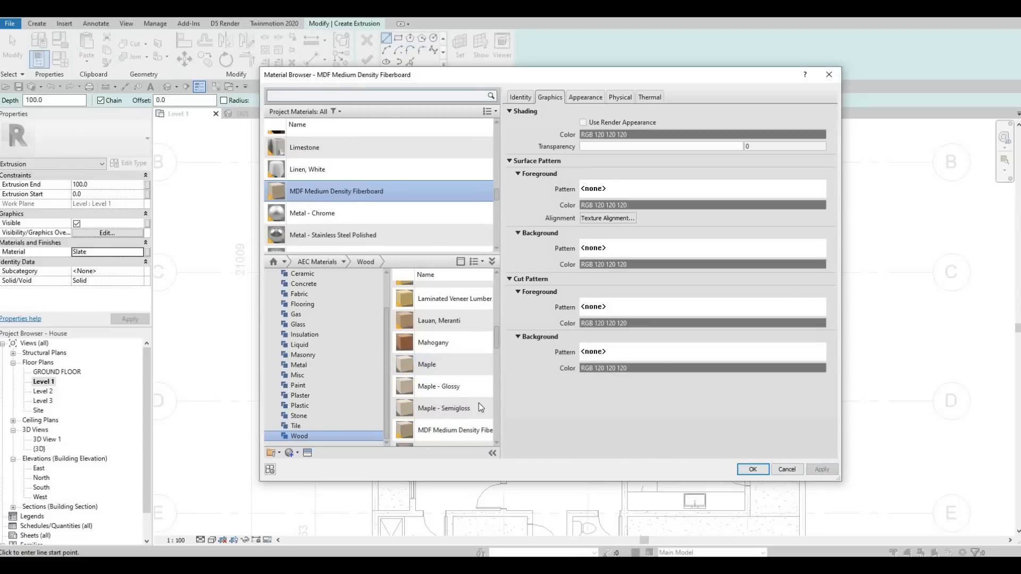
{"action": "left_click", "coordinate": [752, 469]}
Sketch a narrow rectangle about 640 mm long against the wood panel, spanning the gap between the shelving unit and the cabinet.
{"action": "scroll", "coordinate": [478, 383], "scroll_direction": "up", "scroll_amount": 5}
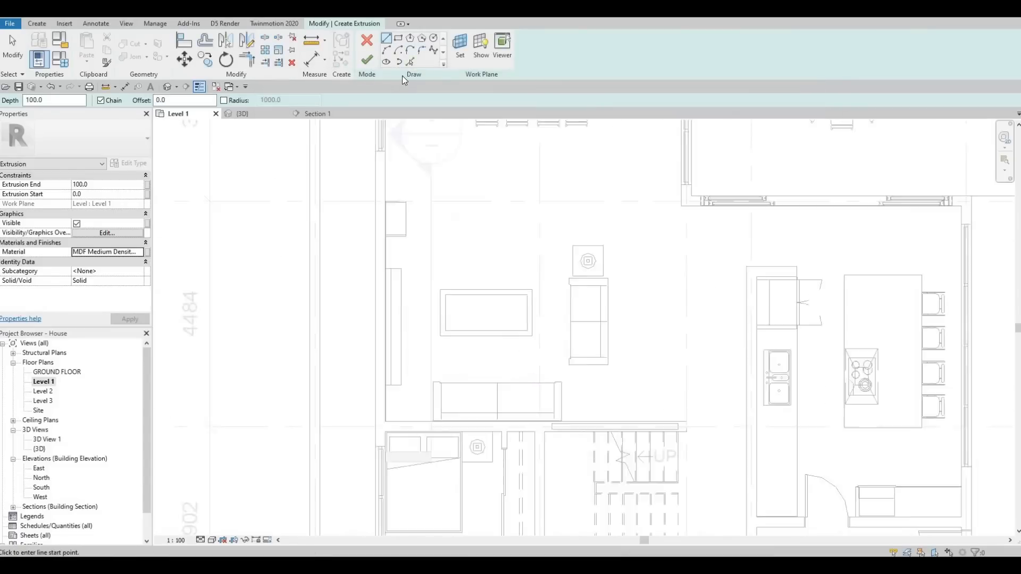
{"action": "left_click", "coordinate": [399, 39]}
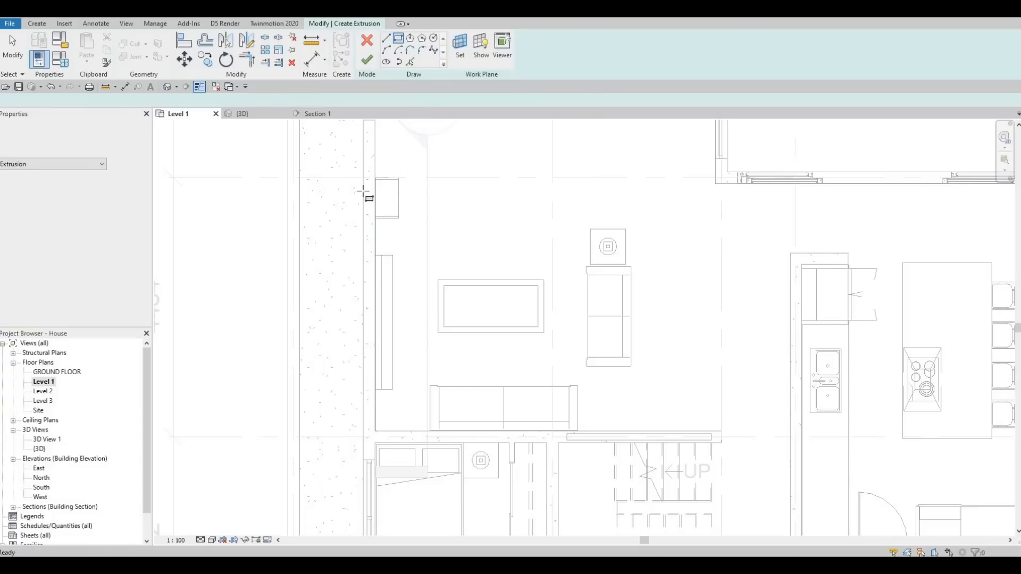
{"action": "scroll", "coordinate": [381, 234], "scroll_direction": "up", "scroll_amount": 2}
{"action": "scroll", "coordinate": [378, 236], "scroll_direction": "up", "scroll_amount": 1}
{"action": "left_click", "coordinate": [384, 231]}
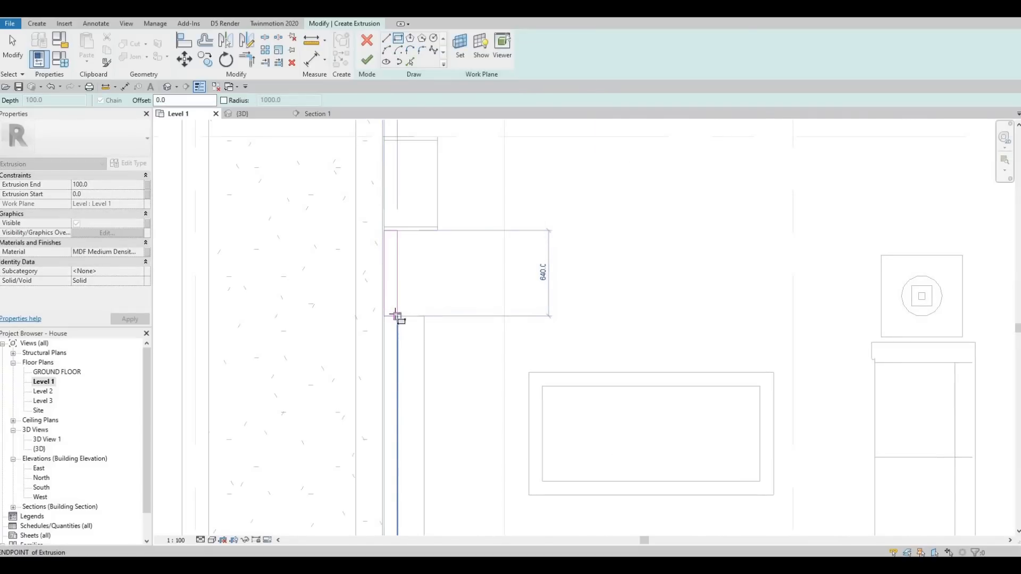
{"action": "left_click", "coordinate": [388, 320]}
{"action": "scroll", "coordinate": [382, 268], "scroll_direction": "down", "scroll_amount": 2}
{"action": "middle_click_drag", "start_coordinate": [385, 472], "coordinate": [409, 262]}
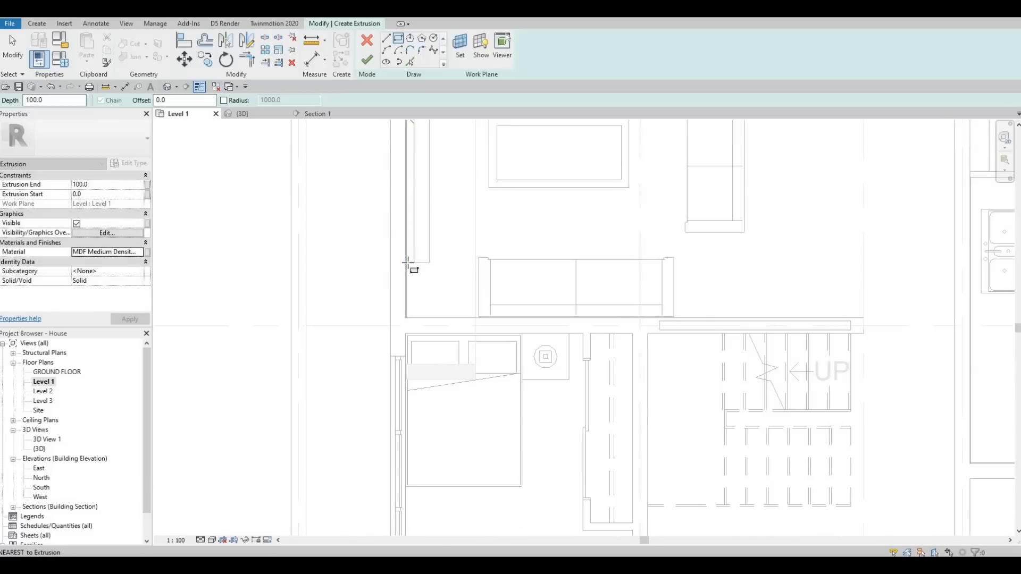
Sketch a narrow rectangle about 724 mm long against the wall, from the low cabinet's end down to the interior wall face.
{"action": "left_click", "coordinate": [413, 313]}
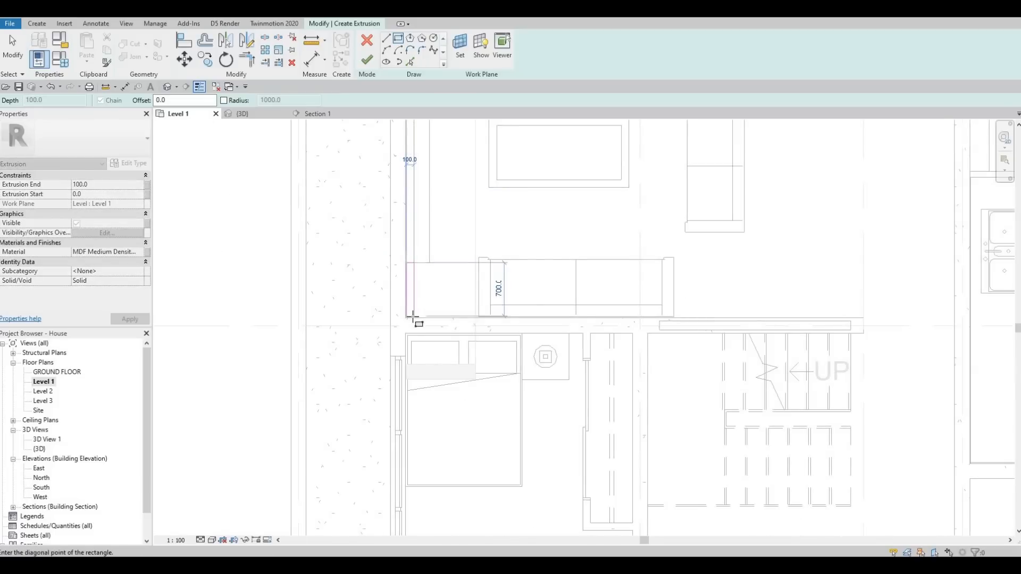
{"action": "scroll", "coordinate": [417, 292], "scroll_direction": "up", "scroll_amount": 4}
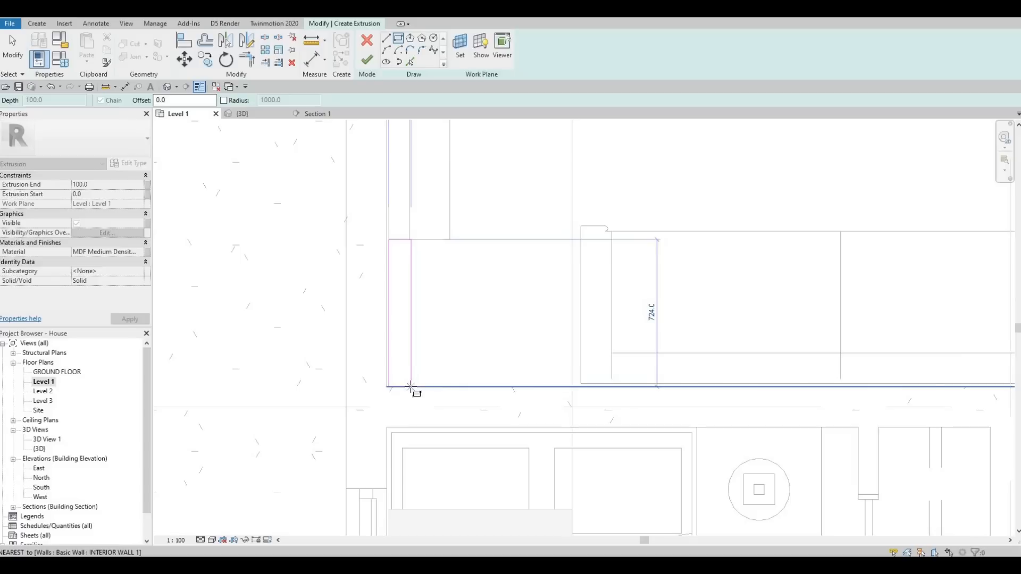
{"action": "key", "text": "Escape"}
{"action": "key", "text": "Escape"}
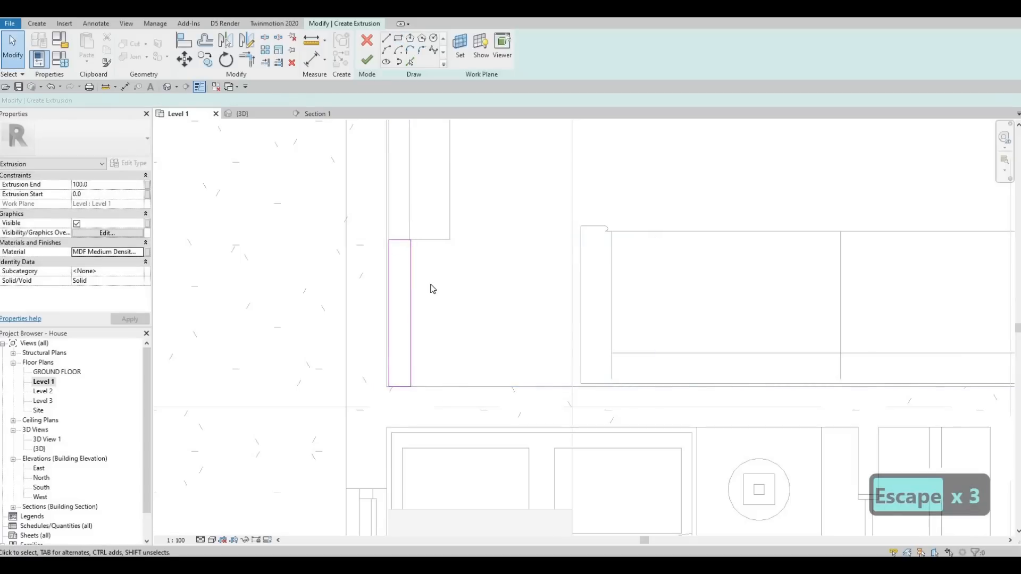
Align the rectangle's long edge on the room side with the cabinet's inner line and finish the extrusion.
{"action": "key", "text": "a"}
{"action": "key", "text": "l"}
{"action": "scroll", "coordinate": [415, 244], "scroll_direction": "up", "scroll_amount": 1}
{"action": "left_click", "coordinate": [409, 254]}
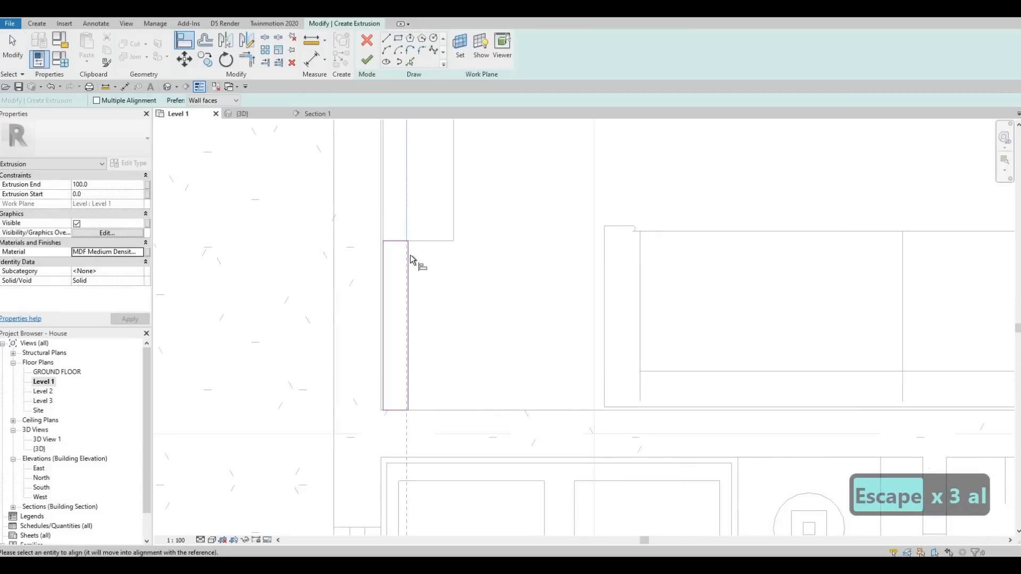
{"action": "left_click", "coordinate": [410, 254]}
{"action": "key", "text": "Escape"}
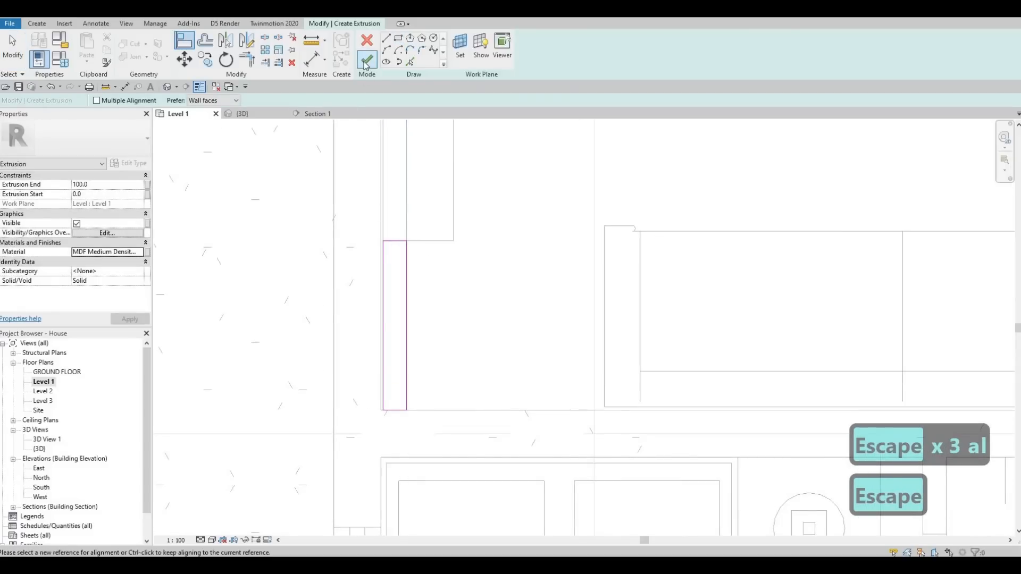
{"action": "left_click", "coordinate": [366, 62]}
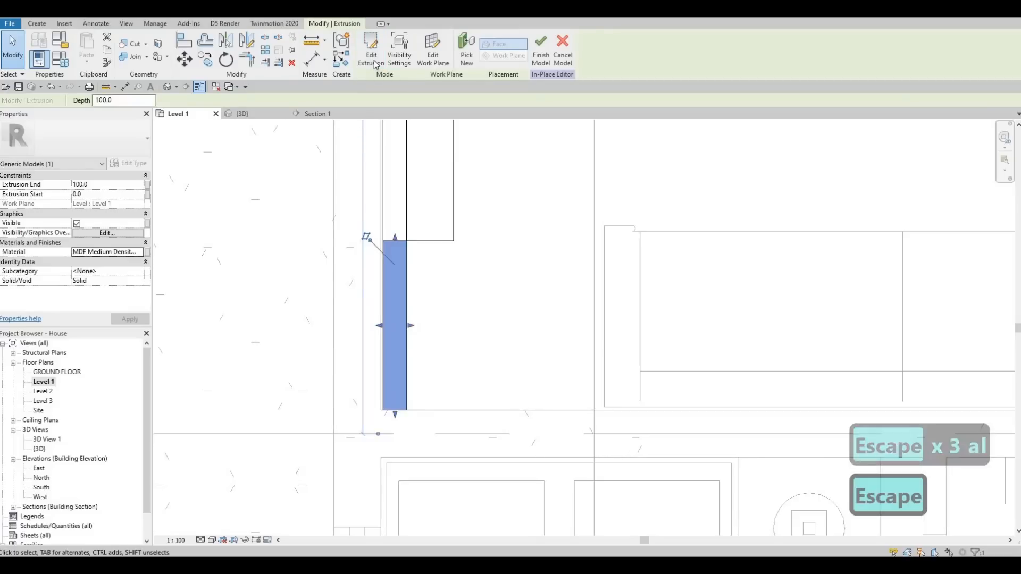
Reopen the extrusion's sketch and draw a small rectangle about 80 x 75 mm near the upper end of the upper strip.
{"action": "left_click", "coordinate": [374, 62]}
{"action": "scroll", "coordinate": [383, 282], "scroll_direction": "down", "scroll_amount": 5}
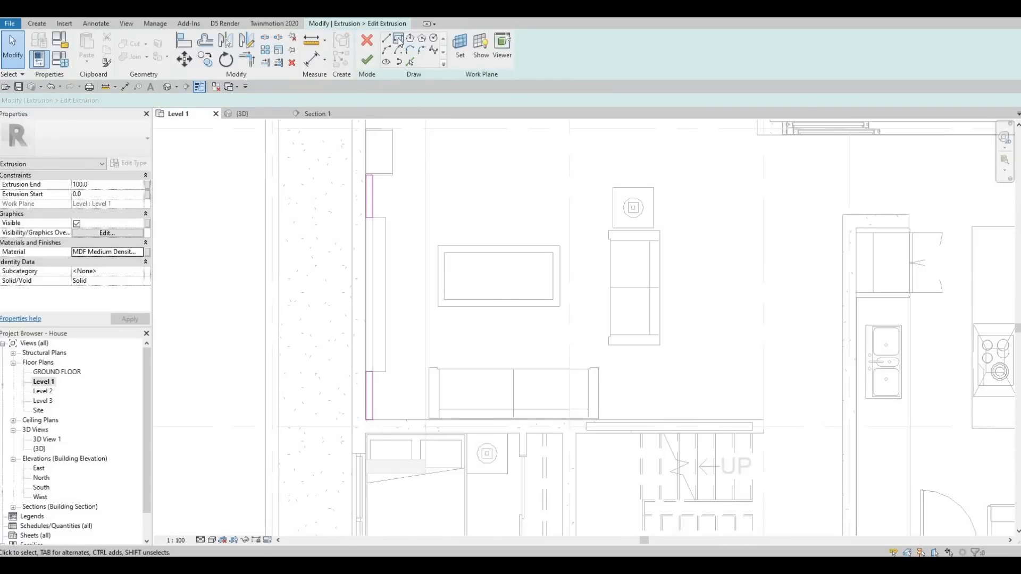
{"action": "scroll", "coordinate": [378, 185], "scroll_direction": "up", "scroll_amount": 4}
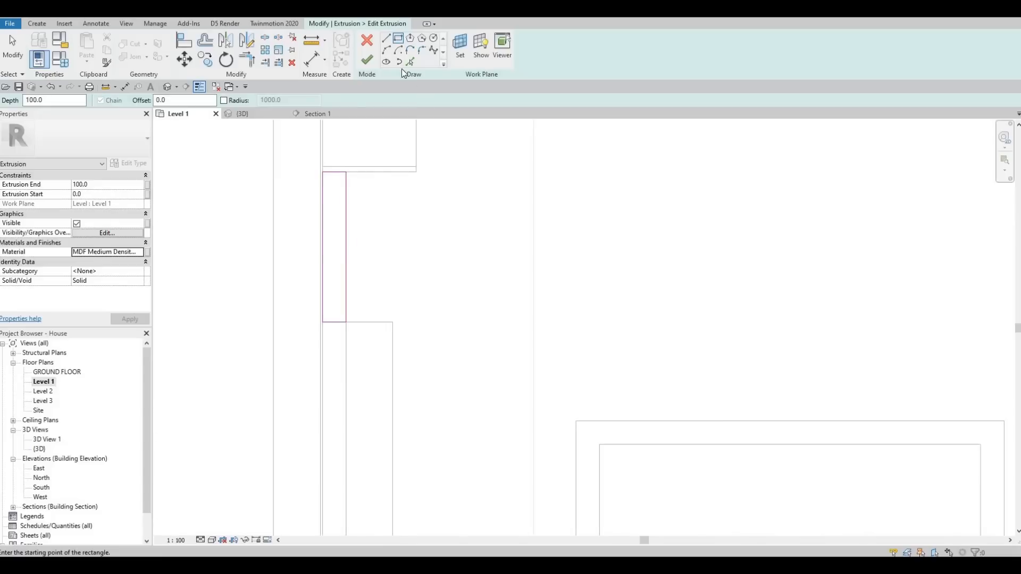
{"action": "left_click", "coordinate": [395, 41]}
{"action": "scroll", "coordinate": [356, 181], "scroll_direction": "up", "scroll_amount": 1}
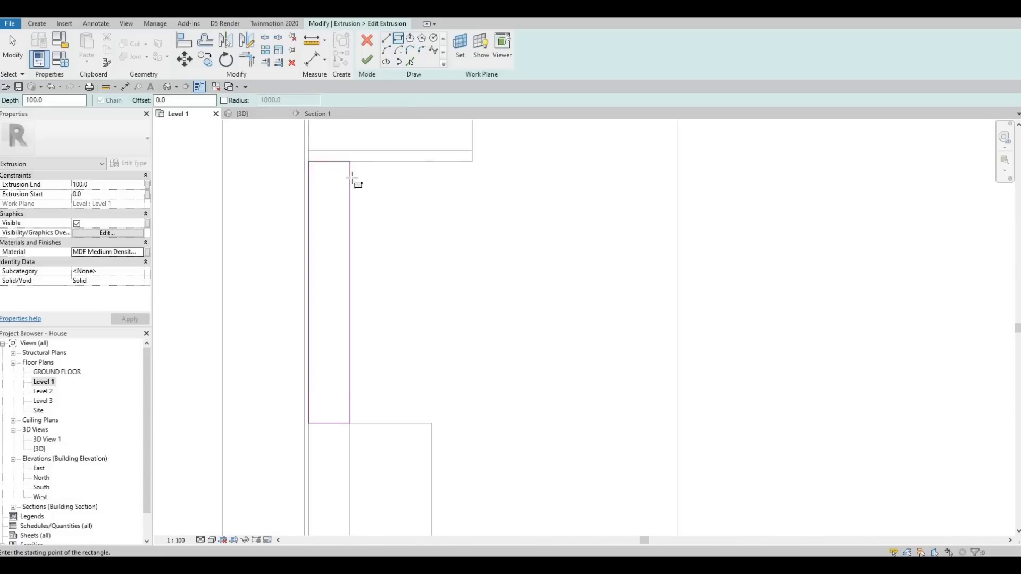
{"action": "left_click", "coordinate": [317, 209]}
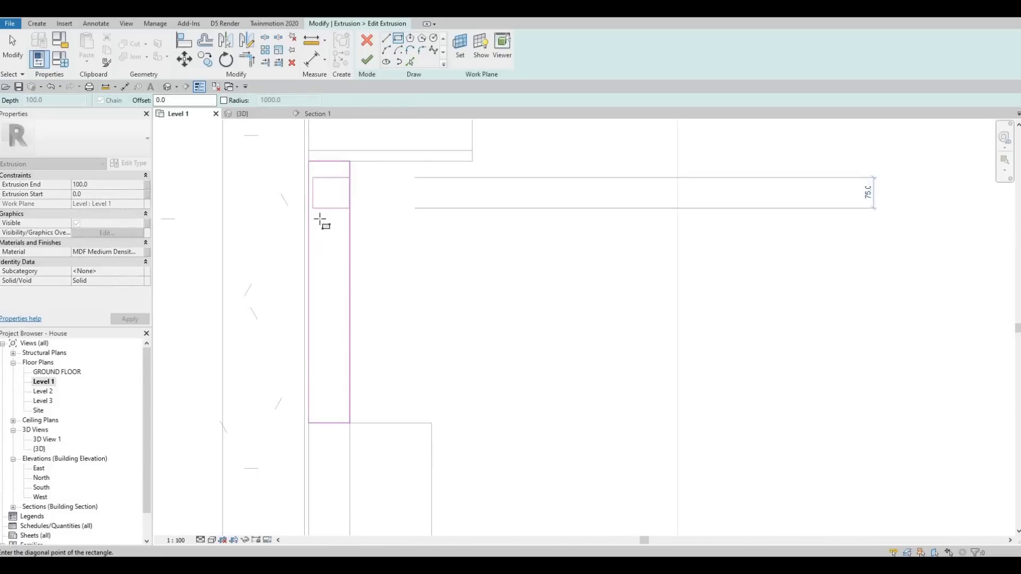
{"action": "key", "text": "Escape"}
{"action": "key", "text": "Escape"}
Delete the small rectangle's edge that overlaps the strip's long side, leaving a three-sided notch.
{"action": "left_click", "coordinate": [349, 194]}
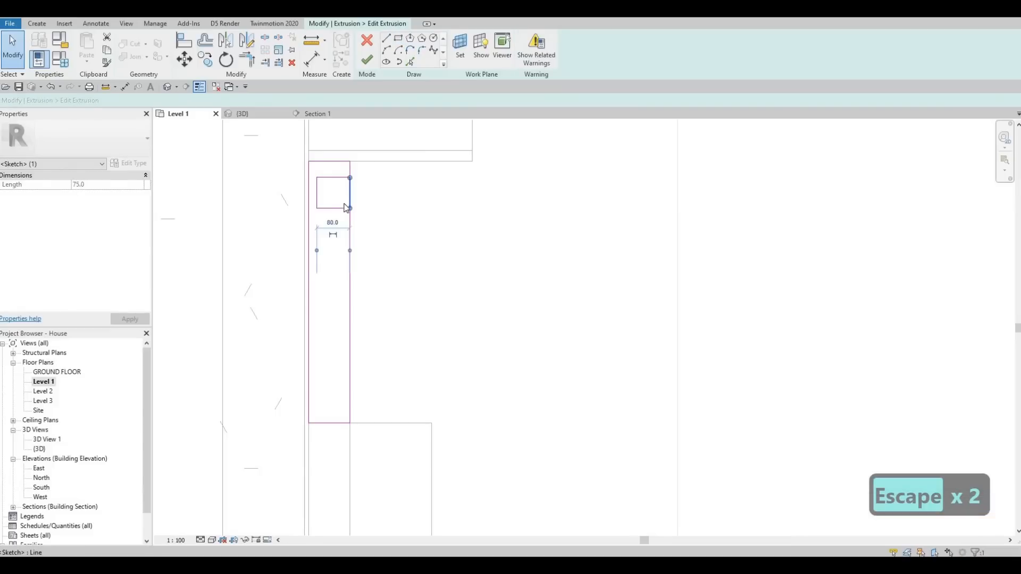
{"action": "key", "text": "Delete"}
{"action": "key", "text": "Escape"}
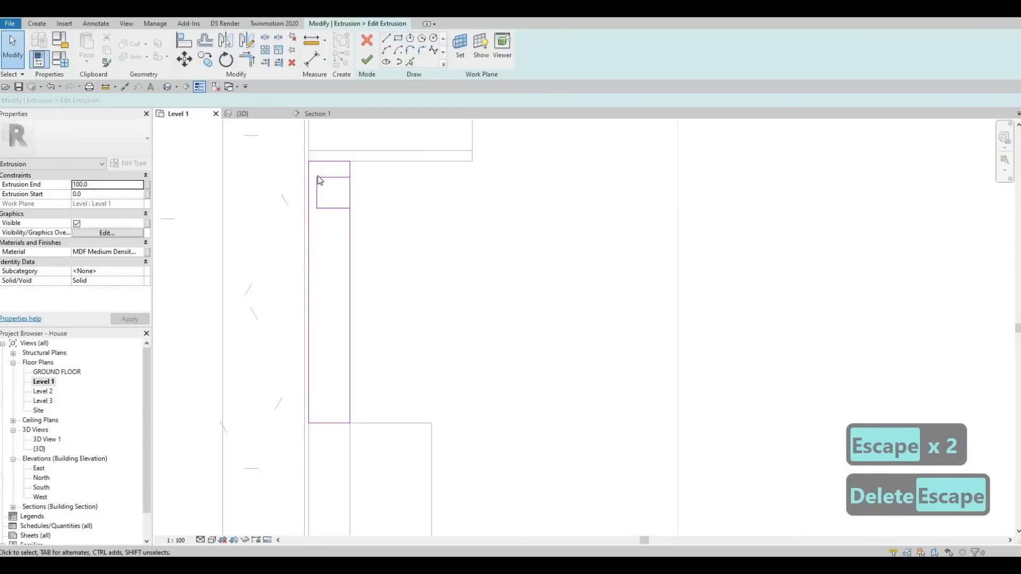
Copy the three-sided notch four times down the upper strip at an equal spacing of about 115 mm.
{"action": "left_click", "coordinate": [317, 180]}
{"action": "left_click_drag", "start_coordinate": [328, 225], "coordinate": [316, 177]}
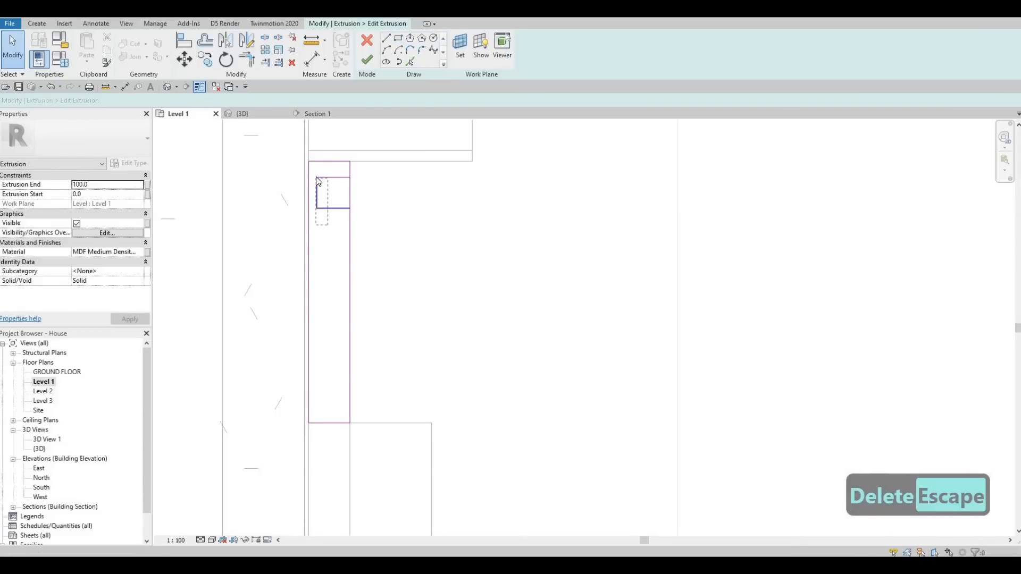
{"action": "key", "text": "c"}
{"action": "key", "text": "o"}
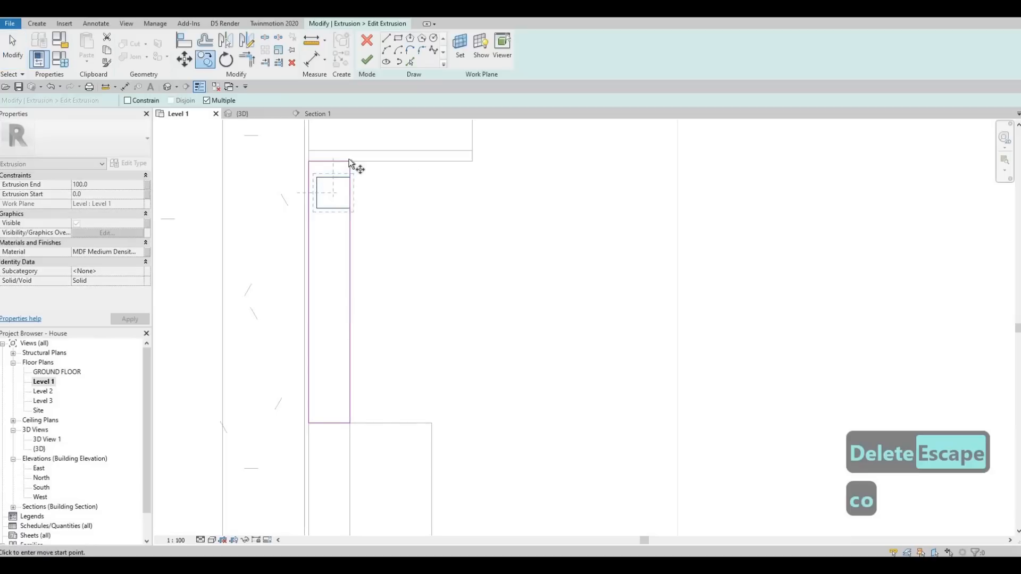
{"action": "scroll", "coordinate": [355, 169], "scroll_direction": "up", "scroll_amount": 1}
{"action": "left_click", "coordinate": [353, 200]}
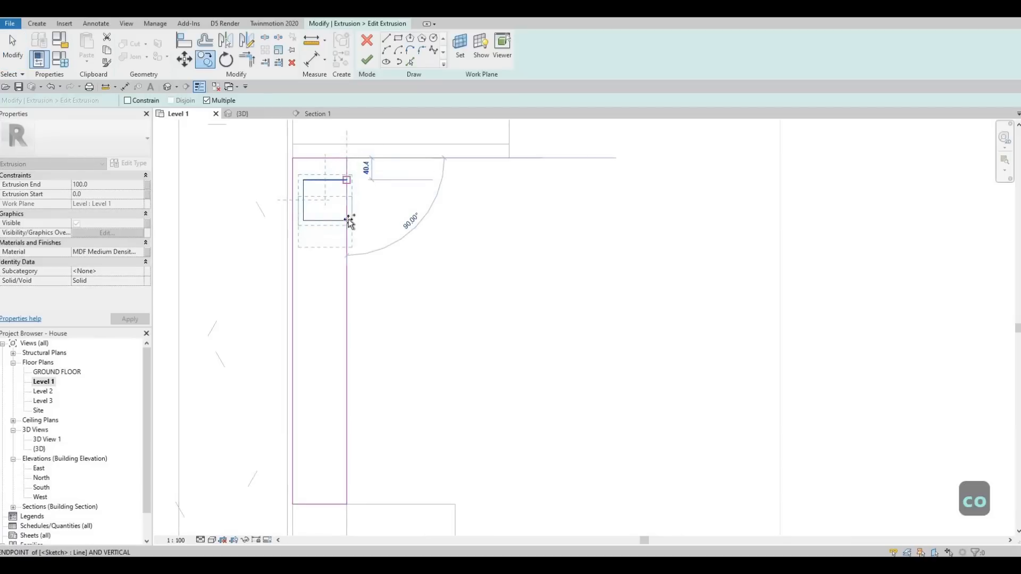
{"action": "left_click", "coordinate": [349, 257]}
{"action": "left_click", "coordinate": [347, 348]}
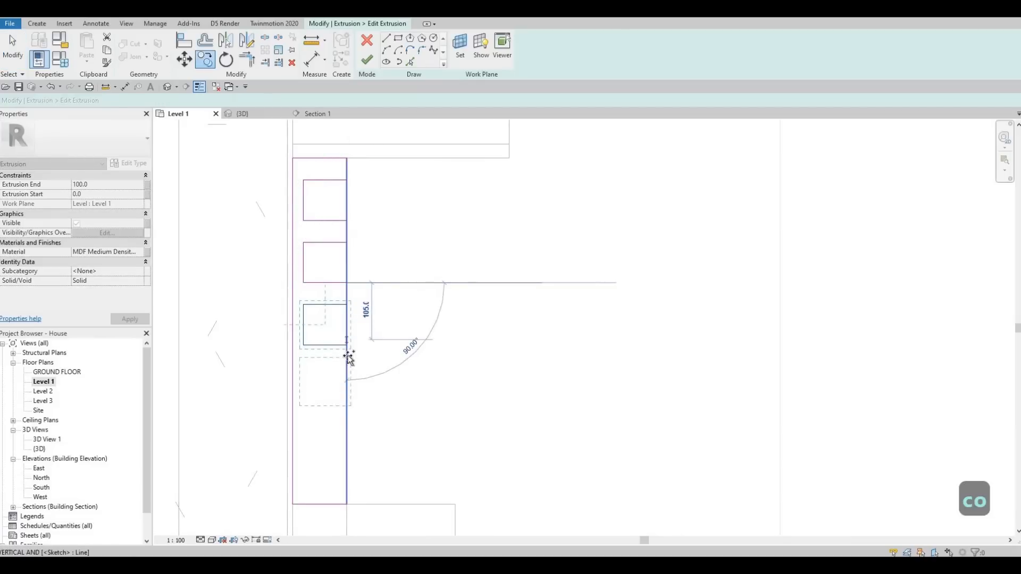
{"action": "left_click", "coordinate": [351, 357]}
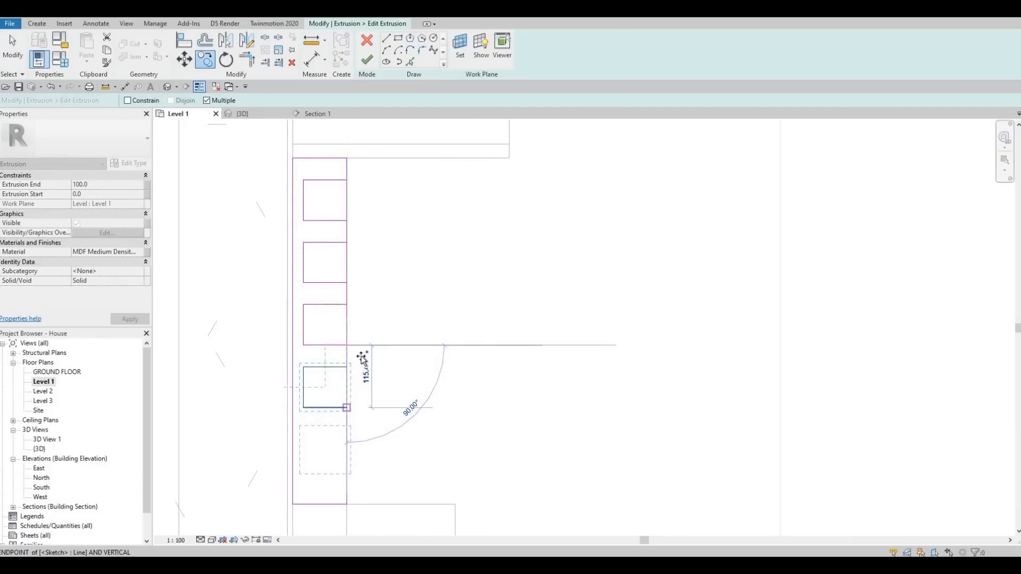
{"action": "left_click", "coordinate": [347, 407]}
{"action": "scroll", "coordinate": [362, 357], "scroll_direction": "down", "scroll_amount": 1}
{"action": "key", "text": "Escape"}
{"action": "key", "text": "Escape"}
{"action": "key", "text": "Escape"}
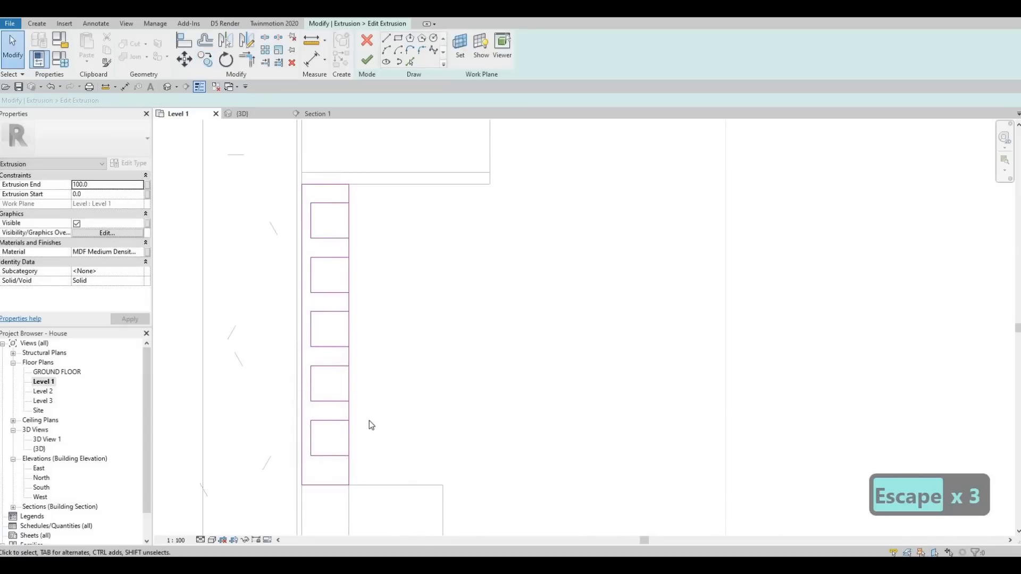
Nudge the five notches down the upper strip until they sit roughly centred between its ends.
{"action": "left_click_drag", "start_coordinate": [306, 195], "coordinate": [369, 461]}
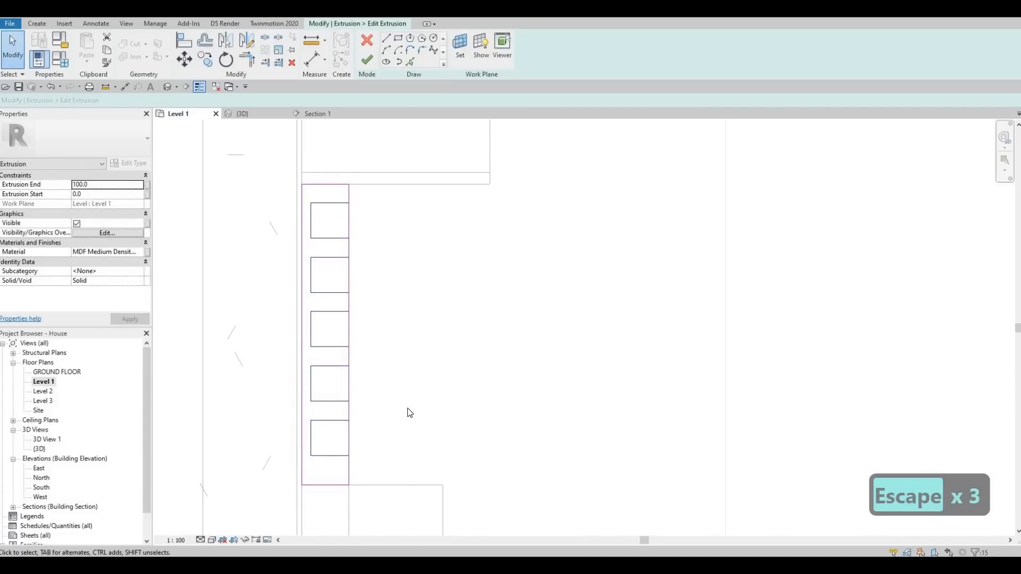
{"action": "key", "text": "Down"}
{"action": "key", "text": "Down"}
{"action": "key", "text": "Down"}
{"action": "key", "text": "Down"}
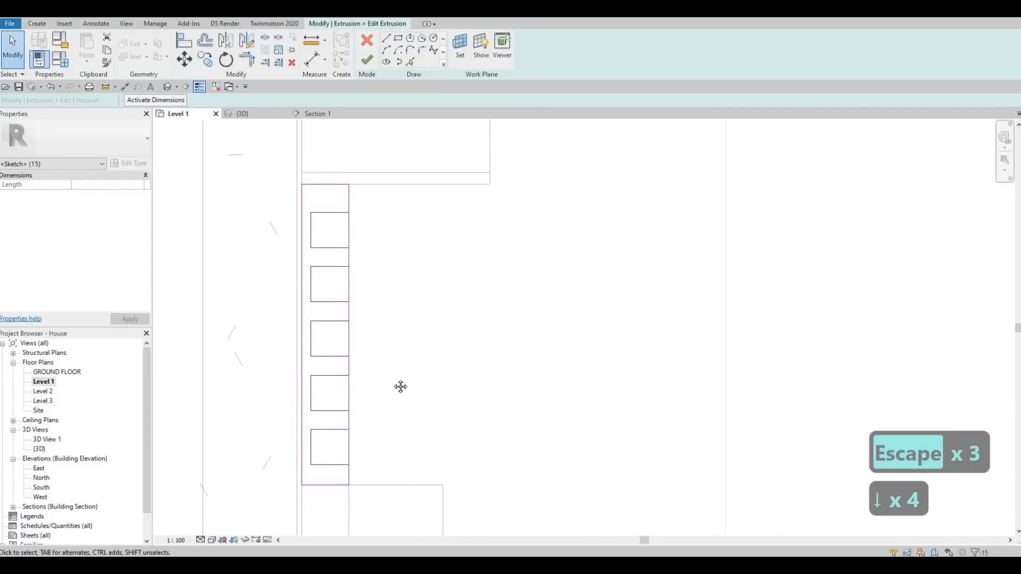
{"action": "middle_click_drag", "start_coordinate": [367, 337], "coordinate": [367, 296]}
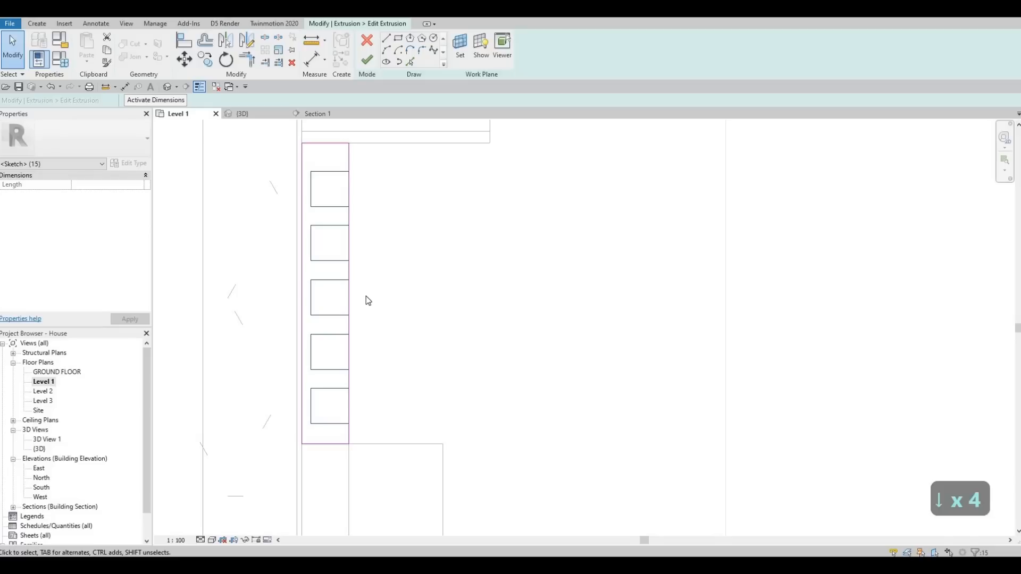
{"action": "key", "text": "Up"}
{"action": "key", "text": "Up"}
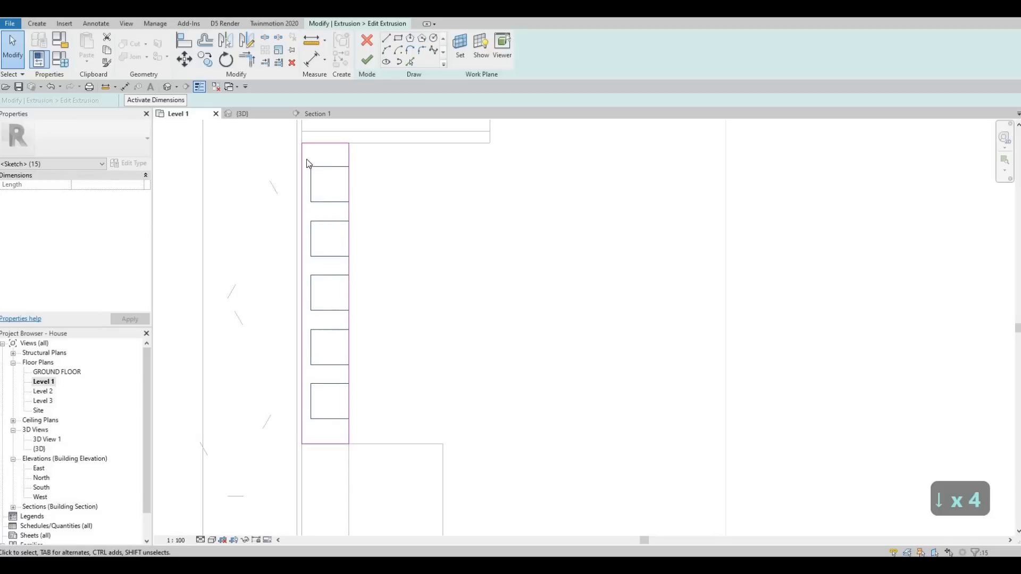
Copy the five notches to the lower strip, using the matching upper corners of the two strips as base and target points.
{"action": "key", "text": "Escape"}
{"action": "key", "text": "Escape"}
{"action": "left_click_drag", "start_coordinate": [307, 159], "coordinate": [386, 427]}
{"action": "key", "text": "c"}
{"action": "key", "text": "o"}
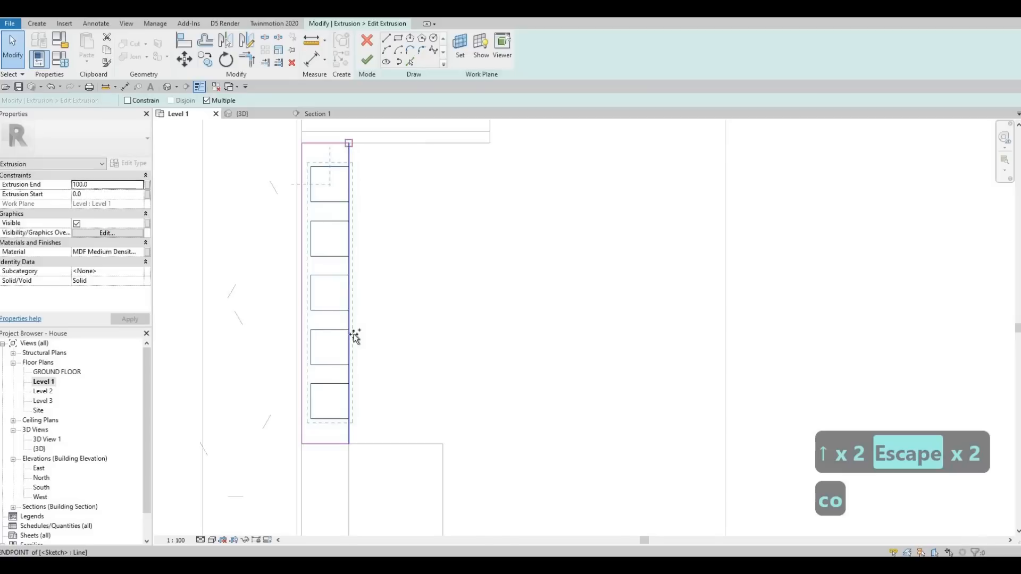
{"action": "left_click", "coordinate": [349, 143]}
{"action": "scroll", "coordinate": [358, 319], "scroll_direction": "down", "scroll_amount": 5}
{"action": "middle_click_drag", "start_coordinate": [372, 524], "coordinate": [361, 212]}
{"action": "scroll", "coordinate": [363, 287], "scroll_direction": "up", "scroll_amount": 2}
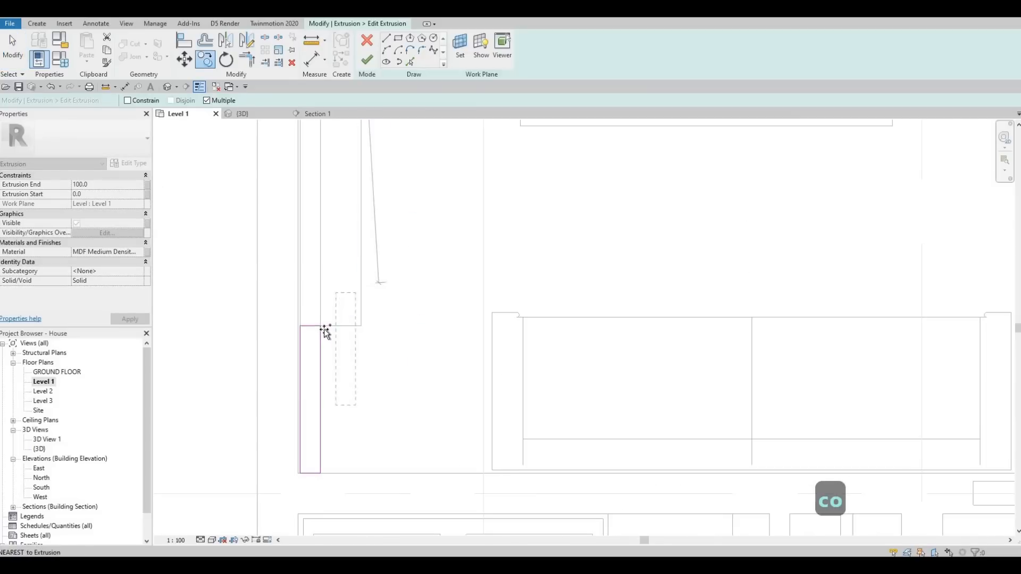
{"action": "scroll", "coordinate": [325, 332], "scroll_direction": "up", "scroll_amount": 1}
{"action": "left_click", "coordinate": [320, 328]}
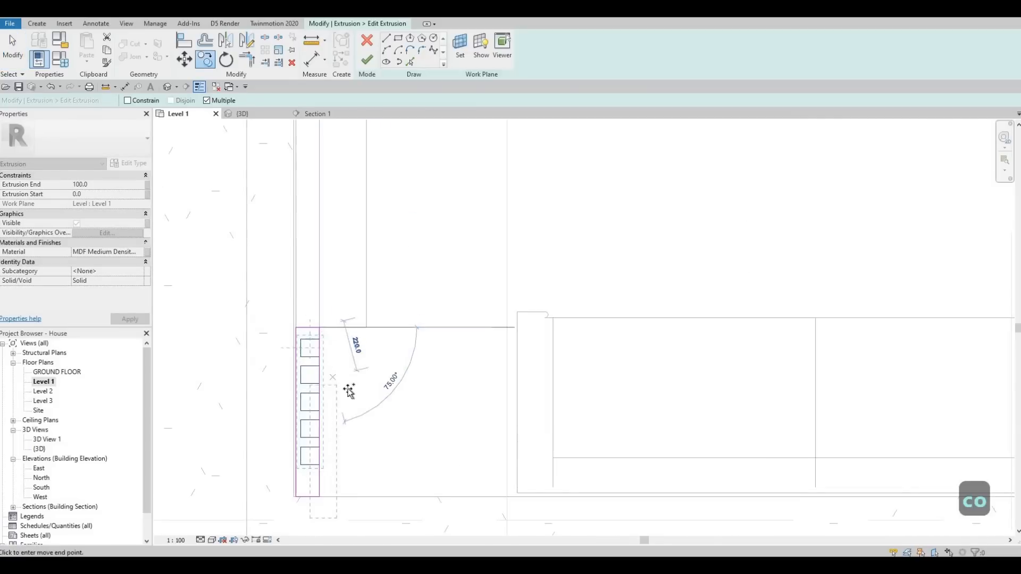
{"action": "middle_click_drag", "start_coordinate": [344, 389], "coordinate": [355, 331]}
{"action": "scroll", "coordinate": [351, 387], "scroll_direction": "up", "scroll_amount": 3}
{"action": "key", "text": "Escape"}
{"action": "key", "text": "Escape"}
{"action": "scroll", "coordinate": [330, 396], "scroll_direction": "up", "scroll_amount": 1}
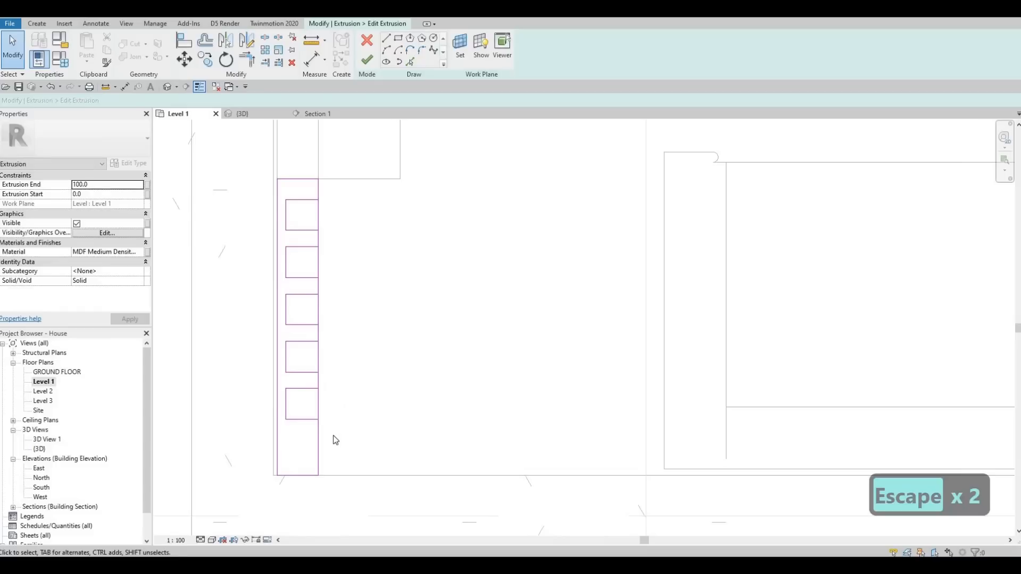
Copy the lowest notch of the lower strip once more below itself at the same spacing.
{"action": "left_click_drag", "start_coordinate": [248, 386], "coordinate": [343, 443]}
{"action": "key", "text": "c"}
{"action": "key", "text": "o"}
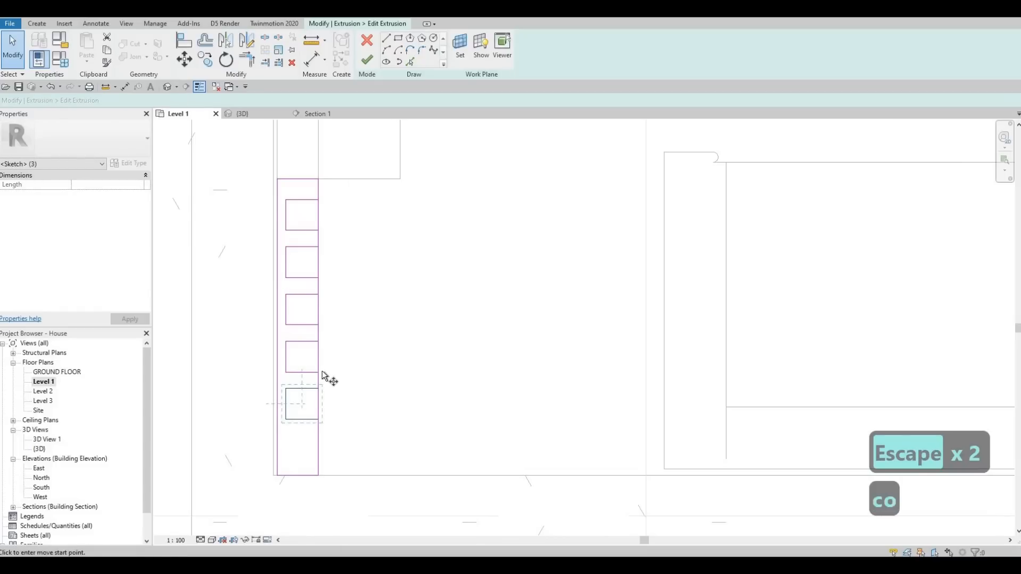
{"action": "left_click", "coordinate": [319, 372]}
{"action": "left_click", "coordinate": [324, 420]}
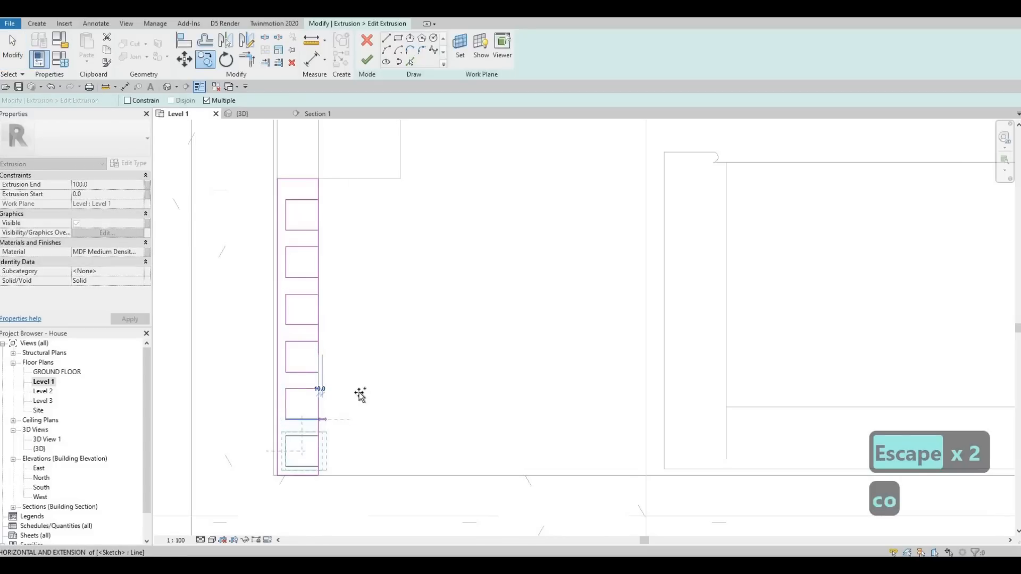
{"action": "key", "text": "Escape"}
{"action": "key", "text": "Escape"}
{"action": "scroll", "coordinate": [275, 218], "scroll_direction": "down", "scroll_amount": 1}
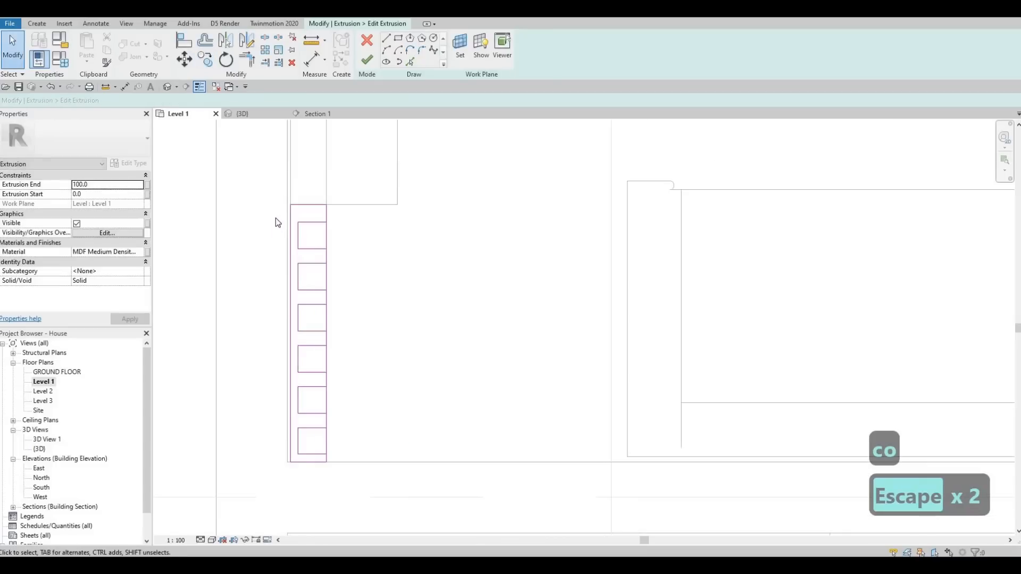
Nudge the lower strip's six notches slightly upward to balance the margins at its ends.
{"action": "left_click_drag", "start_coordinate": [272, 215], "coordinate": [372, 462]}
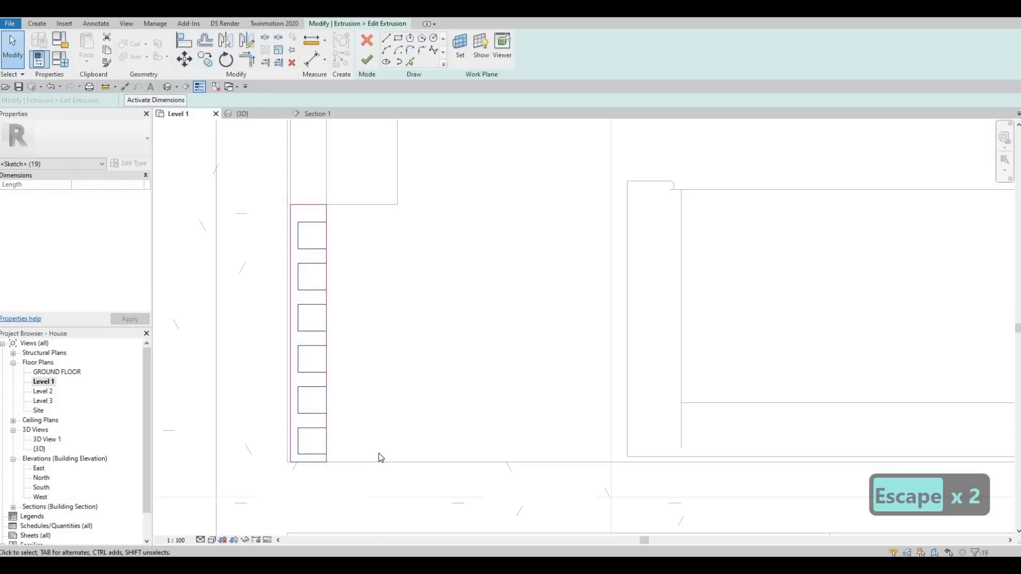
{"action": "key", "text": "Up"}
{"action": "key", "text": "Up"}
{"action": "key", "text": "Up"}
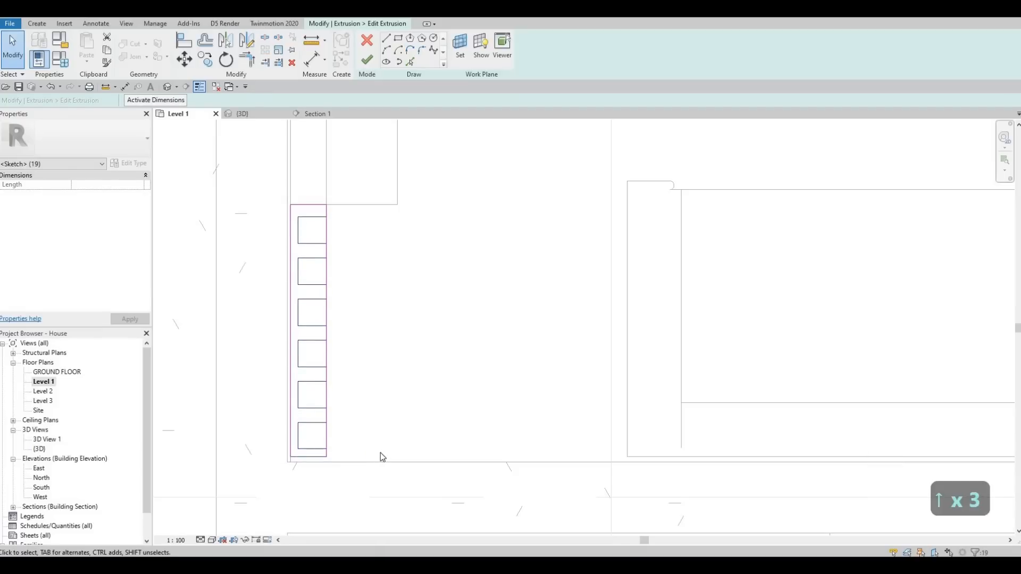
Move the lower strip's short bottom edge down so it meets the interior wall face.
{"action": "left_click", "coordinate": [323, 465]}
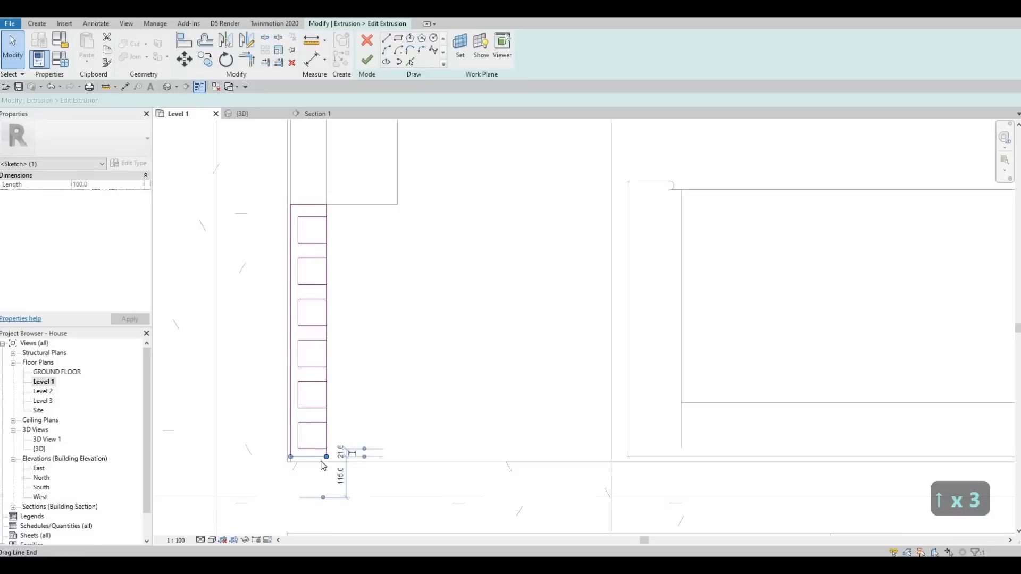
{"action": "key", "text": "Down"}
{"action": "key", "text": "Down"}
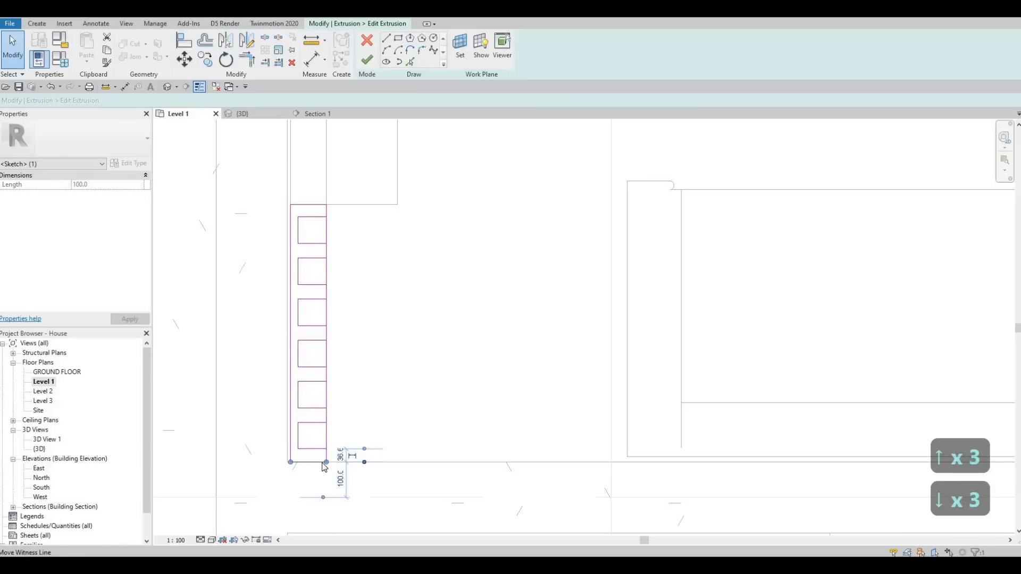
{"action": "scroll", "coordinate": [327, 468], "scroll_direction": "up", "scroll_amount": 5}
{"action": "key", "text": "Escape"}
{"action": "key", "text": "Escape"}
{"action": "key", "text": "a"}
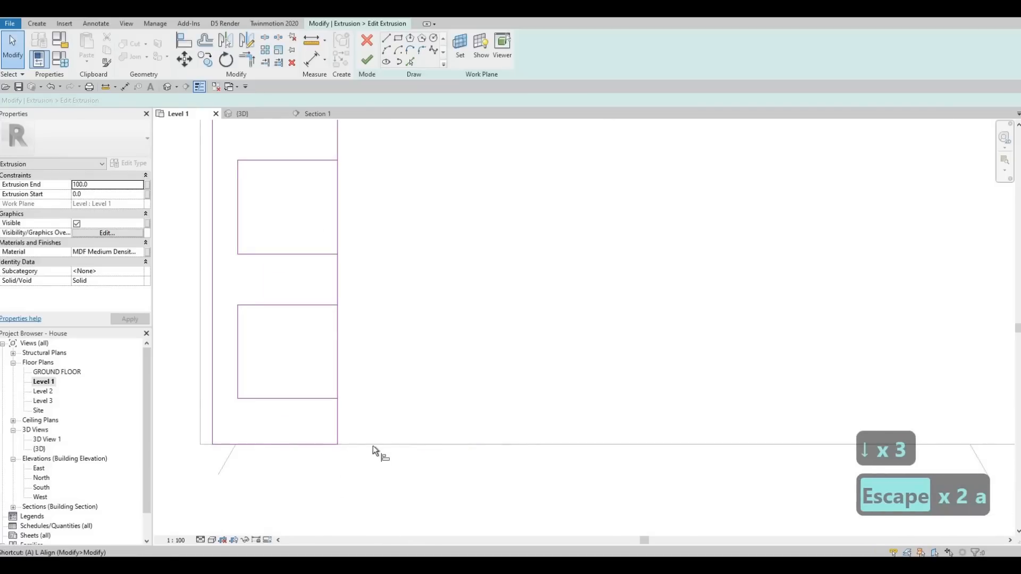
{"action": "key", "text": "l"}
{"action": "scroll", "coordinate": [355, 392], "scroll_direction": "down", "scroll_amount": 3}
{"action": "key", "text": "Escape"}
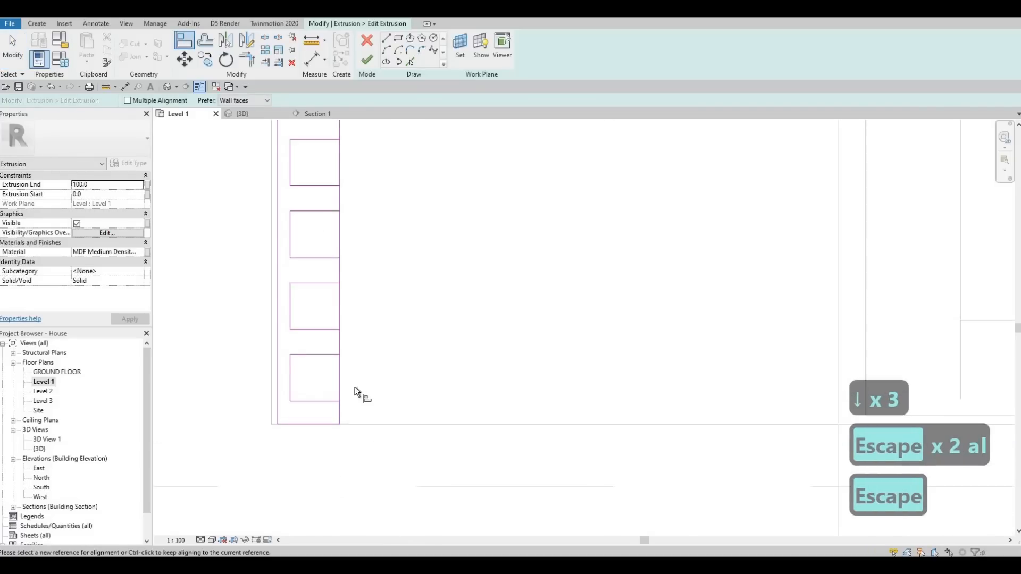
Split the lower strip's long room-side edge into separate segments at its notches.
{"action": "scroll", "coordinate": [384, 373], "scroll_direction": "down", "scroll_amount": 3}
{"action": "key", "text": "Escape"}
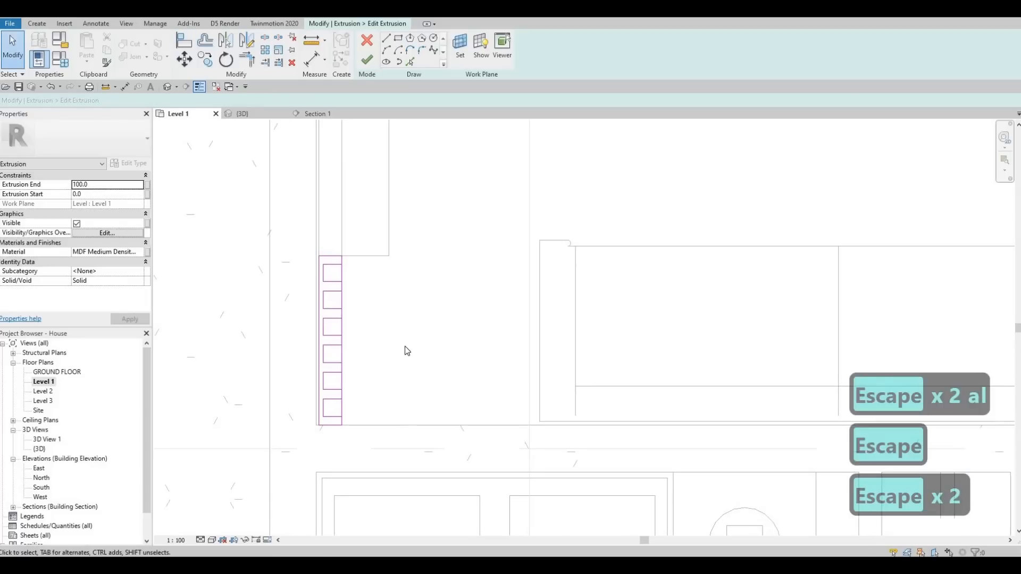
{"action": "key", "text": "s"}
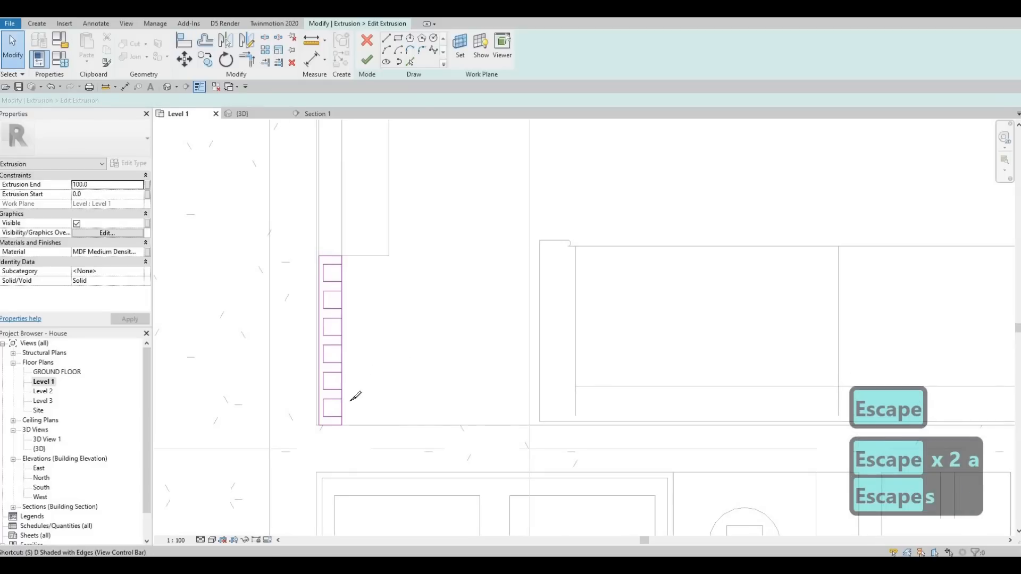
{"action": "key", "text": "l"}
{"action": "left_click", "coordinate": [343, 387]}
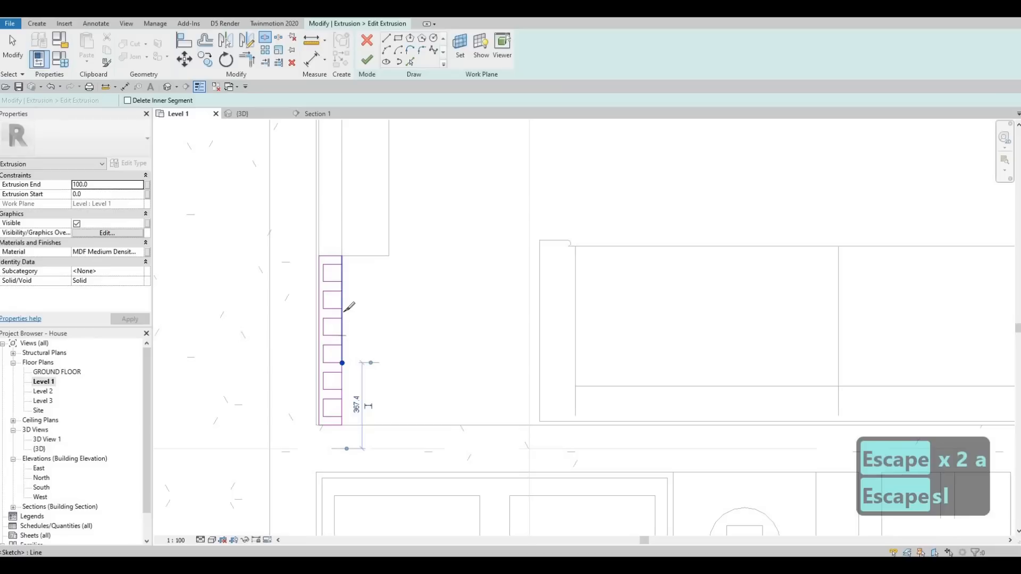
{"action": "left_click", "coordinate": [341, 282]}
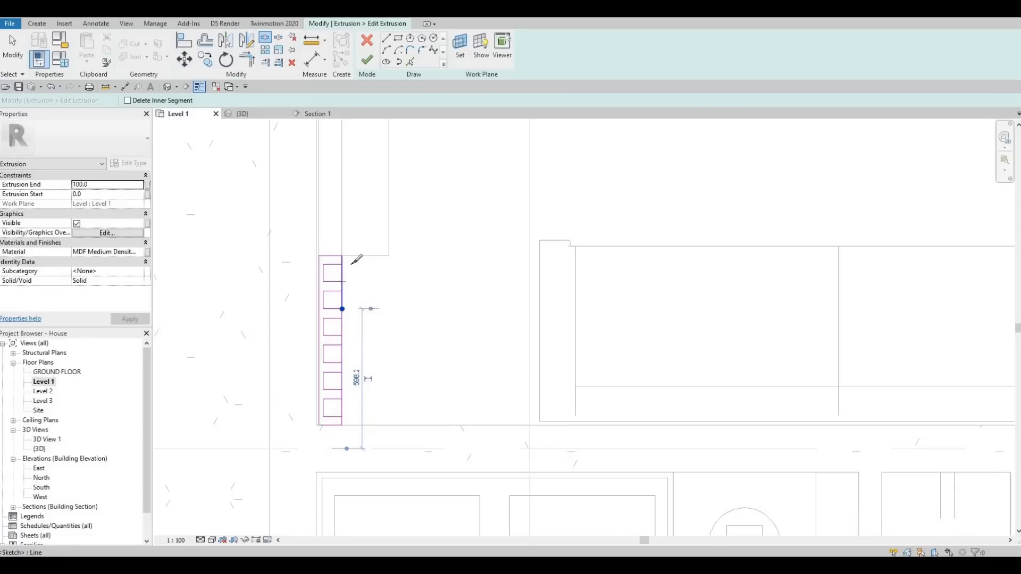
{"action": "left_click", "coordinate": [342, 282]}
Split the upper strip's long room-side edge into separate segments at its notches.
{"action": "mouse_move", "coordinate": [384, 351]}
{"action": "middle_mouse_down"}
{"action": "mouse_move", "coordinate": [365, 539]}
{"action": "mouse_move", "coordinate": [349, 555]}
{"action": "middle_mouse_up"}
{"action": "scroll", "coordinate": [364, 534], "scroll_direction": "down", "scroll_amount": 2}
{"action": "middle_click_drag", "start_coordinate": [336, 154], "coordinate": [344, 426]}
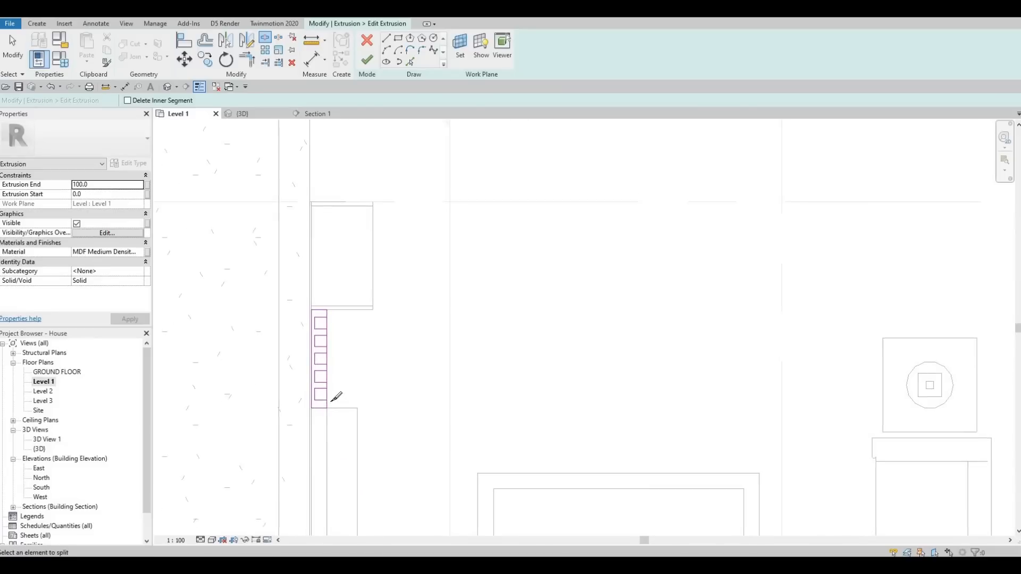
{"action": "scroll", "coordinate": [336, 397], "scroll_direction": "up", "scroll_amount": 3}
{"action": "left_click", "coordinate": [330, 396]}
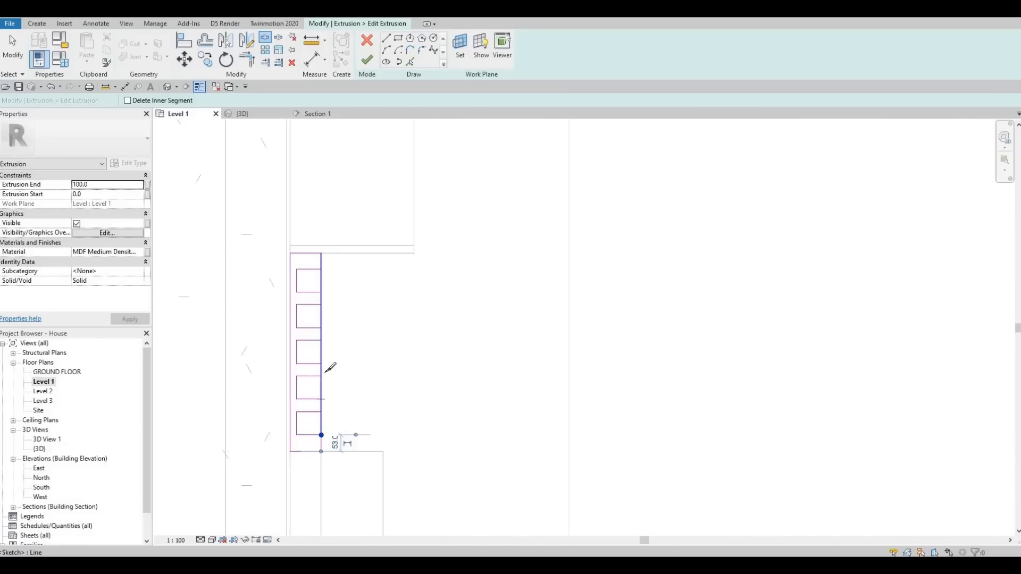
{"action": "left_click", "coordinate": [326, 308]}
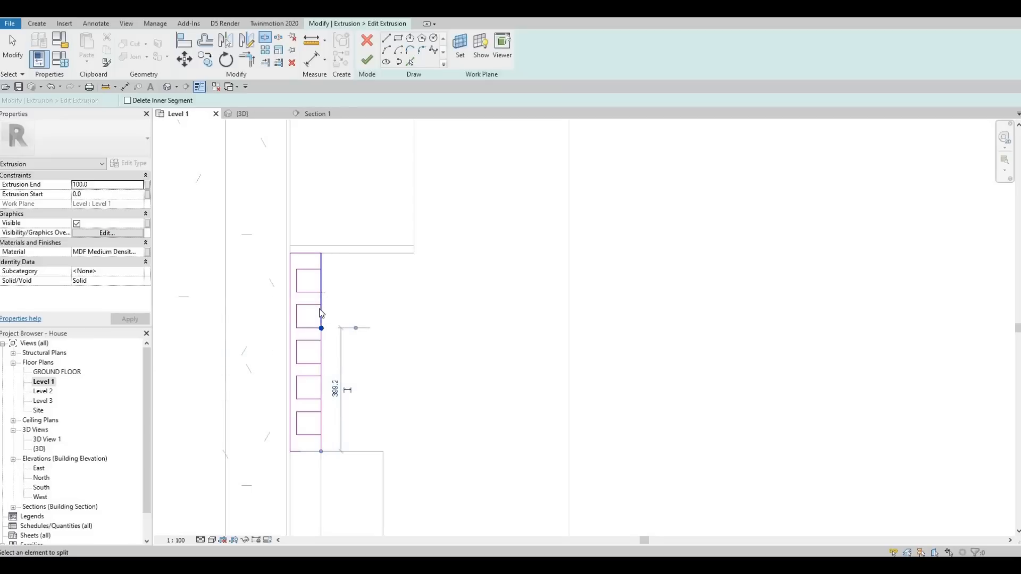
{"action": "key", "text": "Escape"}
{"action": "key", "text": "Escape"}
{"action": "key", "text": "Escape"}
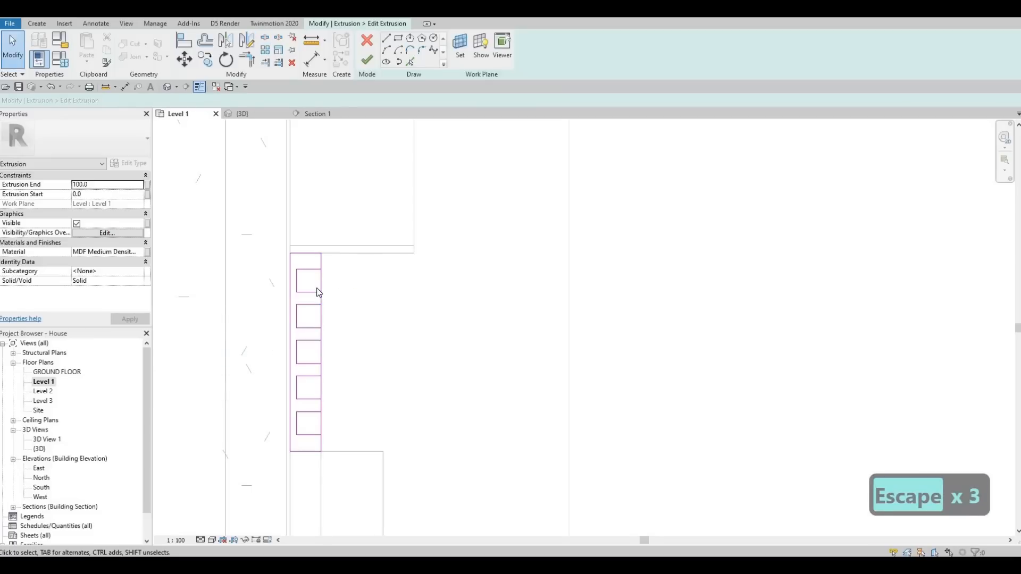
Trim the upper strip's room-side edge segments to the notch sides so all five notches open toward the room.
{"action": "scroll", "coordinate": [318, 292], "scroll_direction": "up", "scroll_amount": 1}
{"action": "key", "text": "t"}
{"action": "key", "text": "r"}
{"action": "left_click", "coordinate": [313, 268]}
{"action": "left_click", "coordinate": [321, 260]}
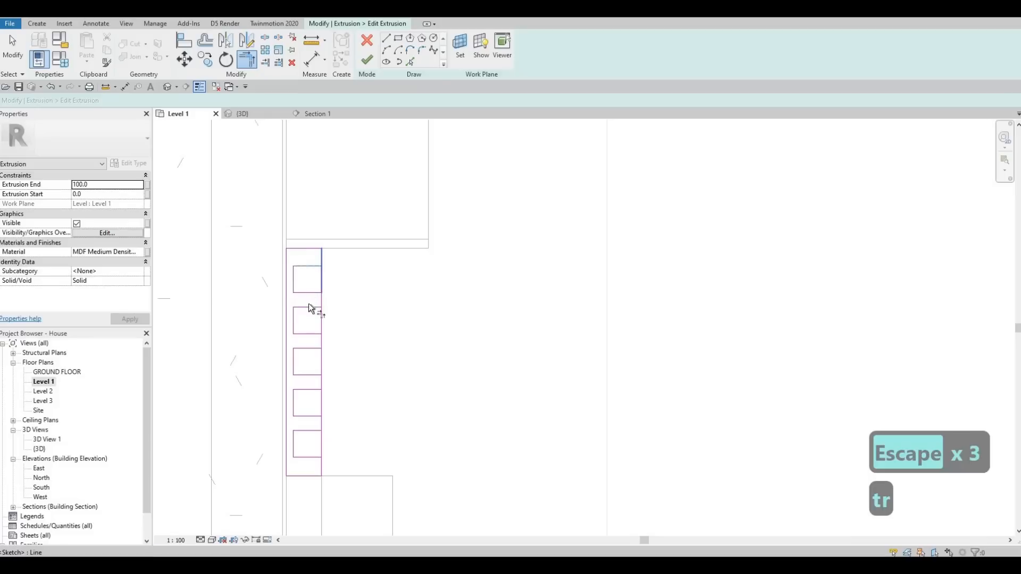
{"action": "left_click", "coordinate": [311, 293]}
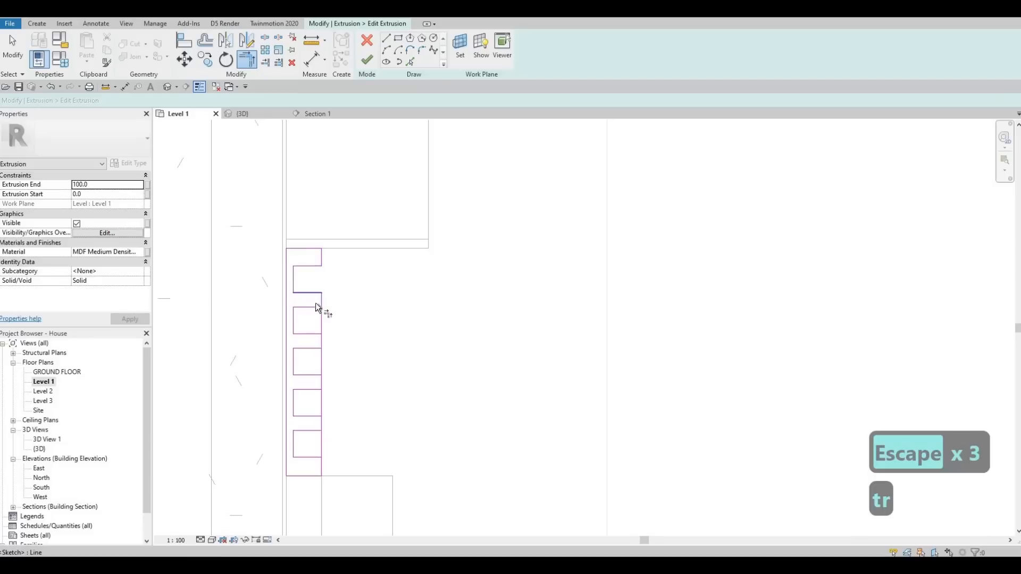
{"action": "left_click", "coordinate": [313, 348]}
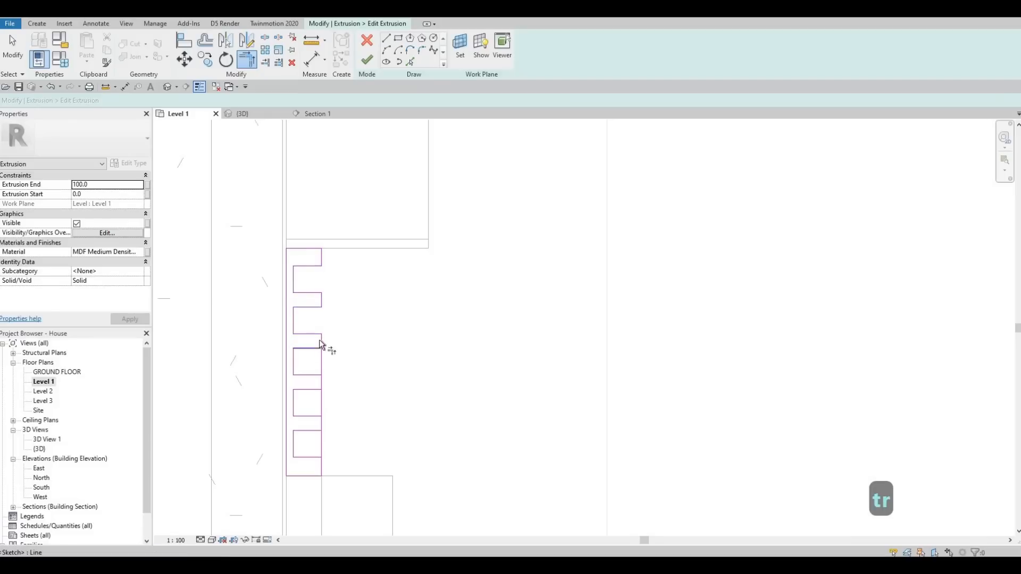
{"action": "left_click", "coordinate": [322, 383]}
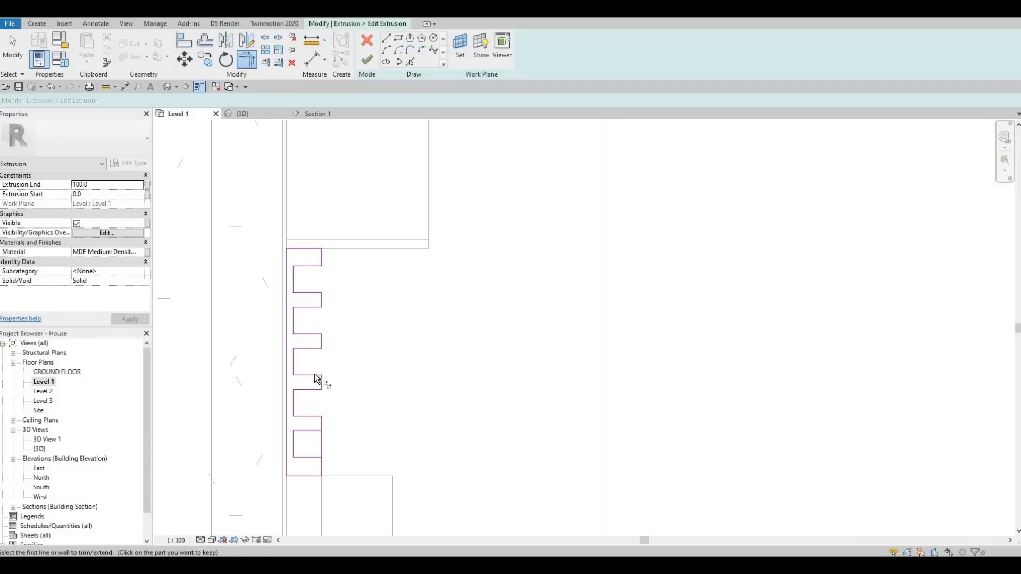
{"action": "middle_click_drag", "start_coordinate": [314, 375], "coordinate": [315, 321]}
{"action": "left_click", "coordinate": [321, 368]}
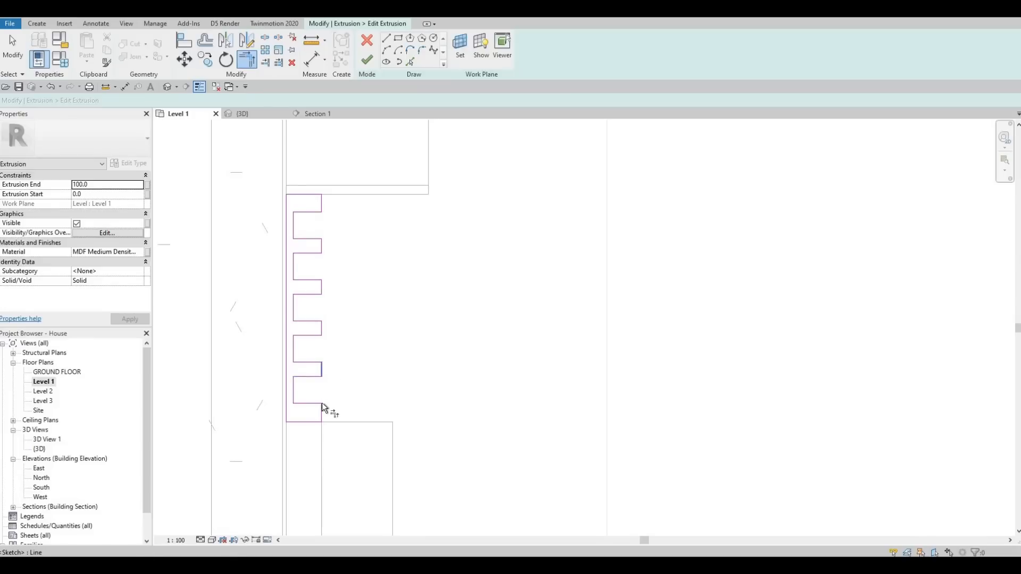
Trim the lower strip's room-side edge segments to the notch sides so all six notches open toward the room.
{"action": "scroll", "coordinate": [321, 366], "scroll_direction": "down", "scroll_amount": 2}
{"action": "middle_click_drag", "start_coordinate": [355, 397], "coordinate": [348, 255]}
{"action": "scroll", "coordinate": [347, 255], "scroll_direction": "down", "scroll_amount": 2}
{"action": "middle_click_drag", "start_coordinate": [328, 492], "coordinate": [323, 392]}
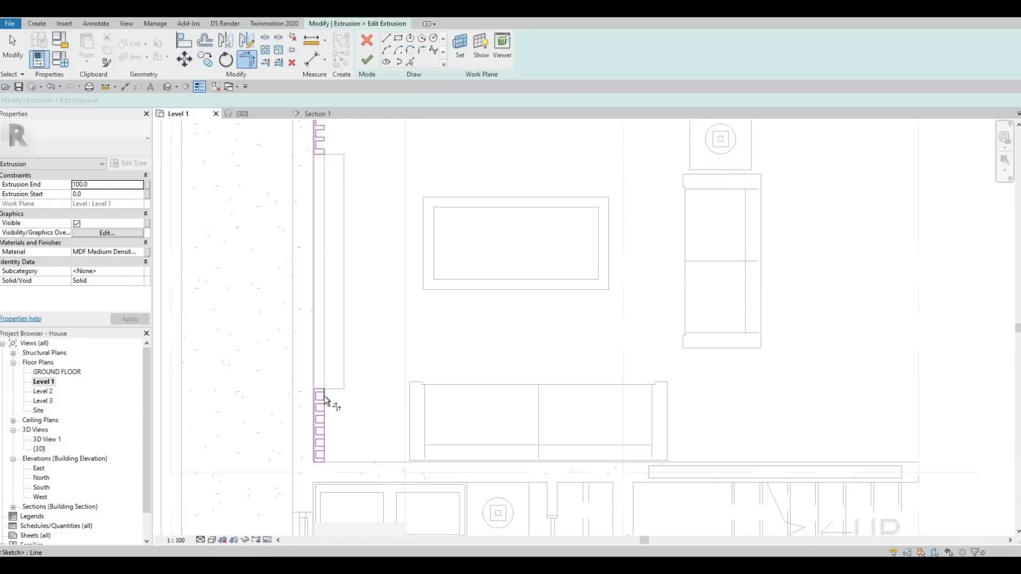
{"action": "scroll", "coordinate": [324, 392], "scroll_direction": "up", "scroll_amount": 4}
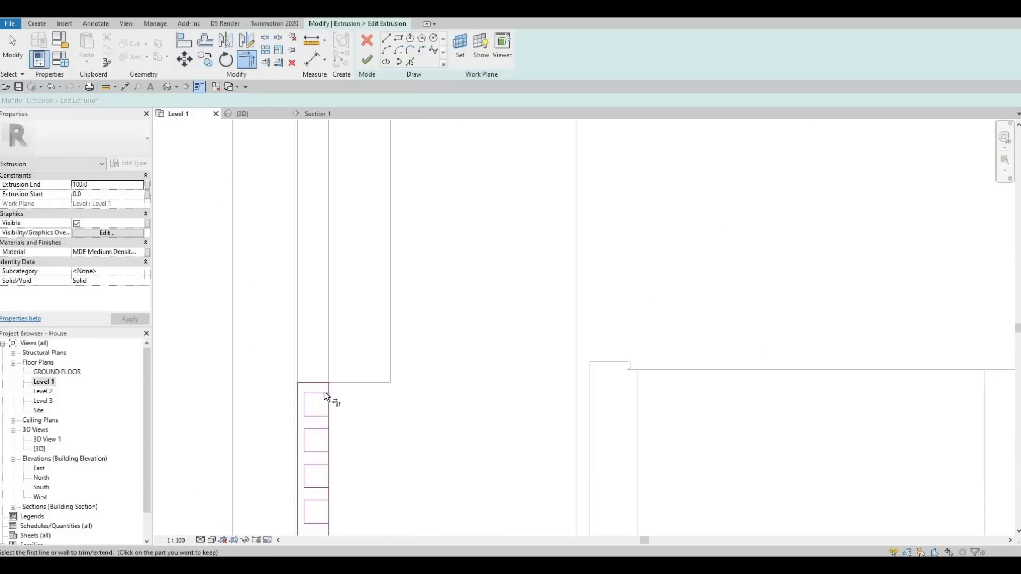
{"action": "left_click", "coordinate": [325, 429]}
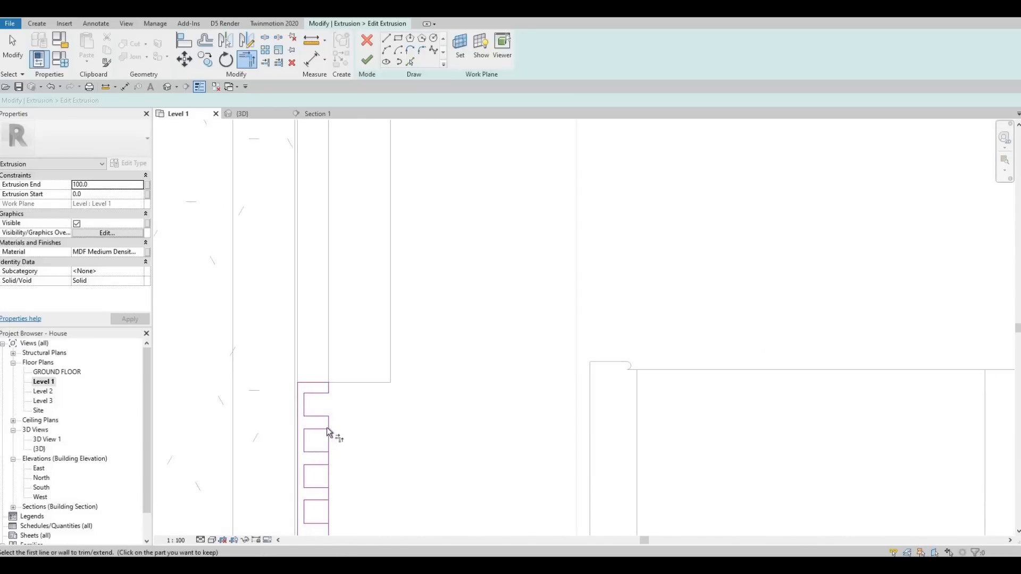
{"action": "left_click", "coordinate": [321, 462]}
{"action": "left_click", "coordinate": [327, 458]}
{"action": "middle_click_drag", "start_coordinate": [326, 519], "coordinate": [329, 417]}
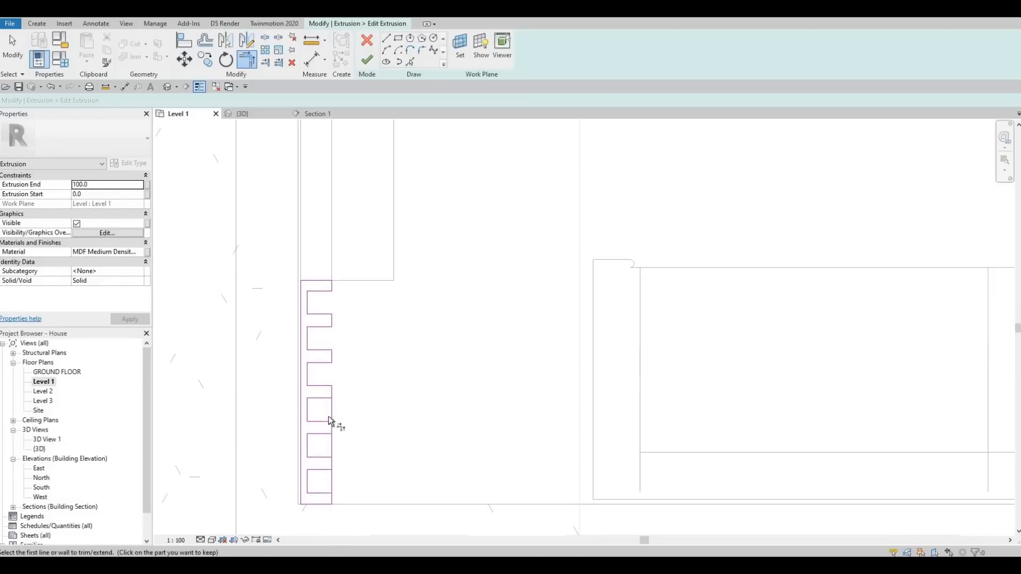
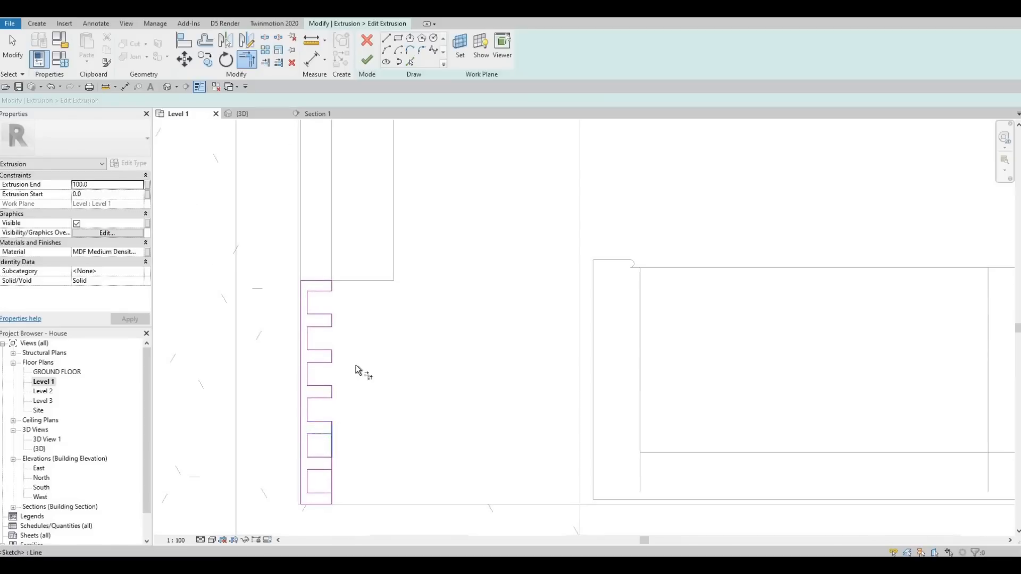
{"action": "middle_click_drag", "start_coordinate": [323, 446], "coordinate": [326, 364]}
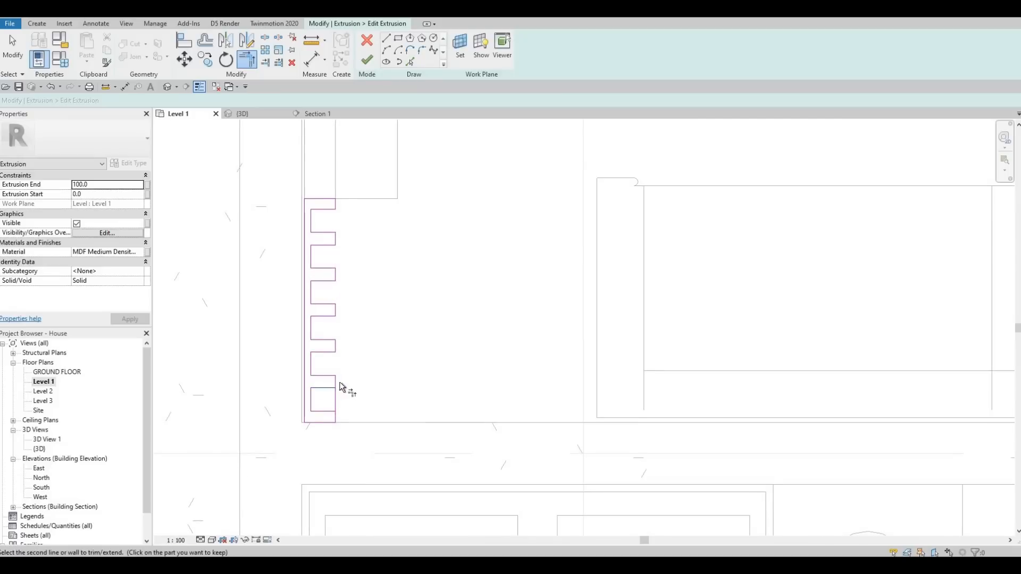
{"action": "left_click", "coordinate": [338, 387]}
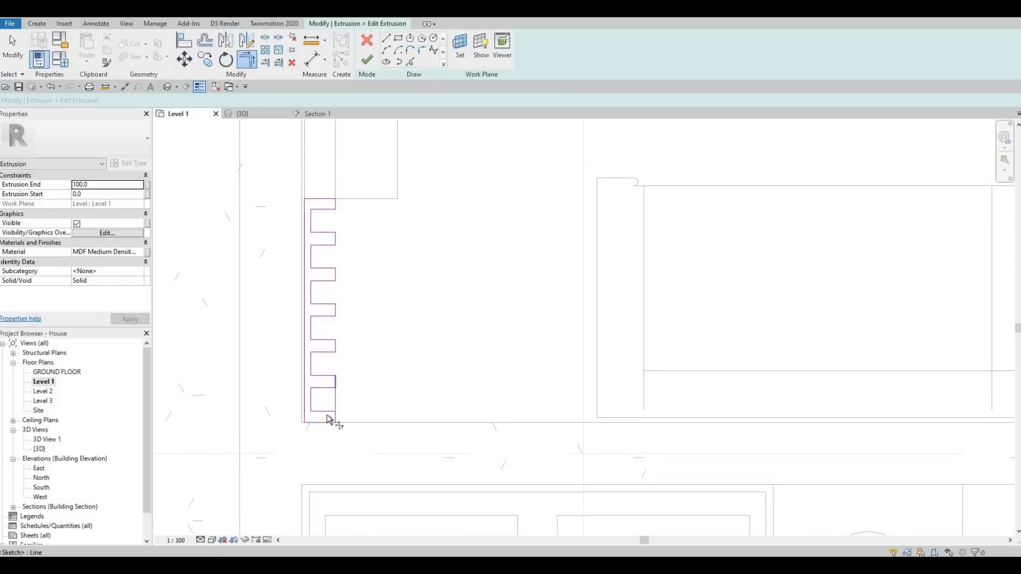
{"action": "scroll", "coordinate": [327, 419], "scroll_direction": "up", "scroll_amount": 2}
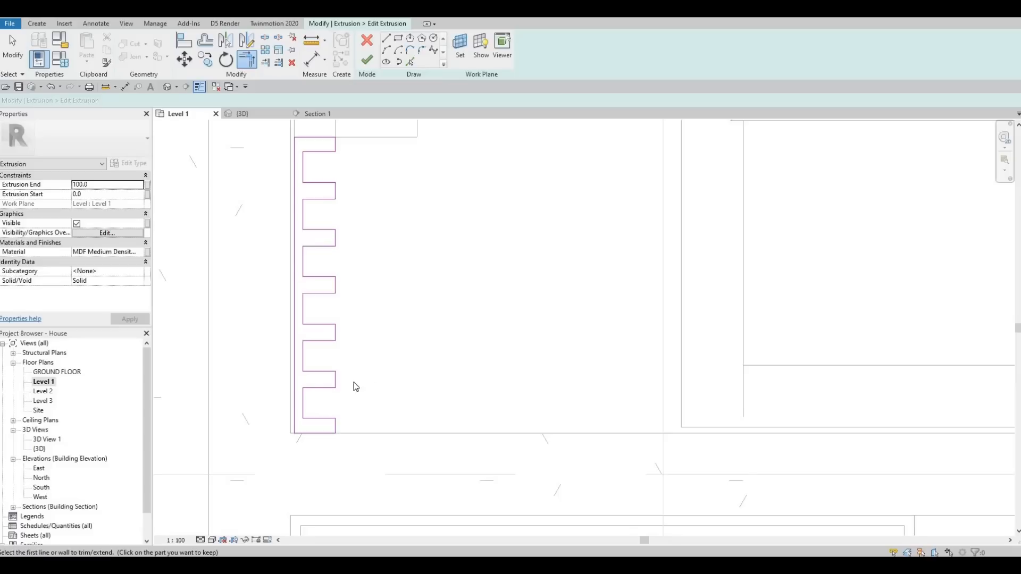
{"action": "key", "text": "Escape"}
Finish the extrusion sketch and stretch the strips upward in the 3D view to a depth of 2800 mm, level with the back panel's top.
{"action": "scroll", "coordinate": [361, 362], "scroll_direction": "down", "scroll_amount": 5}
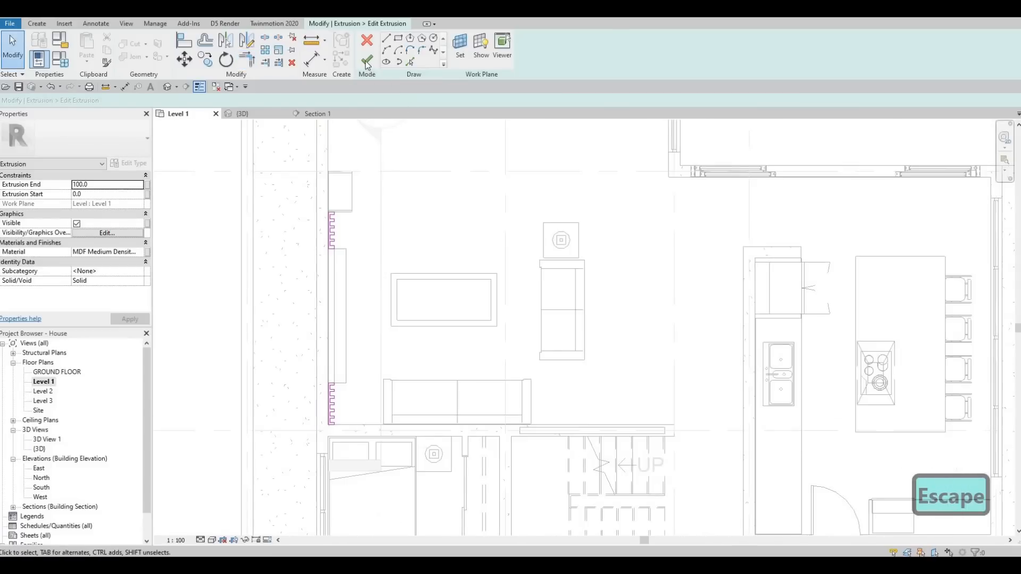
{"action": "left_click", "coordinate": [257, 114]}
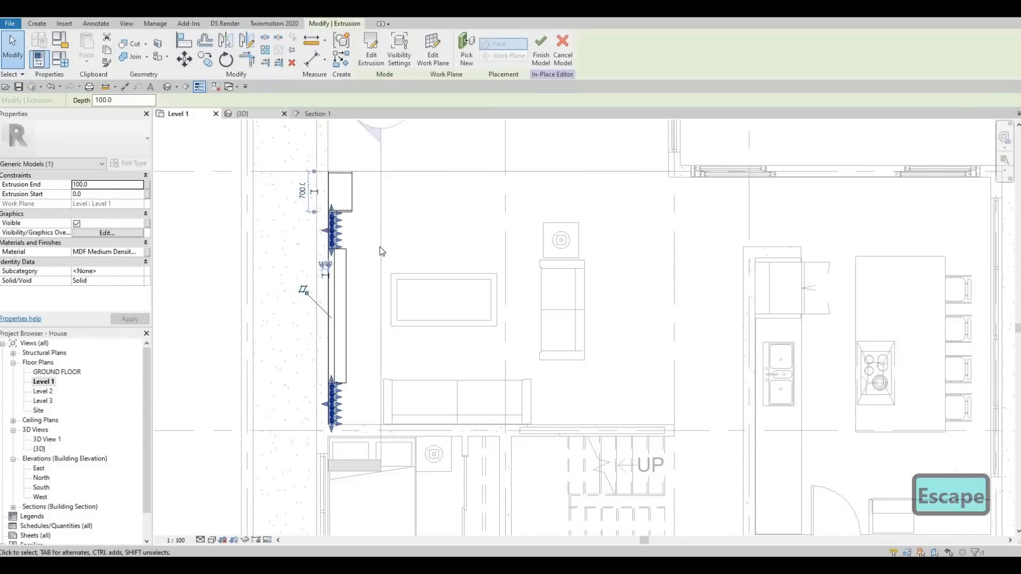
{"action": "mouse_move", "coordinate": [379, 247]}
{"action": "middle_mouse_down", "text": "shift"}
{"action": "mouse_move", "coordinate": [416, 319]}
{"action": "mouse_move", "coordinate": [400, 362]}
{"action": "middle_mouse_up", "text": "shift"}
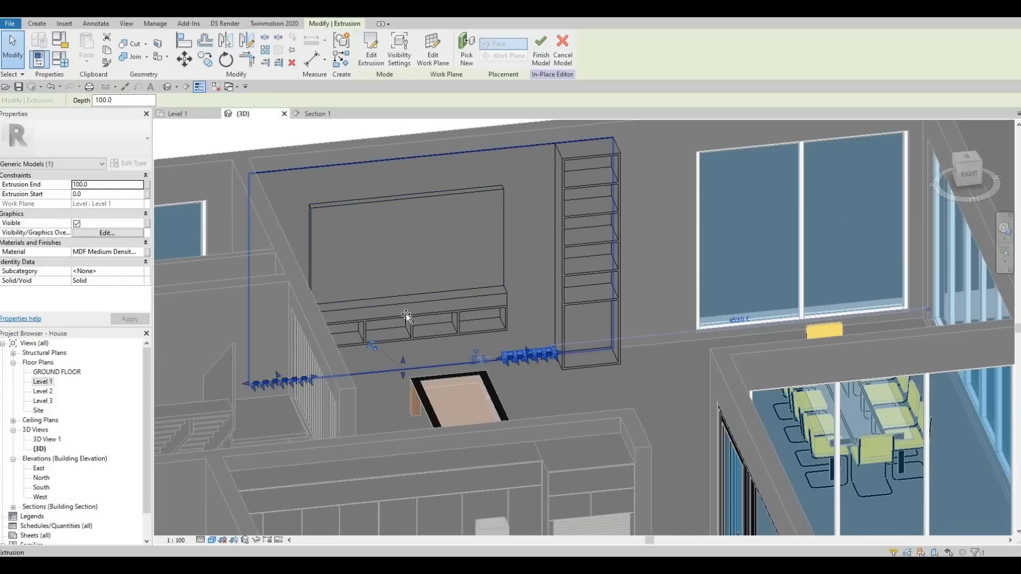
{"action": "left_click_drag", "start_coordinate": [403, 224], "coordinate": [414, 155]}
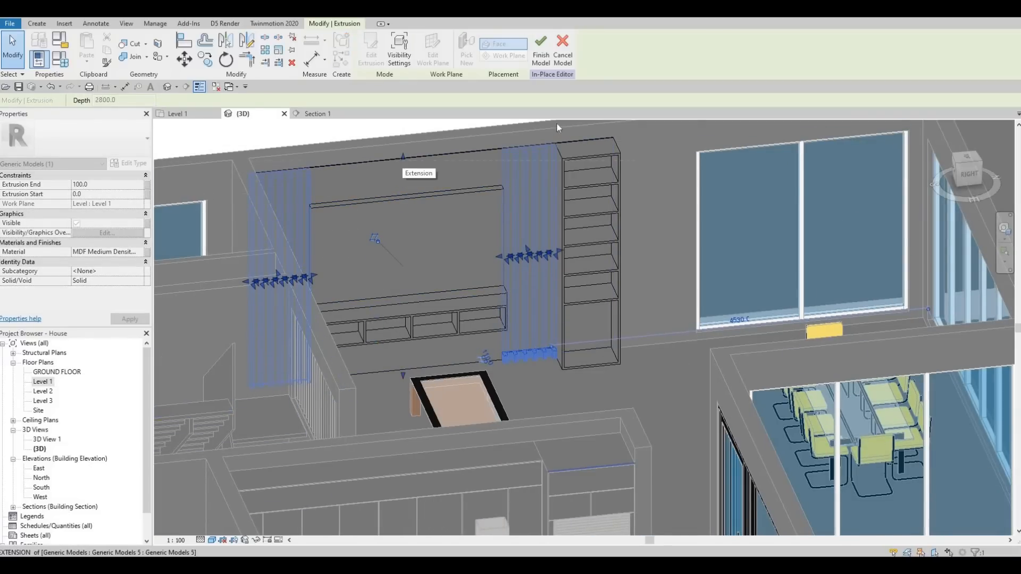
{"action": "scroll", "coordinate": [554, 164], "scroll_direction": "up", "scroll_amount": 5}
{"action": "key", "text": "Escape"}
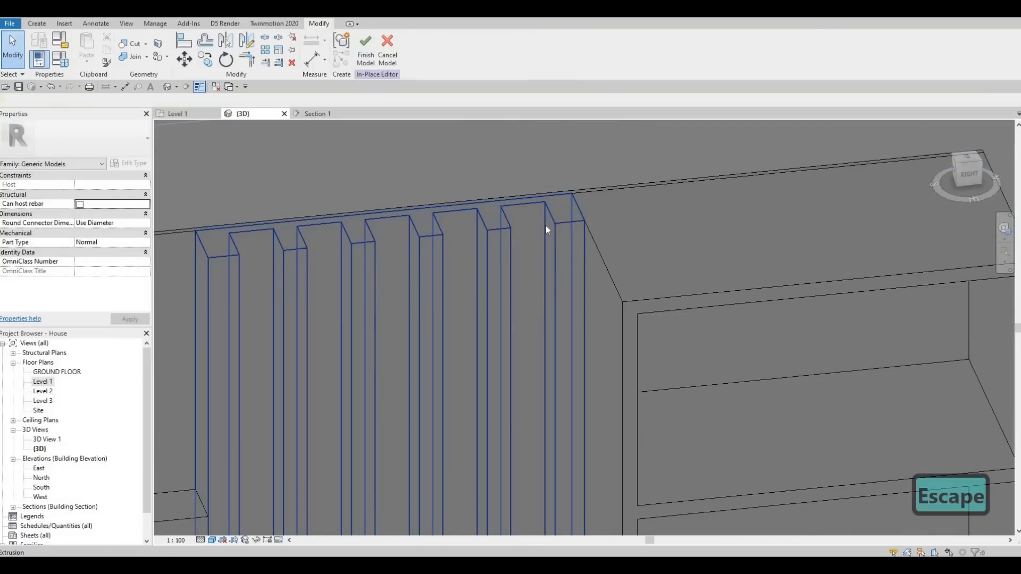
{"action": "key", "text": "a"}
{"action": "key", "text": "l"}
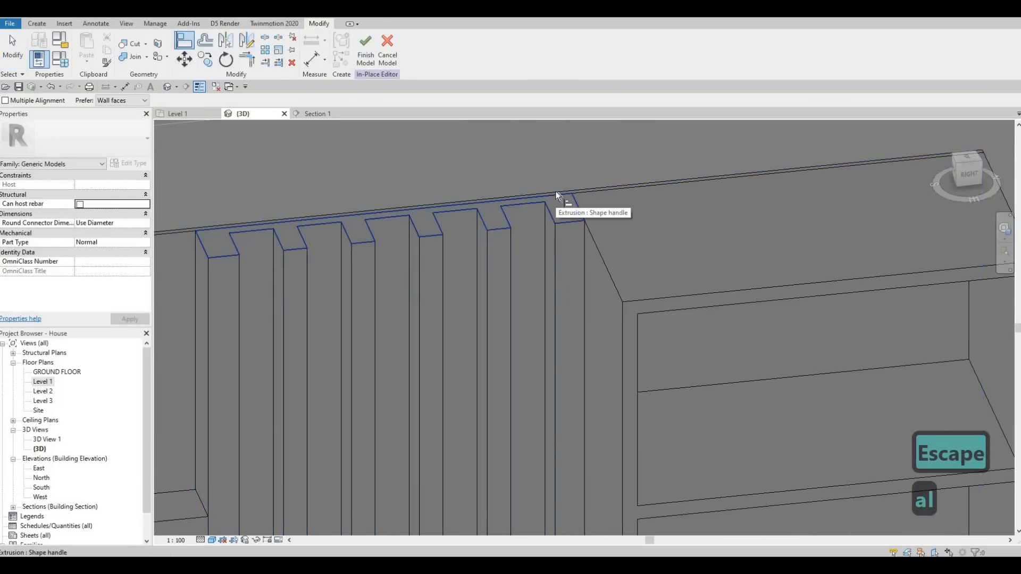
{"action": "key", "text": "Tab"}
{"action": "key", "text": "Tab"}
{"action": "left_click", "coordinate": [558, 212]}
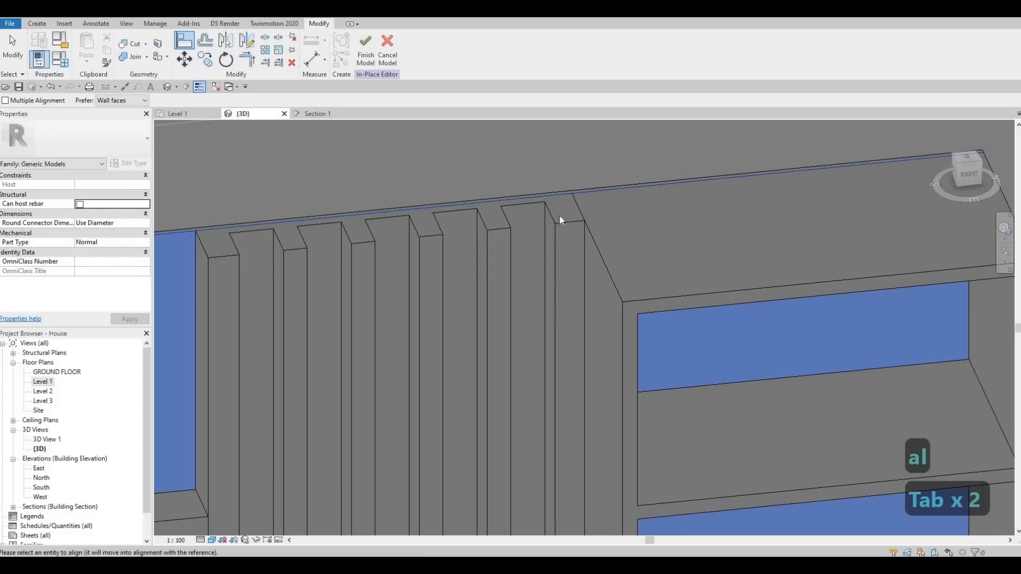
{"action": "scroll", "coordinate": [457, 302], "scroll_direction": "down", "scroll_amount": 8}
{"action": "key", "text": "Escape"}
{"action": "key", "text": "Escape"}
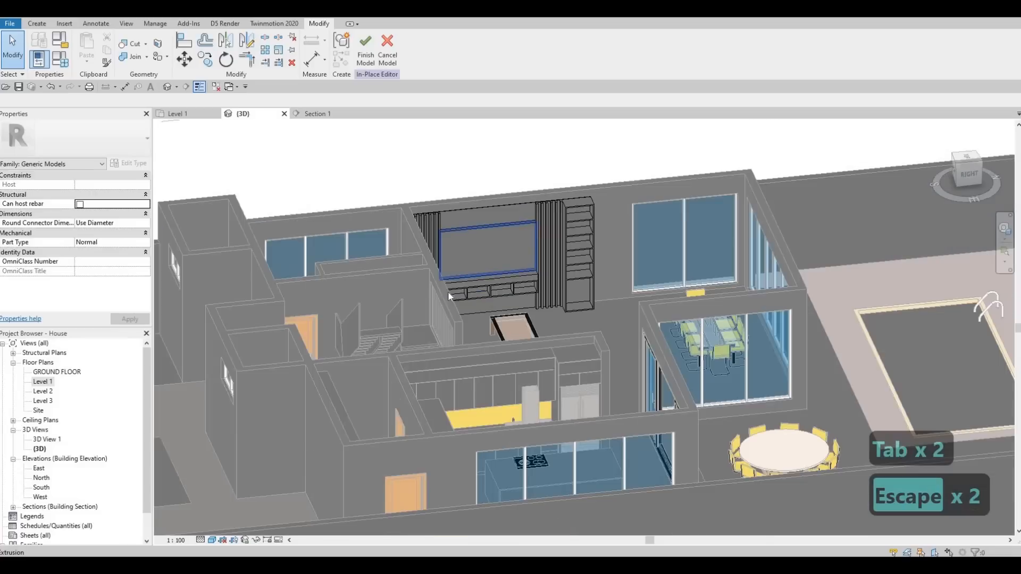
Finish the in-place model of the notched strips and display the wall in the Section 1 view.
{"action": "scroll", "coordinate": [489, 261], "scroll_direction": "up", "scroll_amount": 6}
{"action": "key", "text": "Escape"}
{"action": "middle_click_drag", "start_coordinate": [510, 287], "coordinate": [373, 72], "text": "shift"}
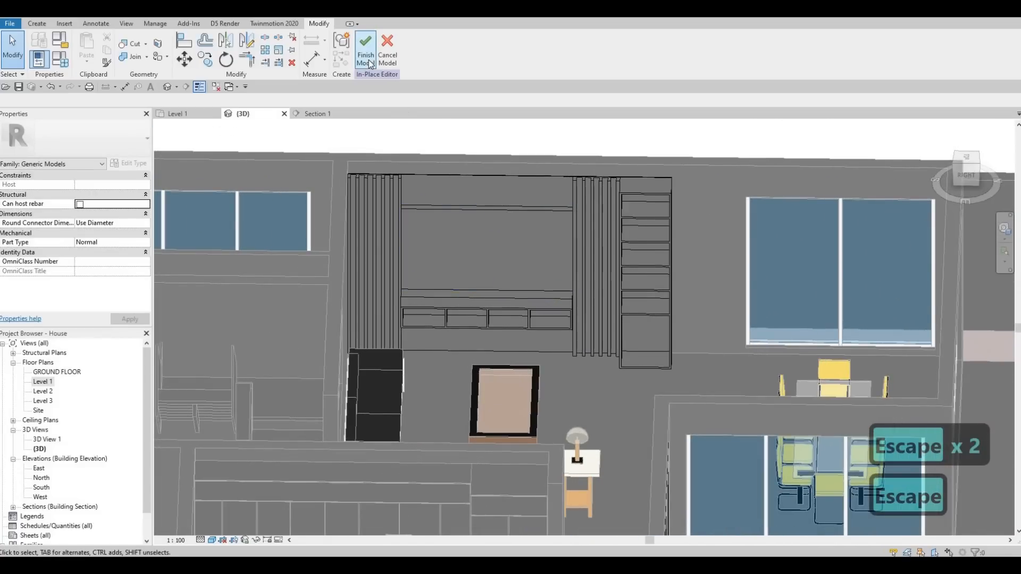
{"action": "left_click", "coordinate": [371, 62]}
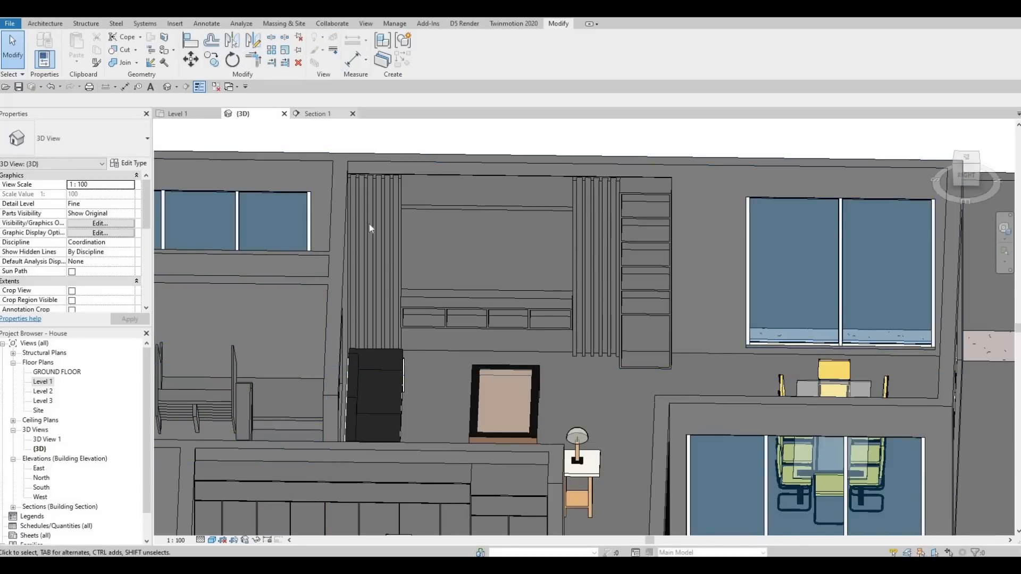
{"action": "key", "text": "ctrl+Tab"}
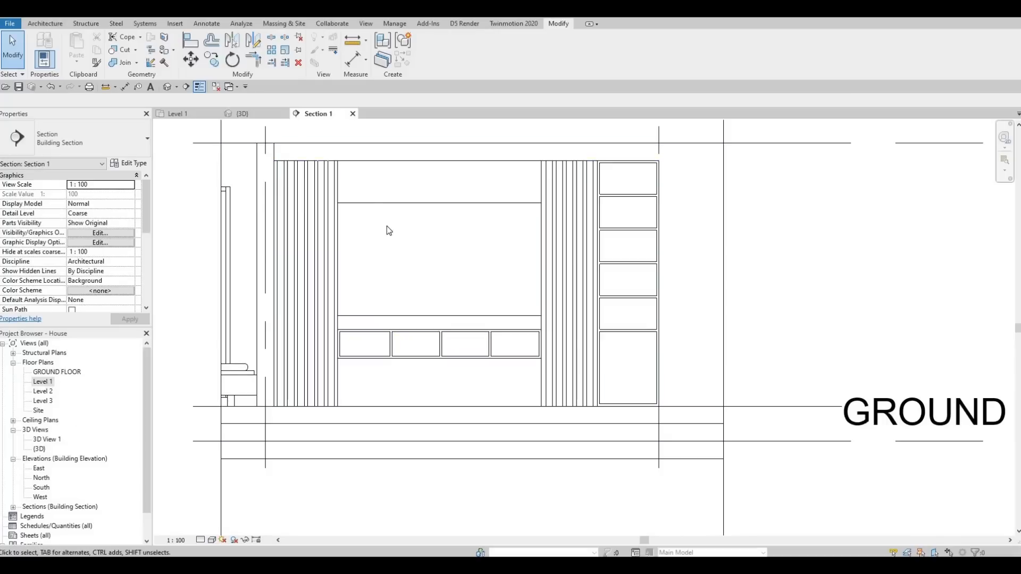
From the Level 1 plan, load the M_TV - Flat Screen family from the library's Furniture folder.
{"action": "key", "text": "ctrl+Tab"}
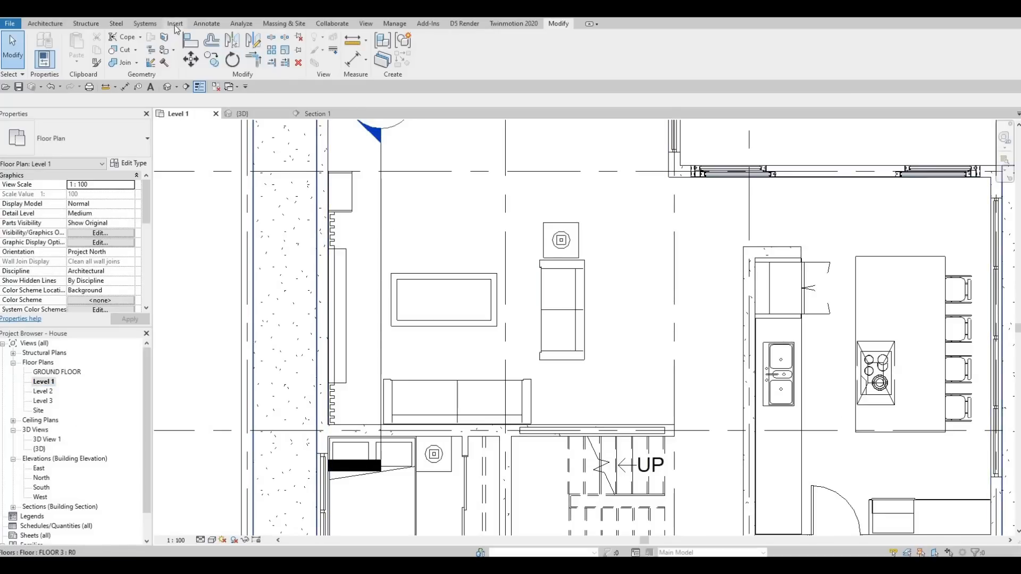
{"action": "left_click", "coordinate": [174, 24]}
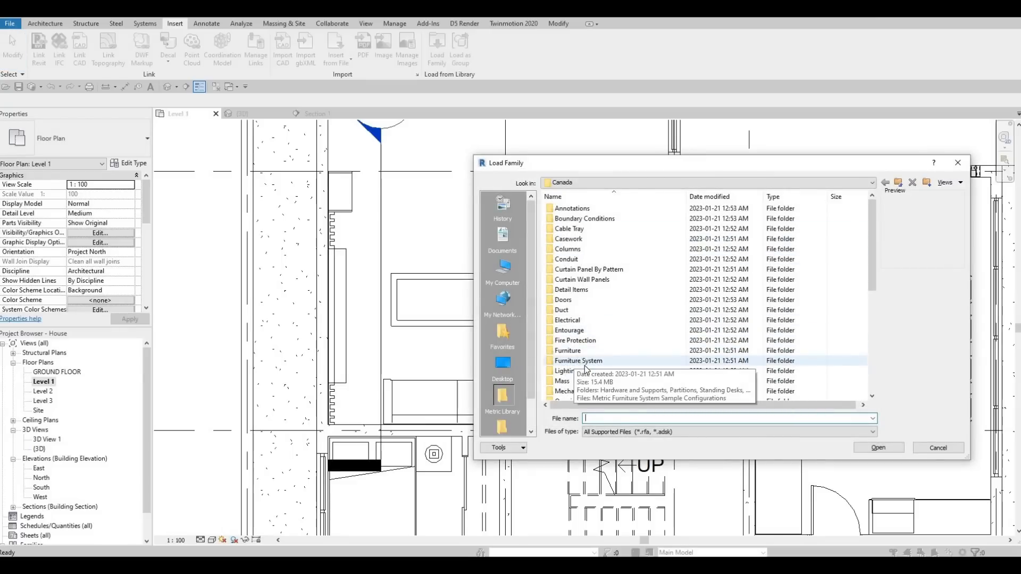
{"action": "scroll", "coordinate": [585, 367], "scroll_direction": "down", "scroll_amount": 2}
{"action": "type", "text": "Fire Protection"}
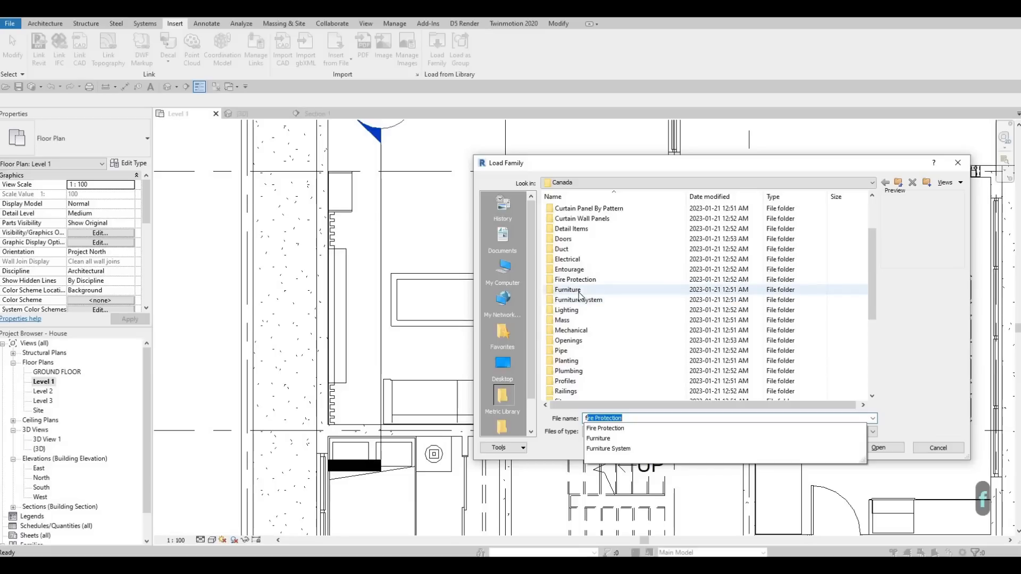
{"action": "double_click", "coordinate": [580, 293]}
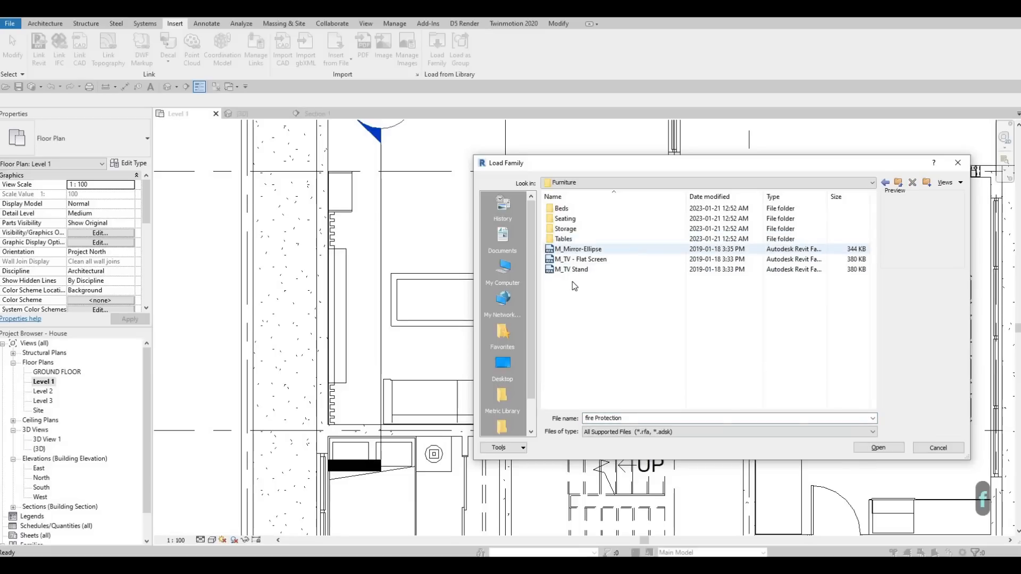
{"action": "left_click", "coordinate": [581, 260]}
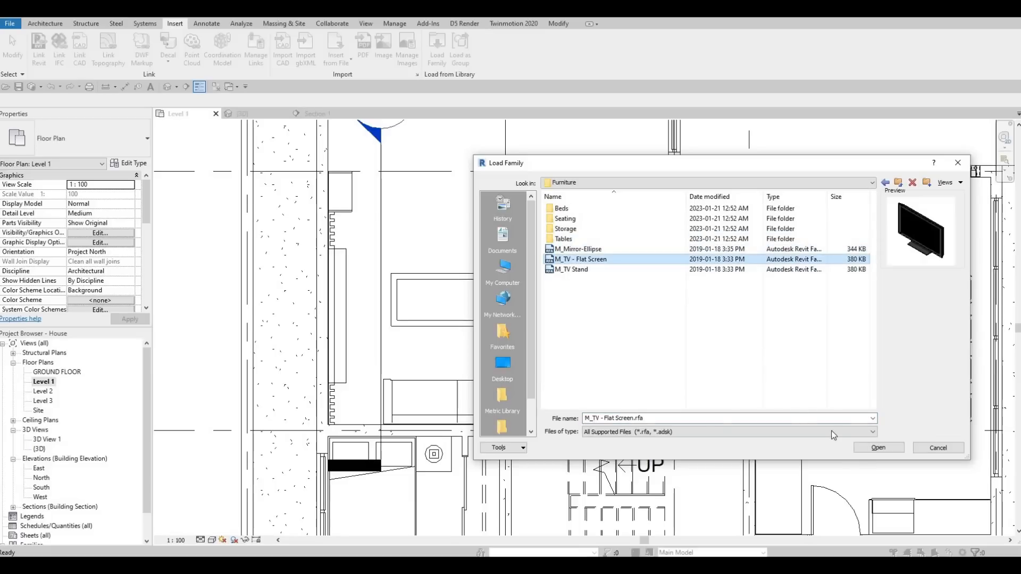
{"action": "key", "text": "Return"}
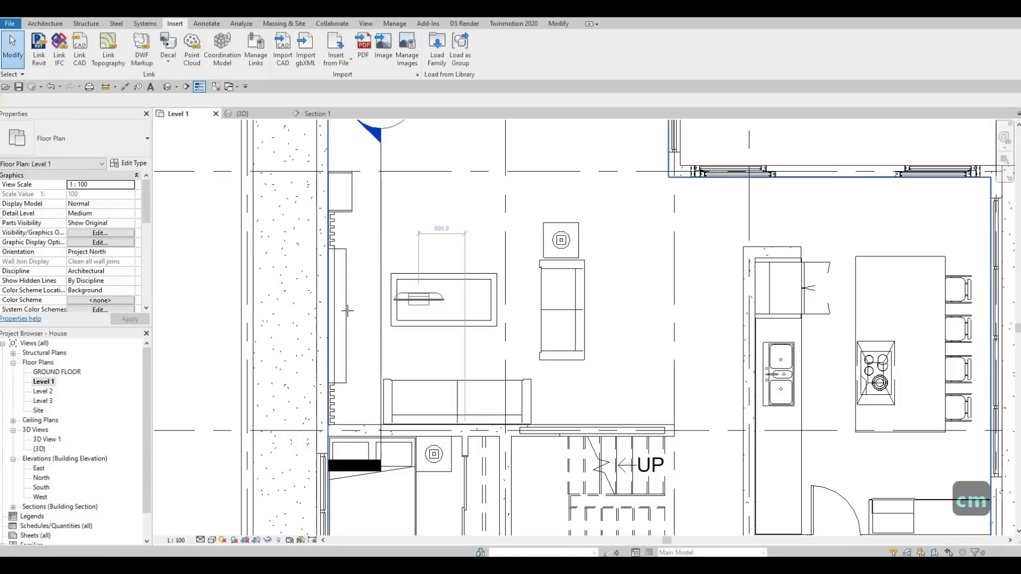
Place the 0810mm flat screen TV, facing the room, at the middle of the low cabinet in plan and display the Section 1 view.
{"action": "scroll", "coordinate": [376, 273], "scroll_direction": "up", "scroll_amount": 1}
{"action": "scroll", "coordinate": [349, 314], "scroll_direction": "up", "scroll_amount": 2}
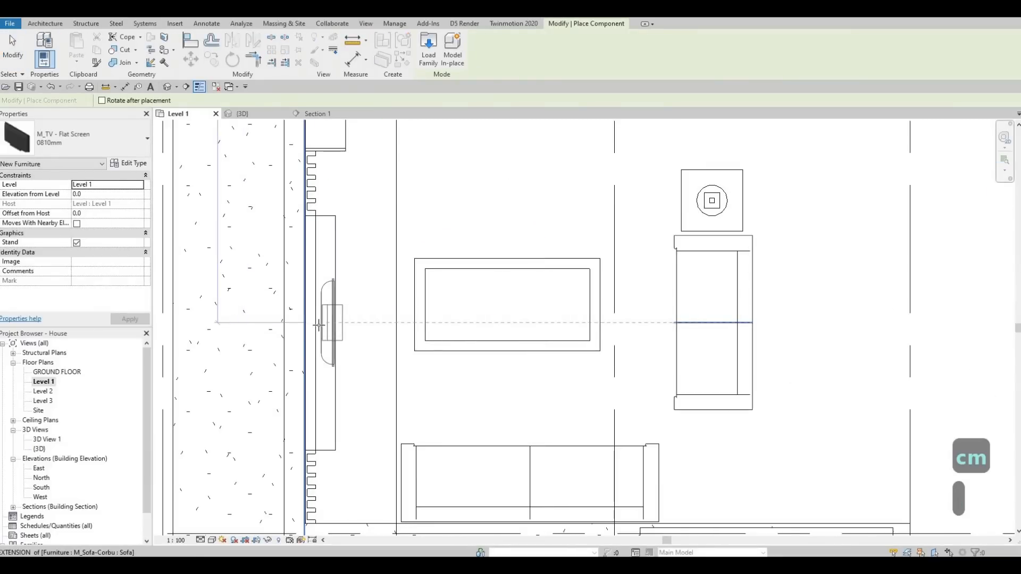
{"action": "key", "text": "Escape"}
{"action": "key", "text": "Escape"}
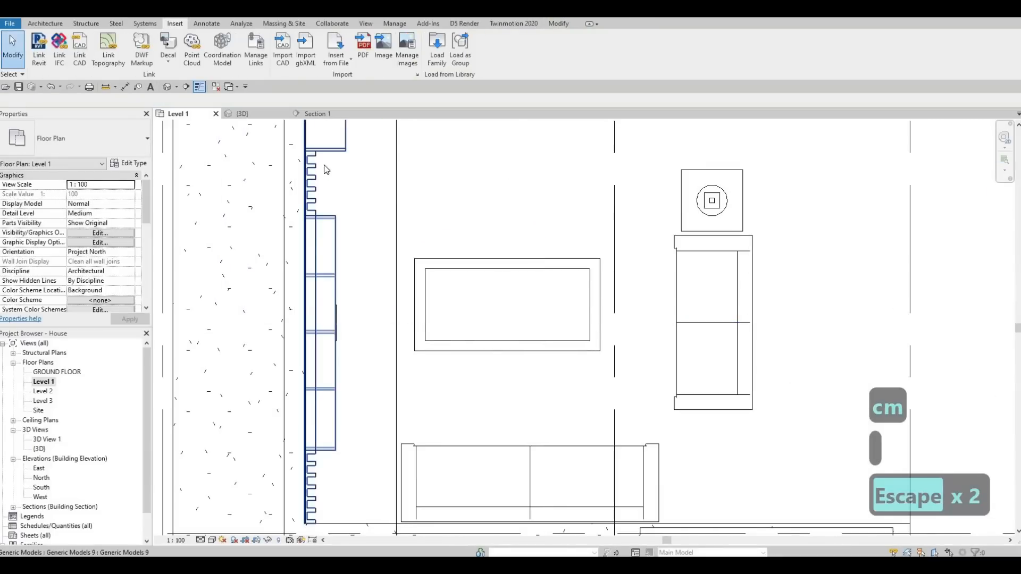
{"action": "left_click", "coordinate": [324, 114]}
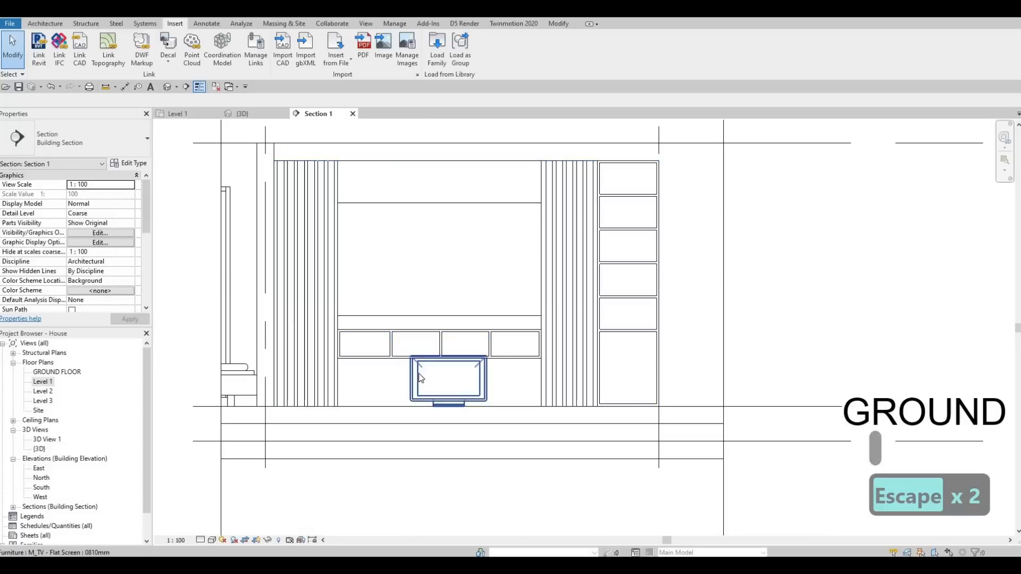
{"action": "left_click", "coordinate": [422, 367]}
{"action": "key", "text": "Delete"}
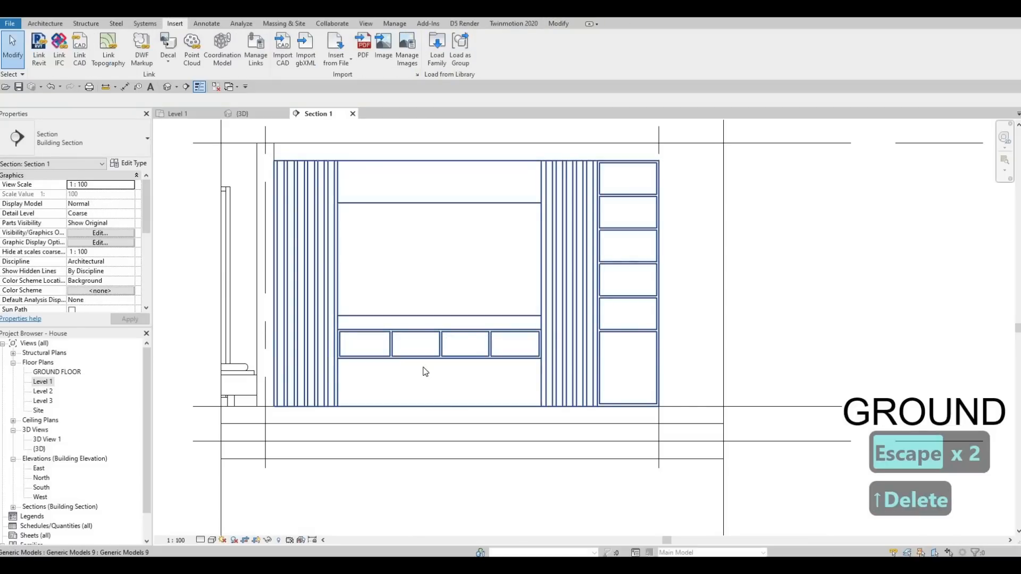
{"action": "key", "text": "ctrl+z"}
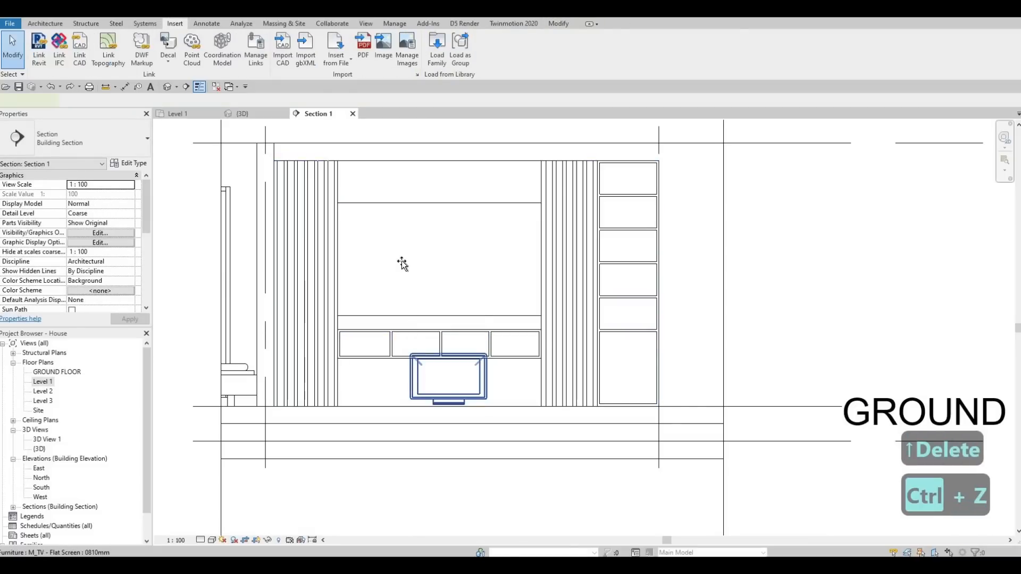
Raise the TV onto the back panel above the low cabinet, at an elevation of about 1286.6 mm, and turn off its stand.
{"action": "left_click_drag", "start_coordinate": [426, 367], "coordinate": [429, 264]}
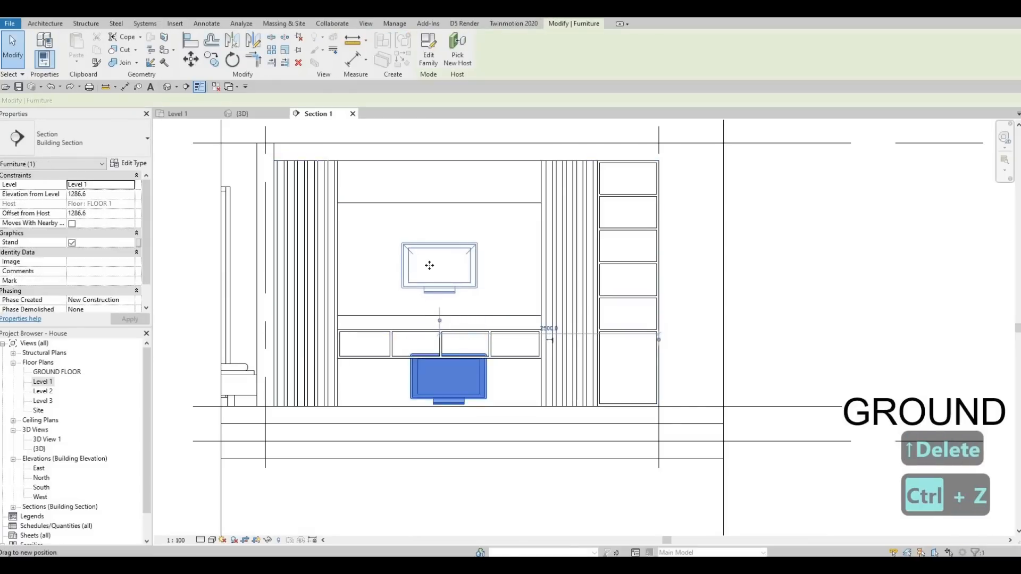
{"action": "left_click", "coordinate": [129, 163]}
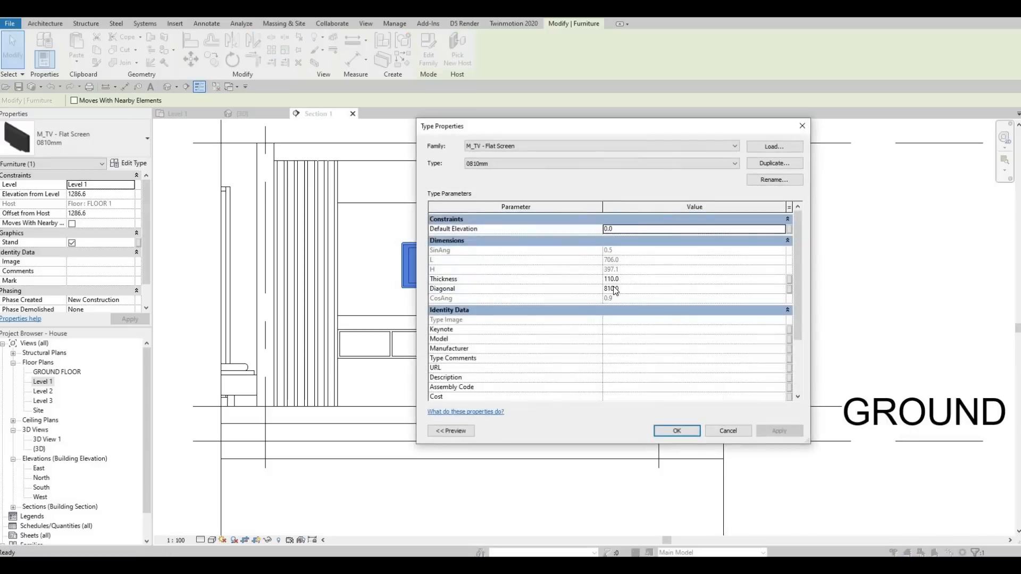
{"action": "scroll", "coordinate": [588, 311], "scroll_direction": "down", "scroll_amount": 3}
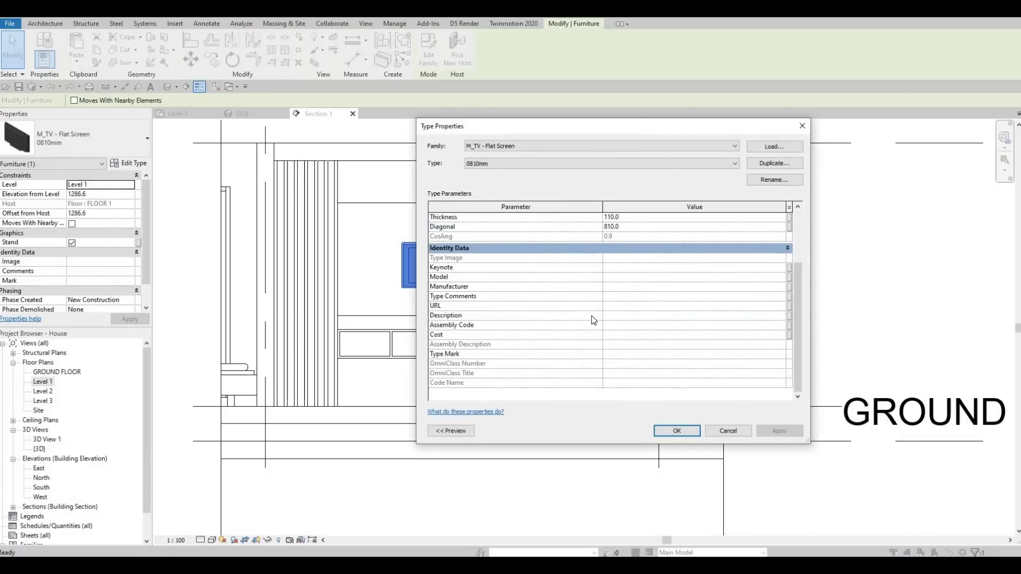
{"action": "scroll", "coordinate": [587, 313], "scroll_direction": "up", "scroll_amount": 3}
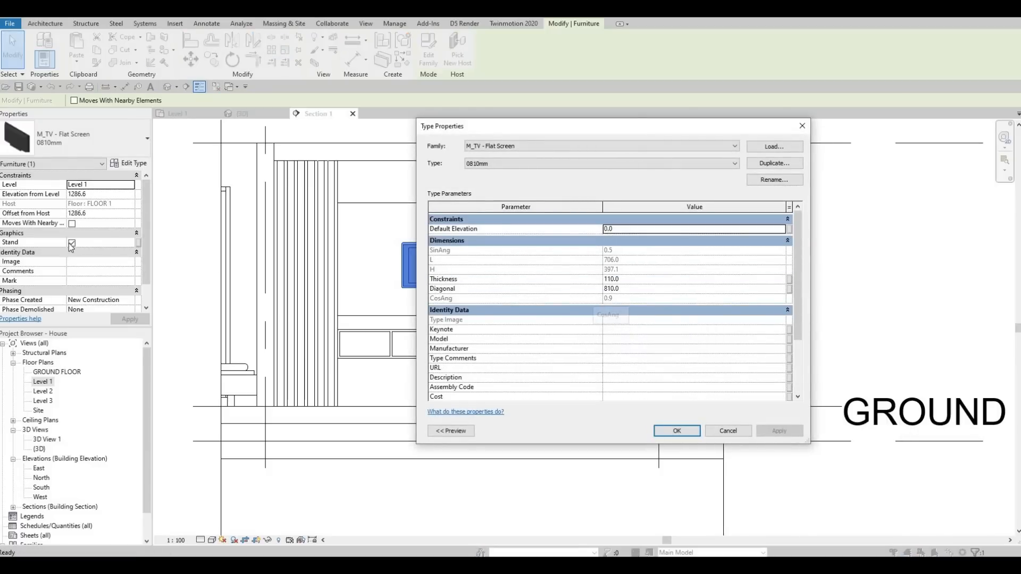
{"action": "key", "text": "Escape"}
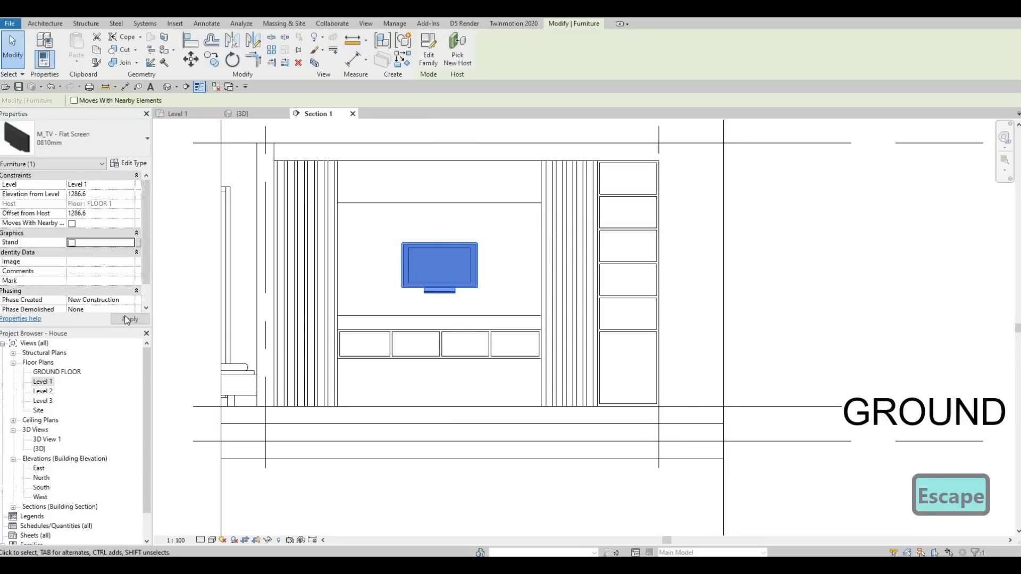
{"action": "key", "text": "Escape"}
Change the wall-mounted flat screen TV to the 1270mm type.
{"action": "left_click", "coordinate": [439, 265]}
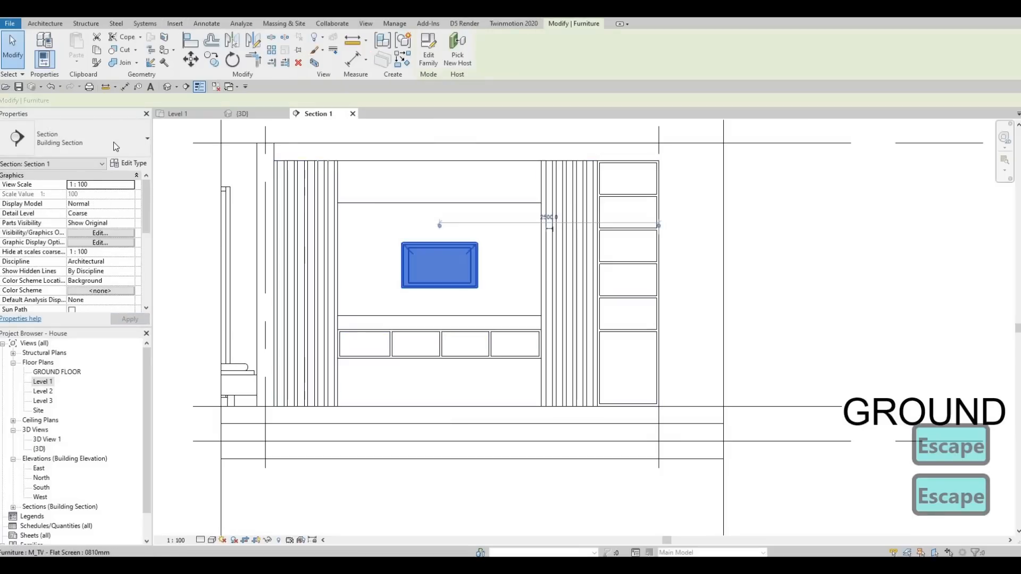
{"action": "left_click", "coordinate": [92, 146]}
{"action": "scroll", "coordinate": [40, 330], "scroll_direction": "down", "scroll_amount": 2}
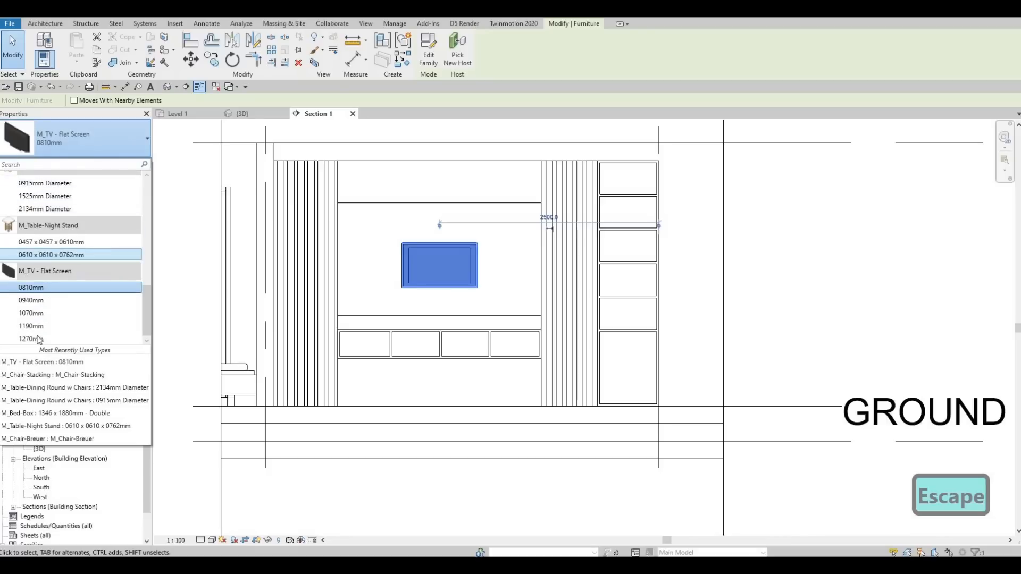
{"action": "left_click", "coordinate": [33, 328]}
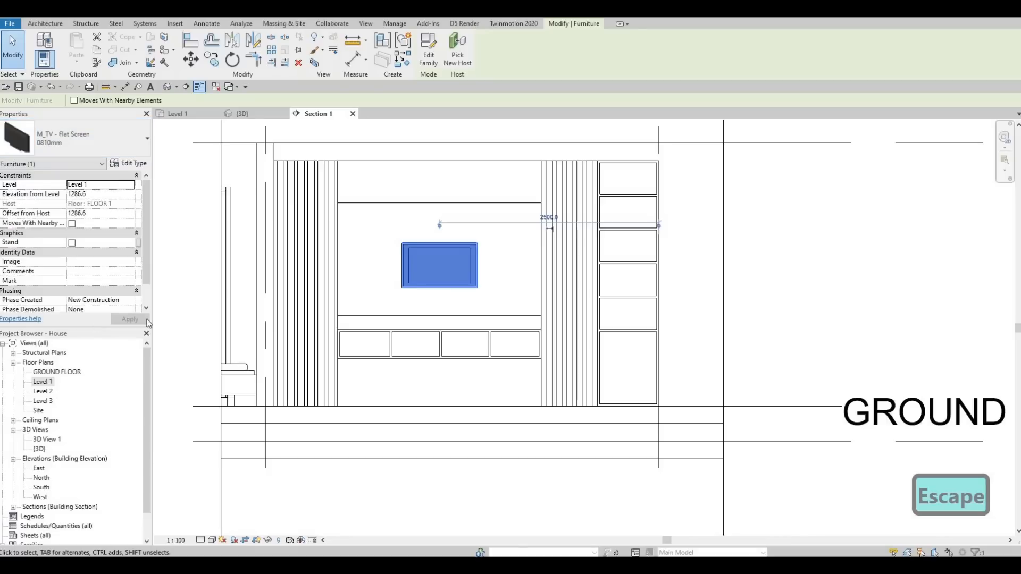
{"action": "key", "text": "Escape"}
Nudge the enlarged TV slightly downward in the section to balance its position on the panel above the cabinet, then deselect it.
{"action": "left_click", "coordinate": [418, 288]}
{"action": "key", "text": "Down"}
{"action": "key", "text": "Down"}
{"action": "key", "text": "Down"}
{"action": "key", "text": "Down"}
{"action": "key", "text": "Down"}
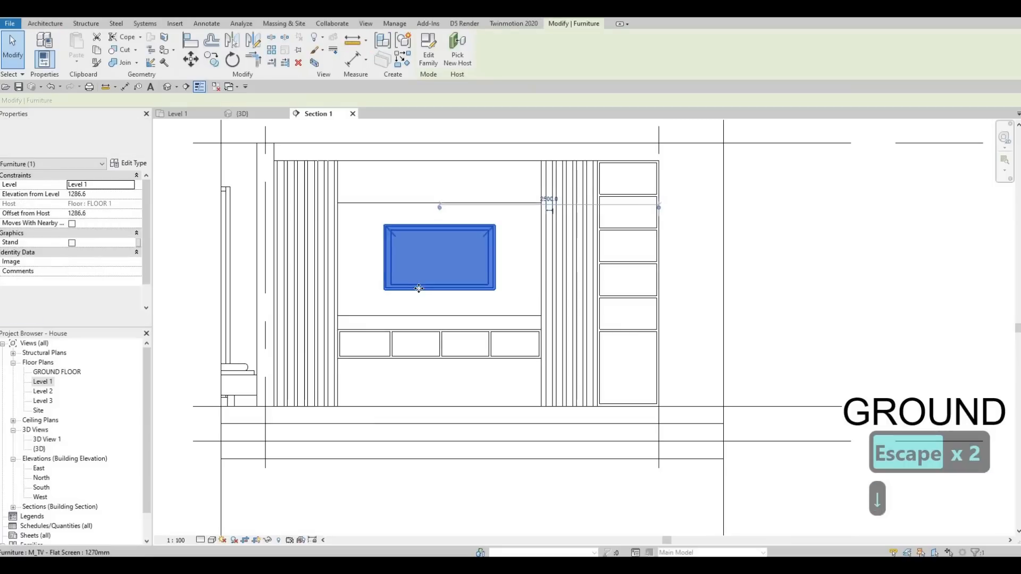
{"action": "key", "text": "Up"}
{"action": "key", "text": "Up"}
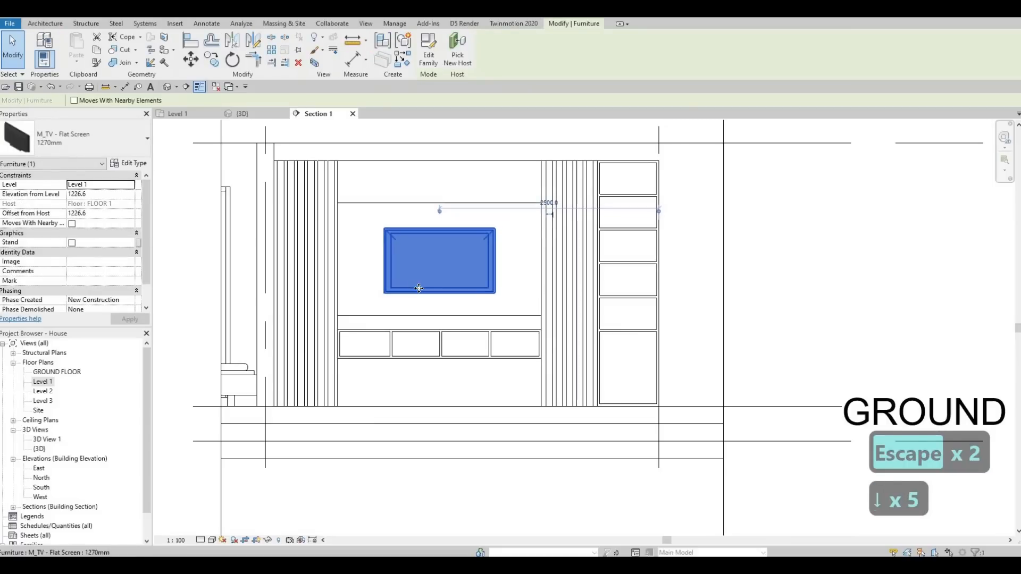
{"action": "key", "text": "Right"}
{"action": "key", "text": "Left"}
{"action": "key", "text": "Escape"}
{"action": "key", "text": "Escape"}
{"action": "key", "text": "Escape"}
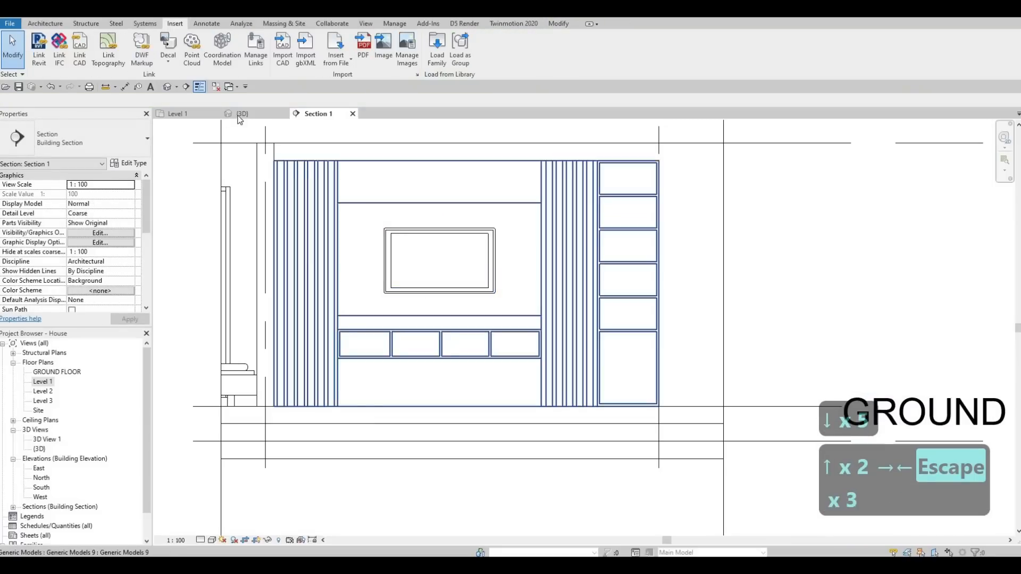
Examine the TV wall together with the living room furniture in the 3D view.
{"action": "left_click", "coordinate": [240, 113]}
{"action": "key", "text": "Escape"}
{"action": "middle_click_drag", "start_coordinate": [488, 205], "coordinate": [480, 268], "text": "shift"}
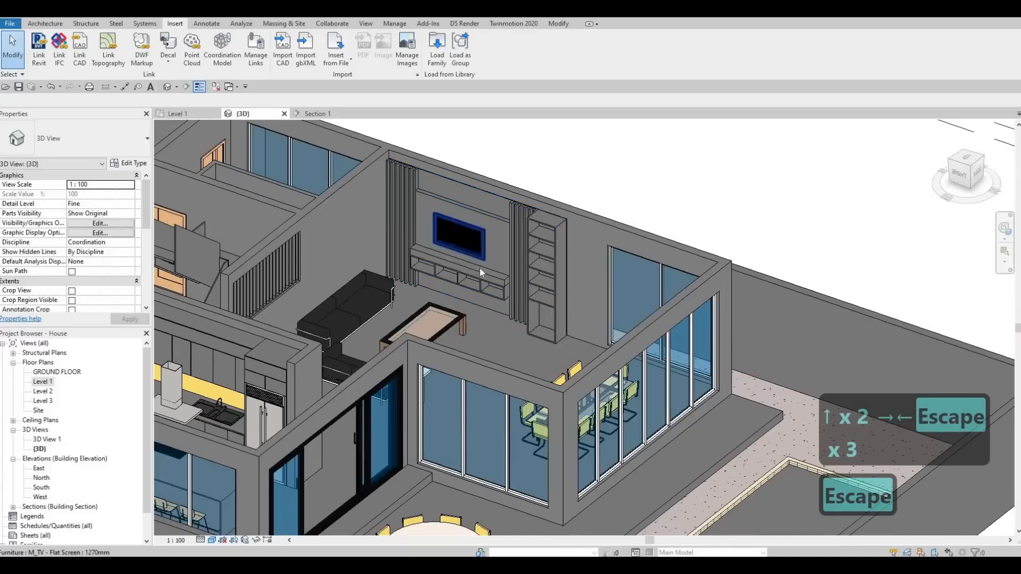
{"action": "scroll", "coordinate": [489, 274], "scroll_direction": "up", "scroll_amount": 5}
{"action": "middle_click_drag", "start_coordinate": [490, 442], "coordinate": [540, 353]}
{"action": "scroll", "coordinate": [513, 435], "scroll_direction": "down", "scroll_amount": 3}
{"action": "key", "text": "Escape"}
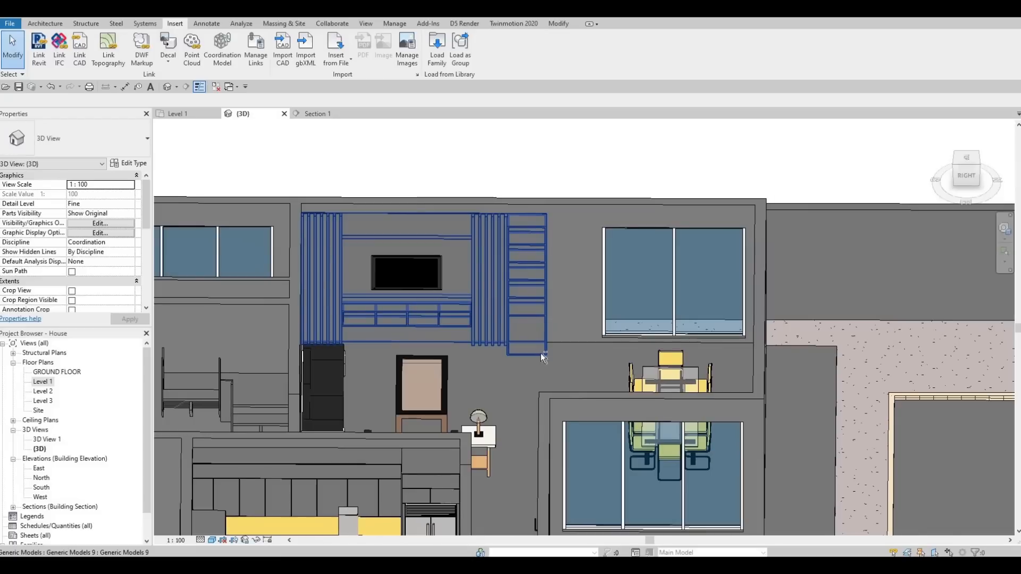
{"action": "middle_click_drag", "start_coordinate": [483, 380], "coordinate": [497, 290], "text": "shift"}
{"action": "scroll", "coordinate": [490, 284], "scroll_direction": "up", "scroll_amount": 1}
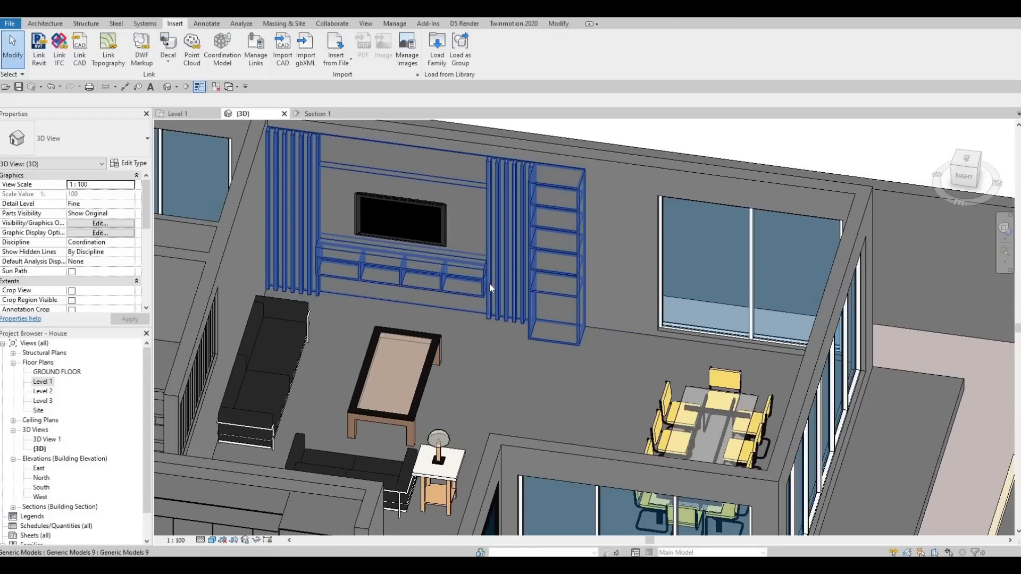
Examine up close in 3D how the TV sits against the back panel between the strips and above the low cabinet.
{"action": "middle_click_drag", "start_coordinate": [378, 154], "coordinate": [343, 207], "text": "shift"}
{"action": "scroll", "coordinate": [342, 201], "scroll_direction": "up", "scroll_amount": 5}
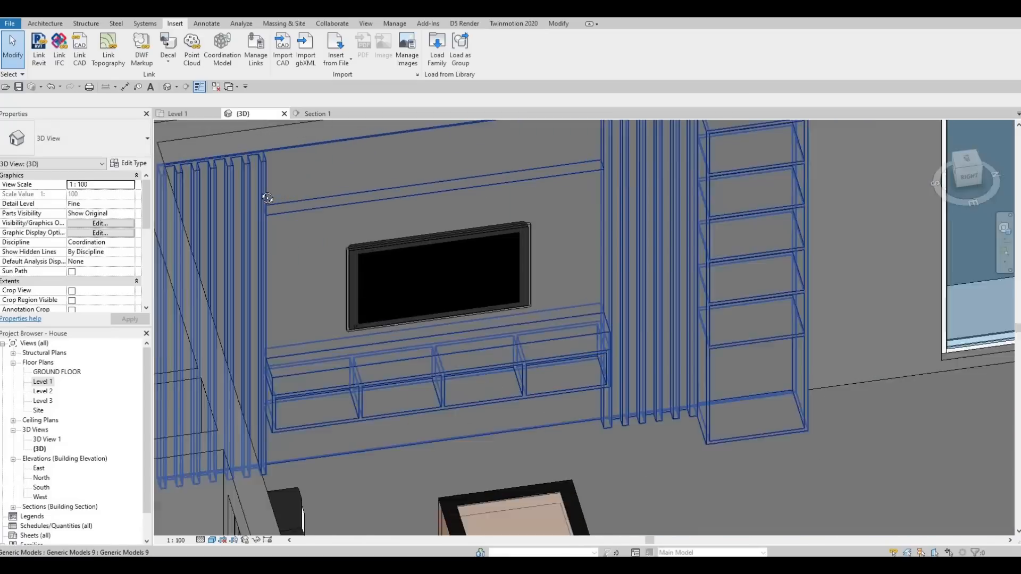
{"action": "key", "text": "Escape"}
{"action": "middle_click_drag", "start_coordinate": [275, 165], "coordinate": [276, 194]}
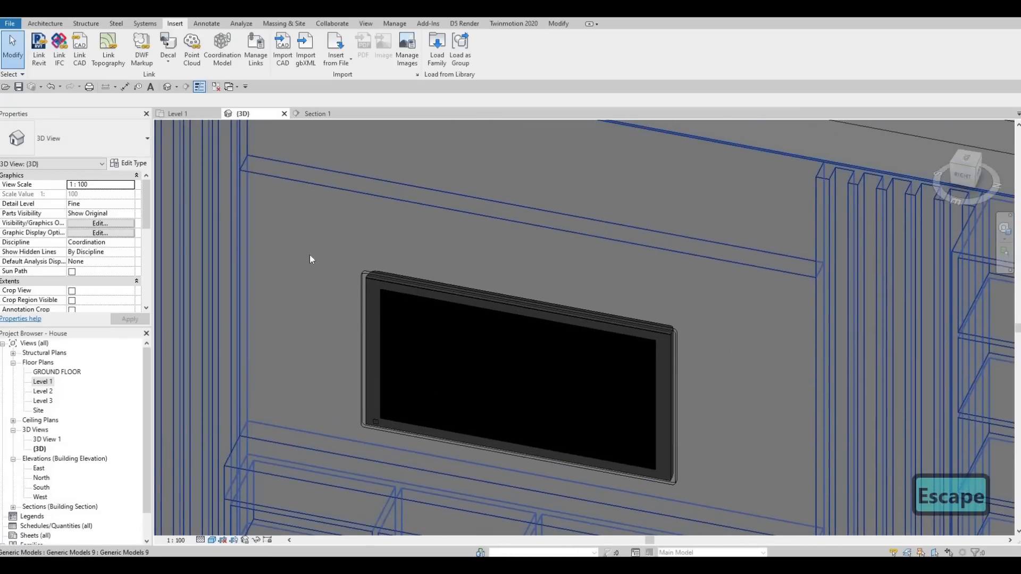
{"action": "scroll", "coordinate": [277, 166], "scroll_direction": "down", "scroll_amount": 2}
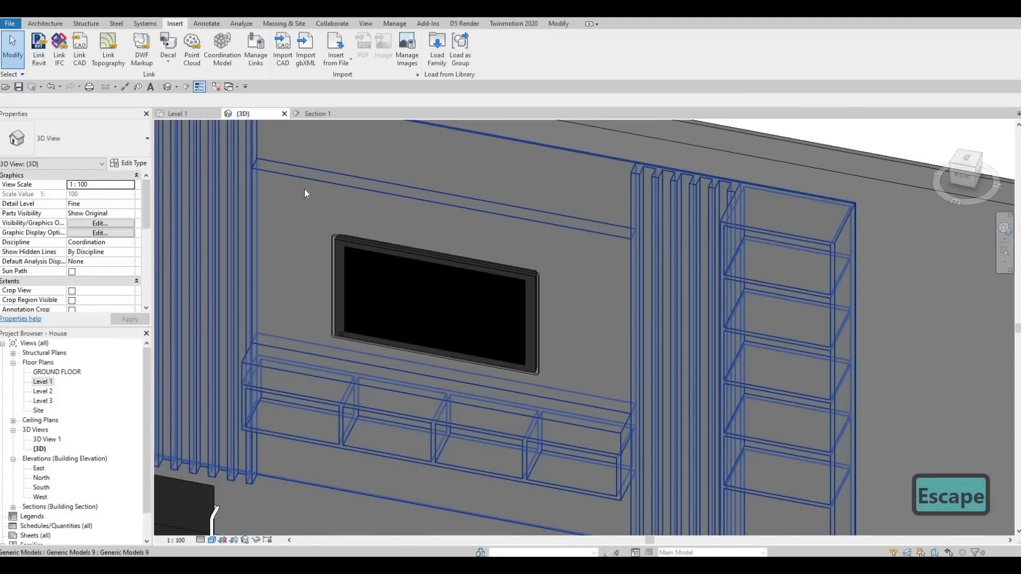
{"action": "scroll", "coordinate": [270, 238], "scroll_direction": "up", "scroll_amount": 3}
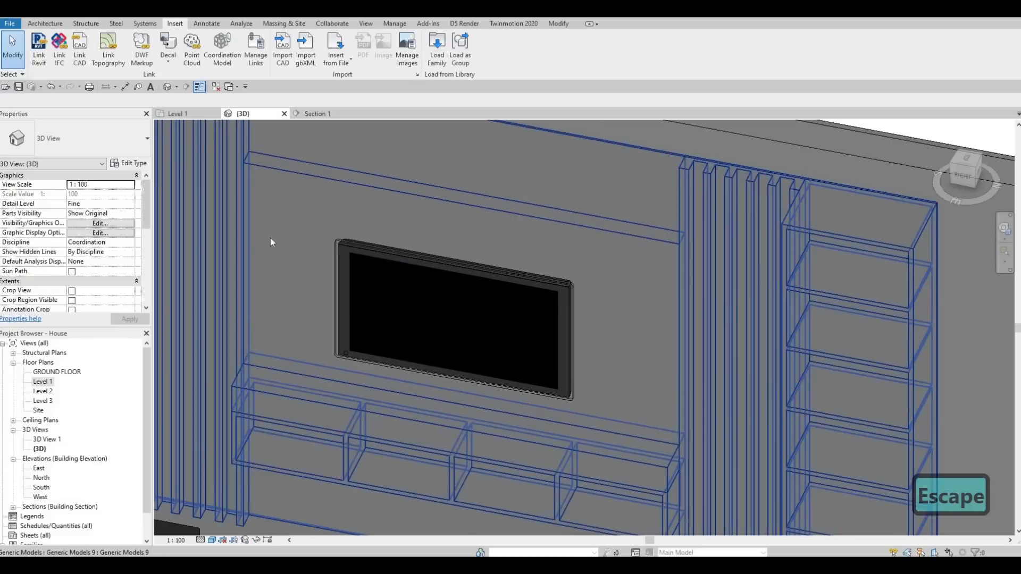
{"action": "scroll", "coordinate": [454, 275], "scroll_direction": "down", "scroll_amount": 3}
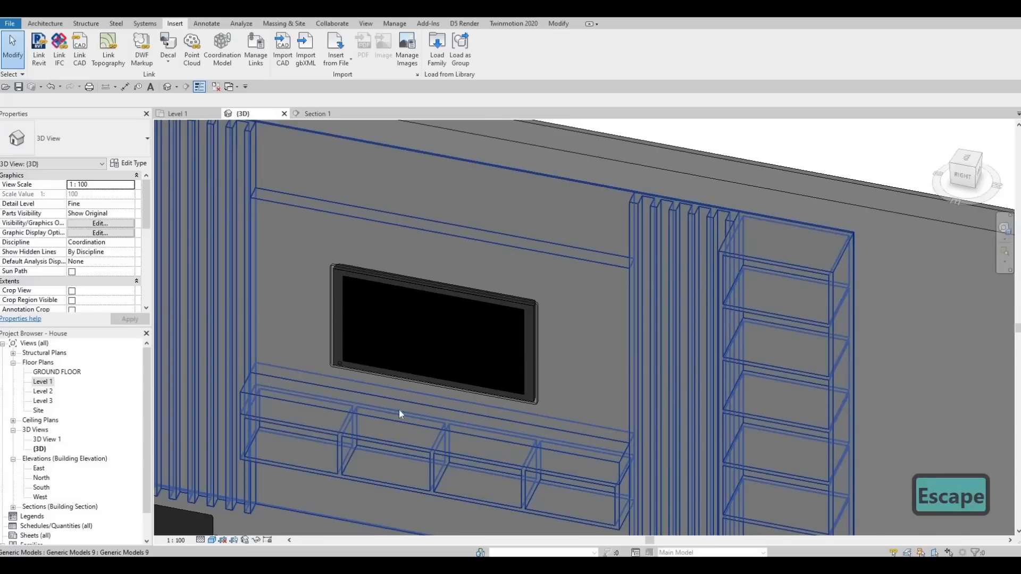
{"action": "scroll", "coordinate": [353, 276], "scroll_direction": "up", "scroll_amount": 4}
{"action": "scroll", "coordinate": [344, 283], "scroll_direction": "up", "scroll_amount": 1}
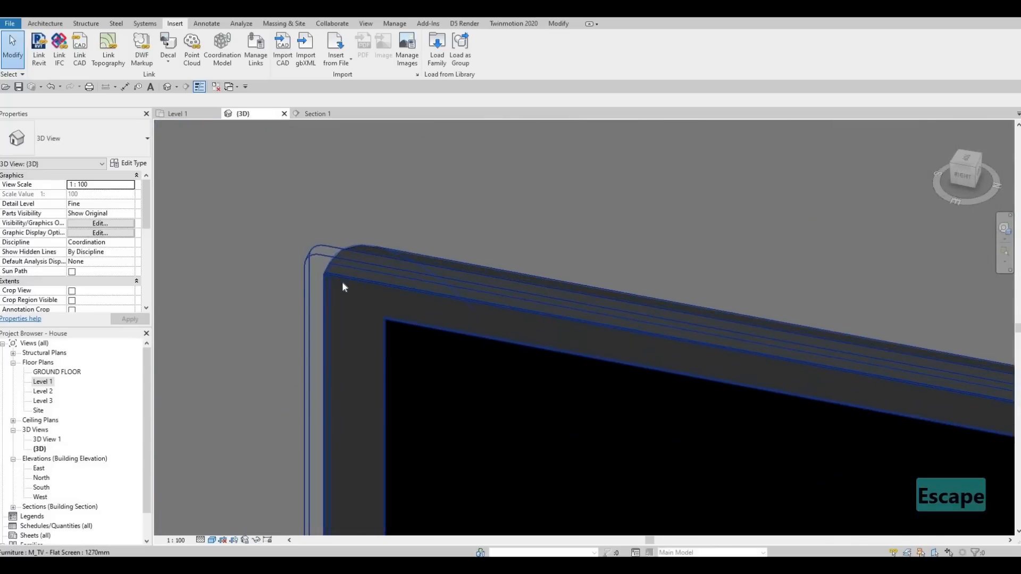
{"action": "scroll", "coordinate": [343, 281], "scroll_direction": "down", "scroll_amount": 5}
{"action": "key", "text": "Escape"}
Examine the tall shelf unit and the tops of the vertical strips from several angles in 3D.
{"action": "middle_click_drag", "start_coordinate": [488, 334], "coordinate": [703, 147], "text": "shift"}
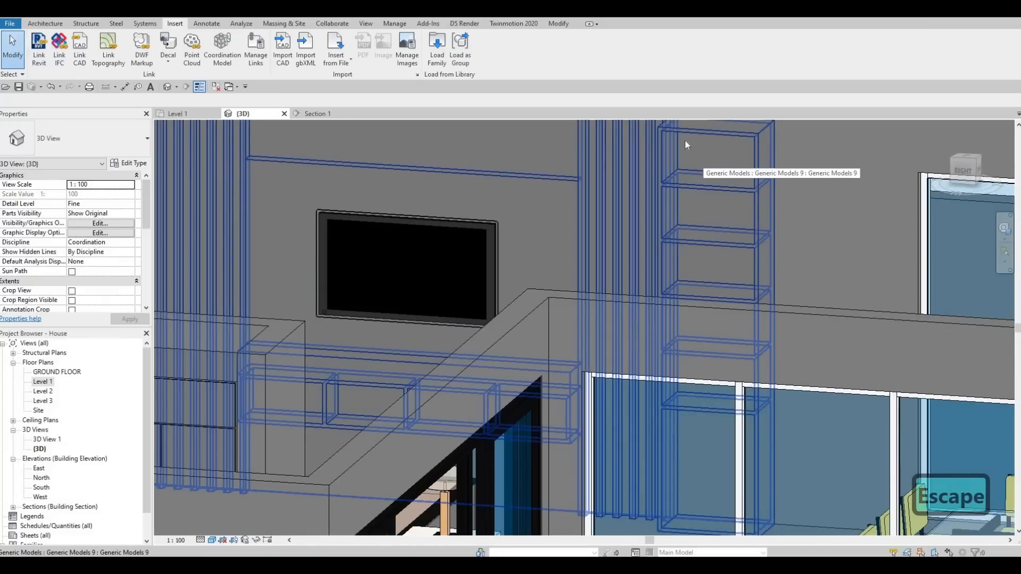
{"action": "middle_click_drag", "start_coordinate": [667, 329], "coordinate": [659, 252], "text": "shift"}
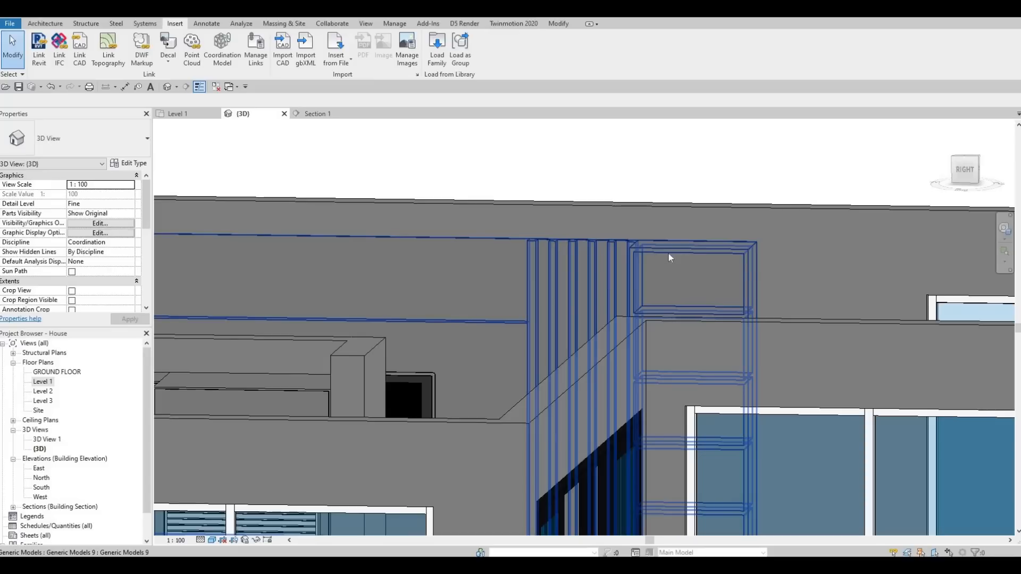
{"action": "middle_click_drag", "start_coordinate": [700, 338], "coordinate": [701, 353], "text": "shift"}
{"action": "middle_click_drag", "start_coordinate": [730, 402], "coordinate": [708, 343], "text": "shift"}
{"action": "scroll", "coordinate": [622, 371], "scroll_direction": "down", "scroll_amount": 2}
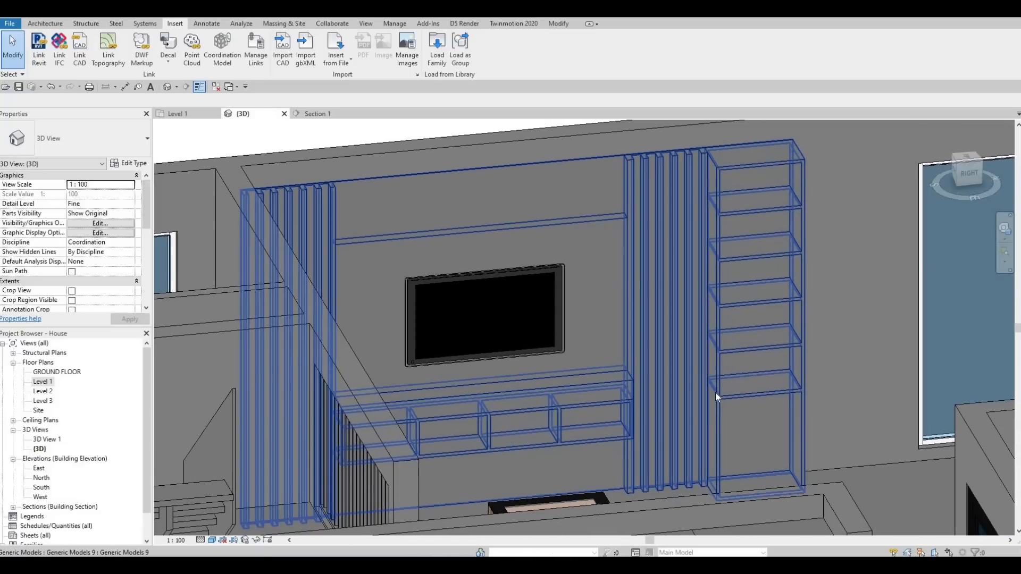
{"action": "scroll", "coordinate": [708, 347], "scroll_direction": "up", "scroll_amount": 2}
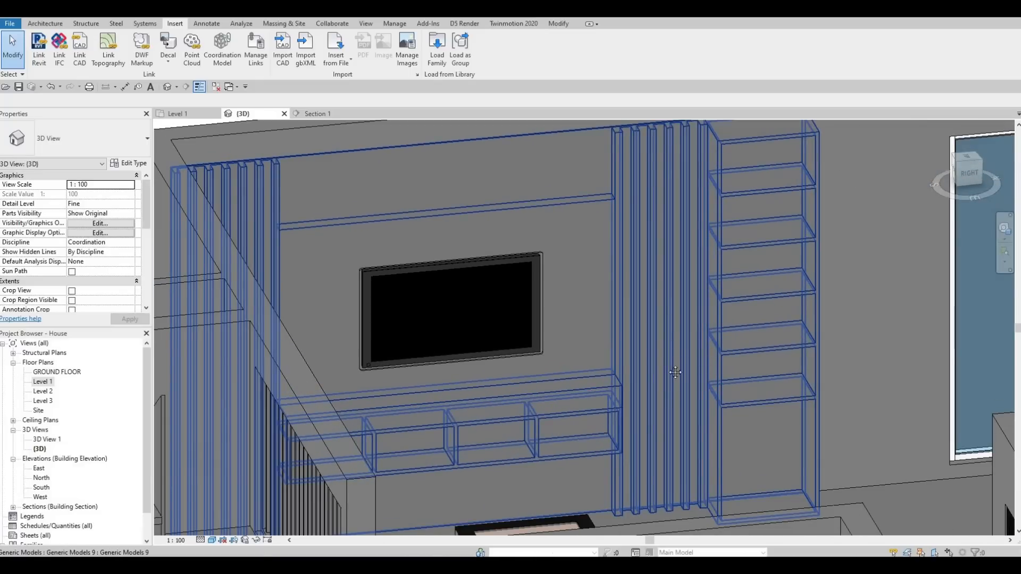
Examine the cabinet and shelves of the TV wall up close in 3D, then view the whole living room from above.
{"action": "middle_click_drag", "start_coordinate": [728, 158], "coordinate": [728, 210]}
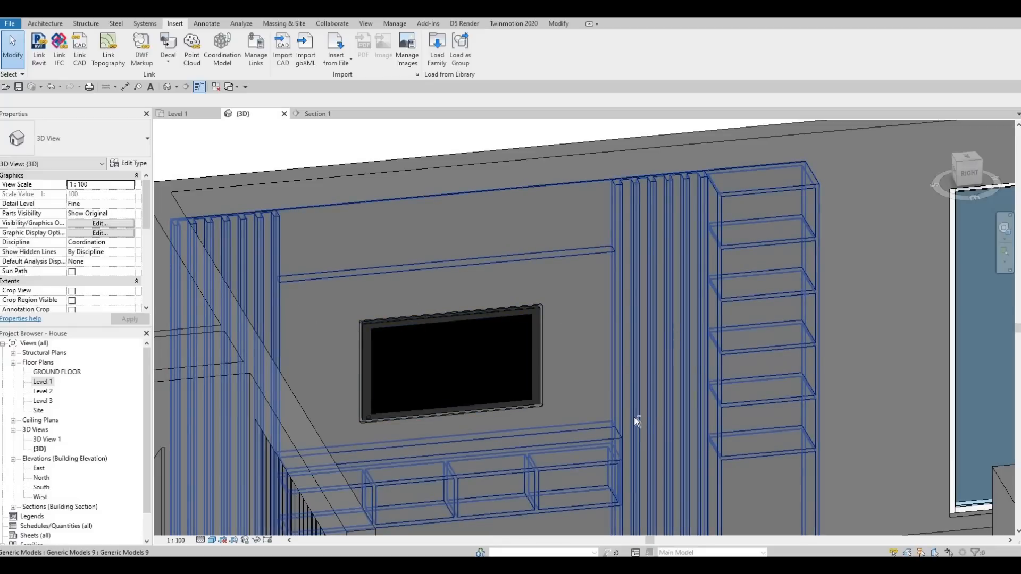
{"action": "middle_click_drag", "start_coordinate": [633, 416], "coordinate": [749, 282]}
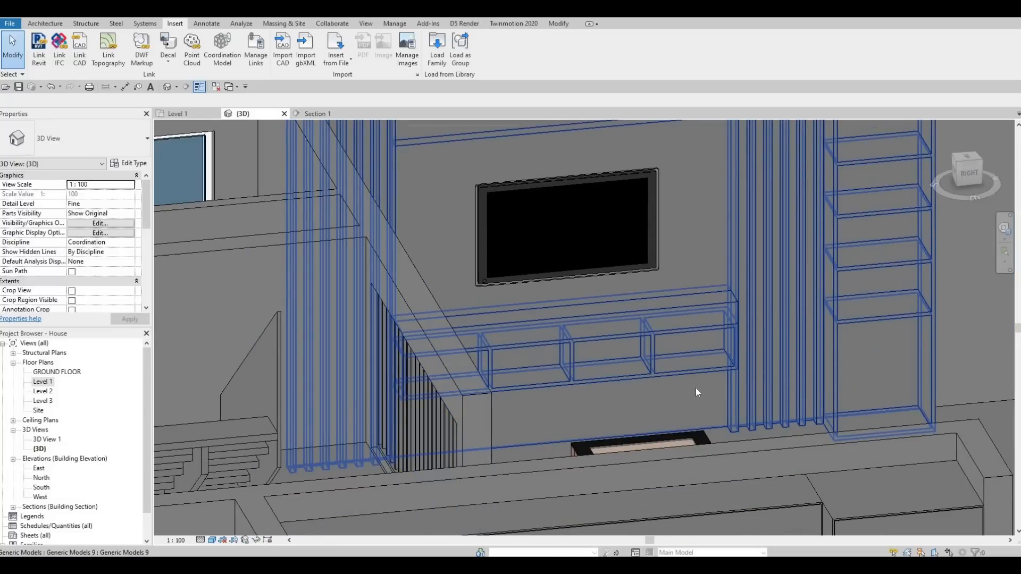
{"action": "key", "text": "Escape"}
{"action": "key", "text": "Escape"}
{"action": "middle_click_drag", "start_coordinate": [732, 368], "coordinate": [627, 391], "text": "shift"}
{"action": "scroll", "coordinate": [627, 391], "scroll_direction": "down", "scroll_amount": 2}
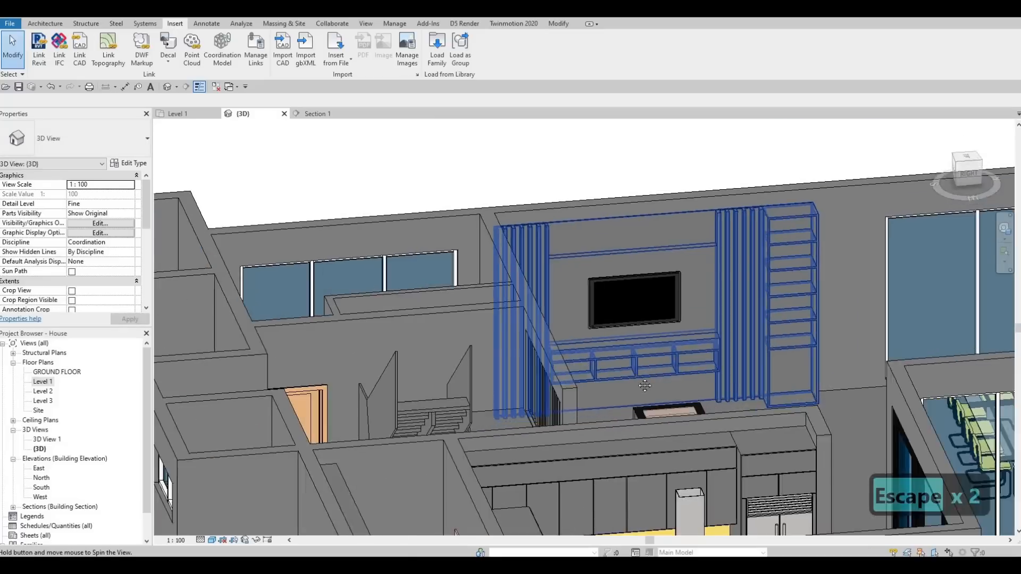
{"action": "middle_click_drag", "start_coordinate": [686, 380], "coordinate": [645, 439], "text": "shift"}
{"action": "scroll", "coordinate": [594, 159], "scroll_direction": "down", "scroll_amount": 1}
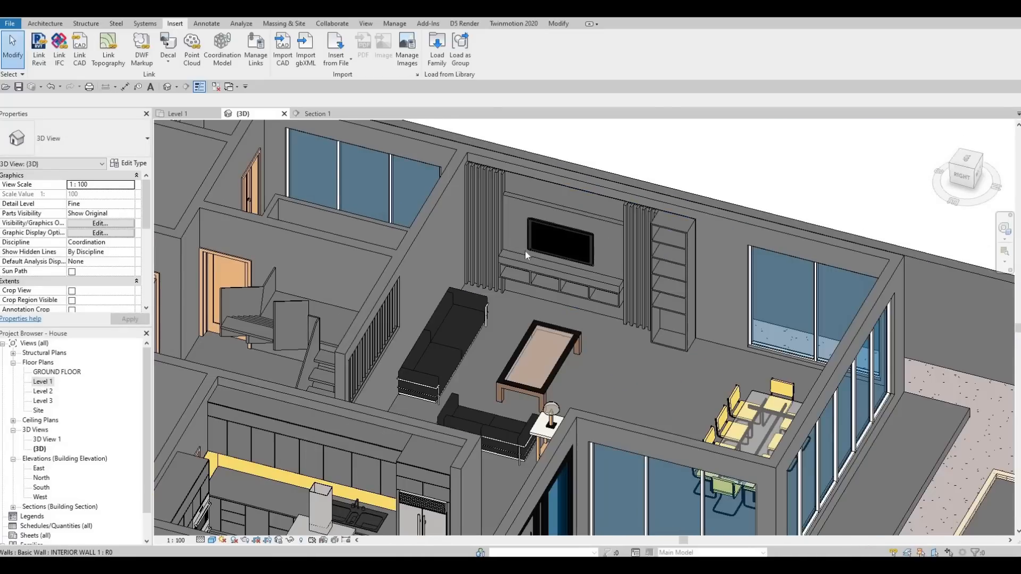
Delete the Section 1 marker in front of the TV wall on the Level 1 floor plan, accepting removal of its view.
{"action": "key", "text": "ctrl+Tab"}
{"action": "scroll", "coordinate": [495, 255], "scroll_direction": "down", "scroll_amount": 4}
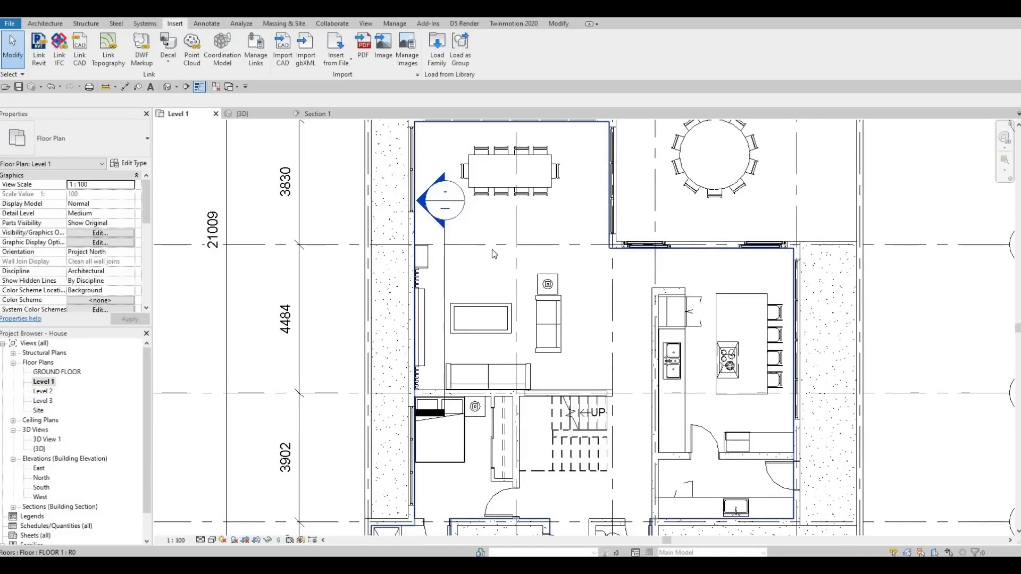
{"action": "middle_click_drag", "start_coordinate": [533, 252], "coordinate": [547, 272]}
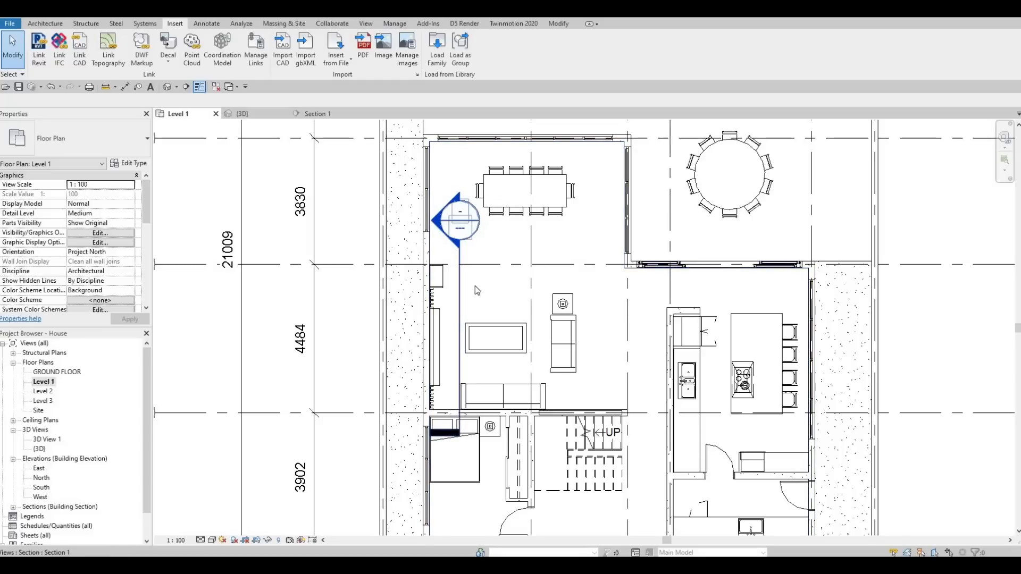
{"action": "left_click", "coordinate": [461, 264]}
{"action": "key", "text": "Delete"}
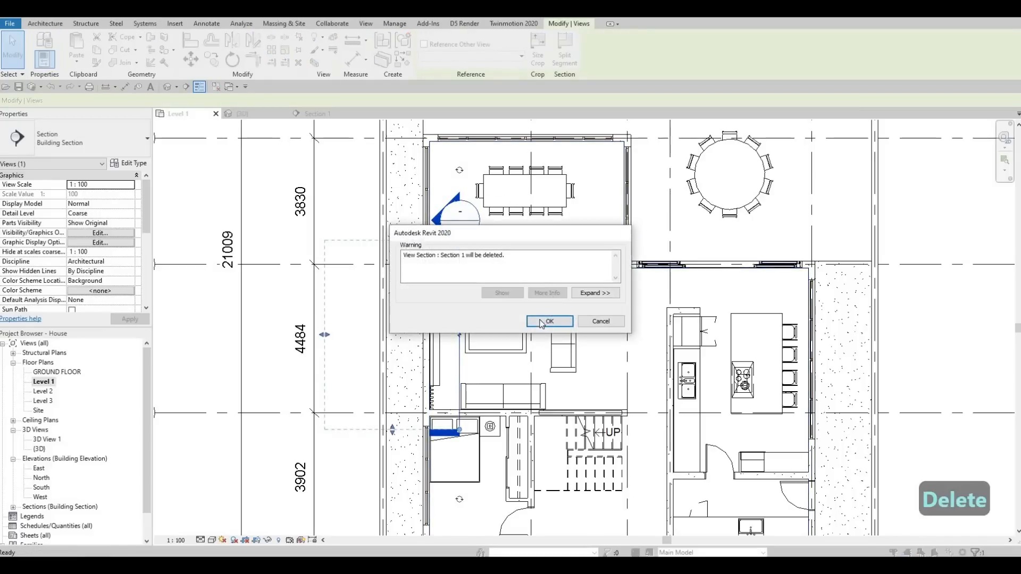
{"action": "key", "text": "Return"}
{"action": "key", "text": "Escape"}
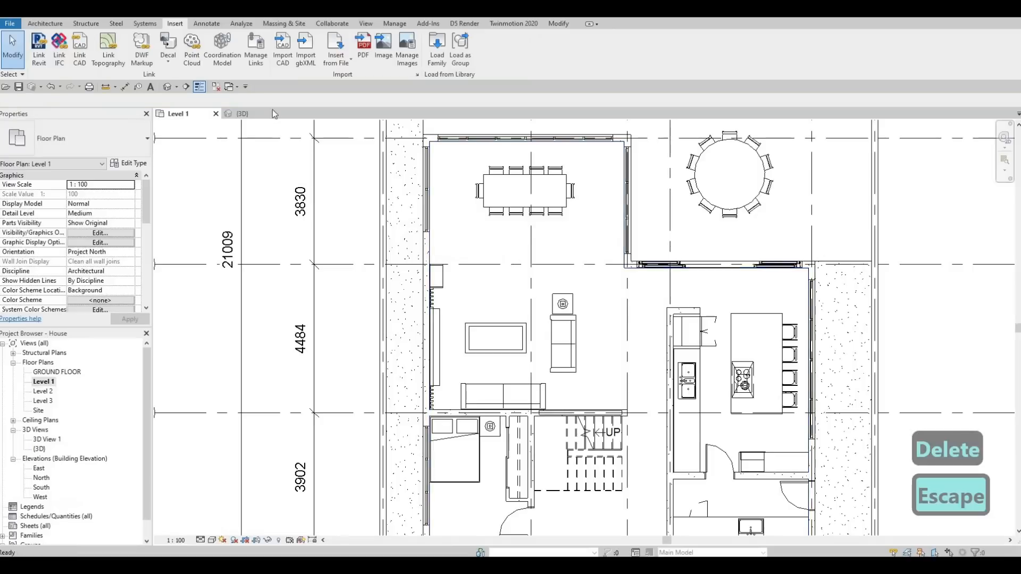
Create a new in-place model in the Generic Models category on Level 1, keeping the proposed name.
{"action": "left_click", "coordinate": [43, 23]}
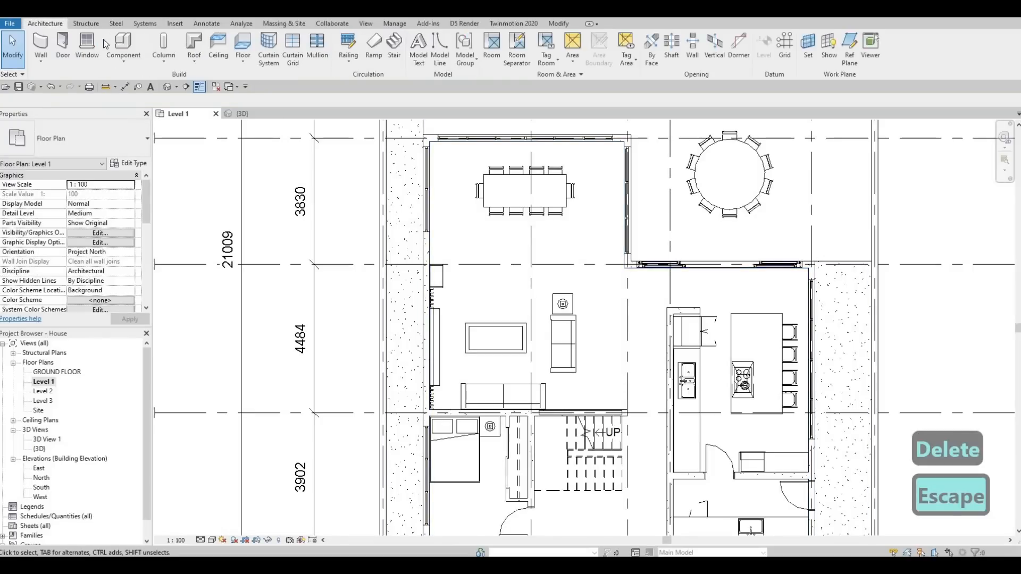
{"action": "left_click", "coordinate": [126, 68]}
{"action": "left_click", "coordinate": [140, 104]}
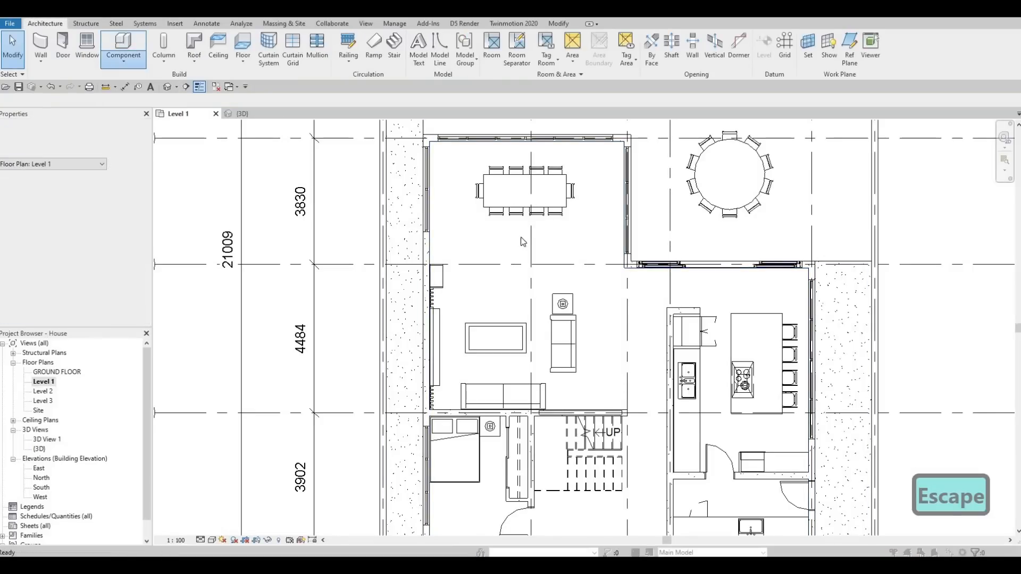
{"action": "scroll", "coordinate": [492, 235], "scroll_direction": "down", "scroll_amount": 5}
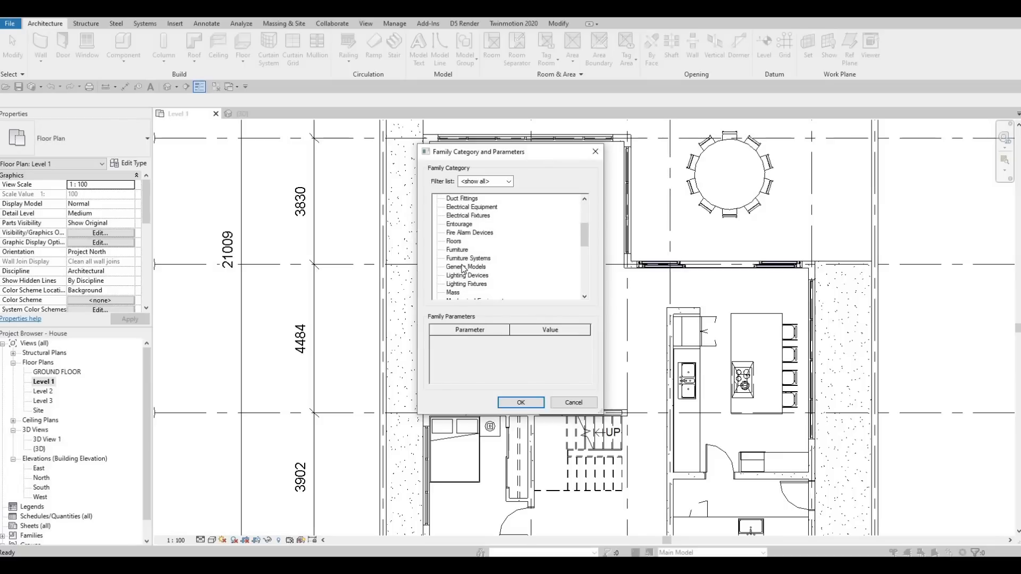
{"action": "left_click", "coordinate": [520, 403]}
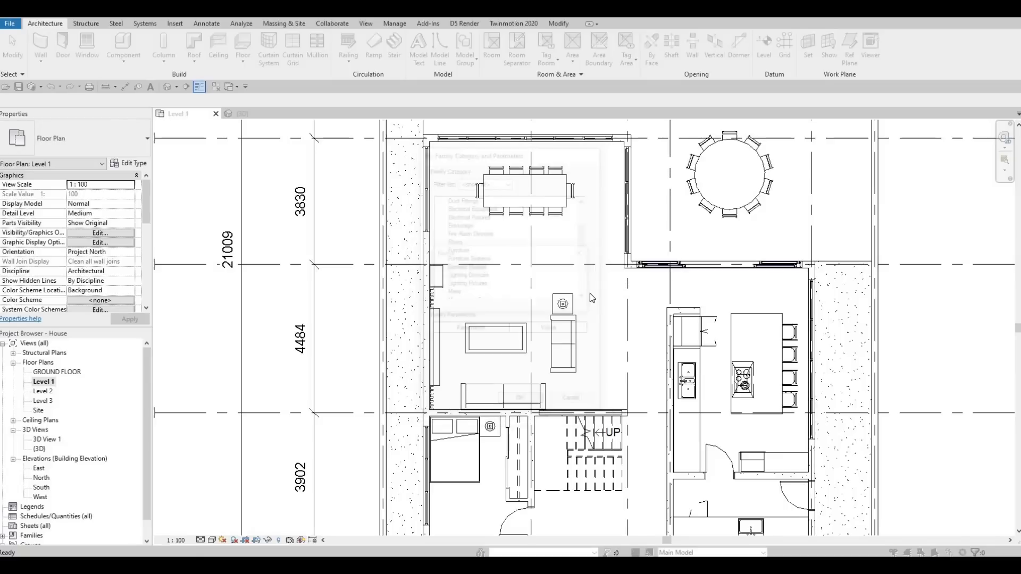
{"action": "key", "text": "Return"}
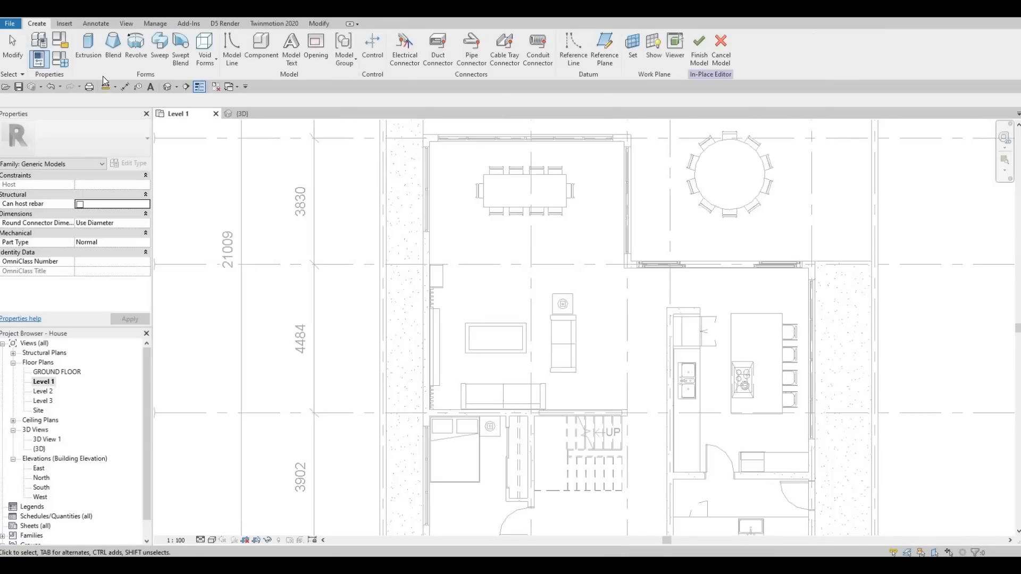
Start an extrusion and assign it the Stone material from the Stone group of the AEC Materials library.
{"action": "left_click", "coordinate": [87, 52]}
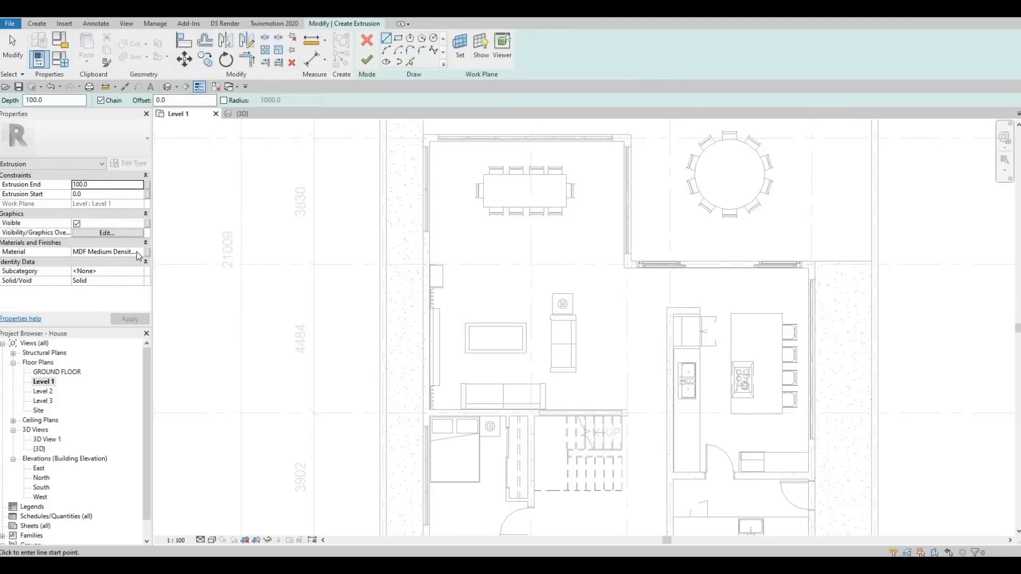
{"action": "left_click", "coordinate": [138, 253]}
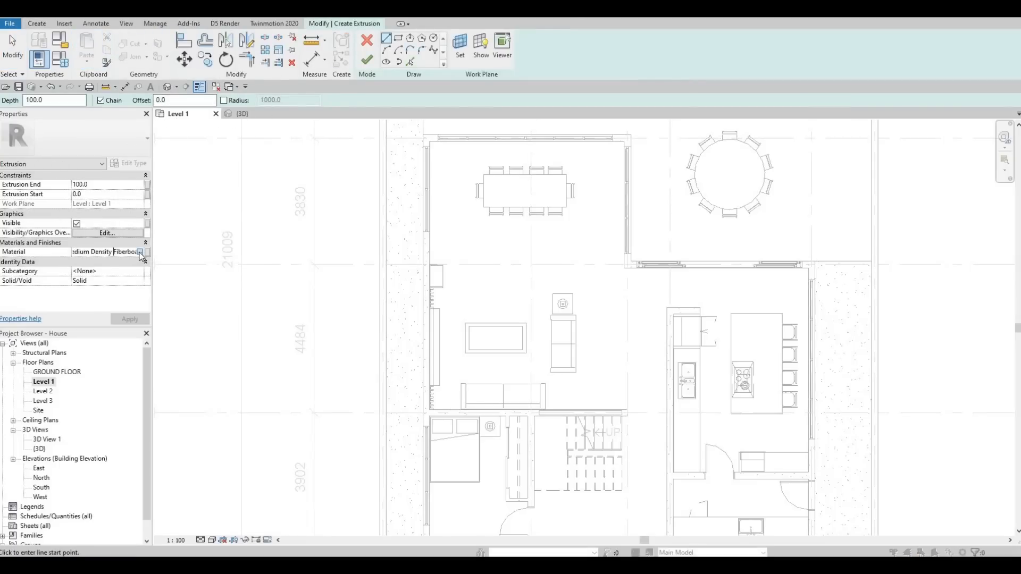
{"action": "left_click", "coordinate": [141, 253]}
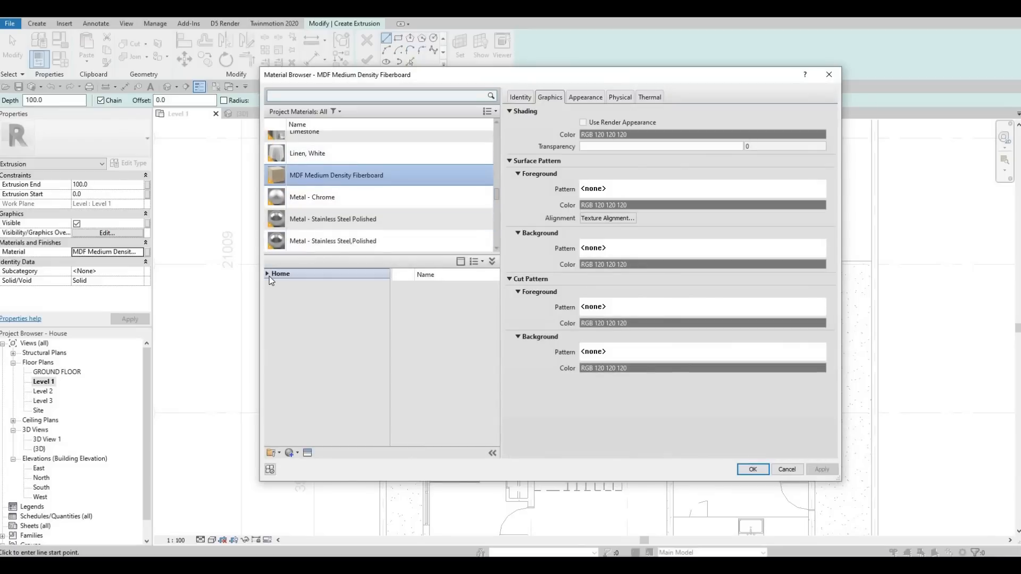
{"action": "left_click", "coordinate": [269, 276]}
{"action": "left_click", "coordinate": [273, 294]}
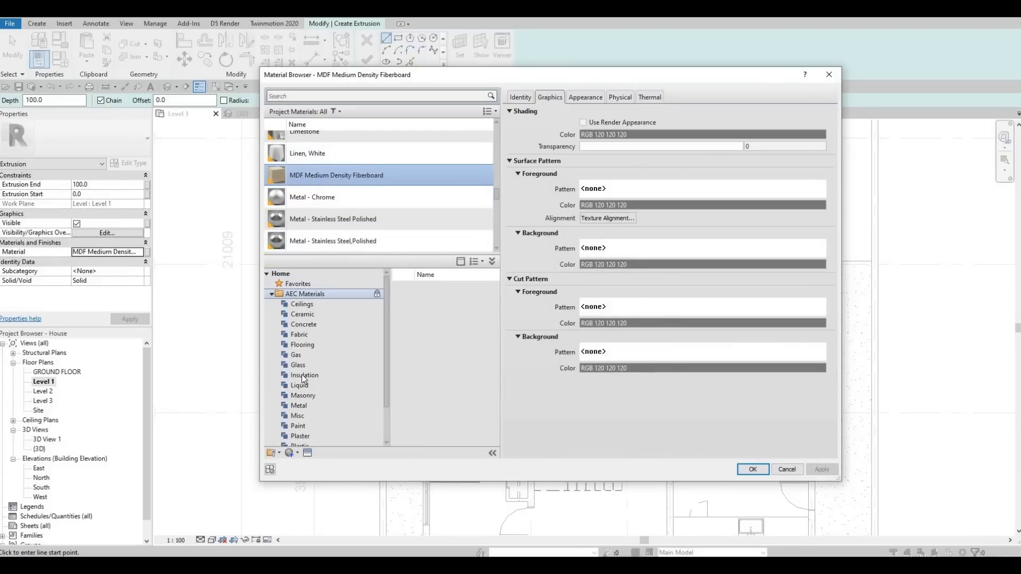
{"action": "scroll", "coordinate": [303, 379], "scroll_direction": "down", "scroll_amount": 2}
{"action": "left_click", "coordinate": [299, 376]}
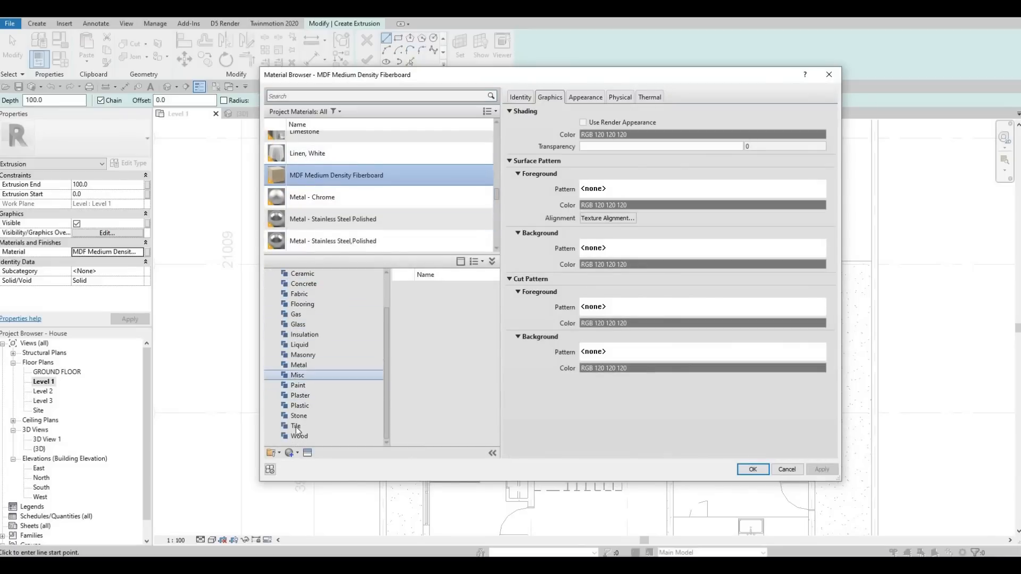
{"action": "left_click", "coordinate": [319, 416]}
{"action": "scroll", "coordinate": [462, 427], "scroll_direction": "down", "scroll_amount": 1}
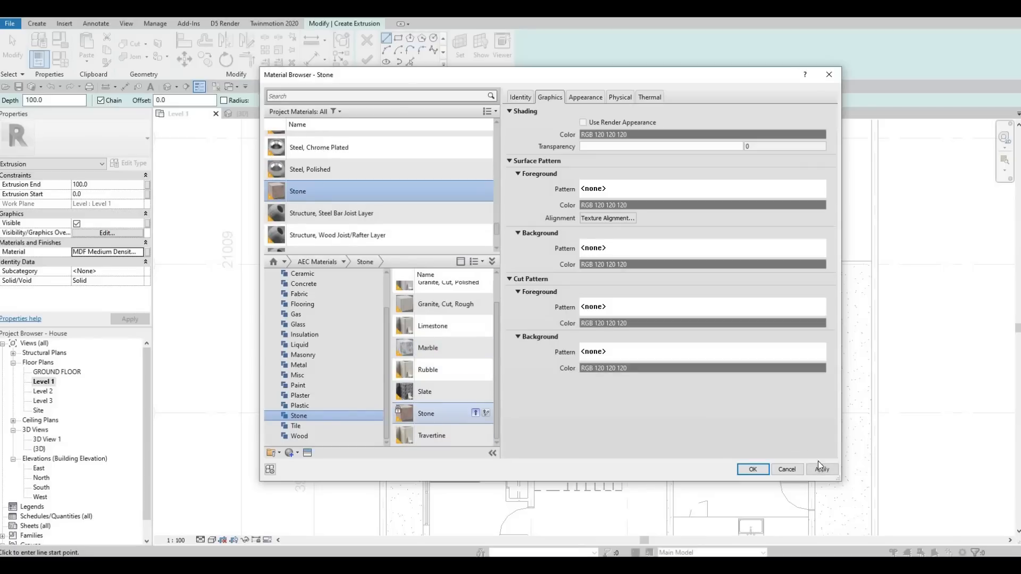
{"action": "left_click", "coordinate": [750, 470]}
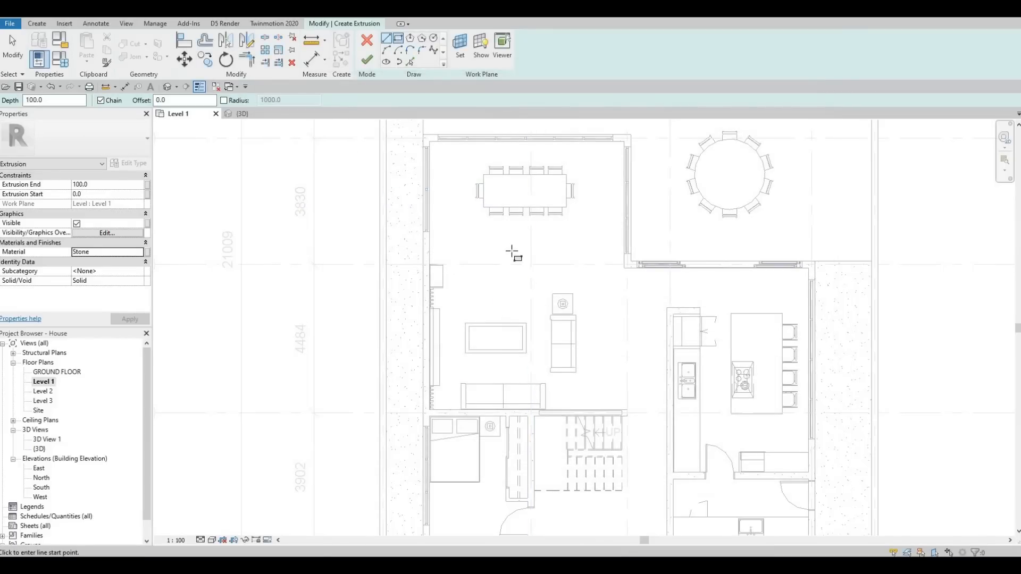
Sketch an 1800 by 600 mm rectangle between the dining table and the living room seating.
{"action": "scroll", "coordinate": [492, 269], "scroll_direction": "up", "scroll_amount": 3}
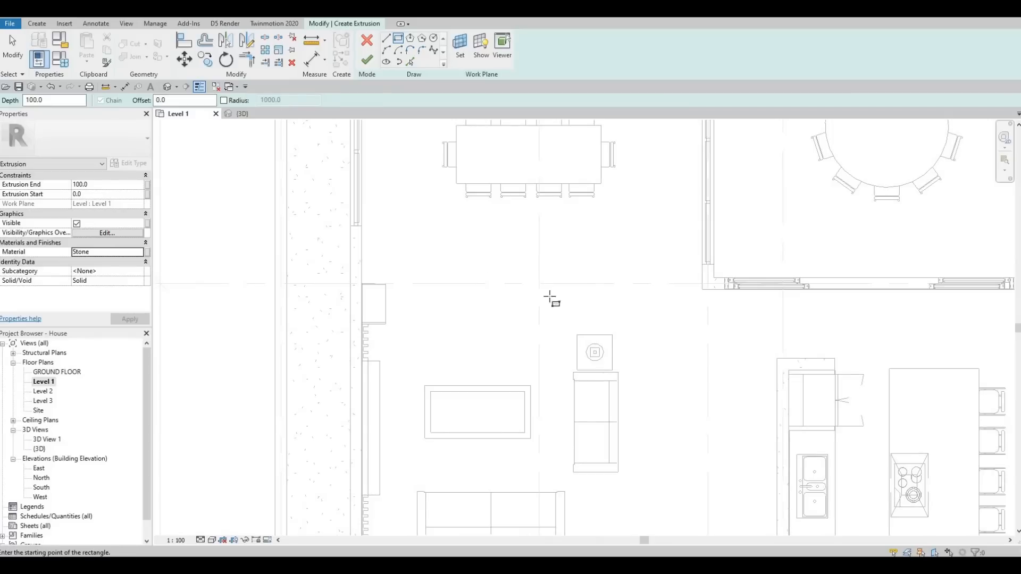
{"action": "left_click", "coordinate": [485, 264]}
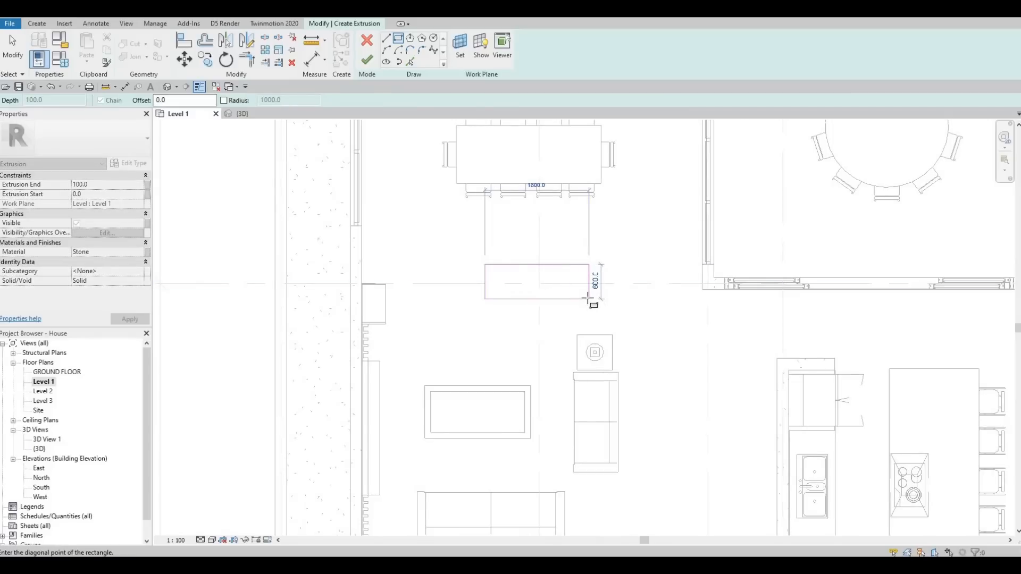
{"action": "left_click", "coordinate": [581, 309]}
{"action": "key", "text": "Escape"}
{"action": "key", "text": "Escape"}
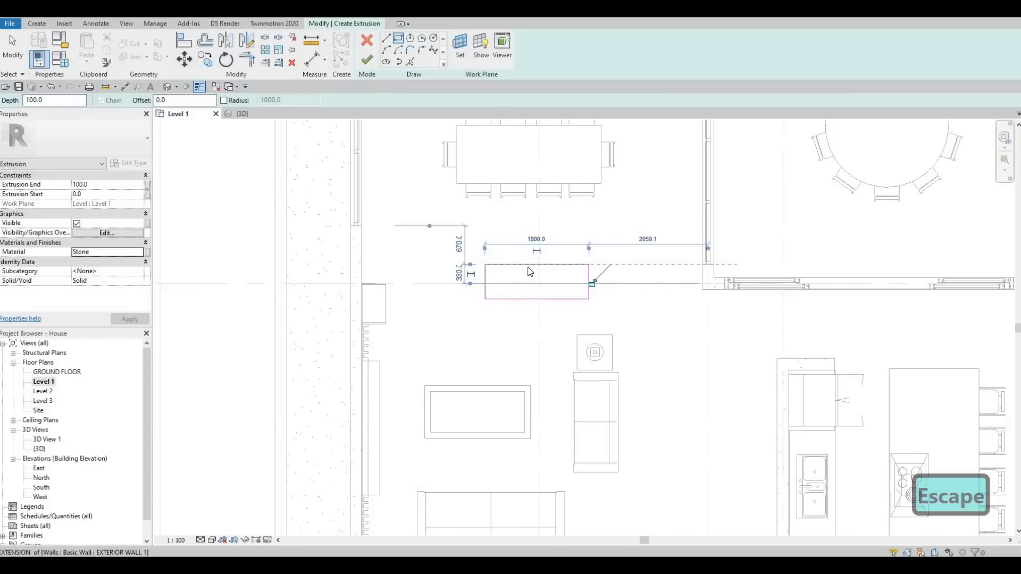
Select the whole rectangle chain and nudge it slightly toward the dining table, then deselect it.
{"action": "key", "text": "Tab"}
{"action": "left_click", "coordinate": [529, 271]}
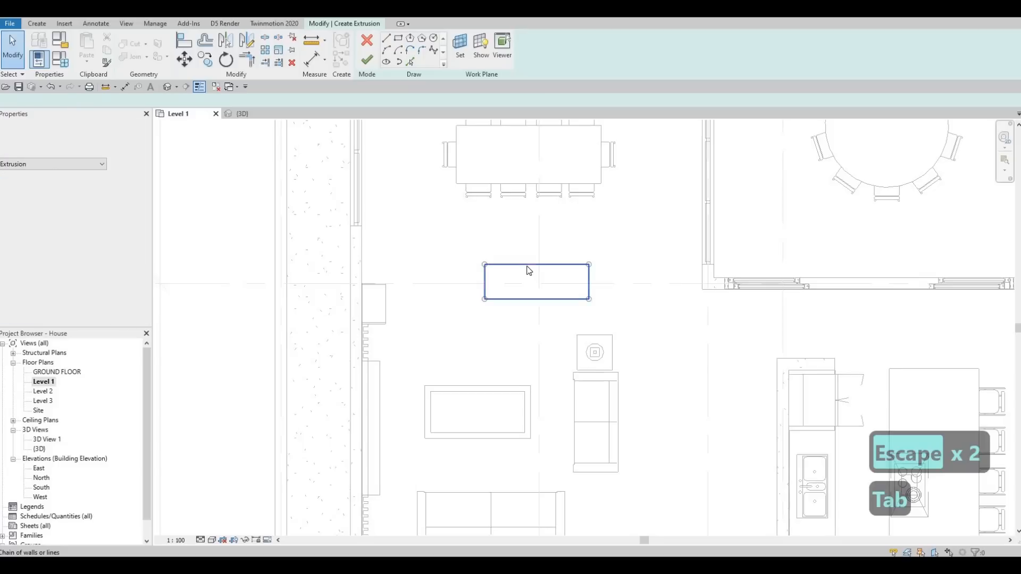
{"action": "key", "text": "Up"}
{"action": "key", "text": "Up"}
{"action": "key", "text": "Up"}
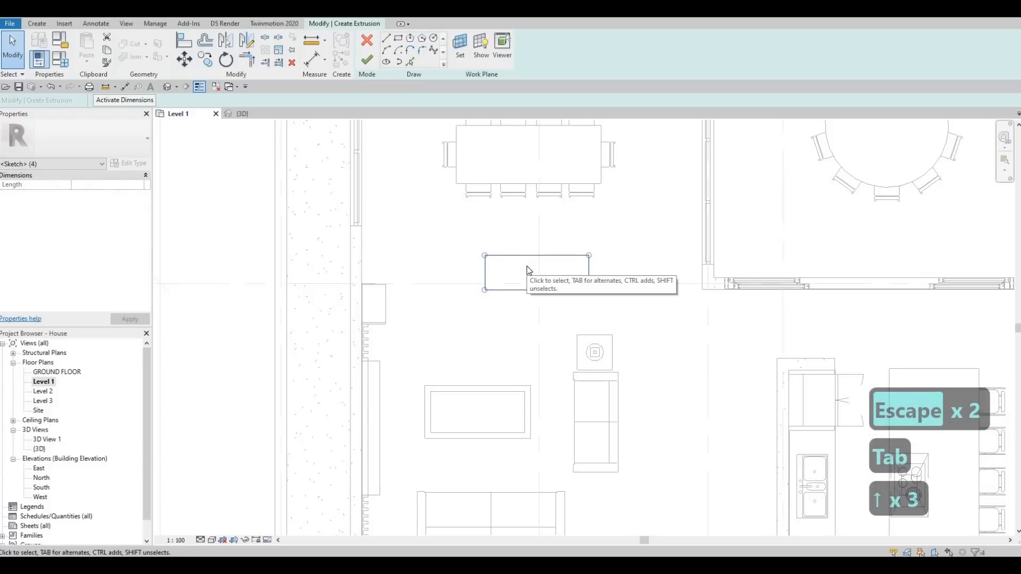
{"action": "key", "text": "Down"}
{"action": "key", "text": "Escape"}
{"action": "key", "text": "Escape"}
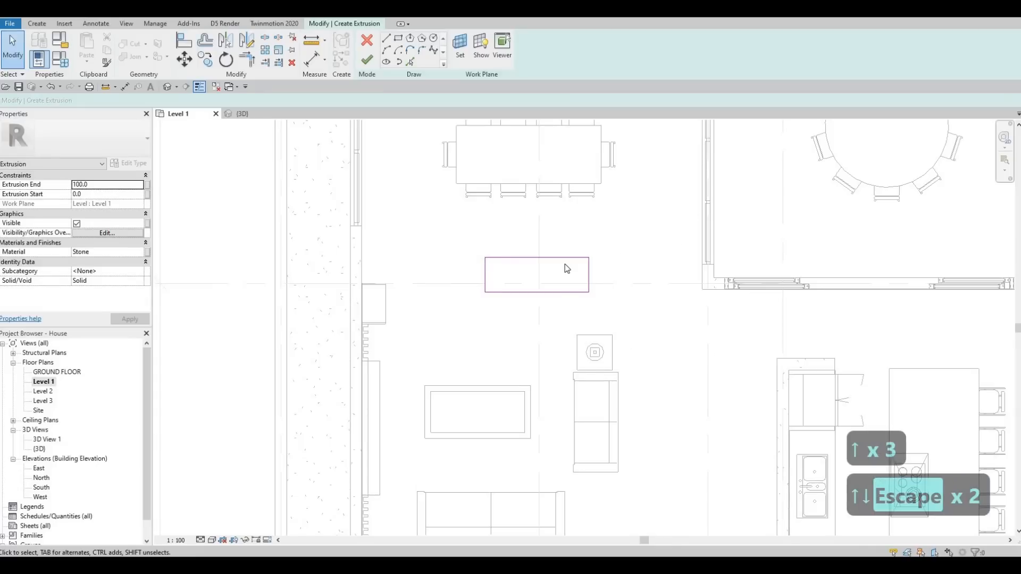
Check the rectangle's length and width dimensions, then finish the extrusion sketch with a depth of 100 mm.
{"action": "middle_click_drag", "start_coordinate": [604, 242], "coordinate": [601, 250]}
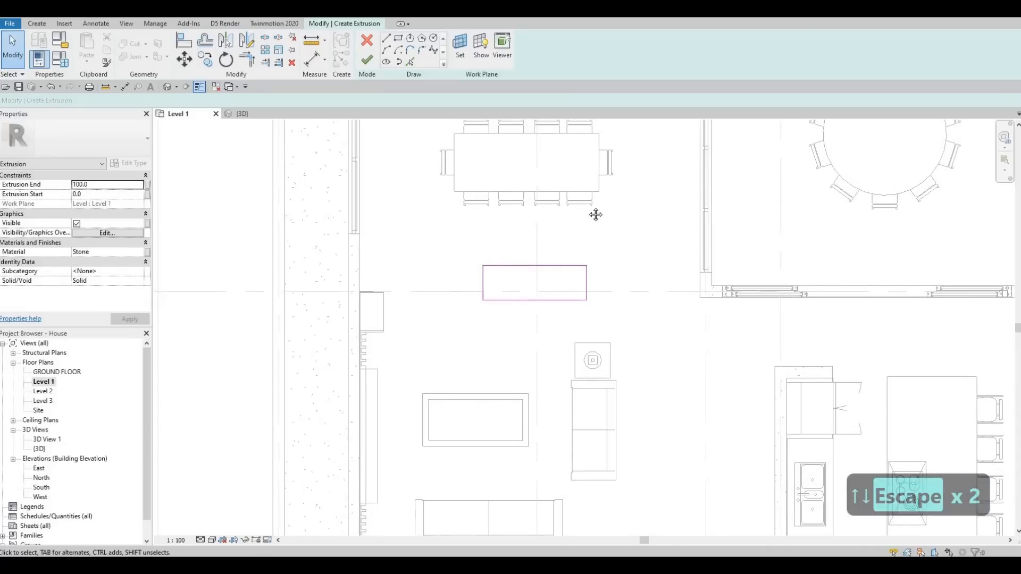
{"action": "middle_click_drag", "start_coordinate": [596, 214], "coordinate": [589, 192]}
{"action": "mouse_move", "coordinate": [473, 238]}
{"action": "middle_mouse_down"}
{"action": "mouse_move", "coordinate": [471, 183]}
{"action": "mouse_move", "coordinate": [367, 276]}
{"action": "middle_mouse_up"}
{"action": "scroll", "coordinate": [507, 205], "scroll_direction": "up", "scroll_amount": 1}
{"action": "scroll", "coordinate": [367, 276], "scroll_direction": "up", "scroll_amount": 1}
{"action": "key", "text": "Escape"}
{"action": "key", "text": "Escape"}
{"action": "left_click", "coordinate": [365, 272]}
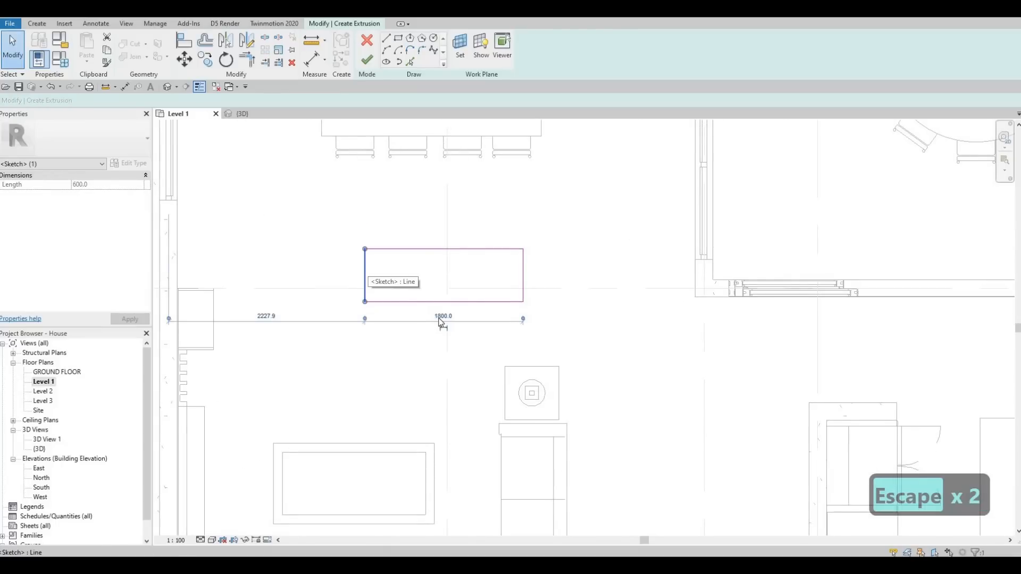
{"action": "left_click", "coordinate": [441, 318]}
{"action": "left_click", "coordinate": [416, 249]}
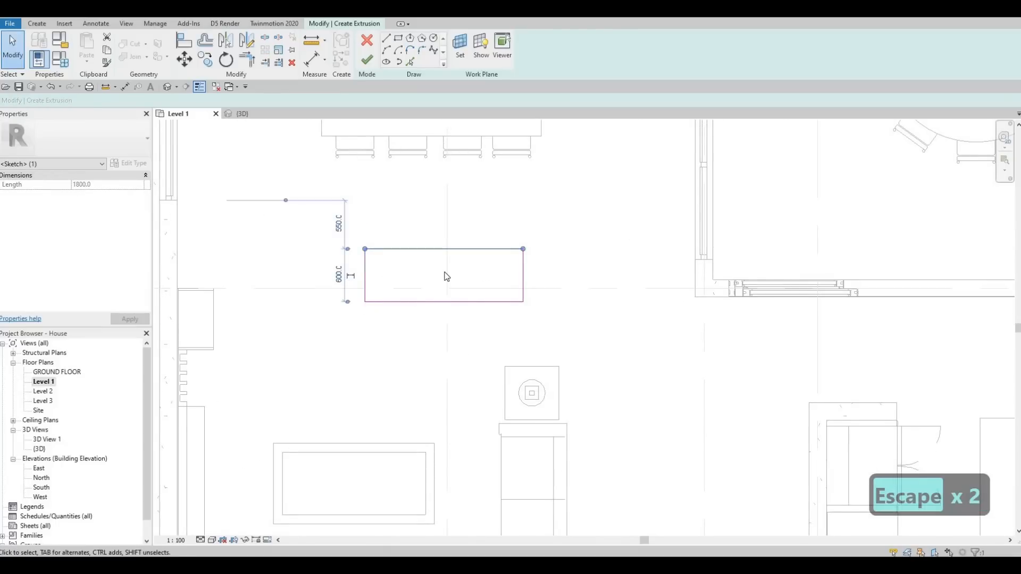
{"action": "key", "text": "Escape"}
{"action": "scroll", "coordinate": [419, 269], "scroll_direction": "down", "scroll_amount": 2}
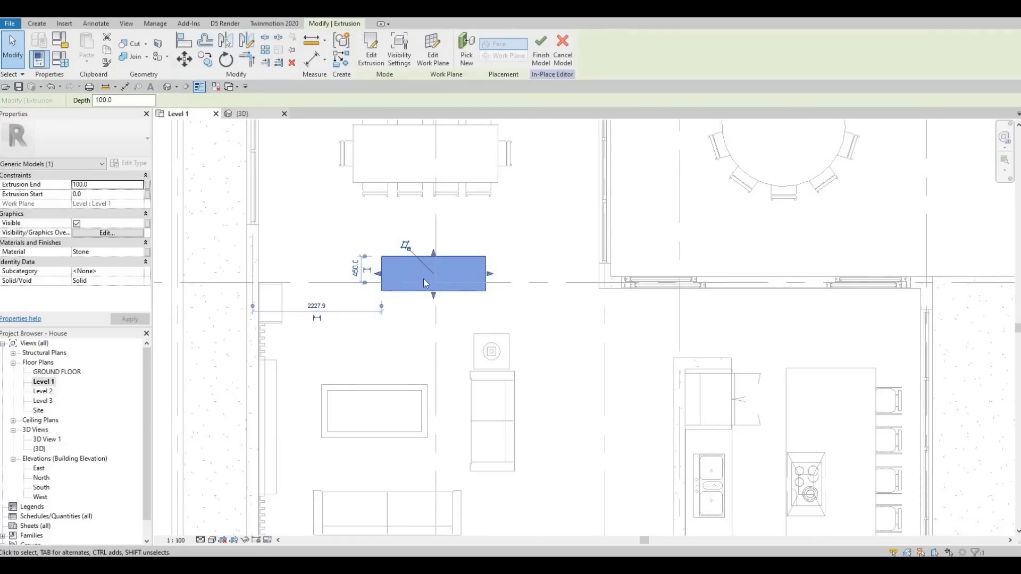
Stretch the stone block's top upward in 3D to a height of about 530 mm, then return to the Level 1 plan.
{"action": "left_click", "coordinate": [242, 113]}
{"action": "middle_click_drag", "start_coordinate": [627, 356], "coordinate": [636, 438], "text": "shift"}
{"action": "scroll", "coordinate": [636, 438], "scroll_direction": "up", "scroll_amount": 5}
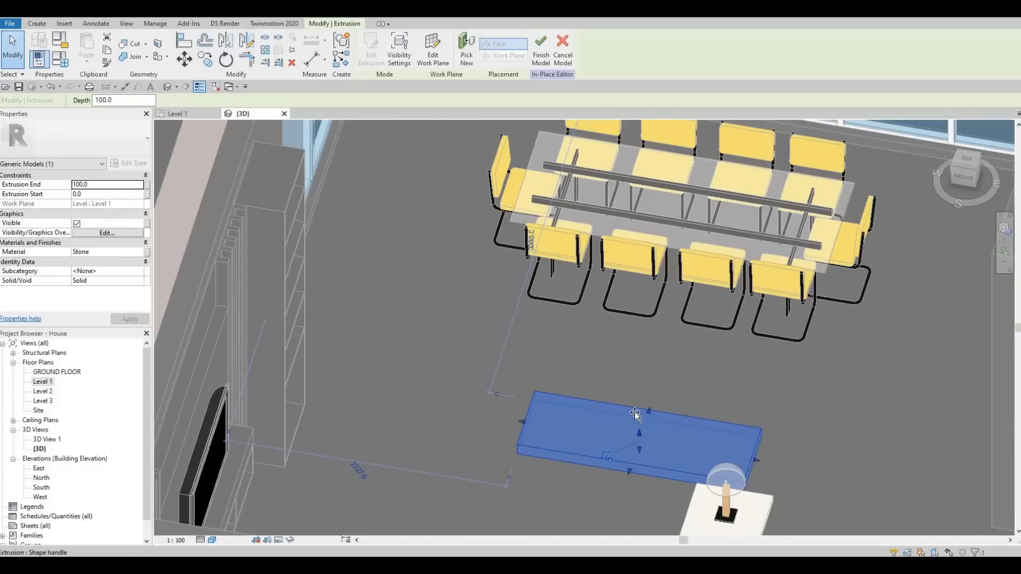
{"action": "mouse_move", "coordinate": [634, 412]}
{"action": "left_mouse_down"}
{"action": "mouse_move", "coordinate": [624, 394]}
{"action": "mouse_move", "coordinate": [640, 410]}
{"action": "left_mouse_up"}
{"action": "middle_click_drag", "start_coordinate": [640, 410], "coordinate": [637, 389], "text": "shift"}
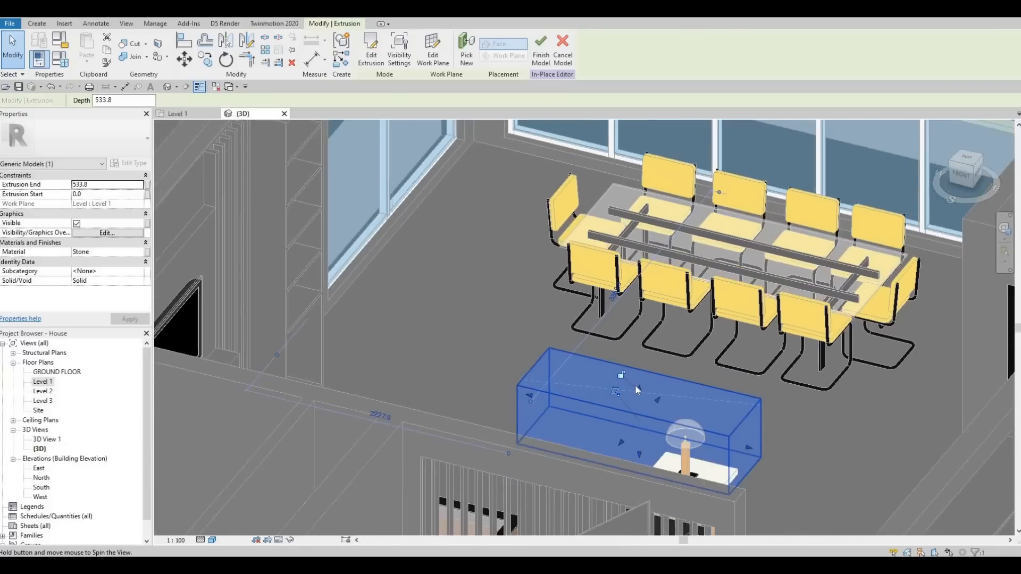
{"action": "left_click_drag", "start_coordinate": [638, 388], "coordinate": [640, 373]}
{"action": "key", "text": "Escape"}
{"action": "key", "text": "Escape"}
{"action": "key", "text": "Escape"}
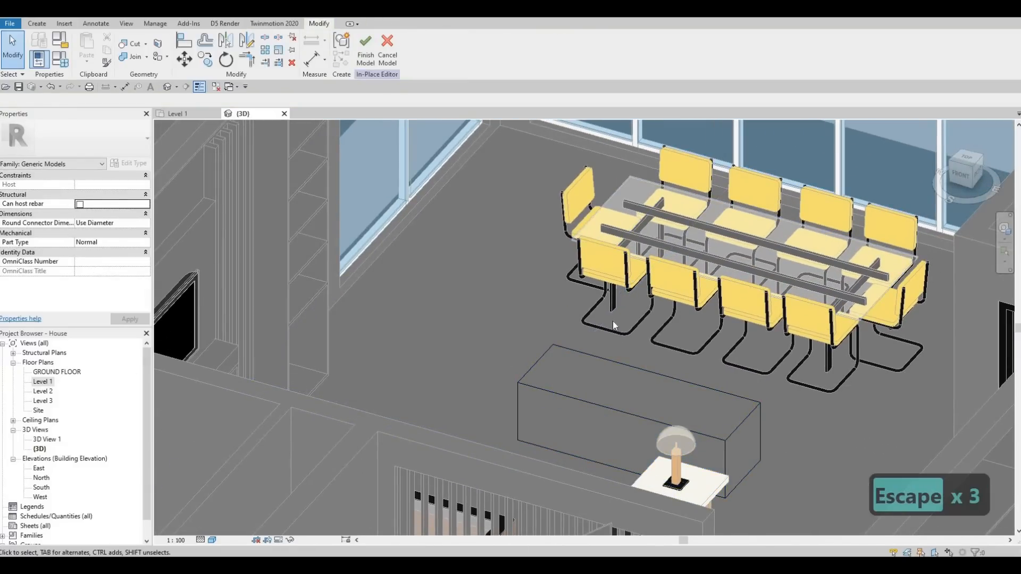
{"action": "left_click", "coordinate": [177, 113]}
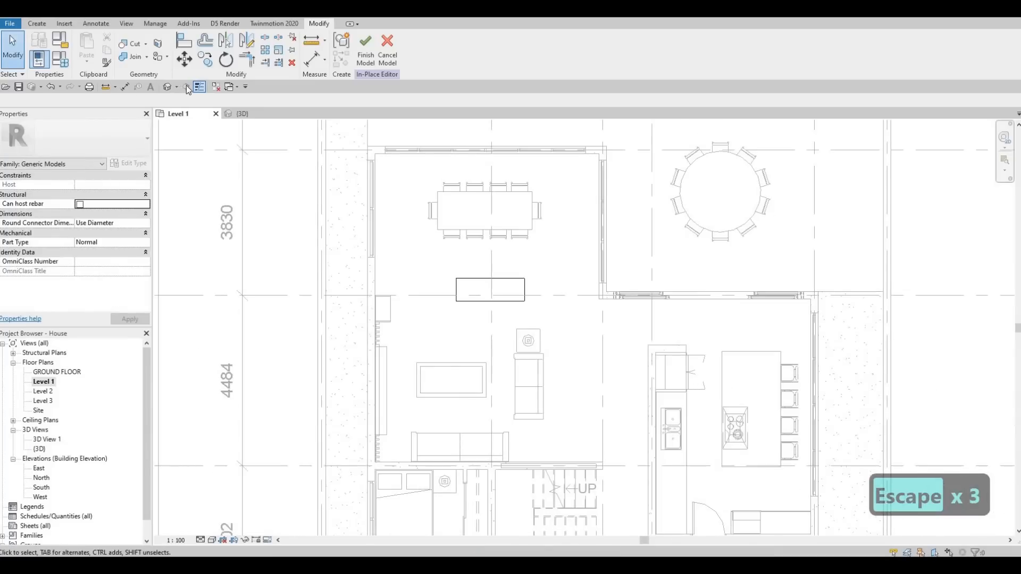
{"action": "key", "text": "Escape"}
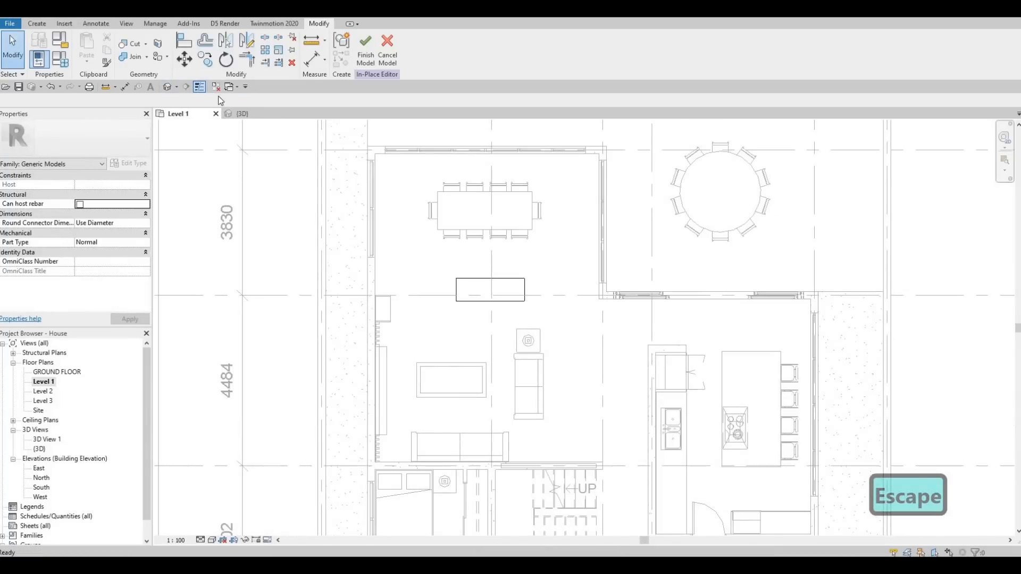
Finish the in-place stone block, place a section line across the living area looking toward the dining table, and open that section.
{"action": "left_click", "coordinate": [365, 51]}
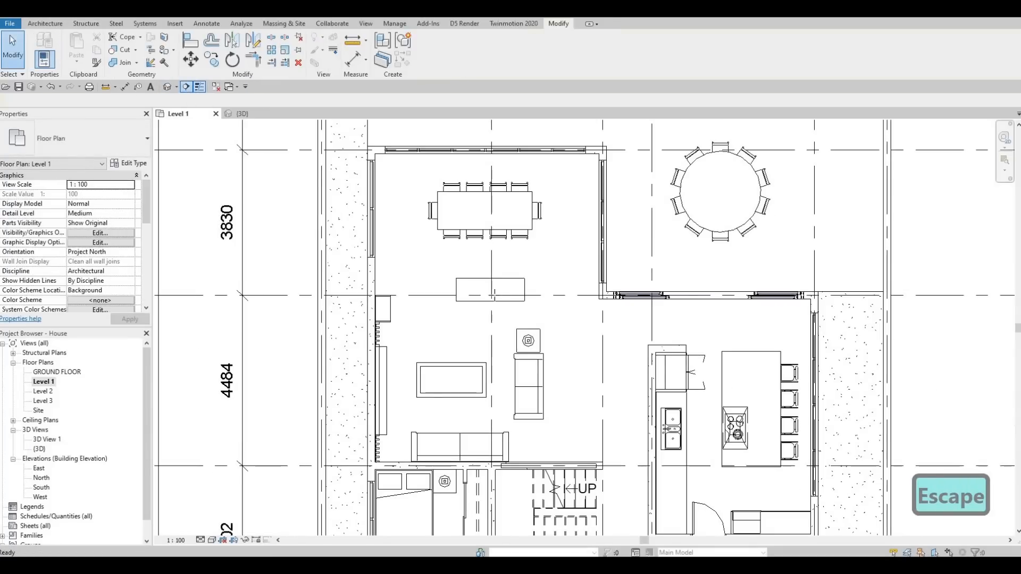
{"action": "left_click", "coordinate": [186, 86]}
{"action": "left_click", "coordinate": [570, 313]}
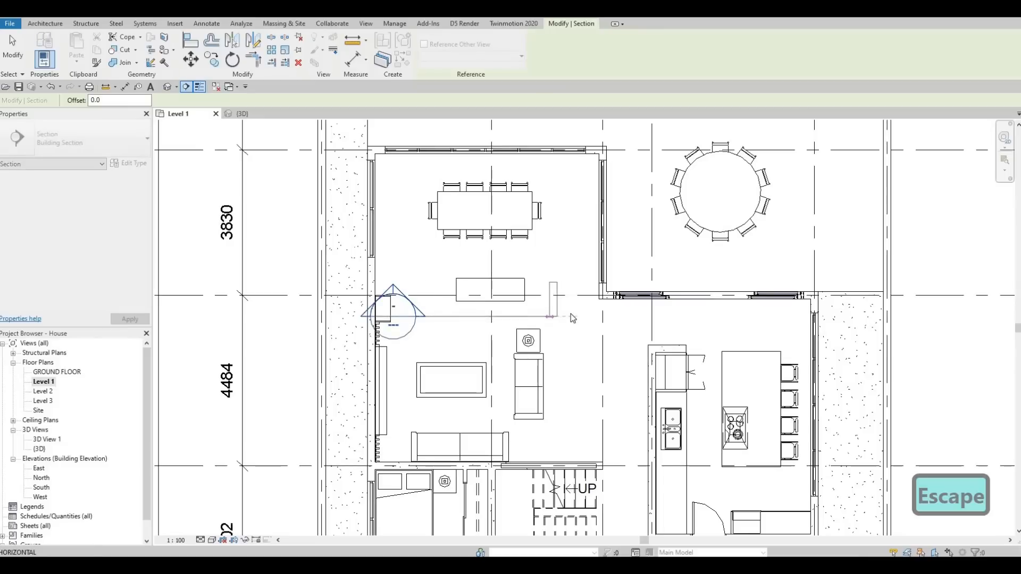
{"action": "key", "text": "Escape"}
{"action": "key", "text": "Escape"}
{"action": "key", "text": "Escape"}
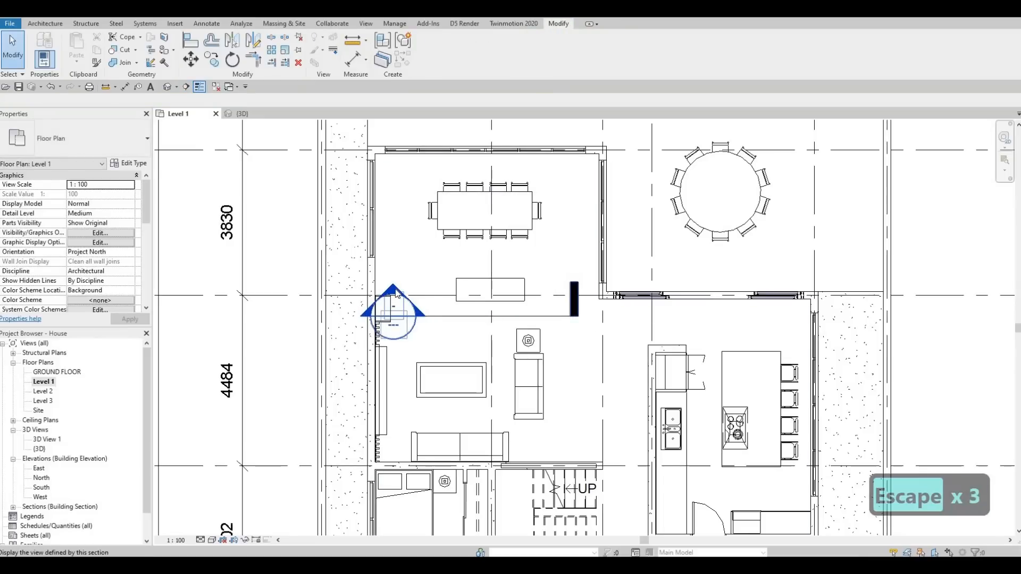
{"action": "double_click", "coordinate": [396, 294]}
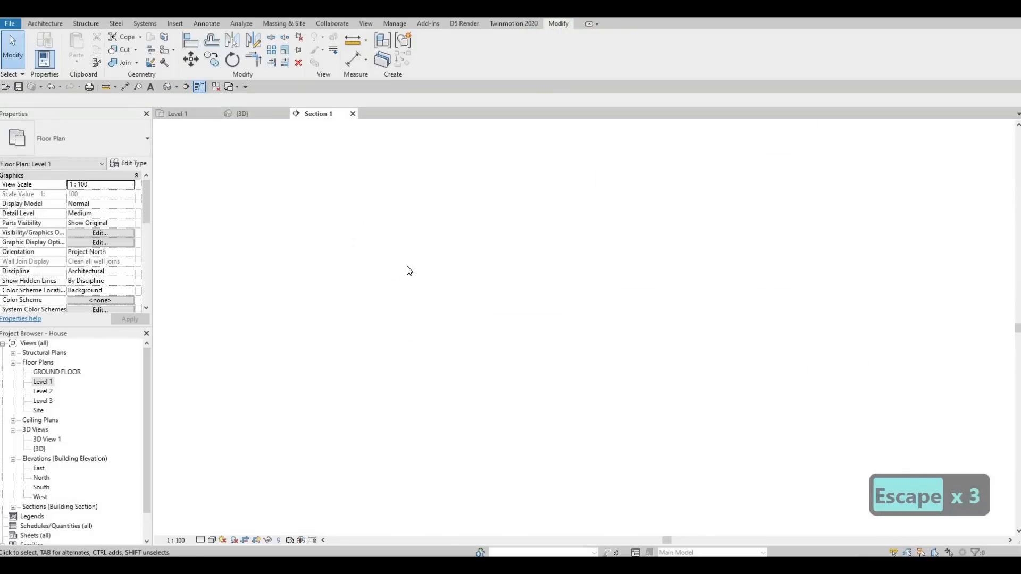
Extend the section's crop region upward so that it includes Level 2.
{"action": "left_click", "coordinate": [527, 350]}
{"action": "left_click_drag", "start_coordinate": [527, 350], "coordinate": [537, 204]}
{"action": "scroll", "coordinate": [536, 212], "scroll_direction": "down", "scroll_amount": 2}
{"action": "middle_click_drag", "start_coordinate": [539, 295], "coordinate": [523, 277]}
{"action": "scroll", "coordinate": [579, 218], "scroll_direction": "up", "scroll_amount": 1}
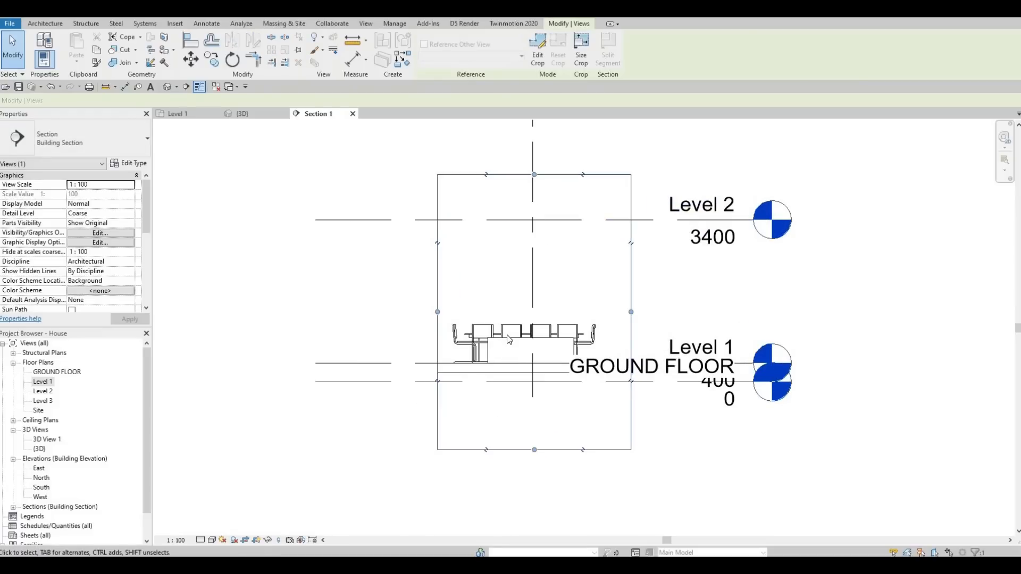
Lower the stone block's top edge to a height of about 487 mm in the section, then open the block for in-place editing.
{"action": "left_click", "coordinate": [537, 340]}
{"action": "scroll", "coordinate": [538, 343], "scroll_direction": "up", "scroll_amount": 2}
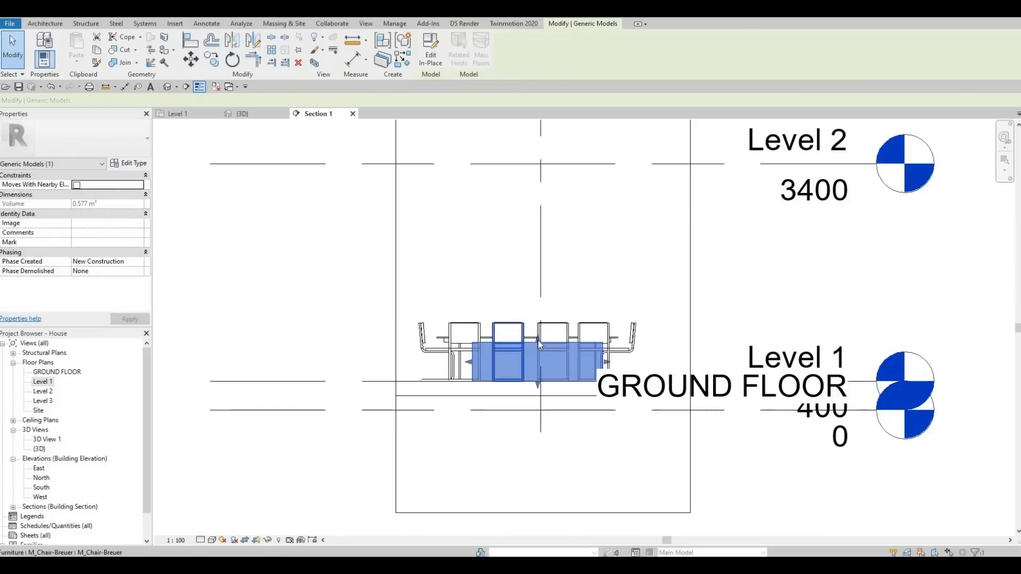
{"action": "scroll", "coordinate": [538, 337], "scroll_direction": "up", "scroll_amount": 1}
{"action": "left_click_drag", "start_coordinate": [537, 348], "coordinate": [537, 349]}
{"action": "key", "text": "Escape"}
{"action": "key", "text": "Escape"}
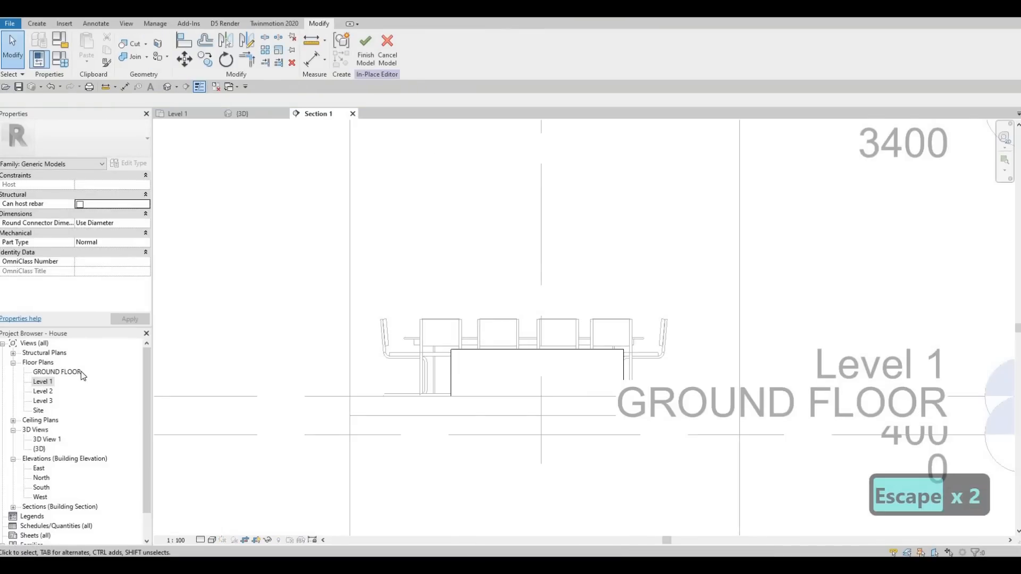
Start a second extrusion in the Level 1 plan and pick the stone block's face as its work plane.
{"action": "double_click", "coordinate": [43, 381]}
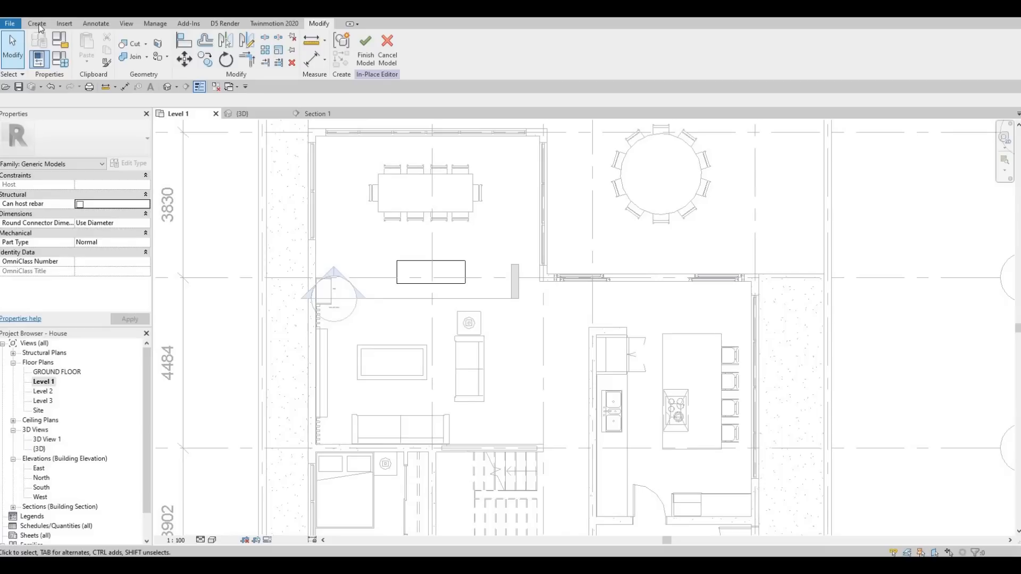
{"action": "left_click", "coordinate": [405, 264]}
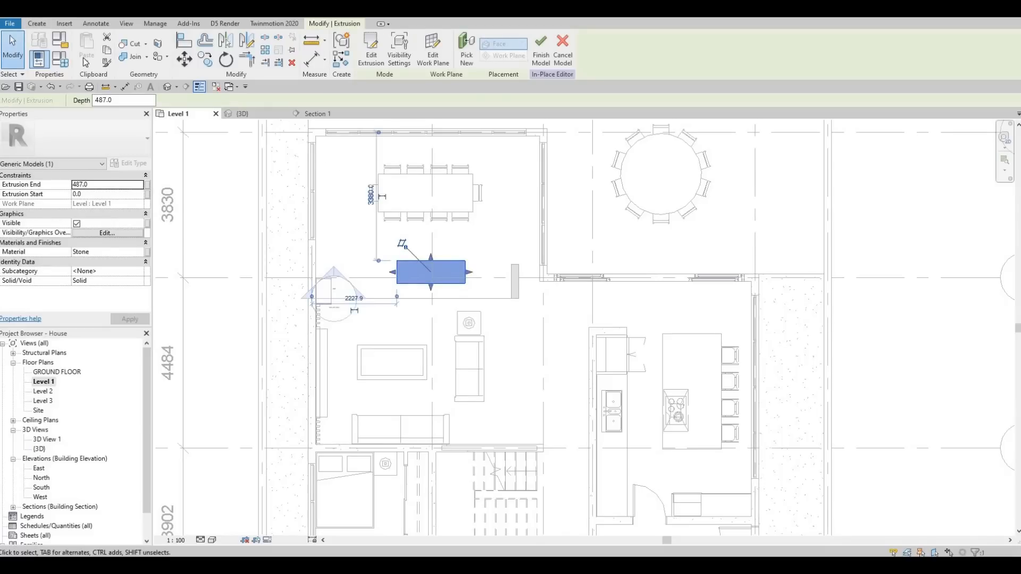
{"action": "left_click", "coordinate": [35, 24]}
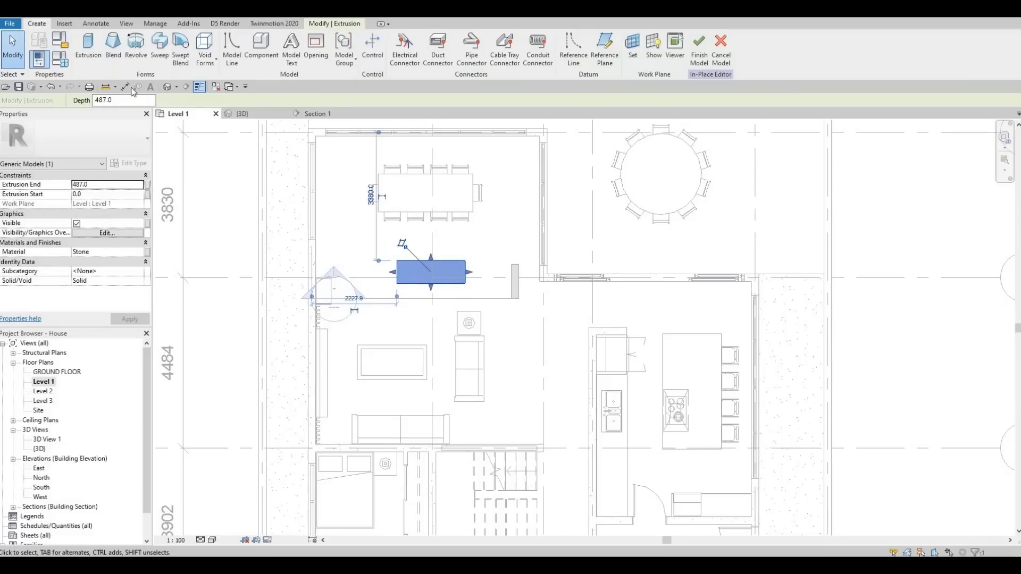
{"action": "left_click", "coordinate": [87, 49]}
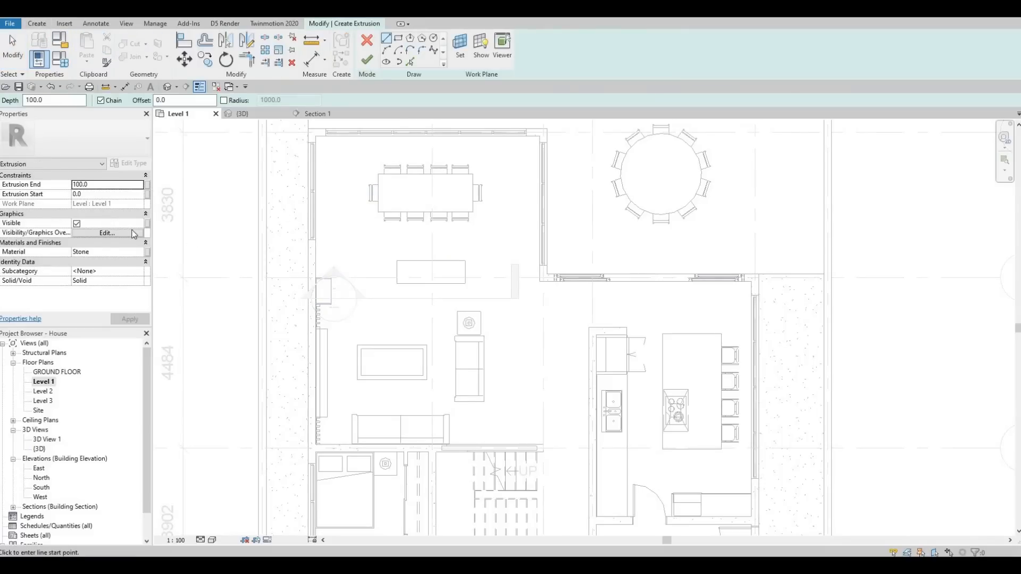
{"action": "left_click", "coordinate": [457, 59]}
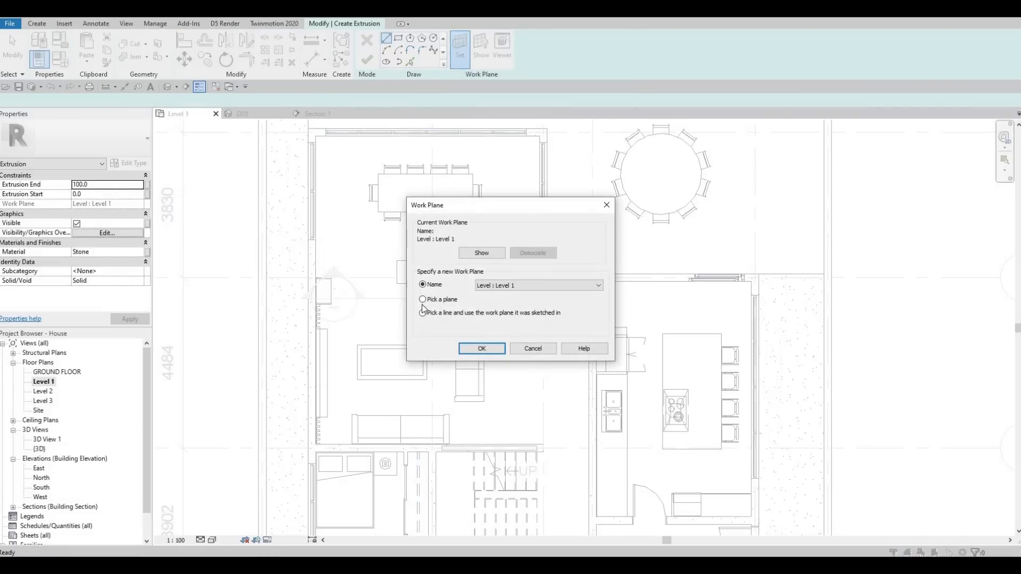
{"action": "key", "text": "Return"}
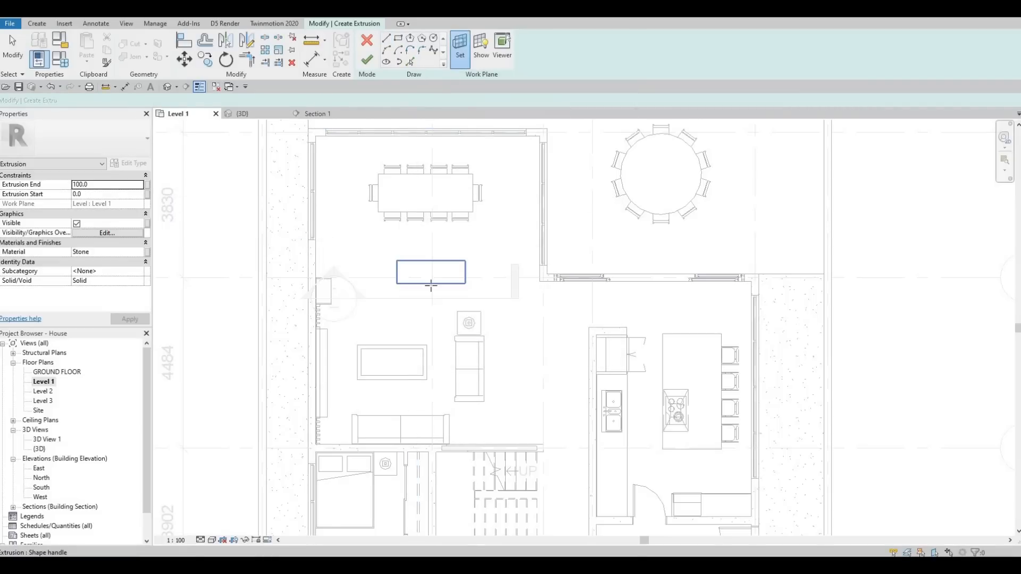
{"action": "left_click", "coordinate": [430, 284]}
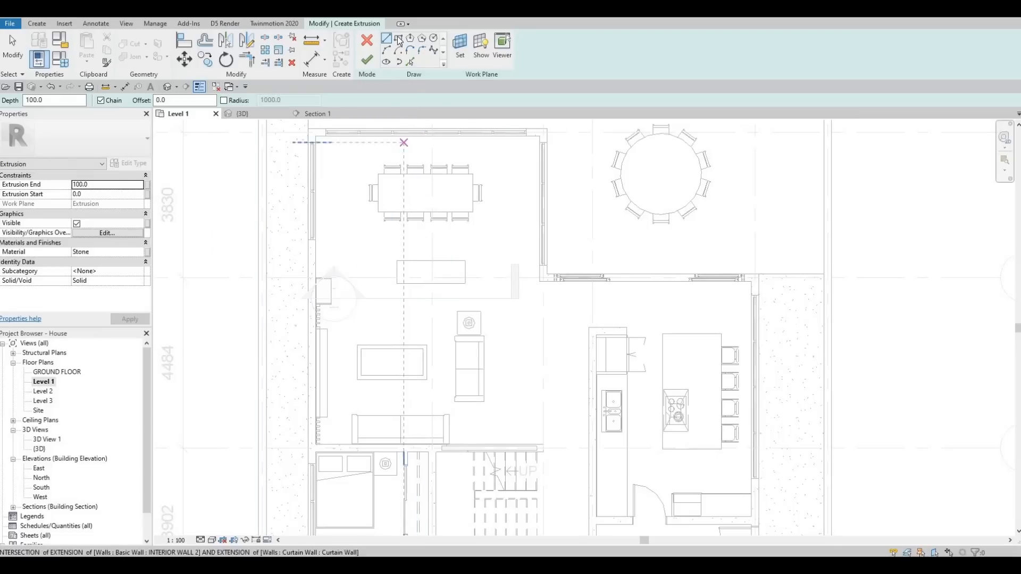
Trace an 1800 by 600 mm rectangle over the stone block's outline and finish the sketch with a depth of 100 mm.
{"action": "left_click", "coordinate": [399, 38]}
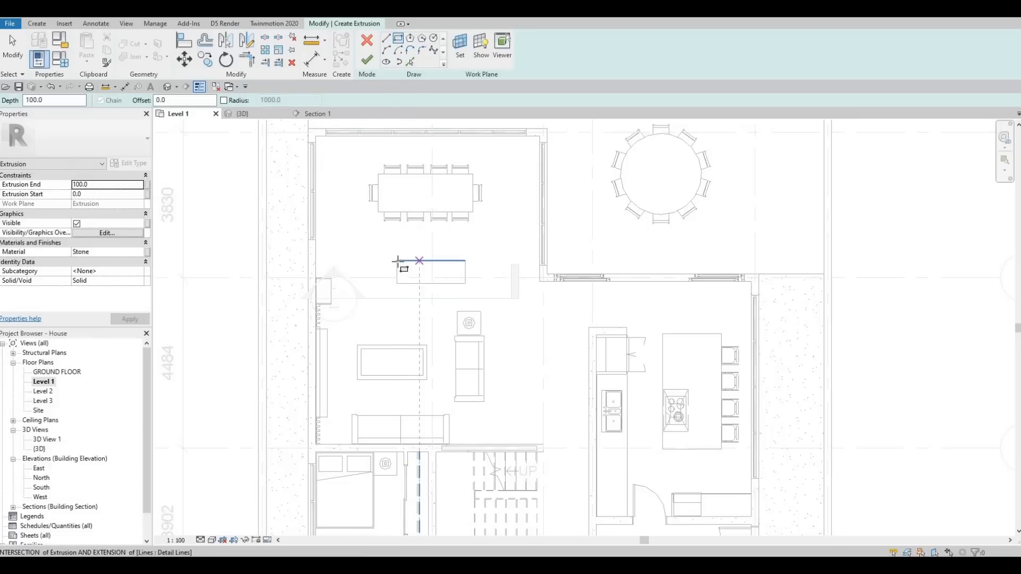
{"action": "left_click", "coordinate": [463, 281]}
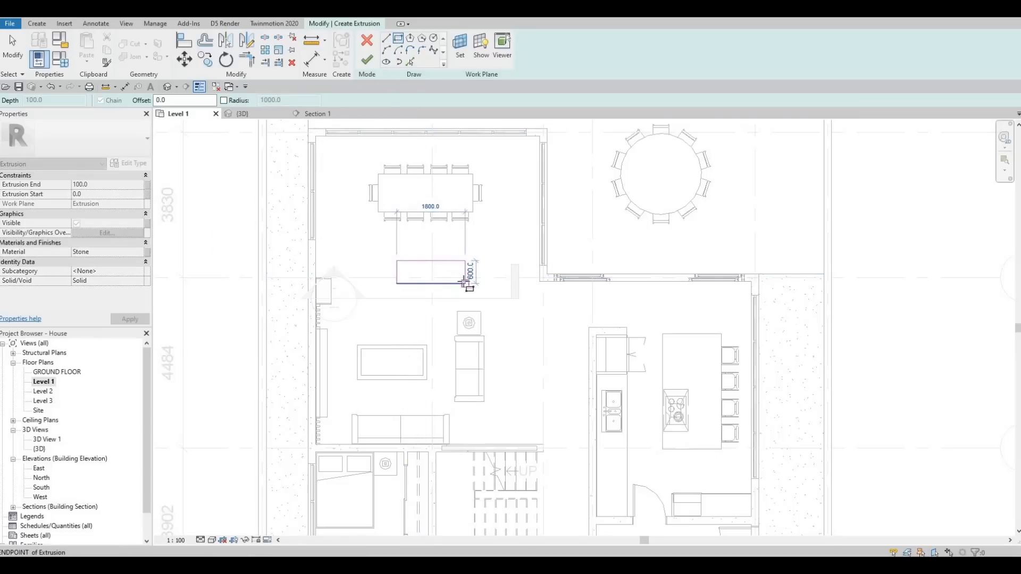
{"action": "left_click", "coordinate": [465, 284]}
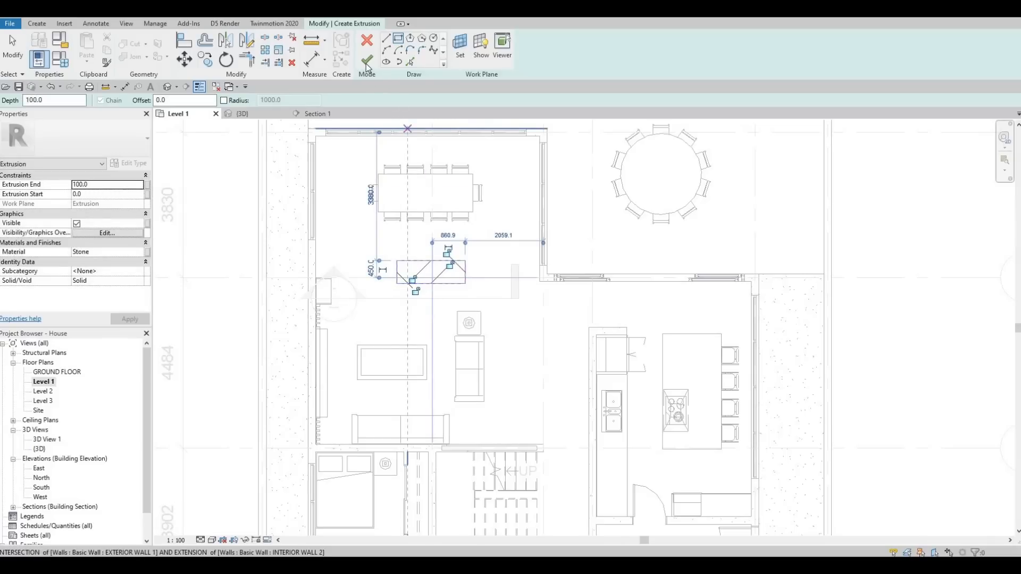
Stretch the new extrusion's top in Section 1 to about 2167 mm above the stone block.
{"action": "left_click", "coordinate": [314, 114]}
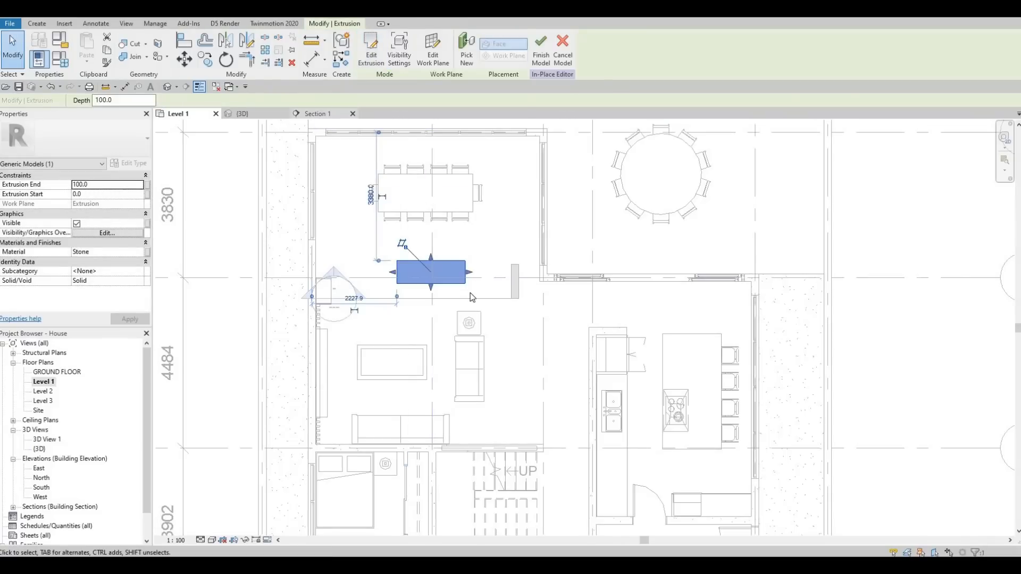
{"action": "left_click_drag", "start_coordinate": [533, 340], "coordinate": [516, 217]}
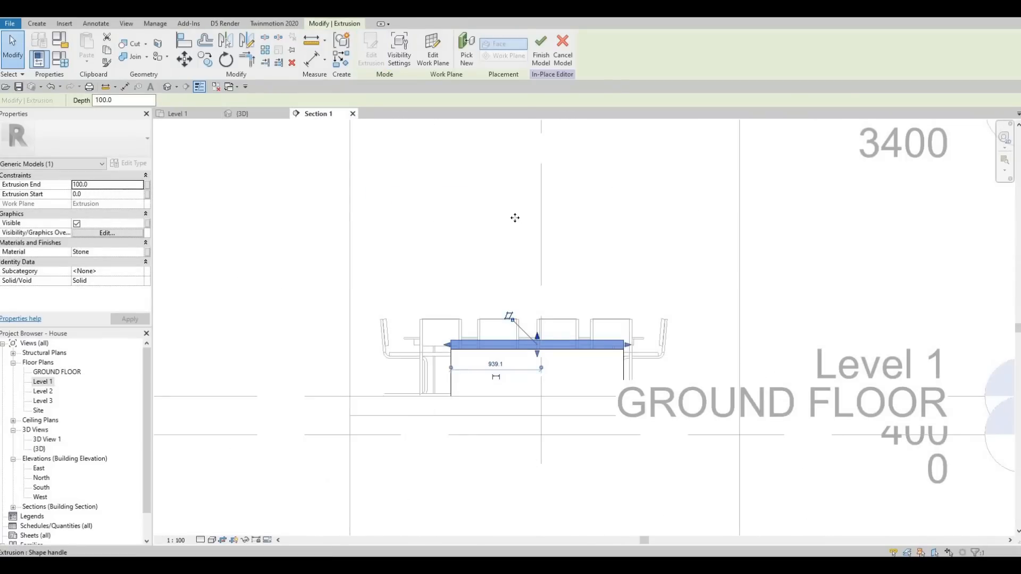
{"action": "middle_click_drag", "start_coordinate": [517, 272], "coordinate": [502, 303]}
{"action": "scroll", "coordinate": [502, 303], "scroll_direction": "down", "scroll_amount": 2}
{"action": "left_click_drag", "start_coordinate": [485, 302], "coordinate": [505, 283]}
{"action": "key", "text": "Escape"}
{"action": "key", "text": "Escape"}
Raise the new extrusion's bottom edge to about 1081 mm above the stone block and finish the in-place model.
{"action": "left_click", "coordinate": [487, 261]}
{"action": "left_click_drag", "start_coordinate": [489, 407], "coordinate": [510, 338]}
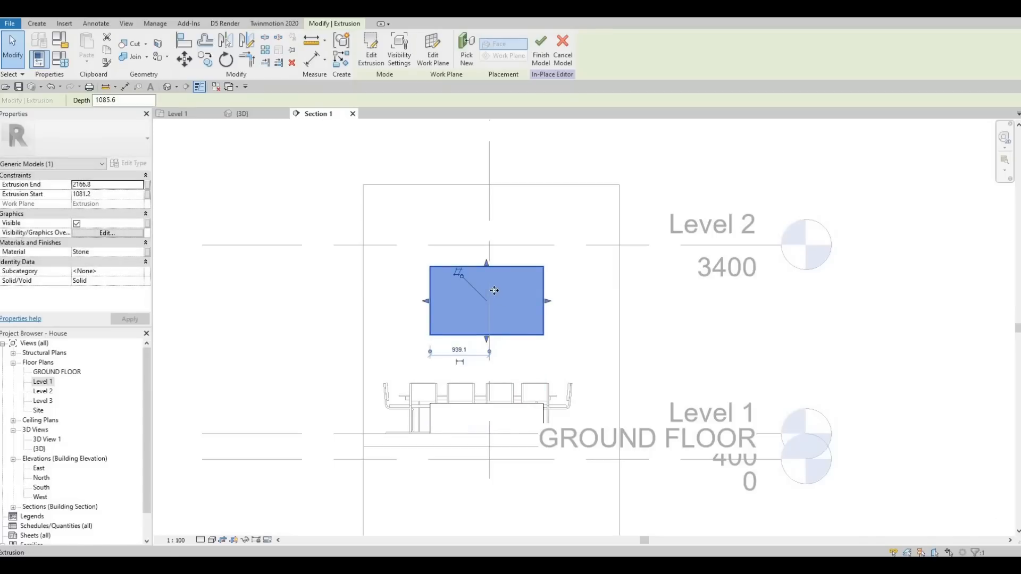
{"action": "scroll", "coordinate": [497, 296], "scroll_direction": "up", "scroll_amount": 1}
{"action": "key", "text": "Escape"}
{"action": "key", "text": "Escape"}
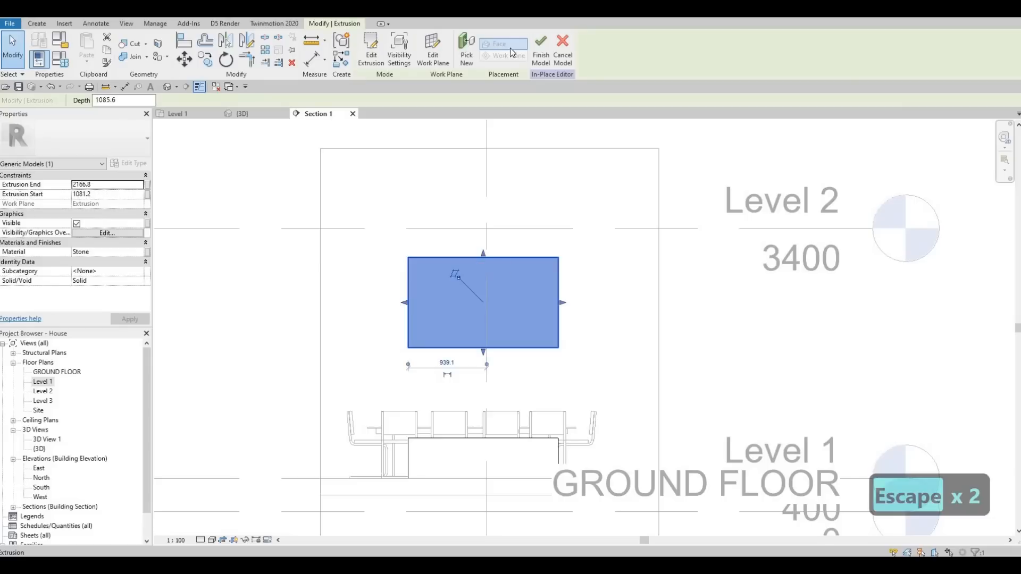
{"action": "left_click", "coordinate": [541, 57]}
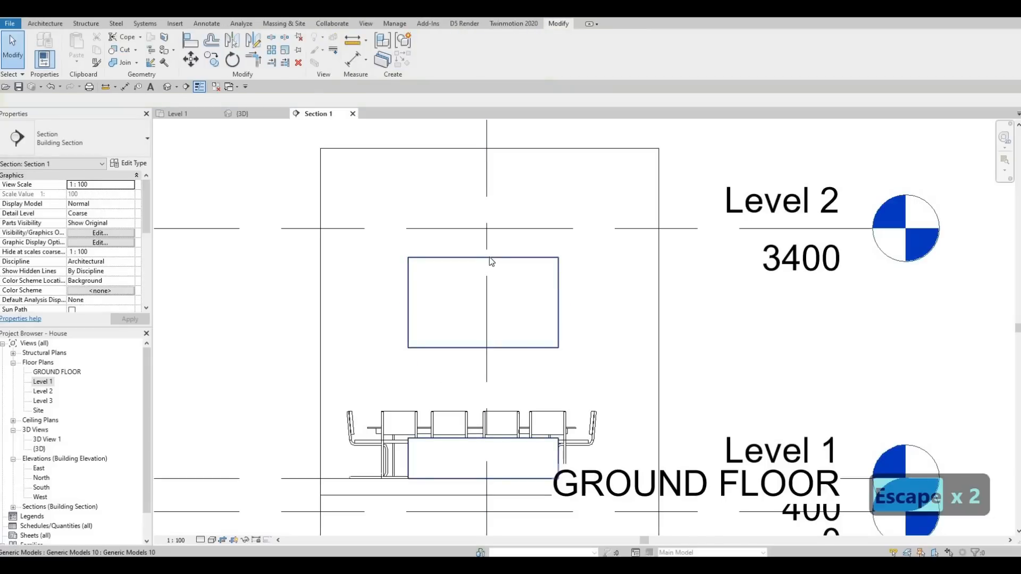
Place an aligned dimension between Level 2 and the upper block's top edge.
{"action": "left_click", "coordinate": [488, 258]}
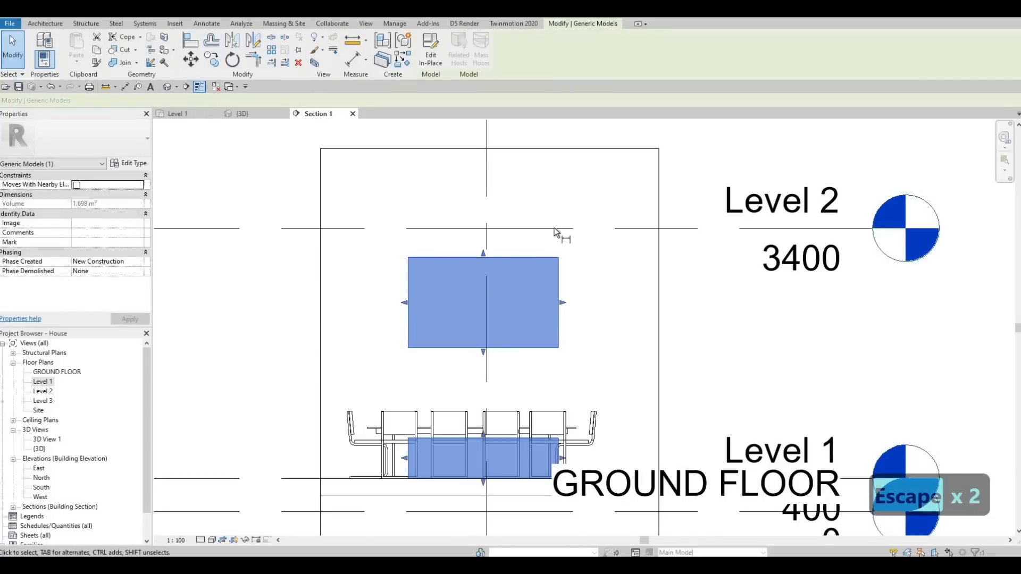
{"action": "key", "text": "d"}
{"action": "key", "text": "i"}
{"action": "left_click", "coordinate": [523, 229]}
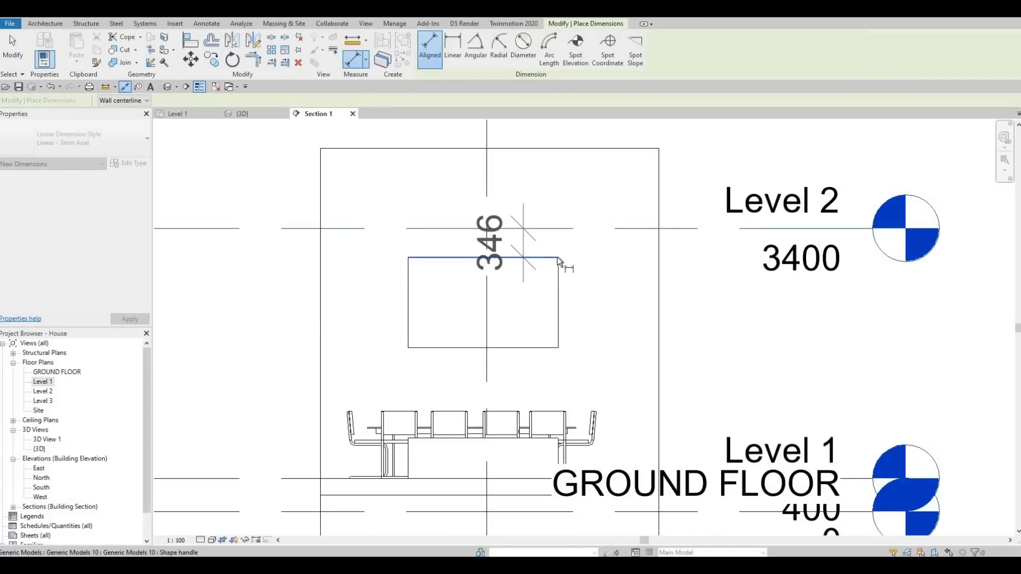
{"action": "left_click", "coordinate": [572, 257]}
{"action": "key", "text": "Escape"}
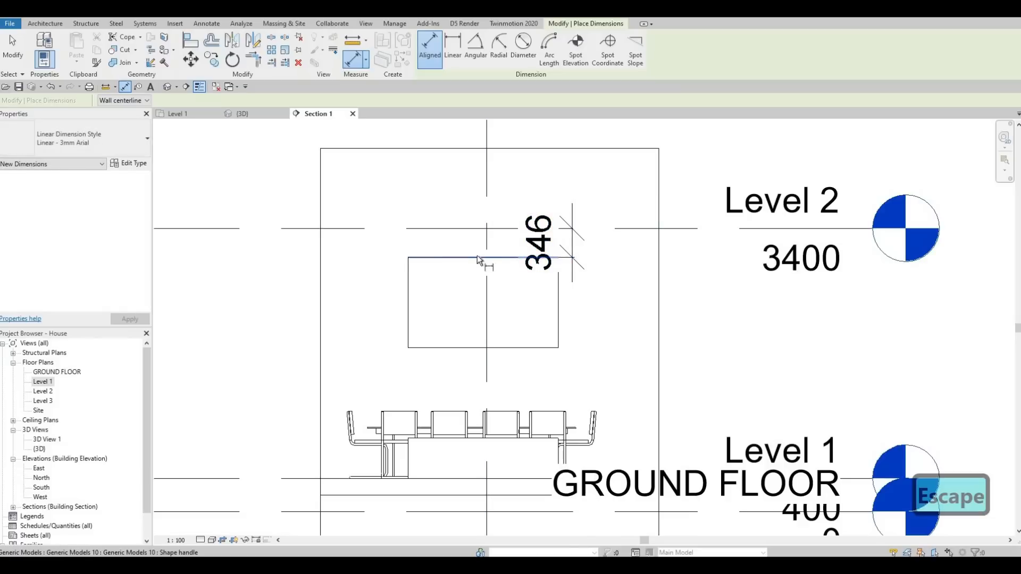
{"action": "key", "text": "Escape"}
Stretch the upper block's top edge upward to about 191 mm below Level 2, then select its gap dimension and deselect it.
{"action": "left_click", "coordinate": [479, 256]}
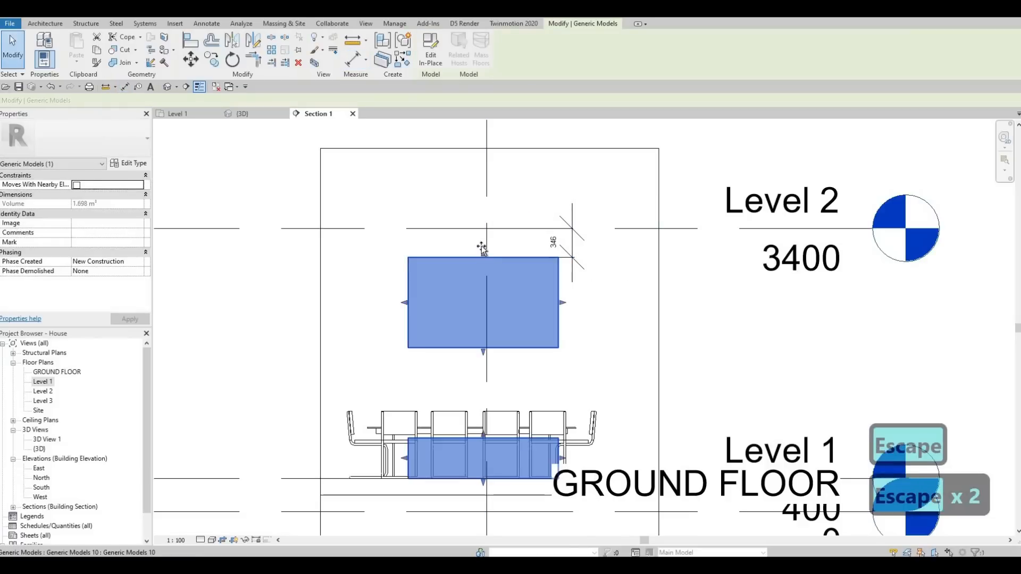
{"action": "left_click_drag", "start_coordinate": [481, 247], "coordinate": [542, 245]}
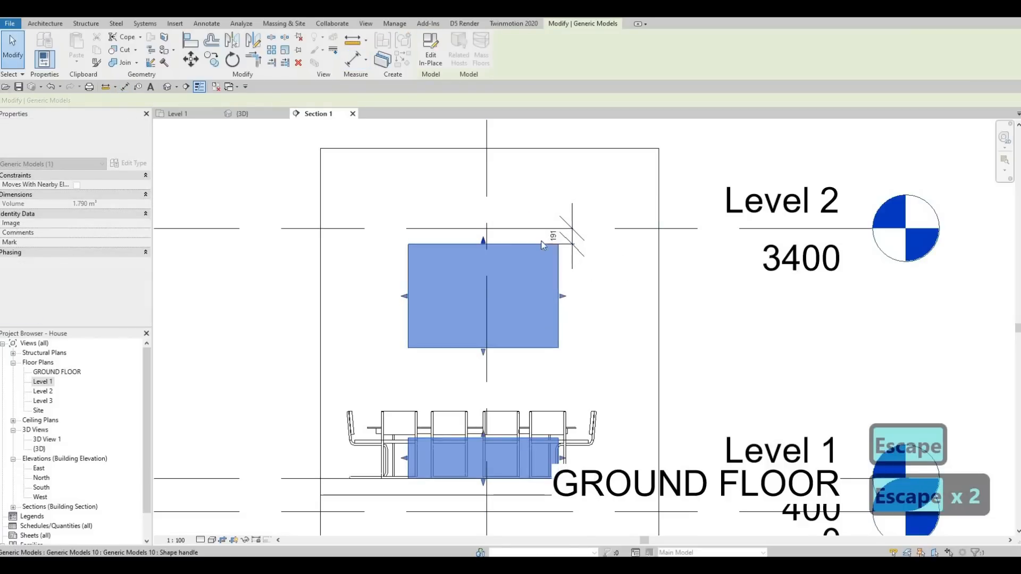
{"action": "scroll", "coordinate": [531, 234], "scroll_direction": "up", "scroll_amount": 3}
{"action": "left_click", "coordinate": [510, 231]}
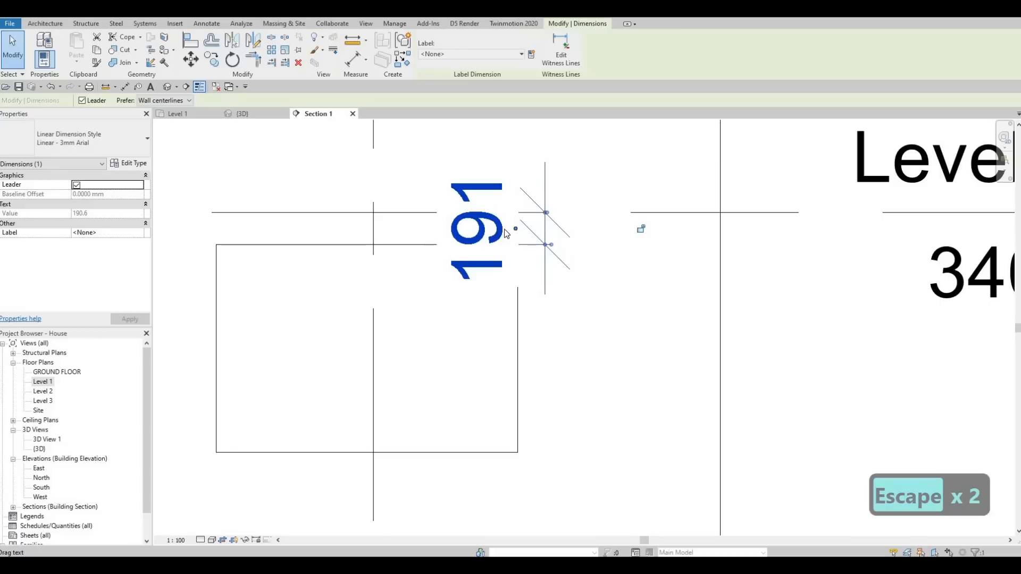
{"action": "double_click", "coordinate": [506, 234]}
{"action": "key", "text": "Escape"}
{"action": "key", "text": "Escape"}
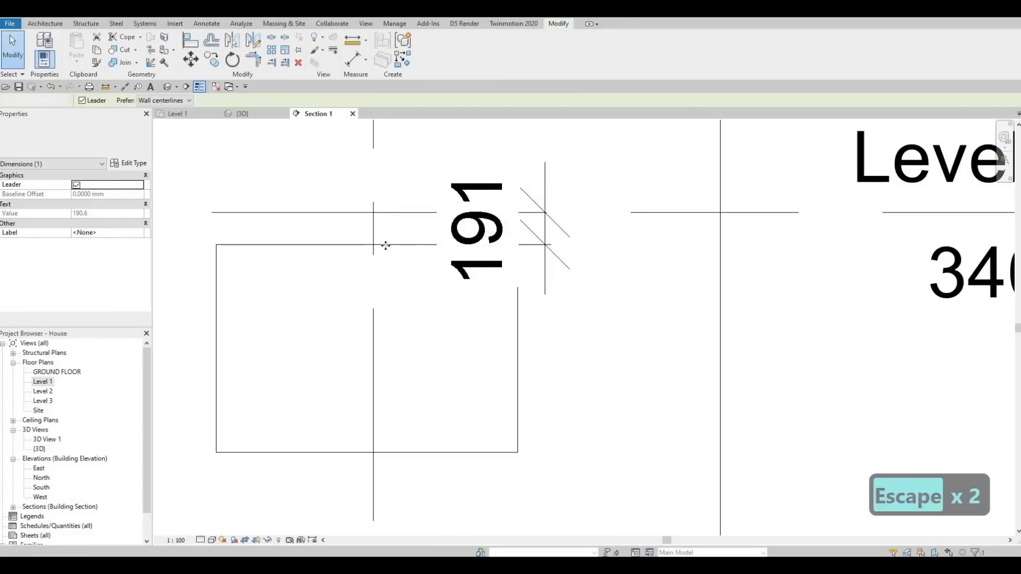
Fine-tune the upper block's top edge to about 199 mm below Level 2, then deselect the block.
{"action": "left_click", "coordinate": [365, 243]}
{"action": "left_click_drag", "start_coordinate": [365, 243], "coordinate": [364, 246]}
{"action": "scroll", "coordinate": [366, 244], "scroll_direction": "up", "scroll_amount": 2}
{"action": "scroll", "coordinate": [361, 247], "scroll_direction": "up", "scroll_amount": 2}
{"action": "scroll", "coordinate": [488, 226], "scroll_direction": "down", "scroll_amount": 3}
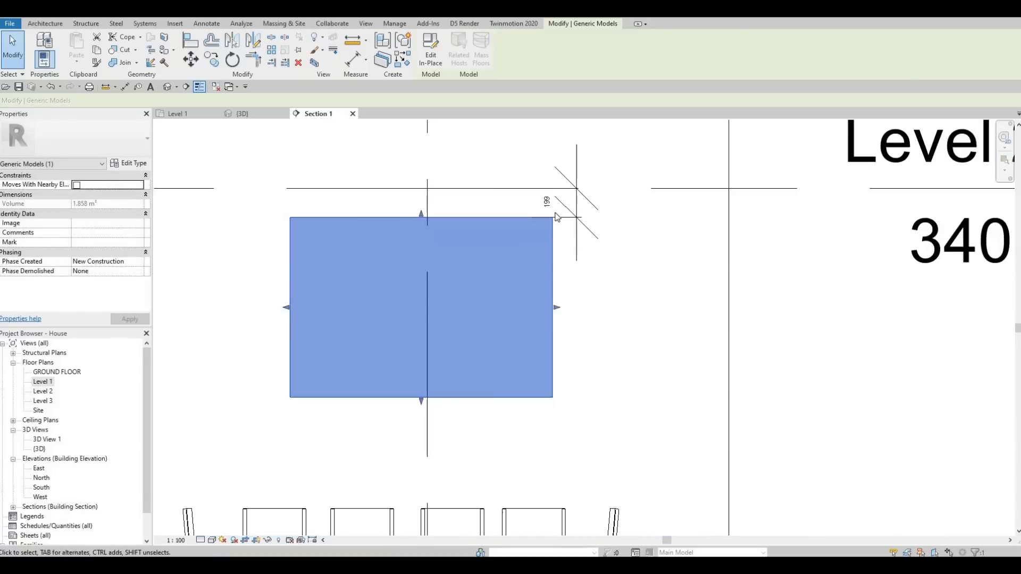
{"action": "key", "text": "Escape"}
{"action": "key", "text": "Escape"}
{"action": "key", "text": "Escape"}
Delete the dimension between Level 2 and the upper block, then return to the stone block in the Level 1 plan.
{"action": "left_click", "coordinate": [573, 231]}
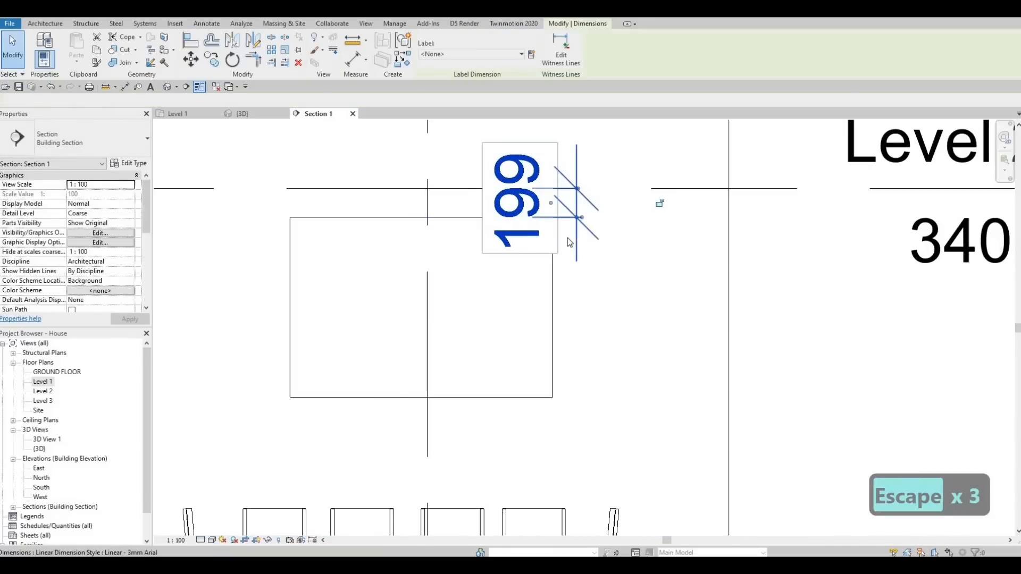
{"action": "key", "text": "Delete"}
{"action": "scroll", "coordinate": [525, 254], "scroll_direction": "down", "scroll_amount": 3}
{"action": "scroll", "coordinate": [525, 254], "scroll_direction": "down", "scroll_amount": 1}
{"action": "key", "text": "Escape"}
{"action": "key", "text": "Escape"}
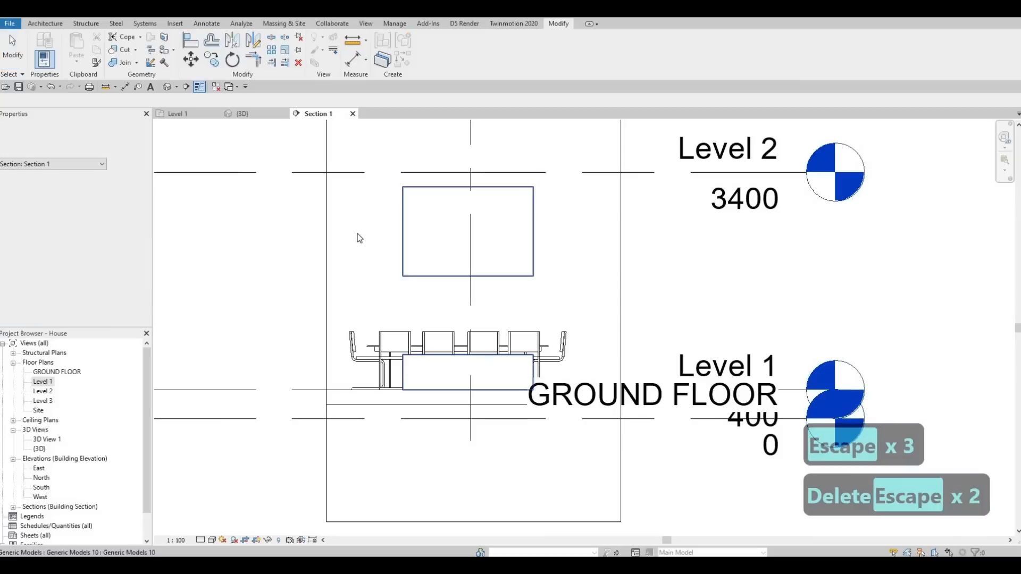
{"action": "key", "text": "Escape"}
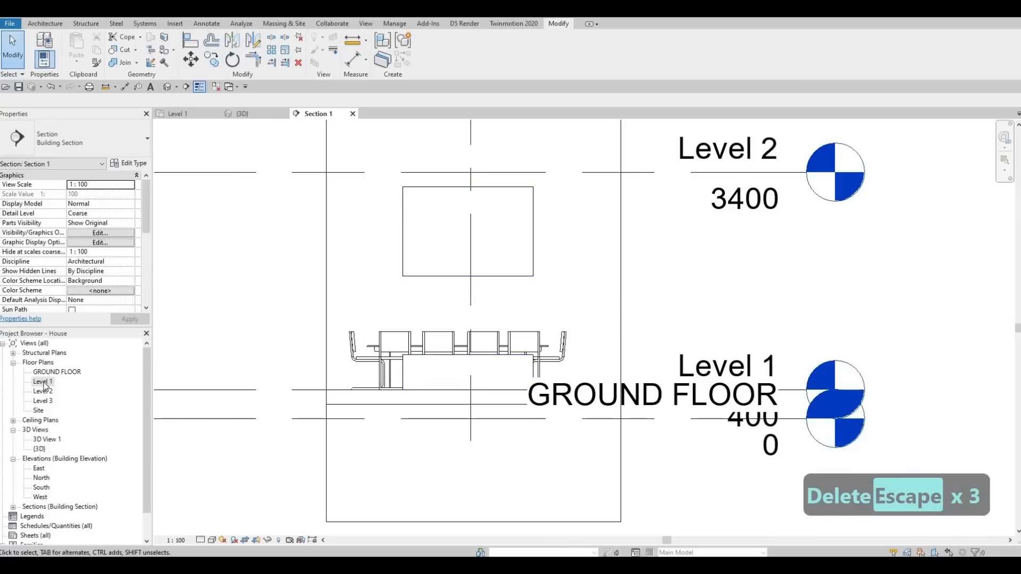
{"action": "middle_click_drag", "start_coordinate": [399, 266], "coordinate": [391, 265]}
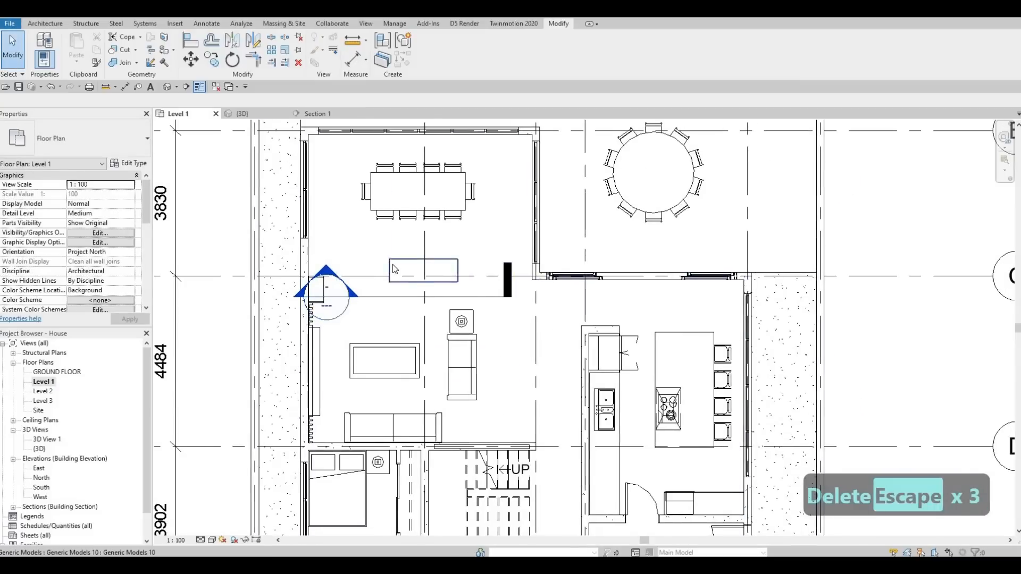
{"action": "scroll", "coordinate": [393, 266], "scroll_direction": "up", "scroll_amount": 2}
{"action": "scroll", "coordinate": [346, 298], "scroll_direction": "up", "scroll_amount": 2}
{"action": "key", "text": "Escape"}
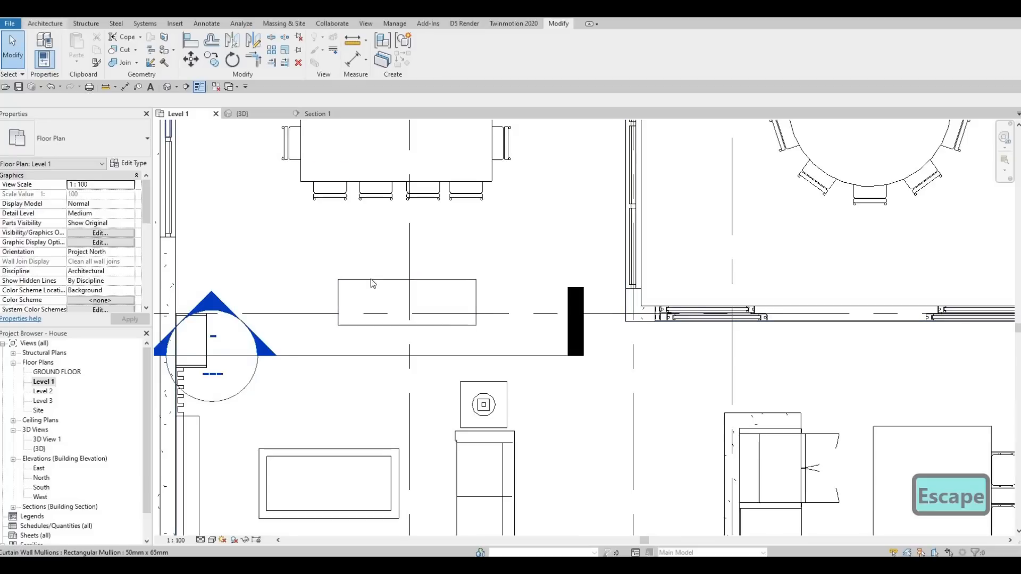
Open the two-part stone feature for in-place editing and start a new extrusion.
{"action": "key", "text": "Escape"}
{"action": "left_click", "coordinate": [347, 279]}
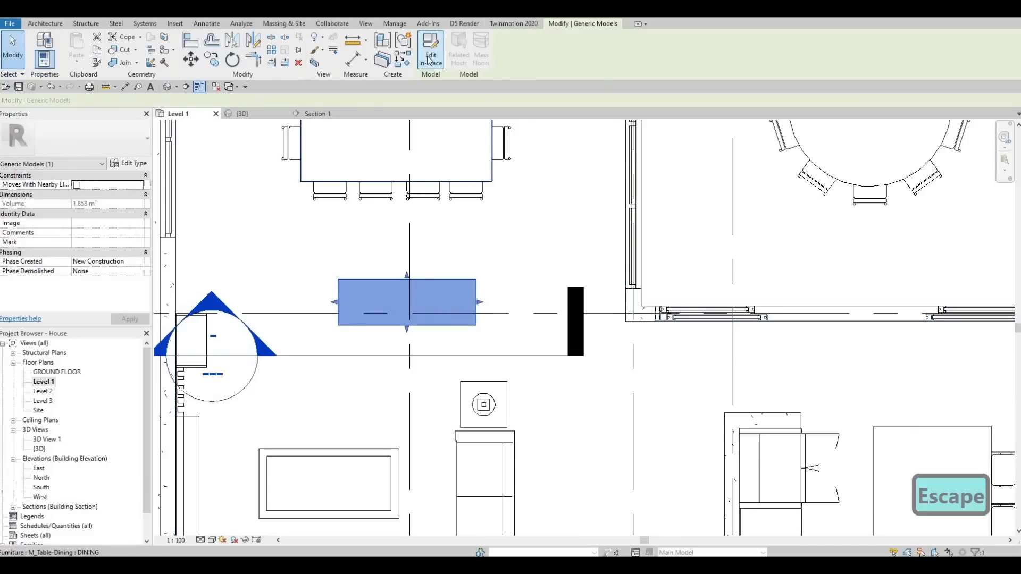
{"action": "left_click", "coordinate": [429, 57]}
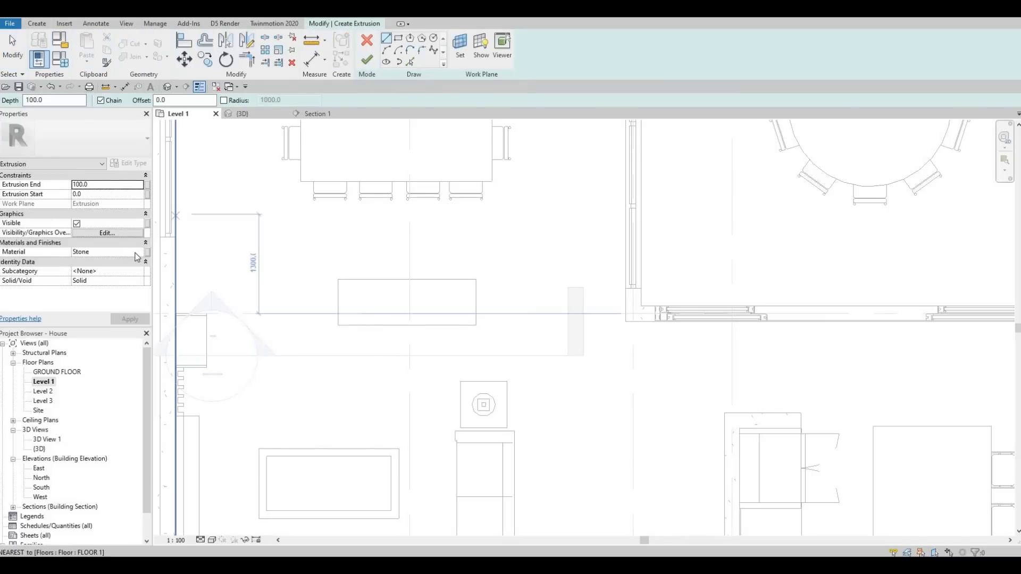
Search the materials for glass and assign Acrylic, Clear to the new extrusion.
{"action": "left_click", "coordinate": [139, 253]}
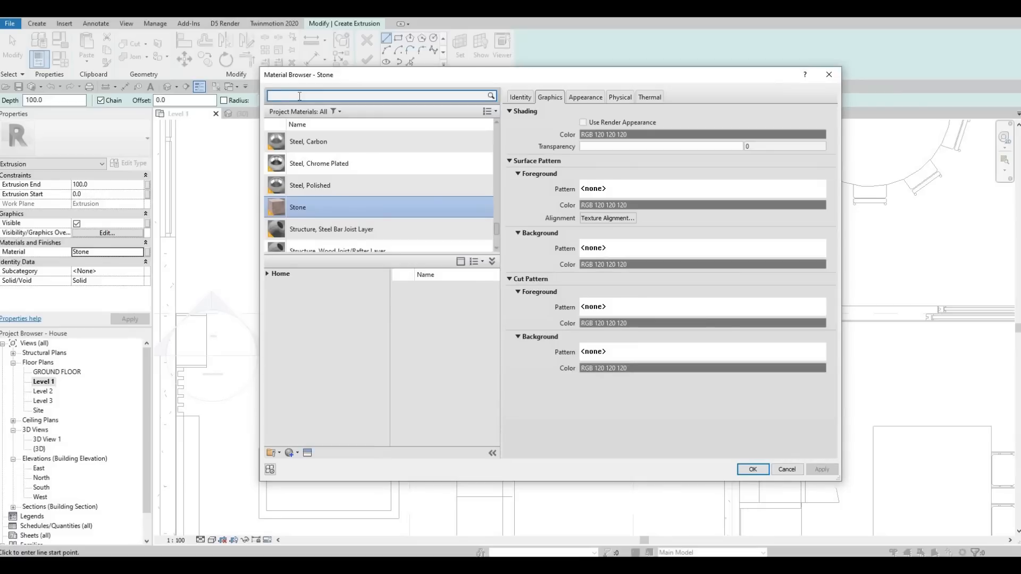
{"action": "left_click", "coordinate": [299, 96]}
{"action": "type", "text": "glasss"}
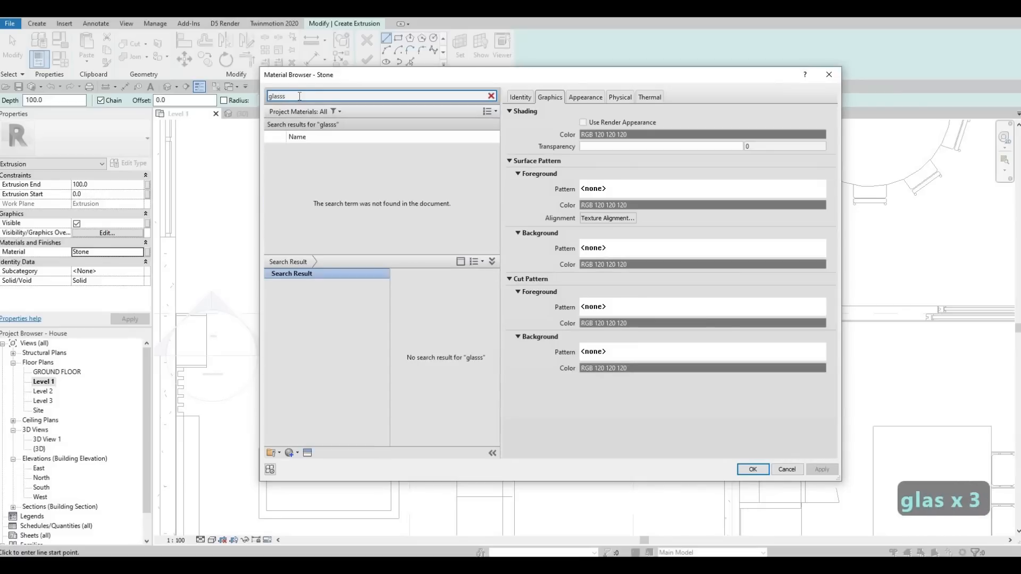
{"action": "key", "text": "BackSpace"}
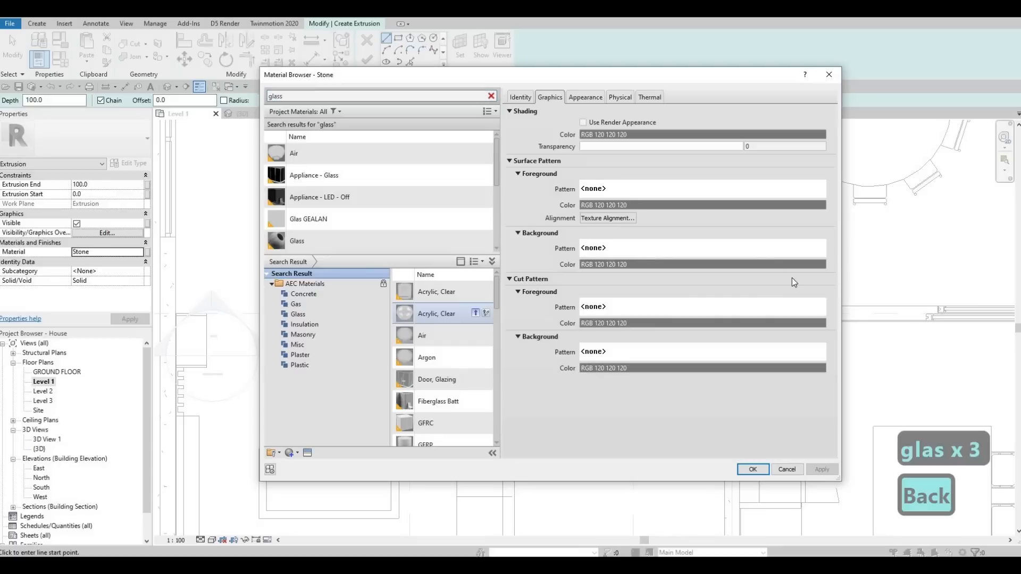
{"action": "left_click", "coordinate": [824, 467]}
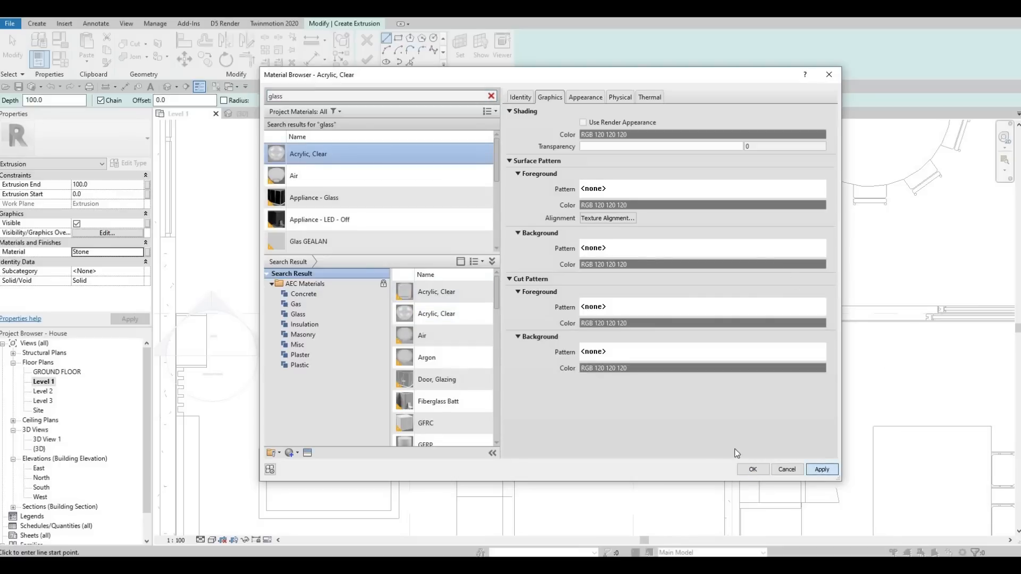
{"action": "key", "text": "Return"}
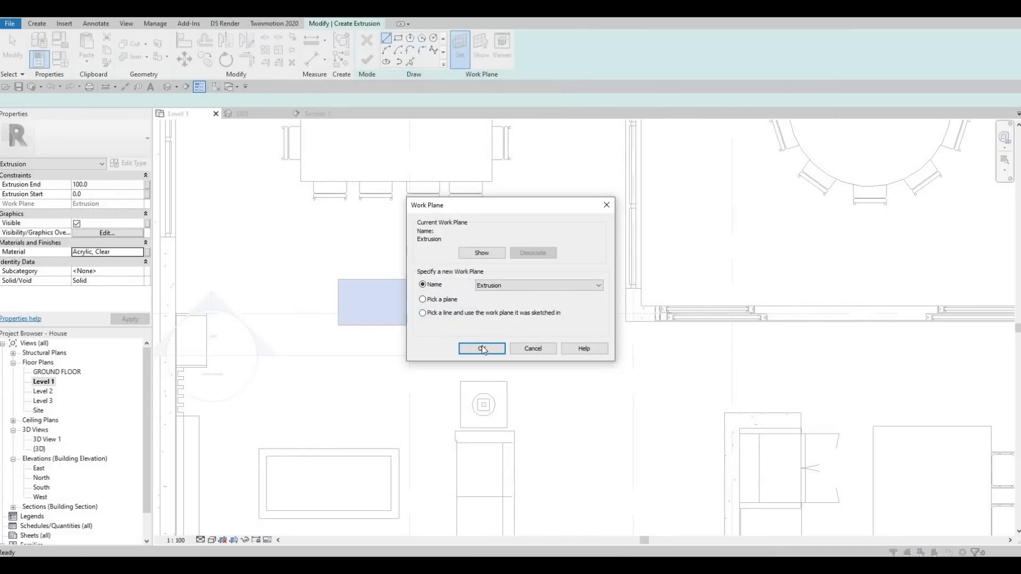
Keep the Extrusion work plane and sketch an 1800 by 600 mm rectangle along the stone block's outline.
{"action": "key", "text": "Return"}
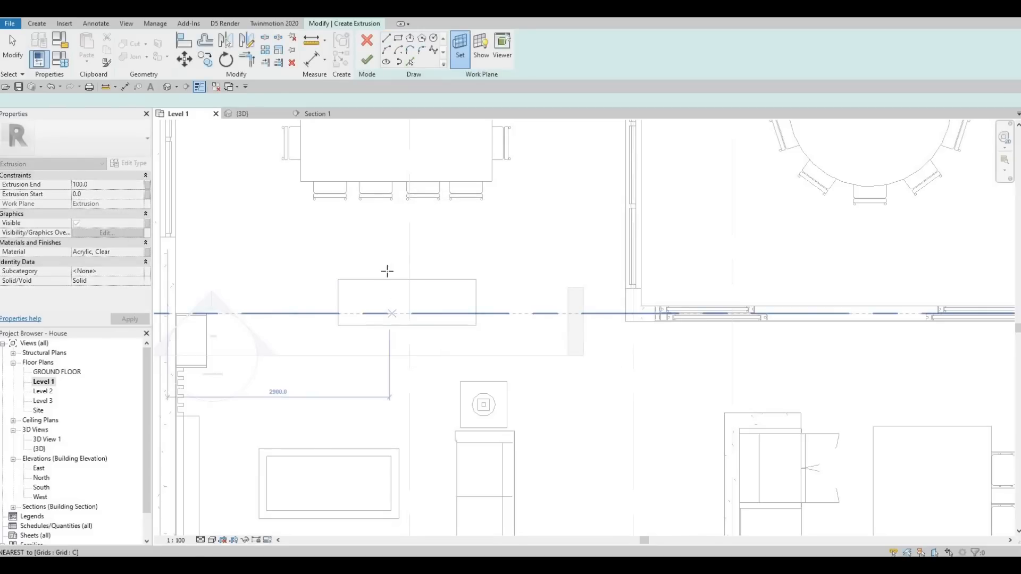
{"action": "left_click", "coordinate": [388, 270]}
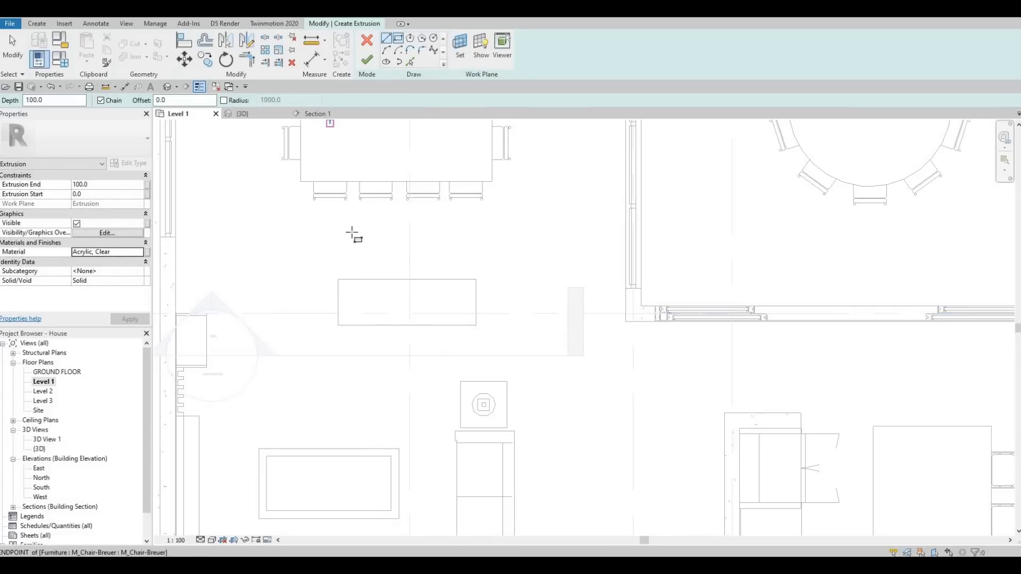
{"action": "left_click", "coordinate": [339, 279]}
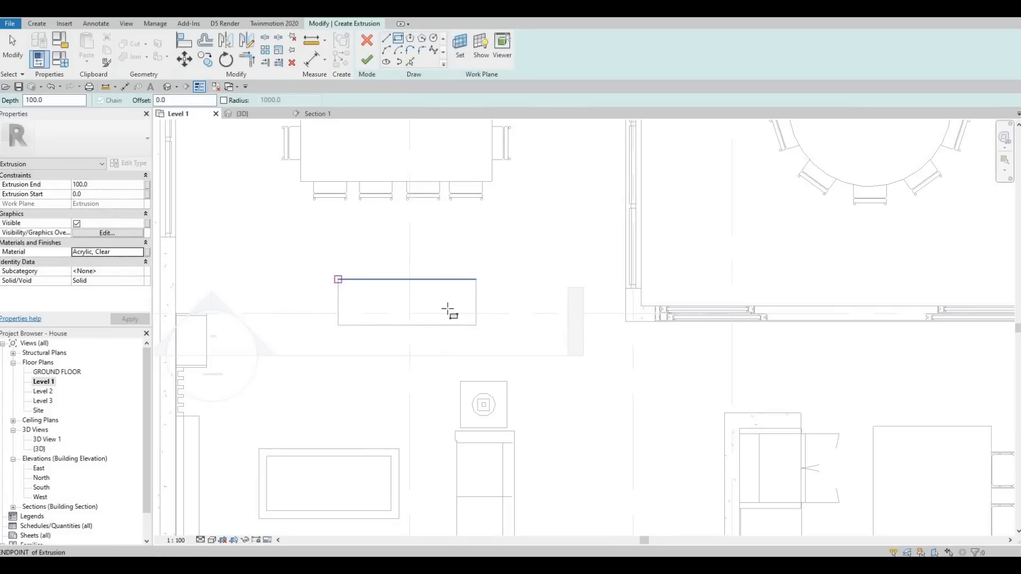
{"action": "left_click", "coordinate": [476, 325]}
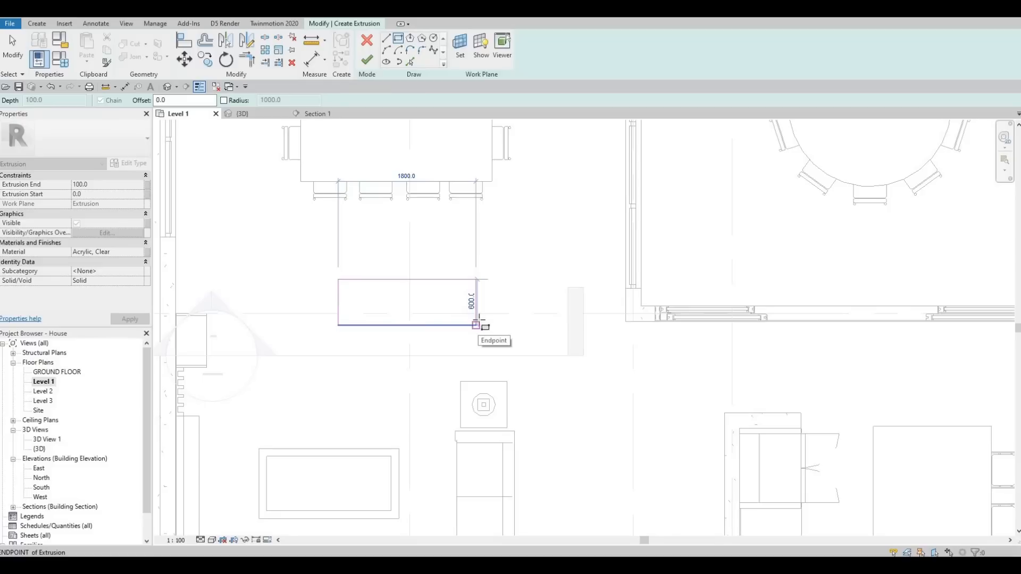
{"action": "left_click", "coordinate": [477, 325]}
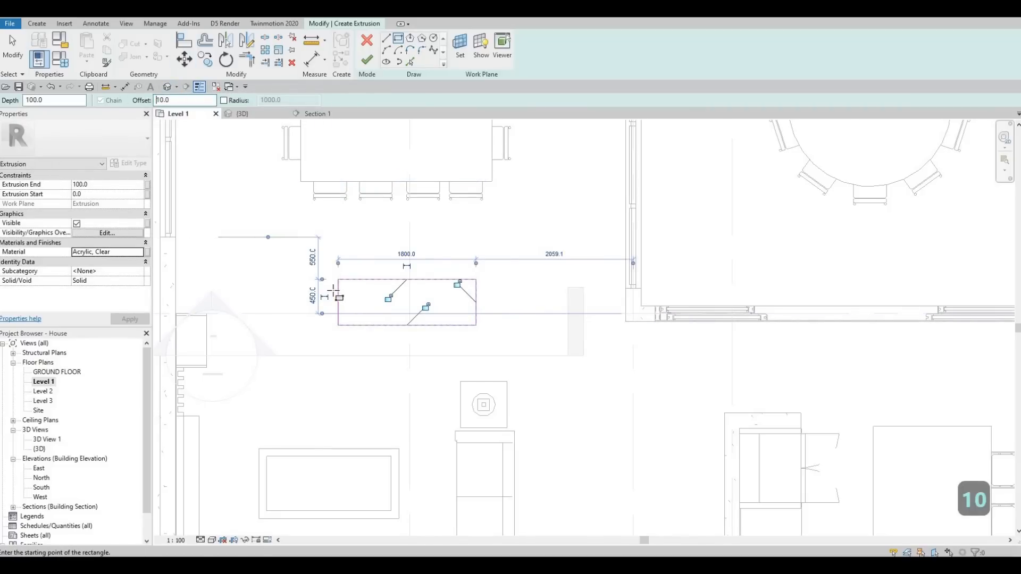
Sketch a second rectangle offset 25 mm inside the block's outline and finish the hollow extrusion.
{"action": "scroll", "coordinate": [337, 291], "scroll_direction": "up", "scroll_amount": 2}
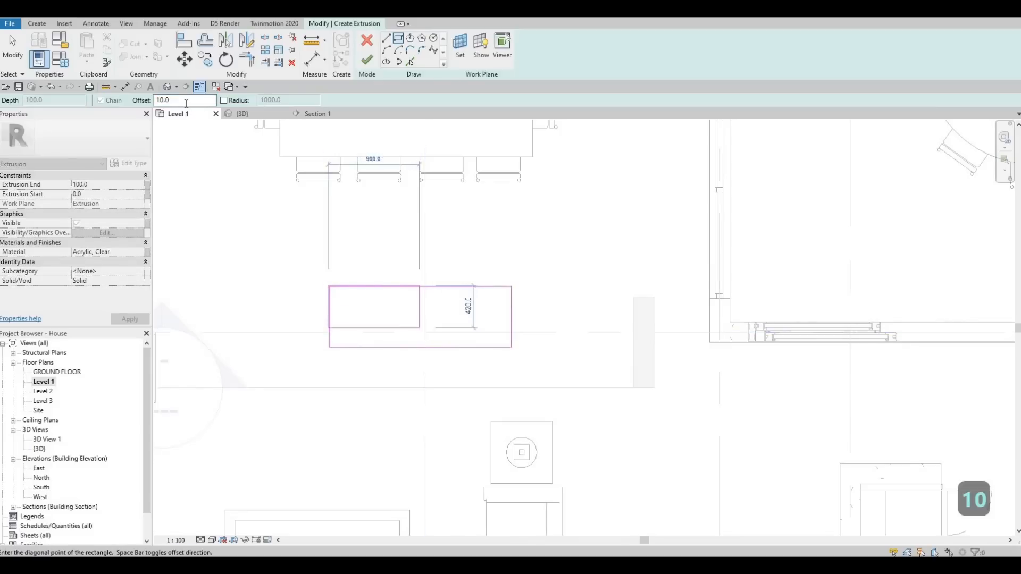
{"action": "key", "text": "Escape"}
{"action": "type", "text": "2"}
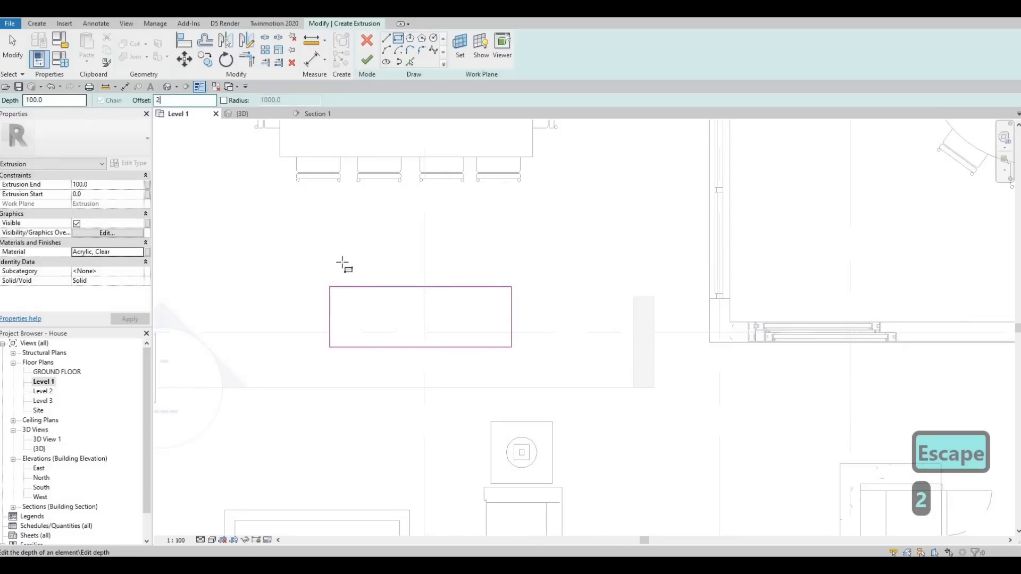
{"action": "type", "text": "5"}
{"action": "left_click", "coordinate": [330, 287]}
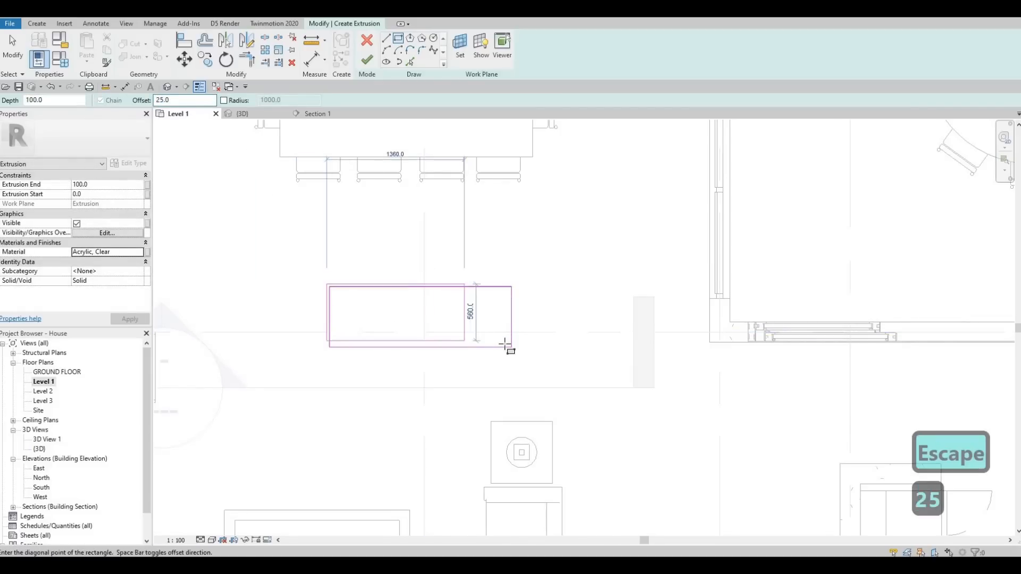
{"action": "key", "text": "space"}
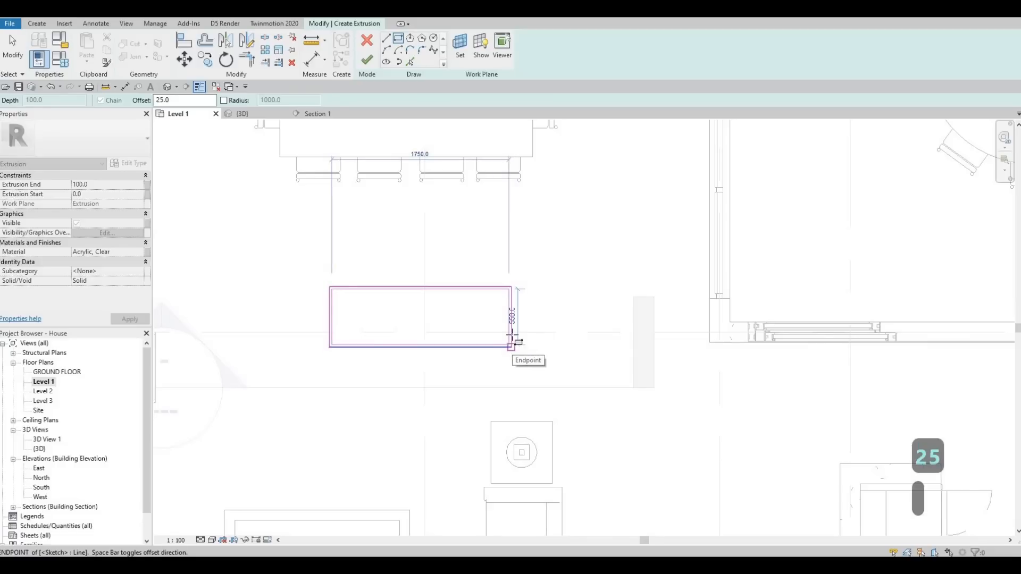
{"action": "left_click", "coordinate": [511, 345]}
{"action": "key", "text": "Escape"}
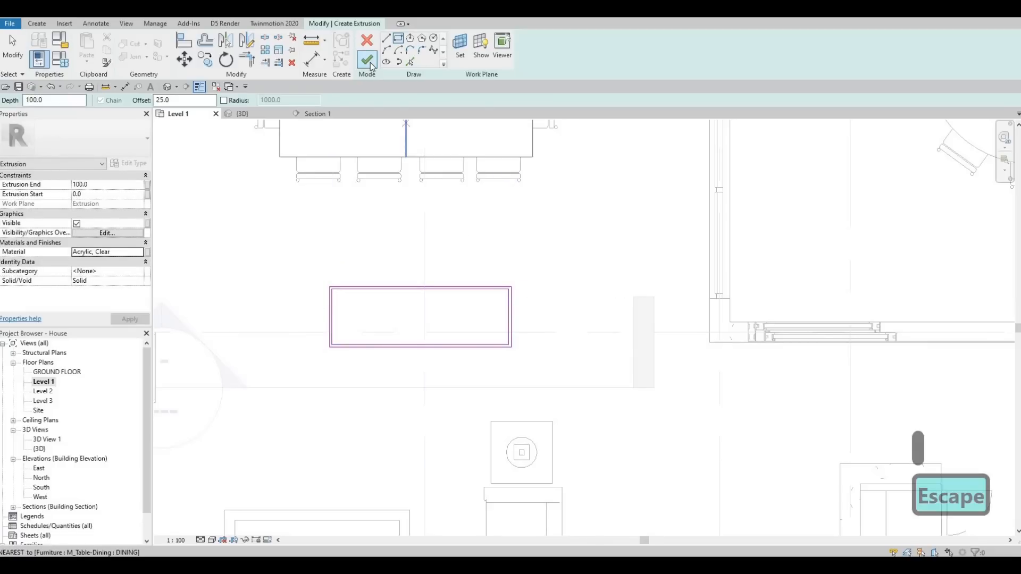
{"action": "left_click", "coordinate": [367, 60]}
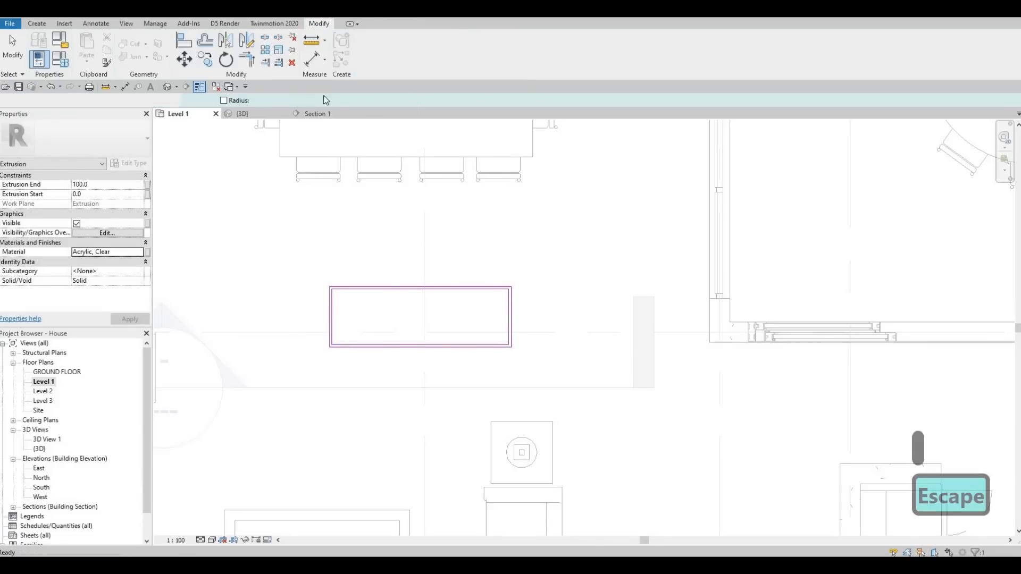
In Section 1, stretch the acrylic extrusion's top up to the upper block's underside and deselect it.
{"action": "left_click", "coordinate": [250, 118]}
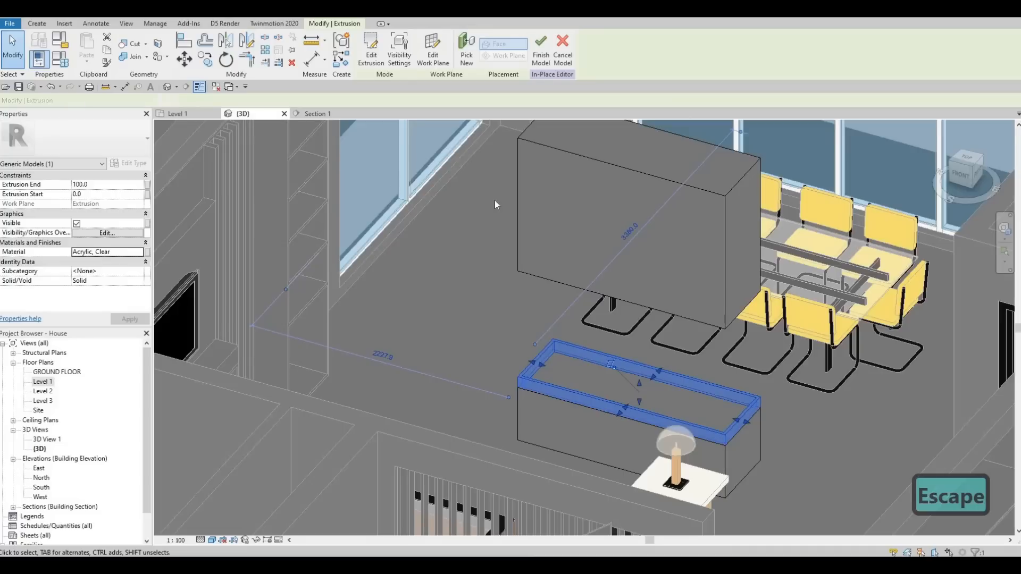
{"action": "left_click", "coordinate": [308, 113]}
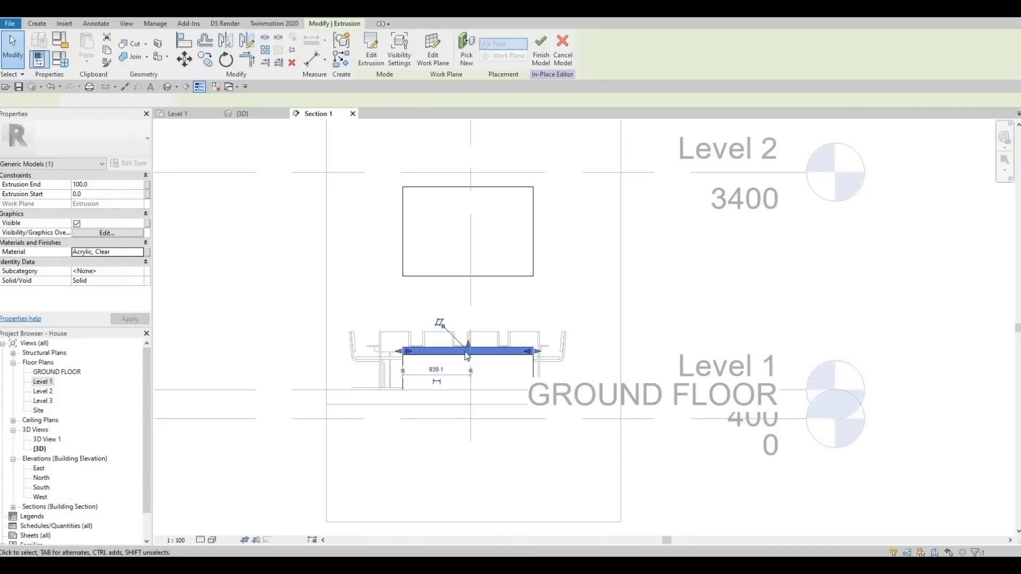
{"action": "scroll", "coordinate": [466, 356], "scroll_direction": "up", "scroll_amount": 4}
{"action": "left_click_drag", "start_coordinate": [468, 346], "coordinate": [471, 174]}
{"action": "key", "text": "Escape"}
{"action": "key", "text": "Escape"}
{"action": "scroll", "coordinate": [484, 247], "scroll_direction": "down", "scroll_amount": 2}
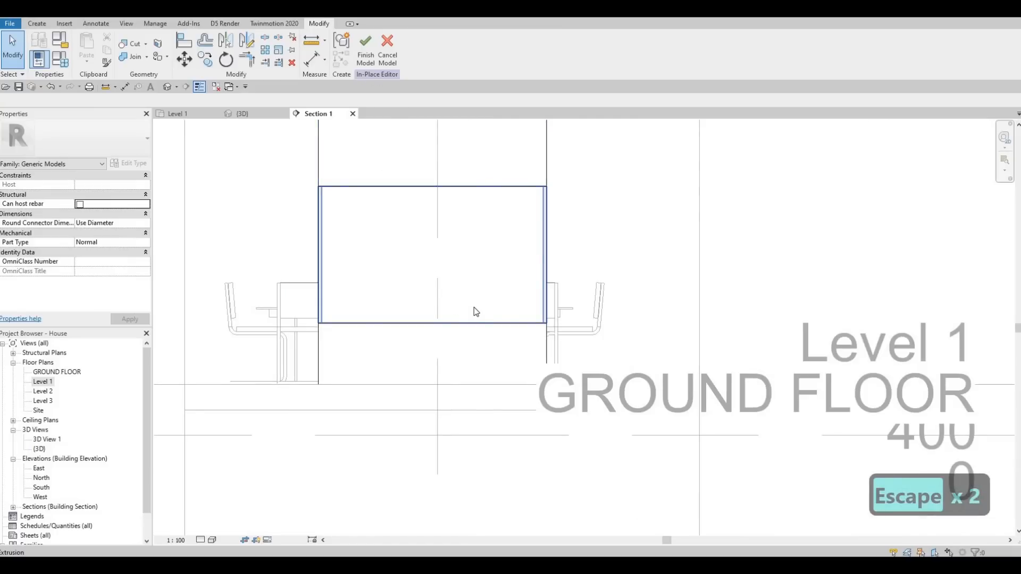
{"action": "key", "text": "Escape"}
{"action": "key", "text": "Escape"}
Lower the acrylic extrusion's end to about 491 mm, stretch the upper block's underside down to meet it, and finish the in-place model.
{"action": "left_click", "coordinate": [424, 185]}
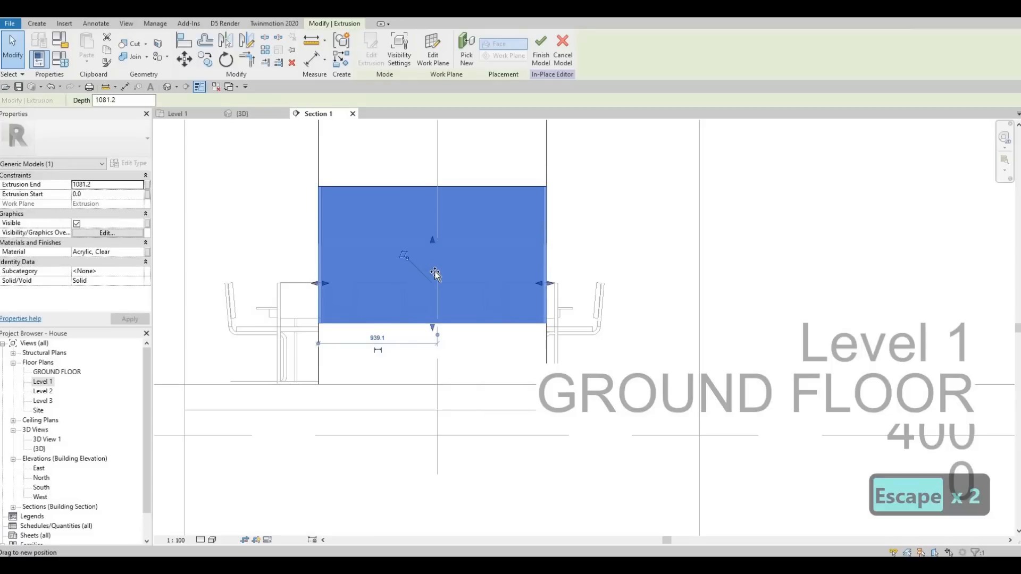
{"action": "left_click_drag", "start_coordinate": [435, 272], "coordinate": [433, 263]}
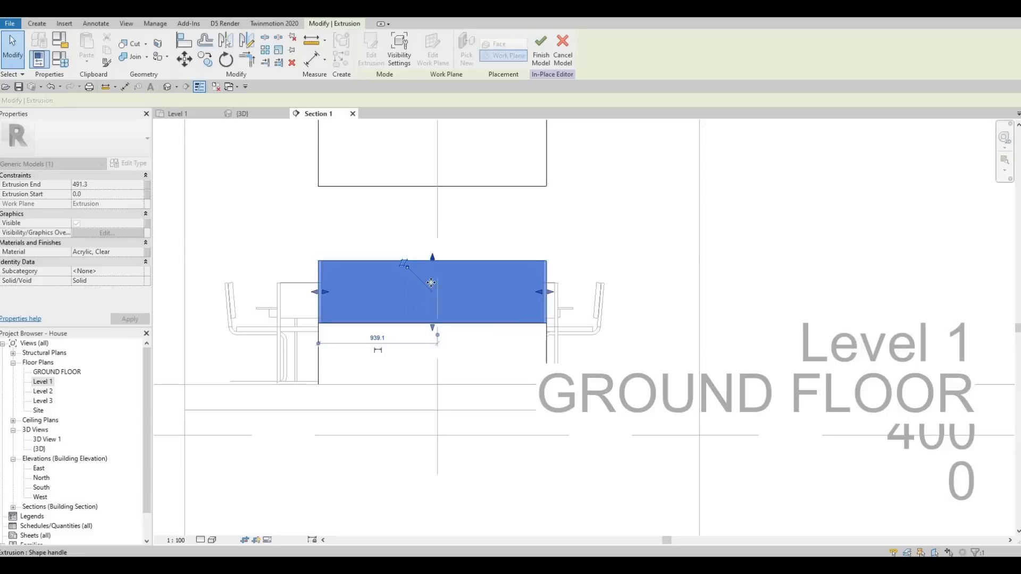
{"action": "left_click", "coordinate": [428, 189]}
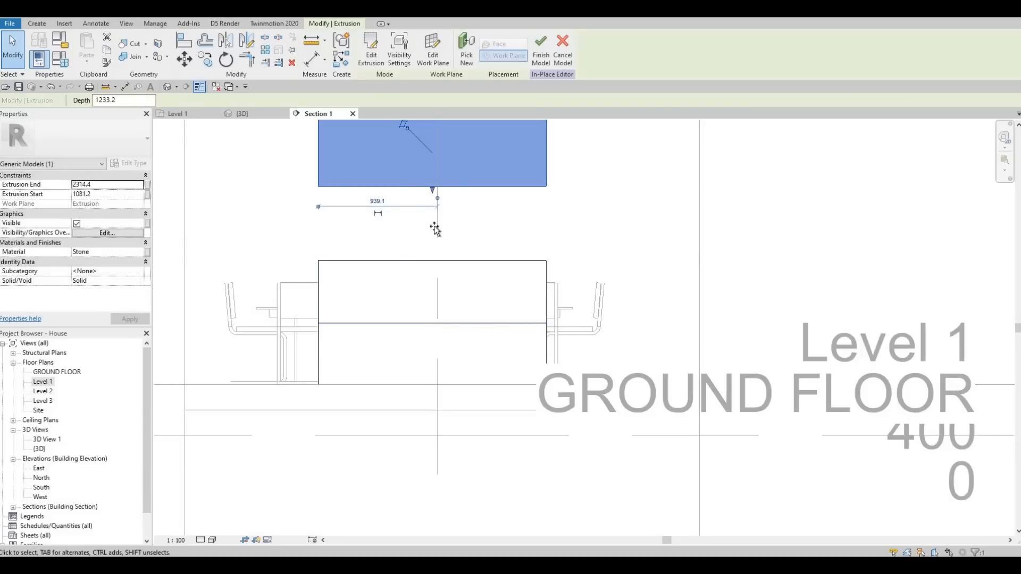
{"action": "left_click", "coordinate": [433, 258]}
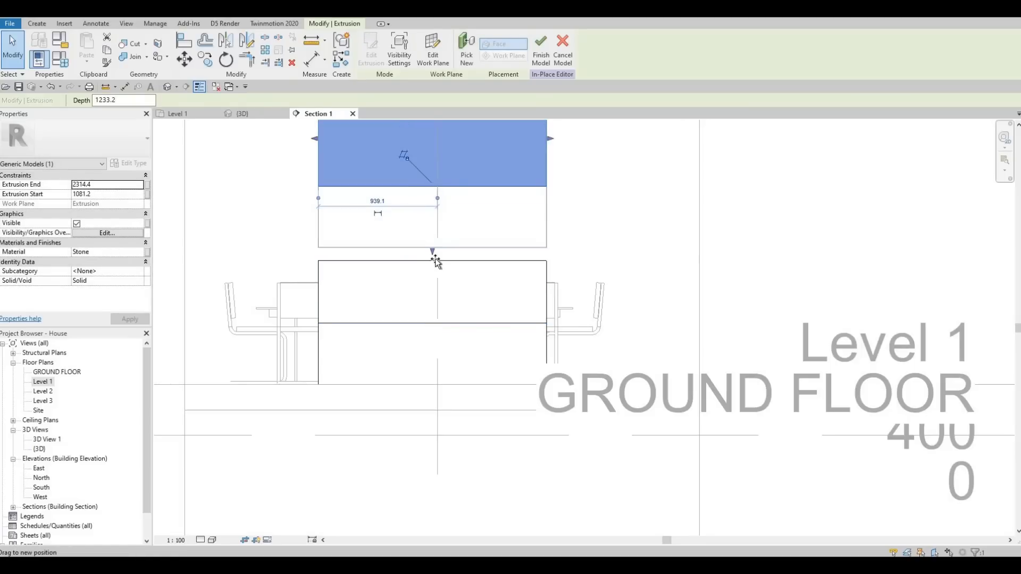
{"action": "left_click", "coordinate": [540, 50]}
Show the 3D view in the Realistic visual style and inspect the stone feature between the dining table and seating.
{"action": "left_click", "coordinate": [252, 116]}
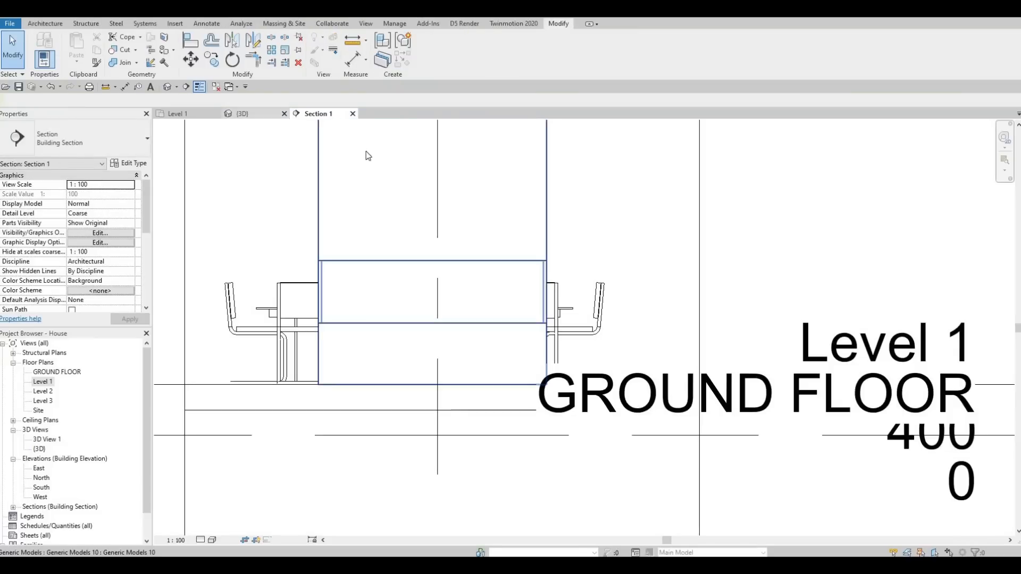
{"action": "key", "text": "Escape"}
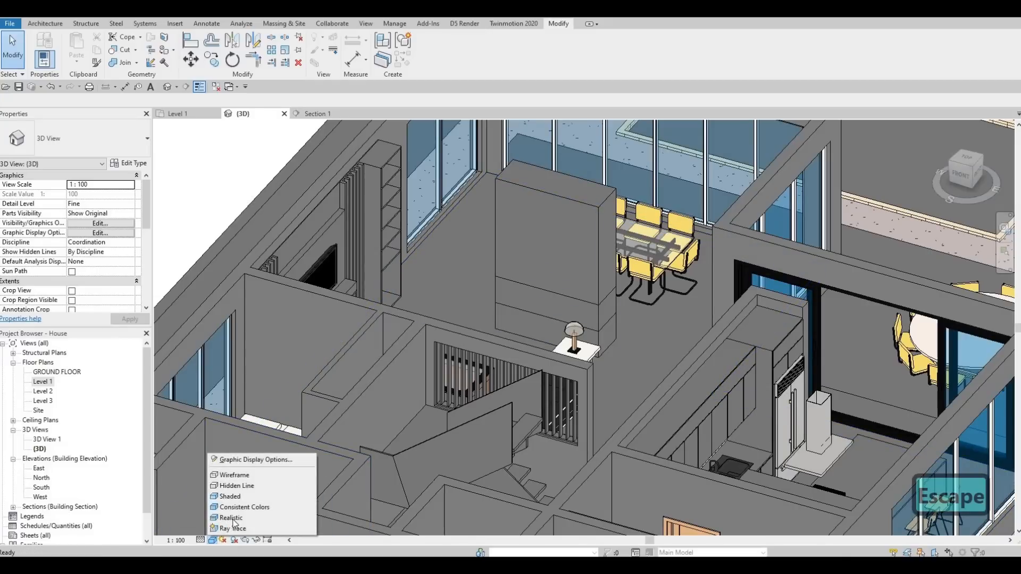
{"action": "left_click", "coordinate": [229, 519]}
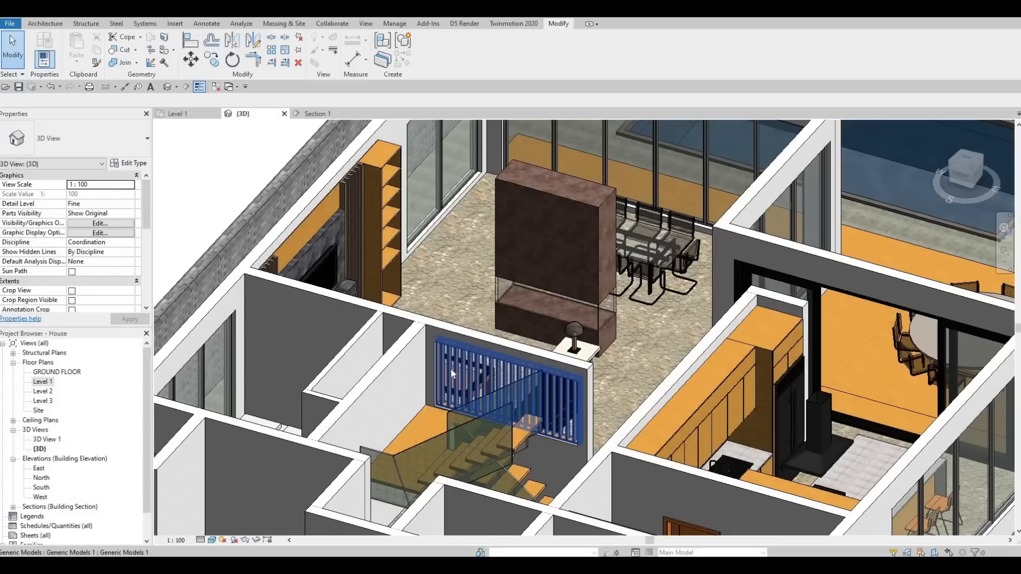
{"action": "mouse_move", "coordinate": [432, 390]}
{"action": "middle_mouse_down", "text": "shift"}
{"action": "mouse_move", "coordinate": [446, 394]}
{"action": "mouse_move", "coordinate": [422, 398]}
{"action": "mouse_move", "coordinate": [430, 394]}
{"action": "middle_mouse_up", "text": "shift"}
{"action": "middle_click_drag", "start_coordinate": [522, 396], "coordinate": [493, 417], "text": "shift"}
{"action": "scroll", "coordinate": [516, 391], "scroll_direction": "up", "scroll_amount": 5}
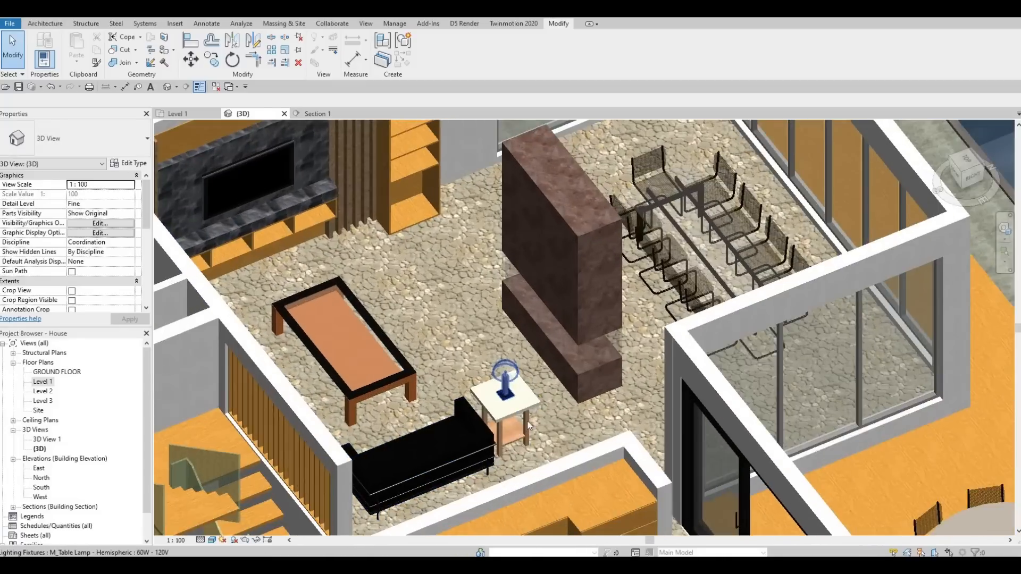